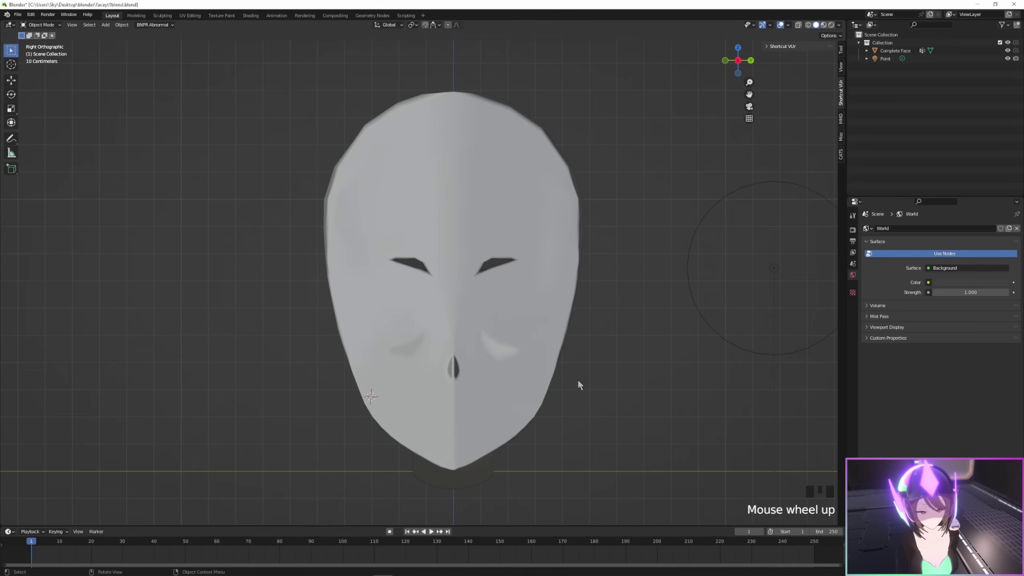
# - Add a 32-vertex mesh circle with a 1 m radius at the 3D cursor
pyautogui.hotkey('shift', 'a')
pyautogui.moveTo(580, 379)
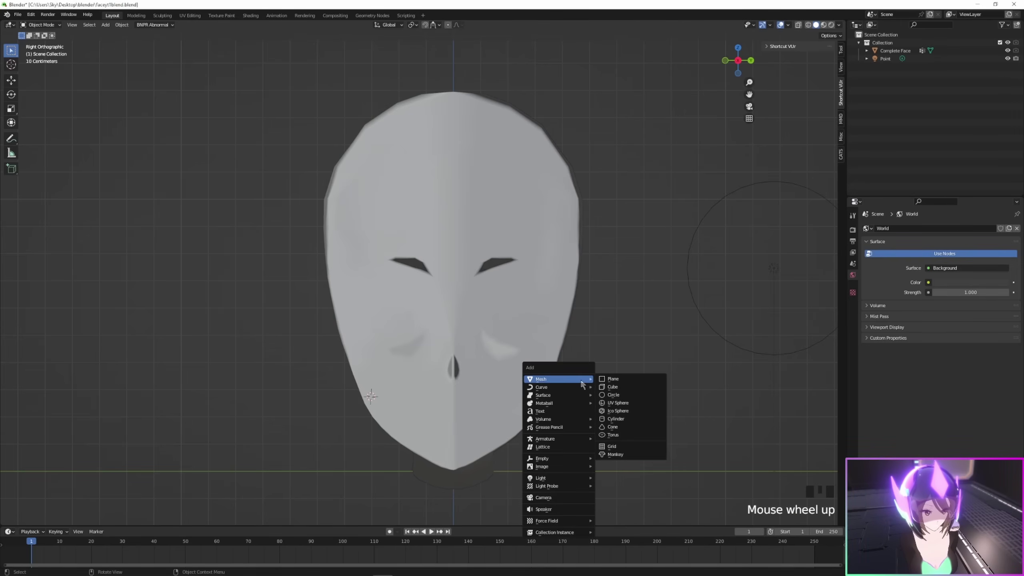
pyautogui.click(620, 396)
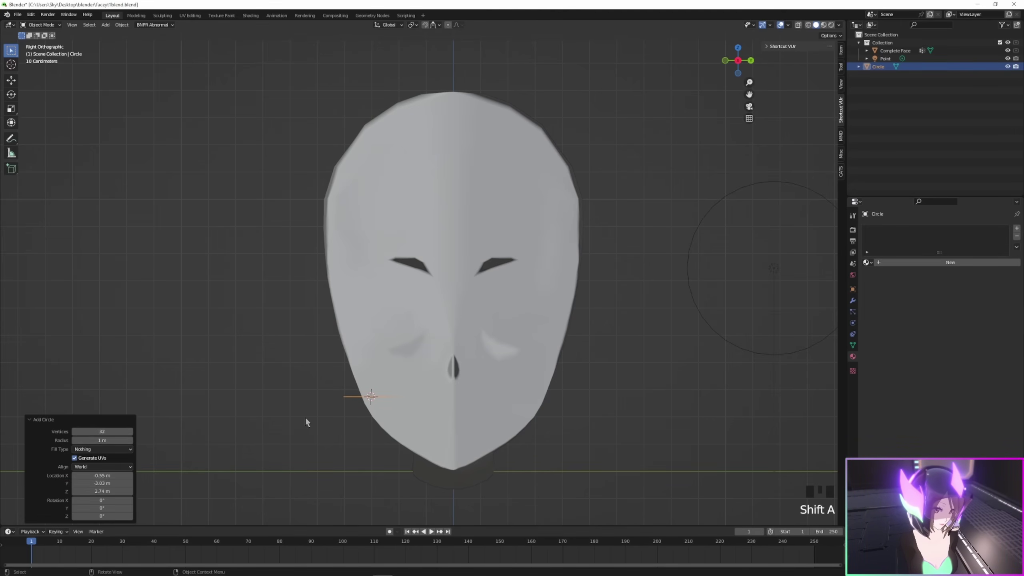
pyautogui.click(327, 411)
pyautogui.click(353, 398)
# - Rotate the circle 90° around the Y axis and move it out beside the head, clear of the cheek
pyautogui.write('r')
pyautogui.write('y')
pyautogui.write('90')
pyautogui.press('Return')
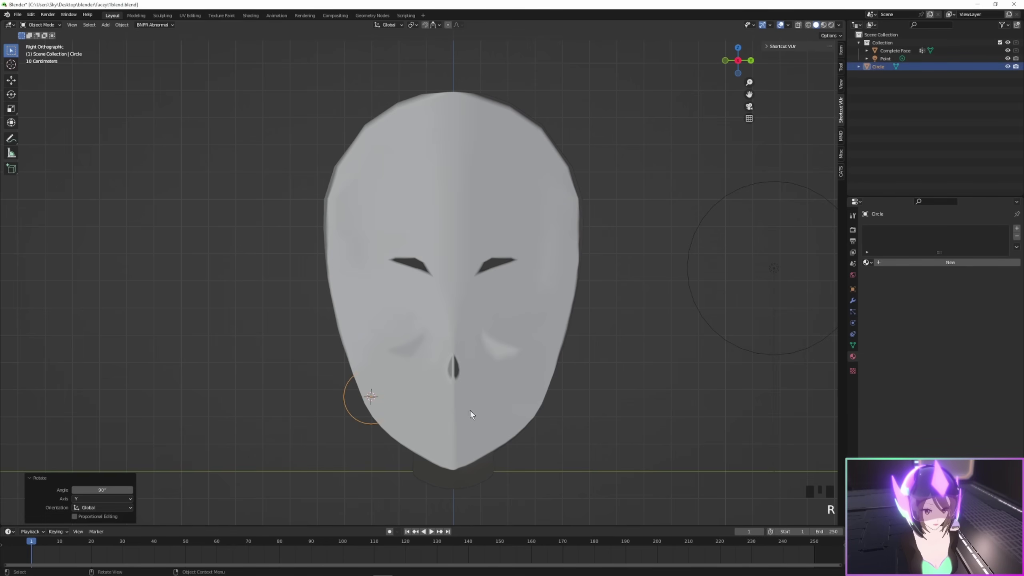
pyautogui.press('g')
pyautogui.click(386, 365)
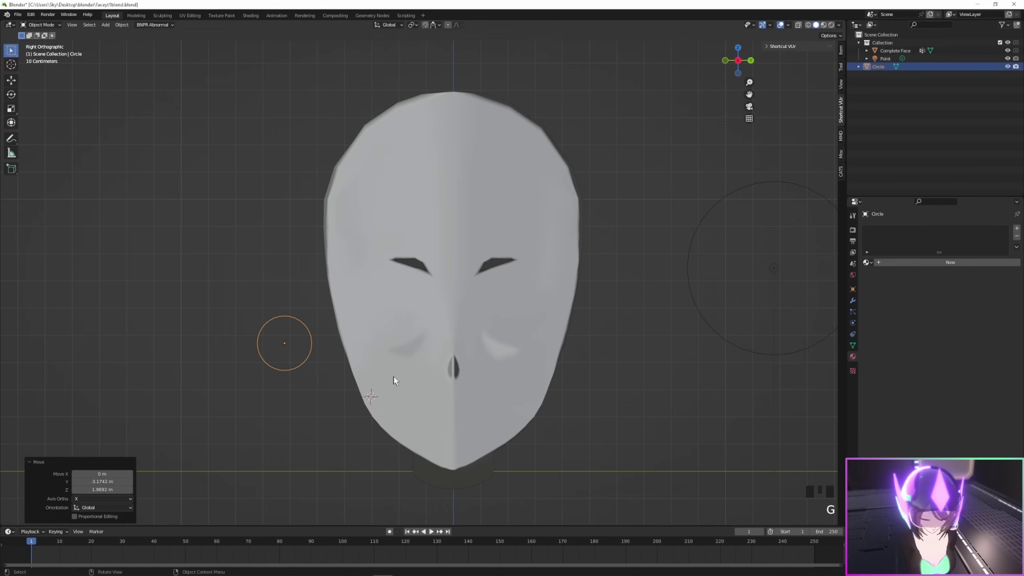
# - Fill the circle by extruding its rim in place and merging the new vertices at center
pyautogui.scroll(3, 394, 381)
pyautogui.press('Tab')
pyautogui.scroll(2, 415, 366)
pyautogui.press('e')
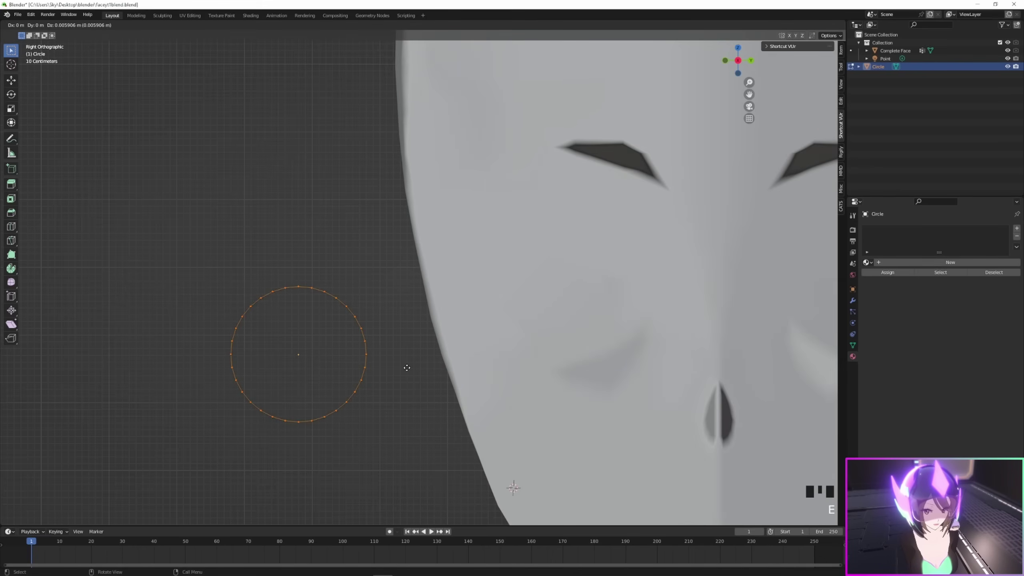
pyautogui.rightClick(407, 369)
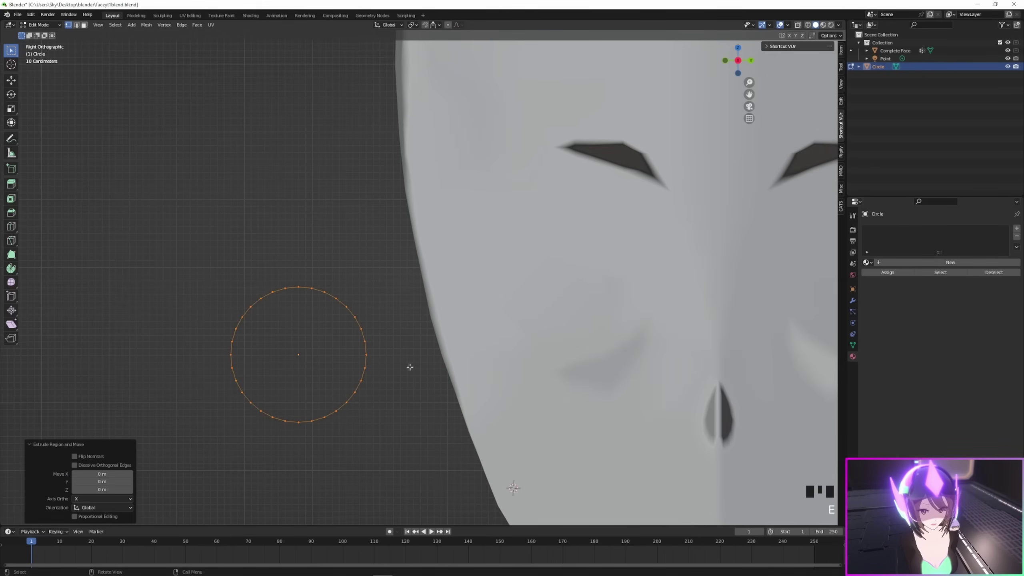
pyautogui.press('m')
pyautogui.click(410, 367)
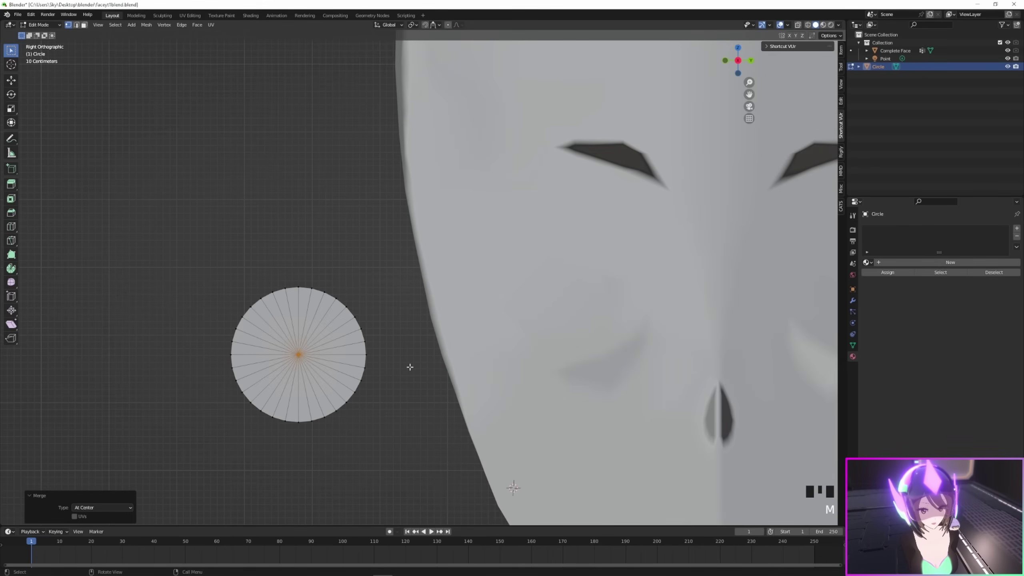
# - Select the whole disc and extrude it slightly in the front view to give it a thin thickness
pyautogui.scroll(1, 400, 375)
pyautogui.scroll(-1, 397, 410)
pyautogui.click(394, 410)
pyautogui.moveTo(394, 410); pyautogui.dragTo(468, 416, button='middle')
pyautogui.scroll(-2, 447, 423)
pyautogui.press('a')
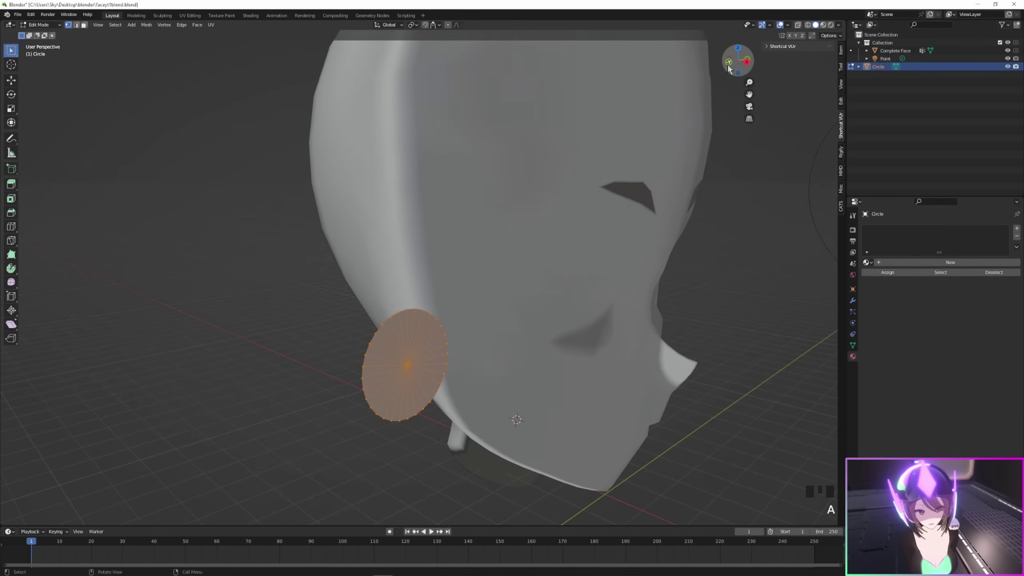
pyautogui.click(728, 62)
pyautogui.press('e')
pyautogui.click(576, 319)
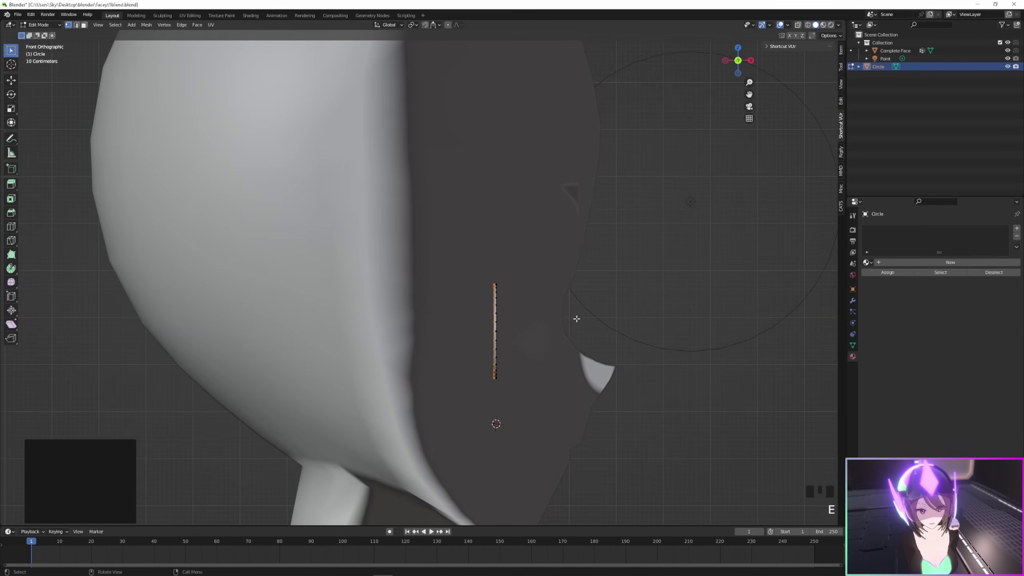
pyautogui.scroll(3, 597, 288)
pyautogui.press('s')
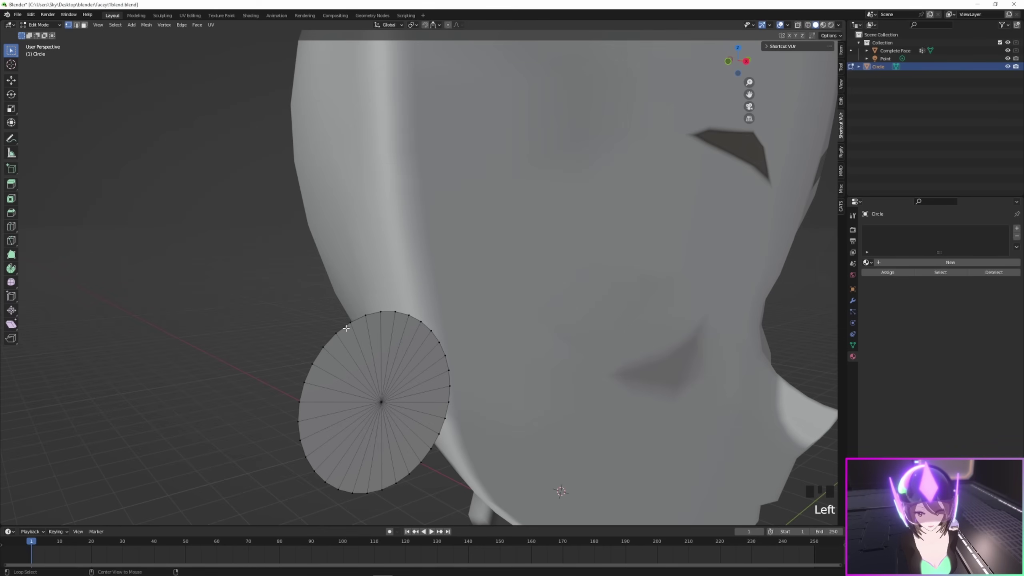
# - Select the disc's outer rim edge loop and mark it as a seam
pyautogui.keyDown('alt'); pyautogui.click(352, 325); pyautogui.keyUp('alt')
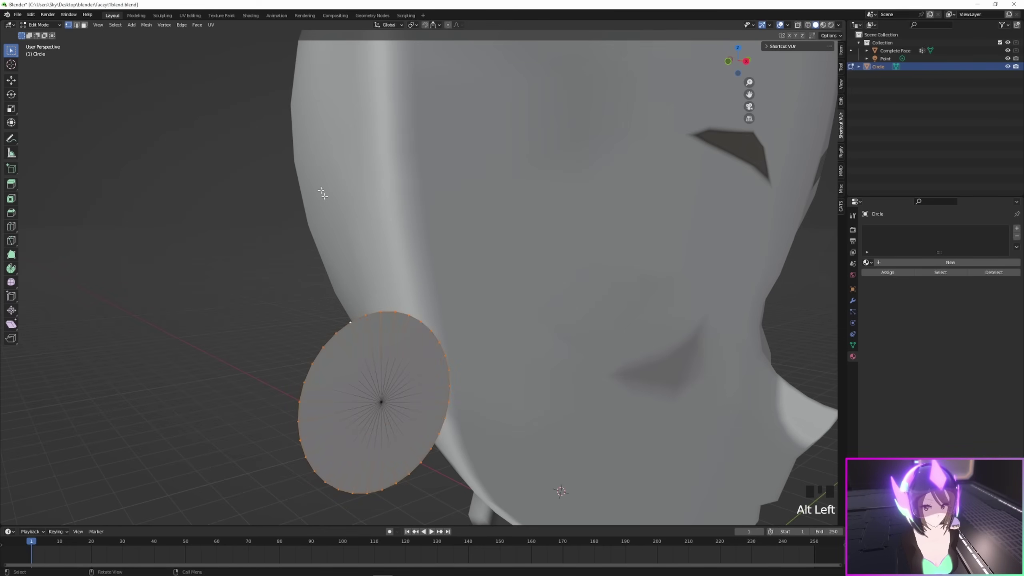
pyautogui.press('q')
pyautogui.click(279, 206)
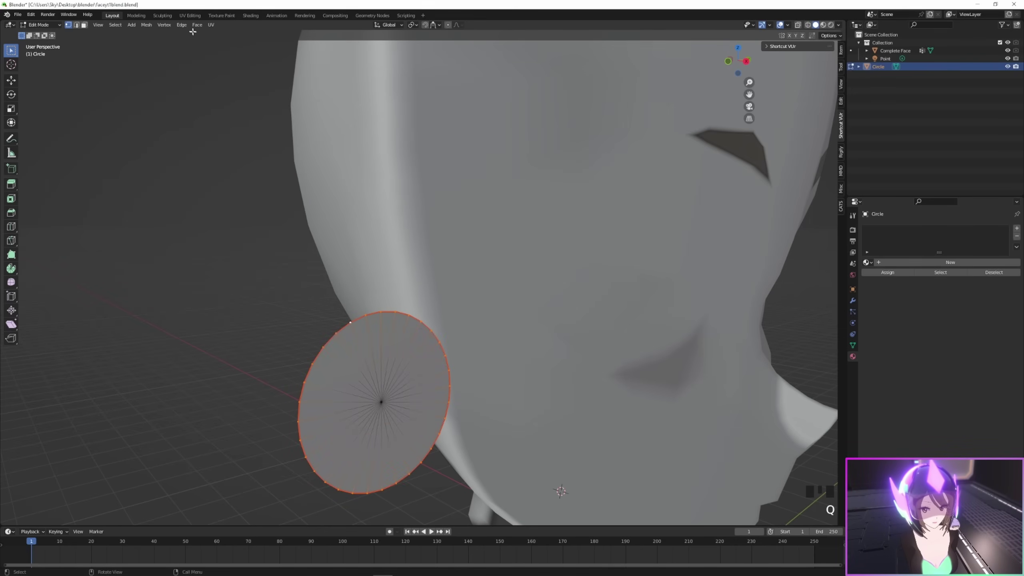
pyautogui.click(182, 24)
pyautogui.click(202, 191)
# - Add a Mirror modifier to the disc on the Y axis only, with Complete Face as the mirror object
pyautogui.moveTo(419, 323); pyautogui.dragTo(461, 353, button='middle')
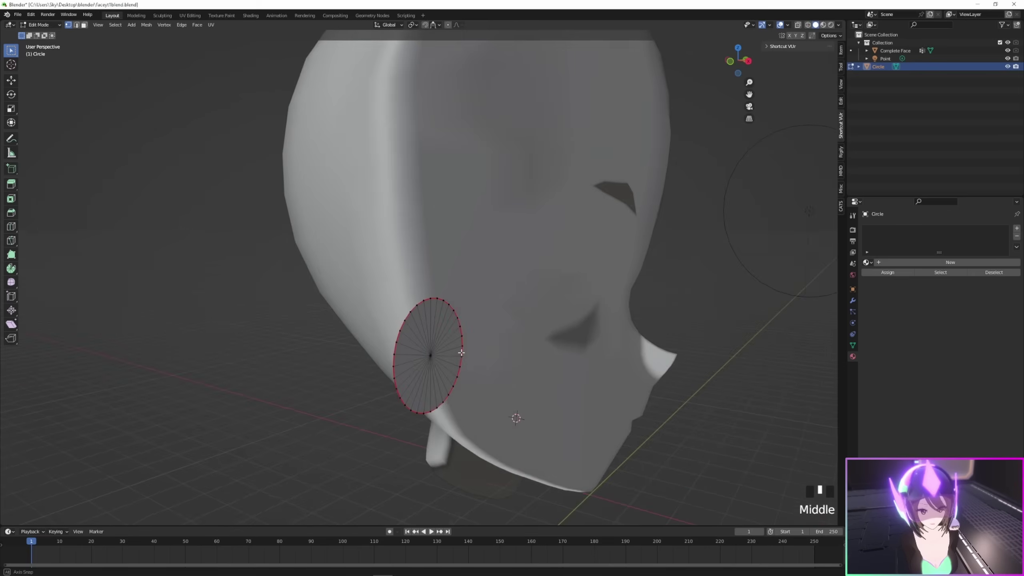
pyautogui.scroll(2, 464, 363)
pyautogui.moveTo(507, 388); pyautogui.dragTo(483, 397, button='middle')
pyautogui.scroll(-2, 672, 339)
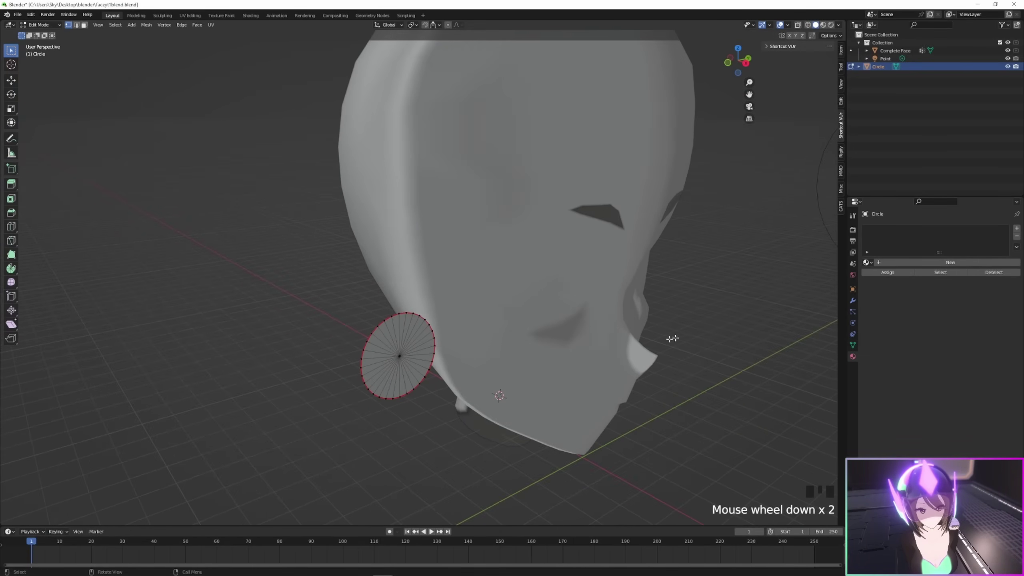
pyautogui.press('Tab')
pyautogui.click(852, 300)
pyautogui.click(899, 228)
pyautogui.click(880, 322)
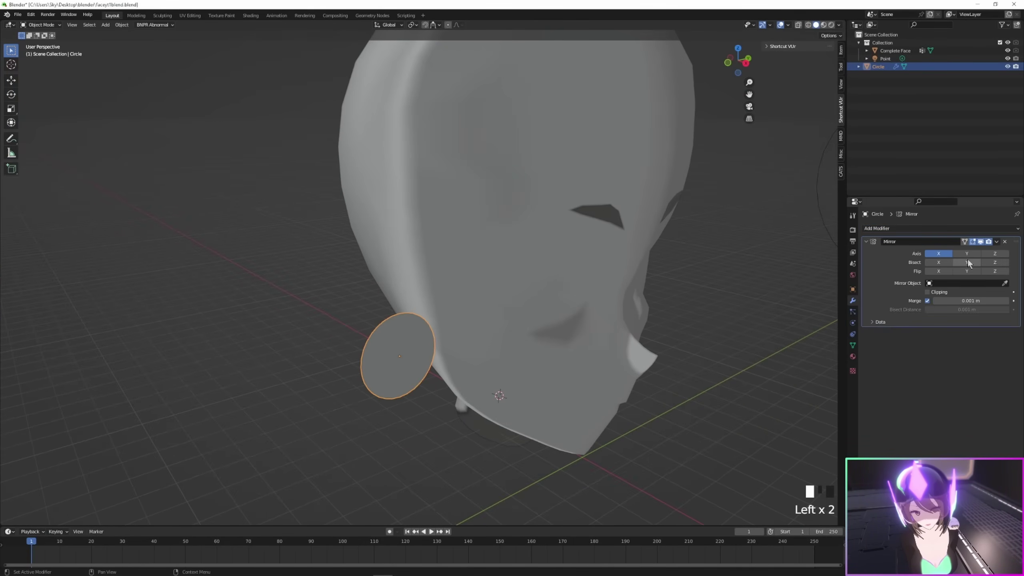
pyautogui.click(938, 253)
pyautogui.click(1005, 283)
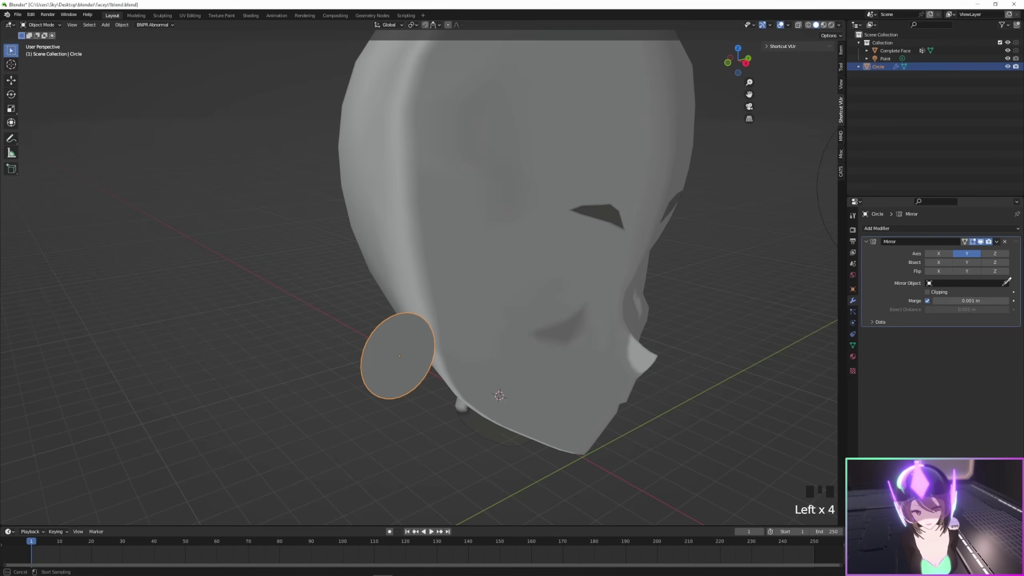
pyautogui.click(473, 265)
# - Move the disc in the side orthographic view so the mirrored pair sits over the cheeks below the eye openings
pyautogui.click(746, 62)
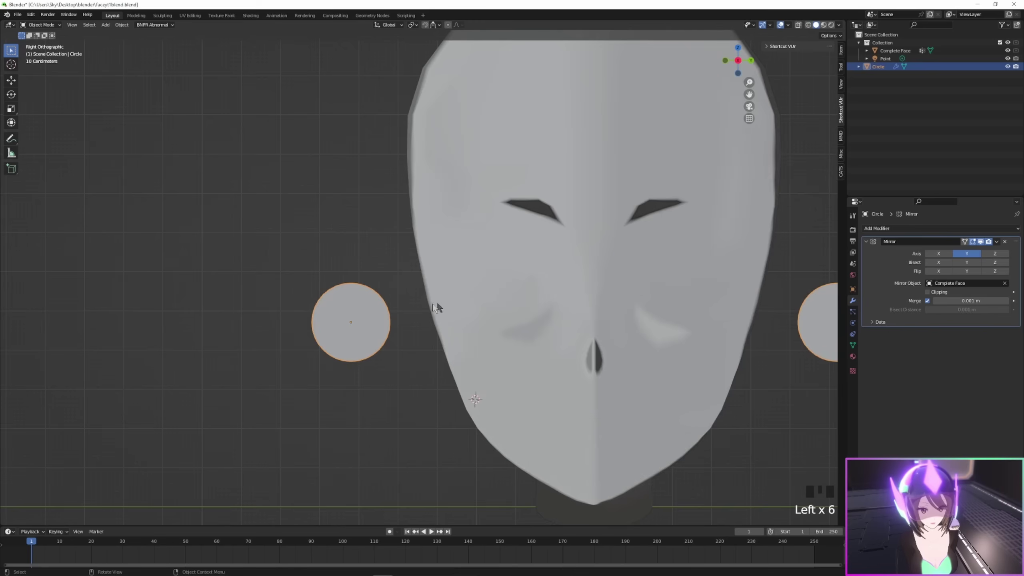
pyautogui.press('g')
pyautogui.click(732, 71)
pyautogui.click(727, 64)
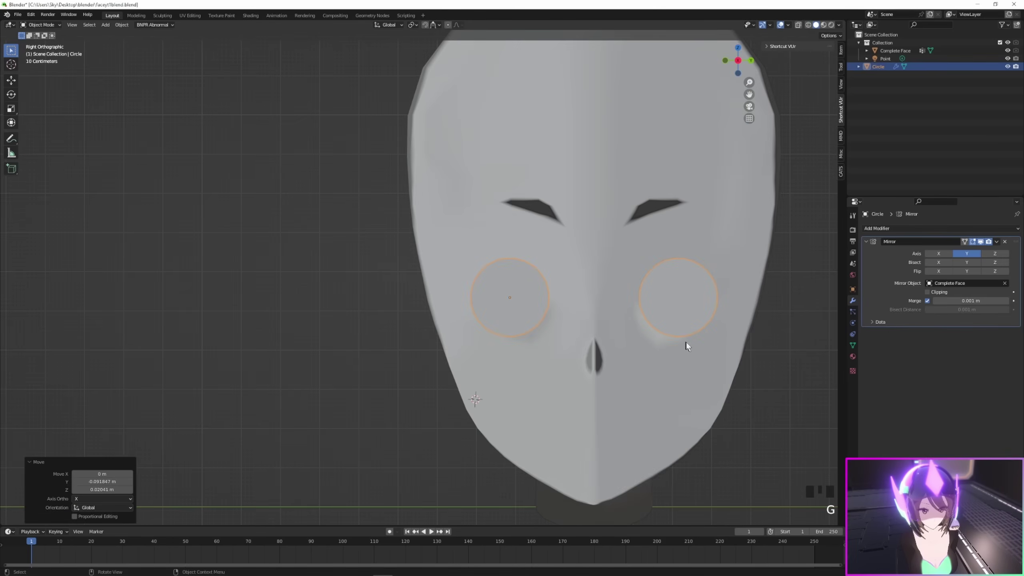
pyautogui.click(771, 351)
pyautogui.click(529, 306)
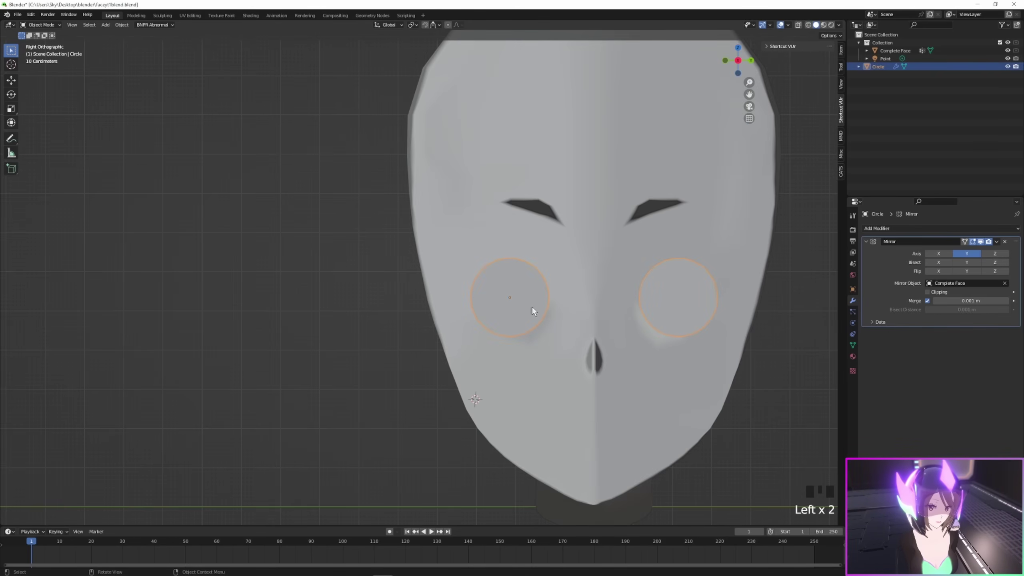
# - Select all of the disc's geometry and unwrap it in the UV Editing workspace
pyautogui.press('Tab')
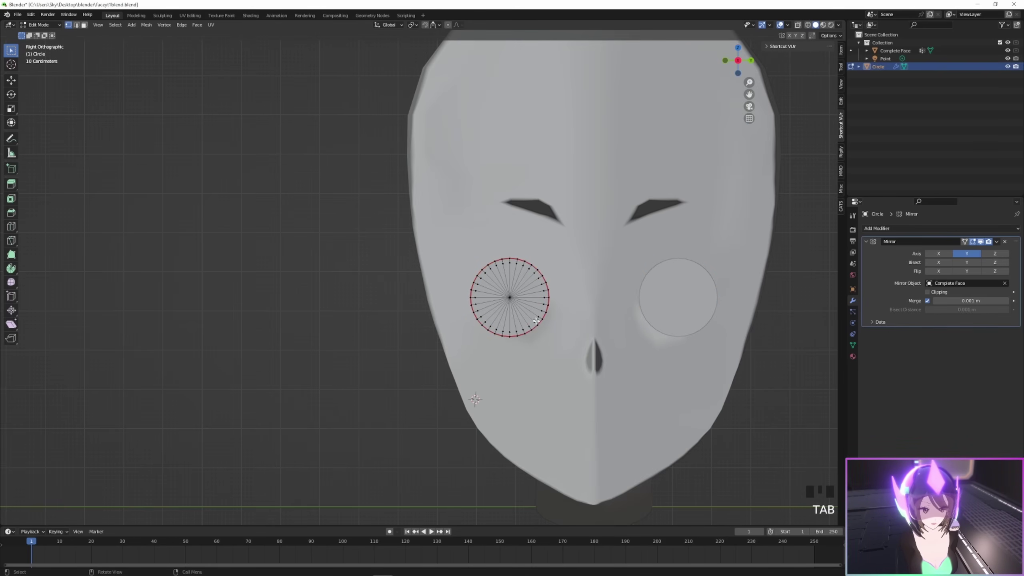
pyautogui.moveTo(536, 320); pyautogui.dragTo(549, 342, button='middle')
pyautogui.scroll(2, 617, 339)
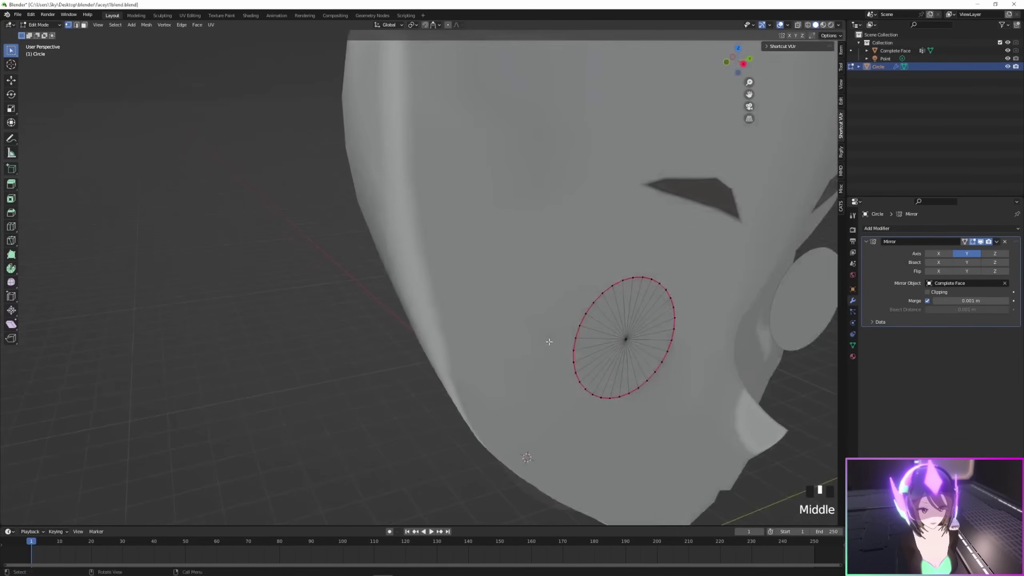
pyautogui.press('a')
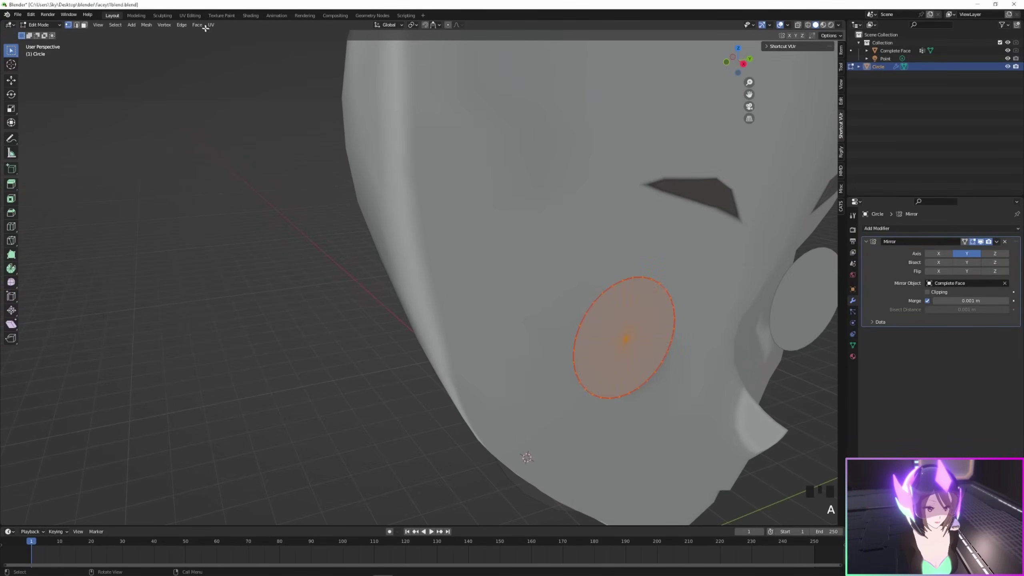
pyautogui.click(191, 16)
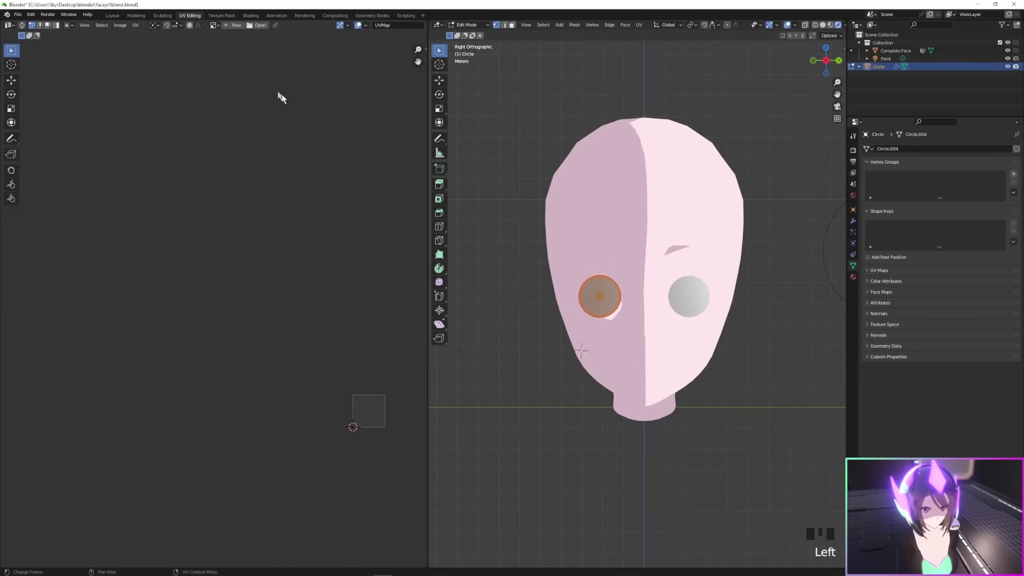
pyautogui.scroll(2, 504, 288)
pyautogui.moveTo(503, 307); pyautogui.dragTo(624, 329, button='middle')
pyautogui.scroll(3, 624, 329)
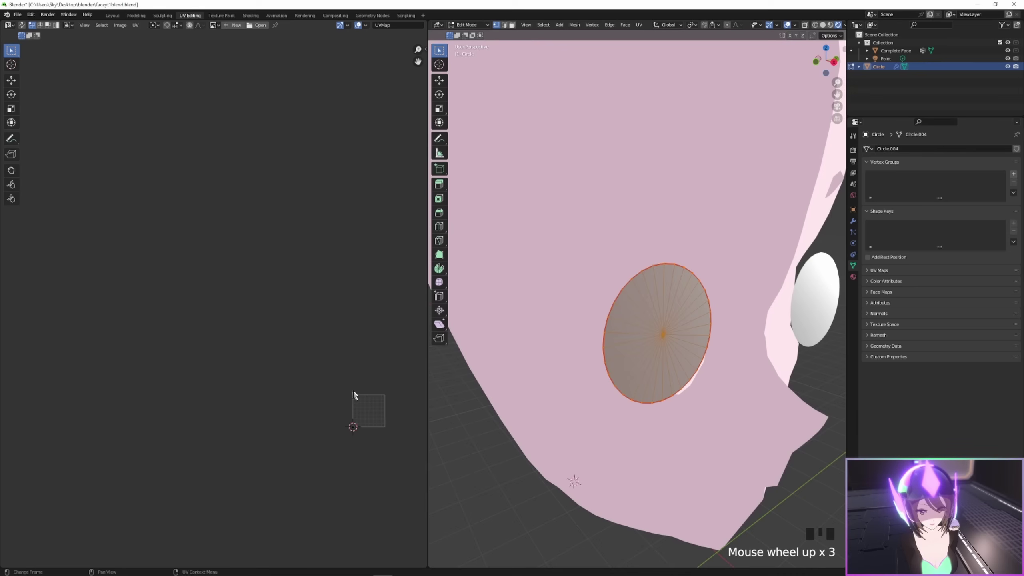
pyautogui.scroll(3, 286, 284)
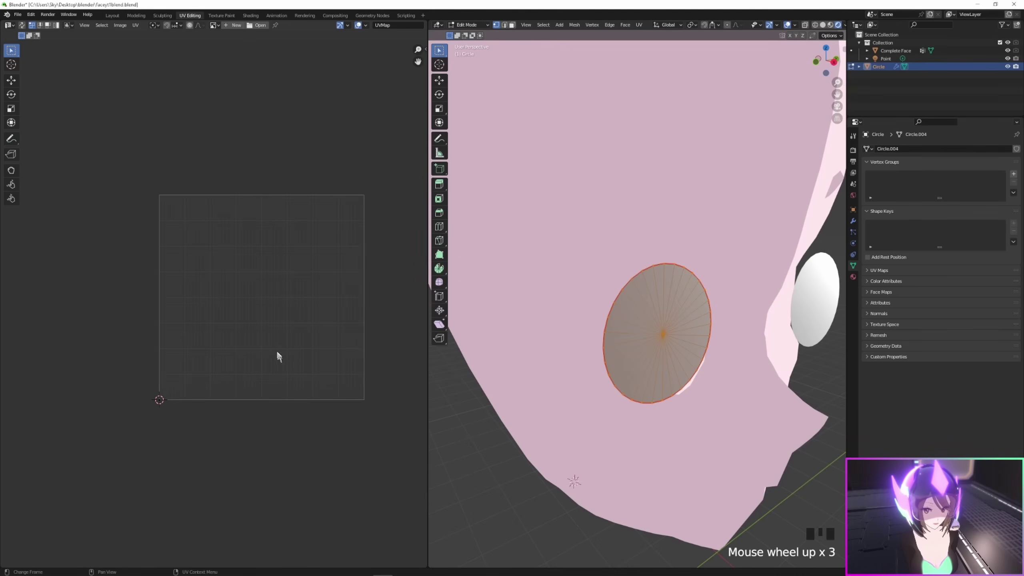
pyautogui.click(254, 329)
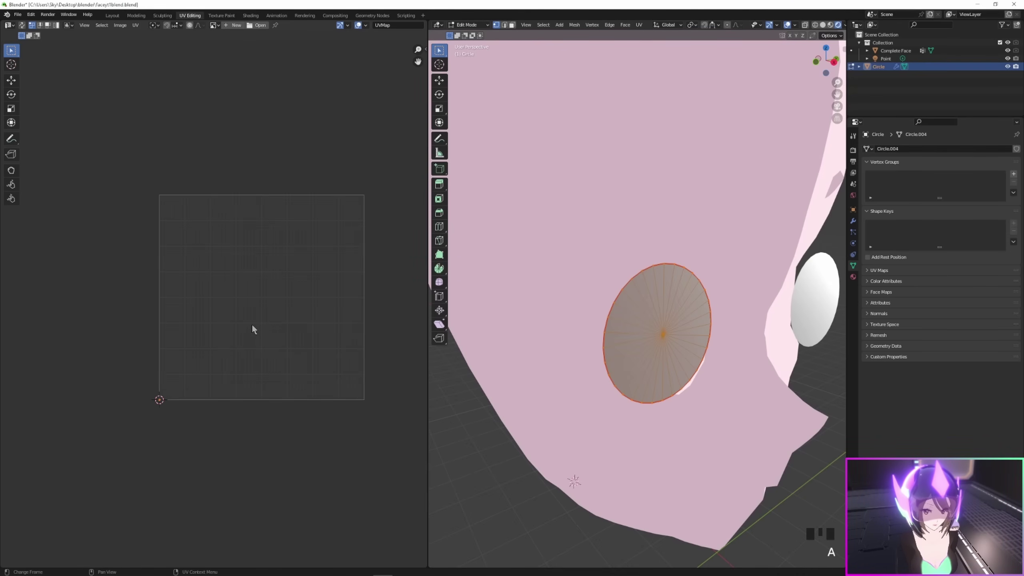
pyautogui.rightClick(258, 301)
pyautogui.click(253, 299)
pyautogui.scroll(1, 254, 299)
# - Select the disc's UV island with the rim strip, shrink it strongly and move it near the UV square's right edge
pyautogui.click(244, 355)
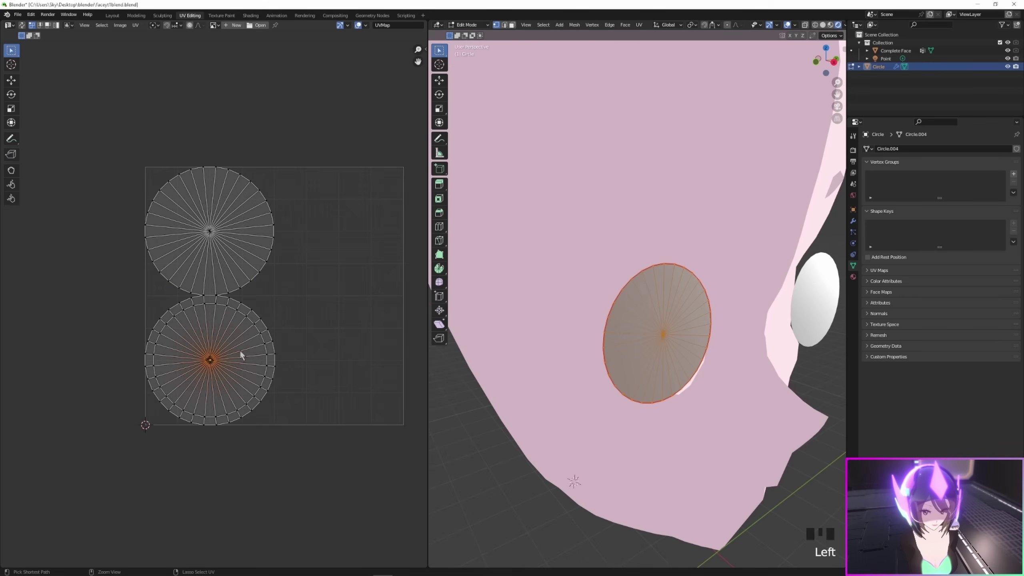
pyautogui.hotkey('ctrl', 'l')
pyautogui.press('s')
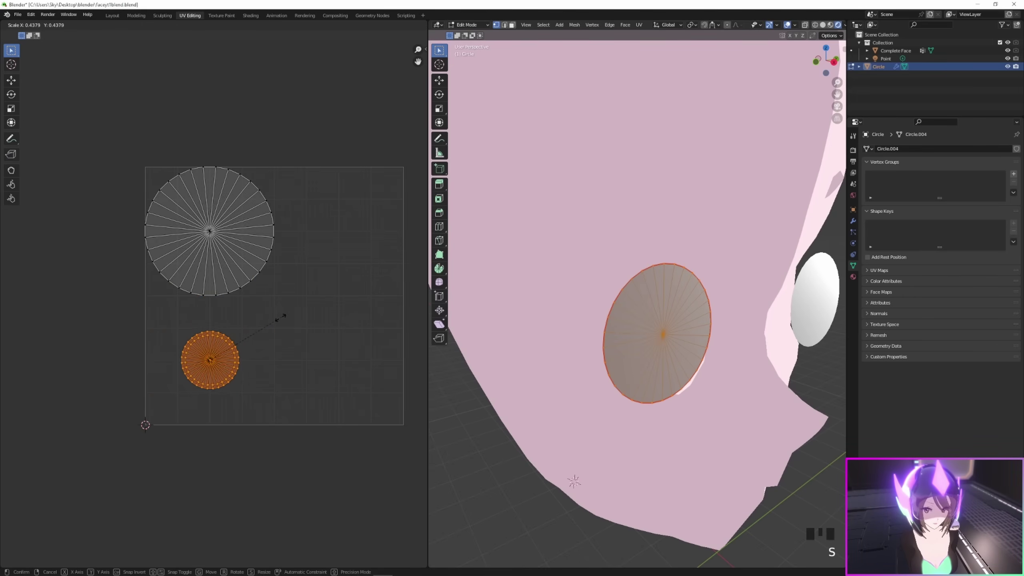
pyautogui.click(236, 353)
pyautogui.press('g')
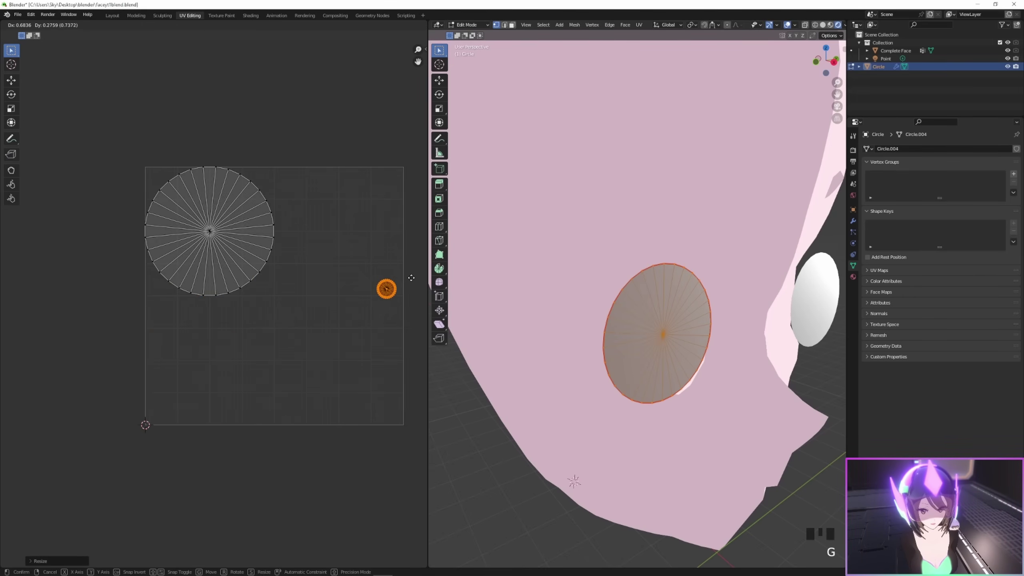
pyautogui.click(414, 280)
# - Select the large circular UV island and move it slightly inward from the UV square's upper-left corner
pyautogui.click(203, 230)
pyautogui.hotkey('ctrl', 'l')
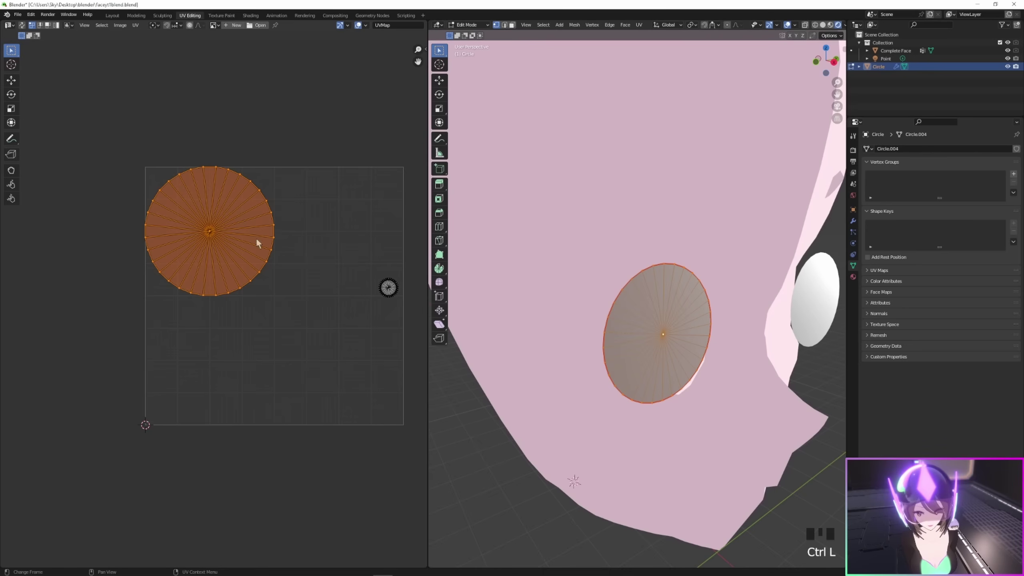
pyautogui.press('g')
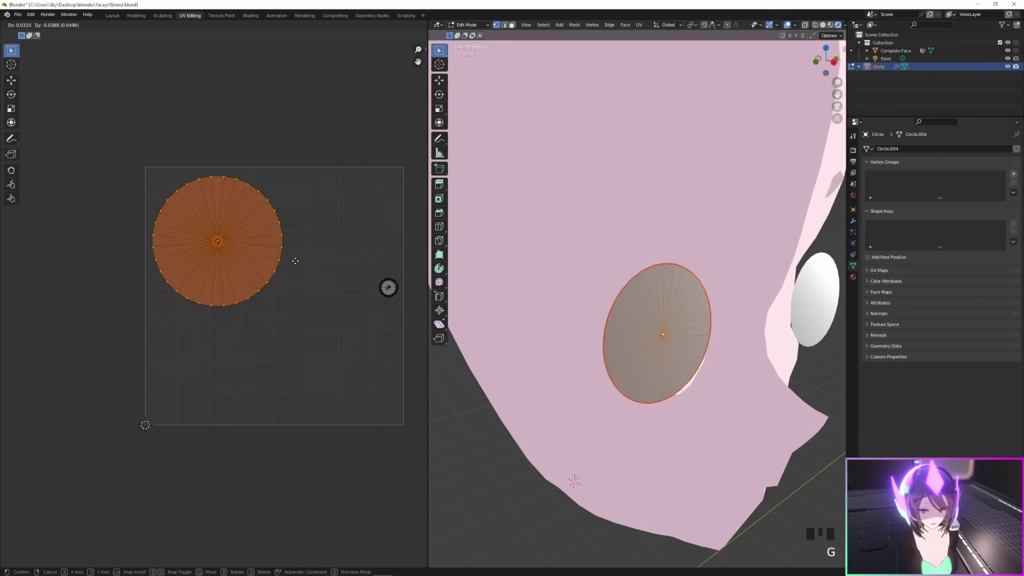
pyautogui.click(298, 264)
pyautogui.click(345, 230)
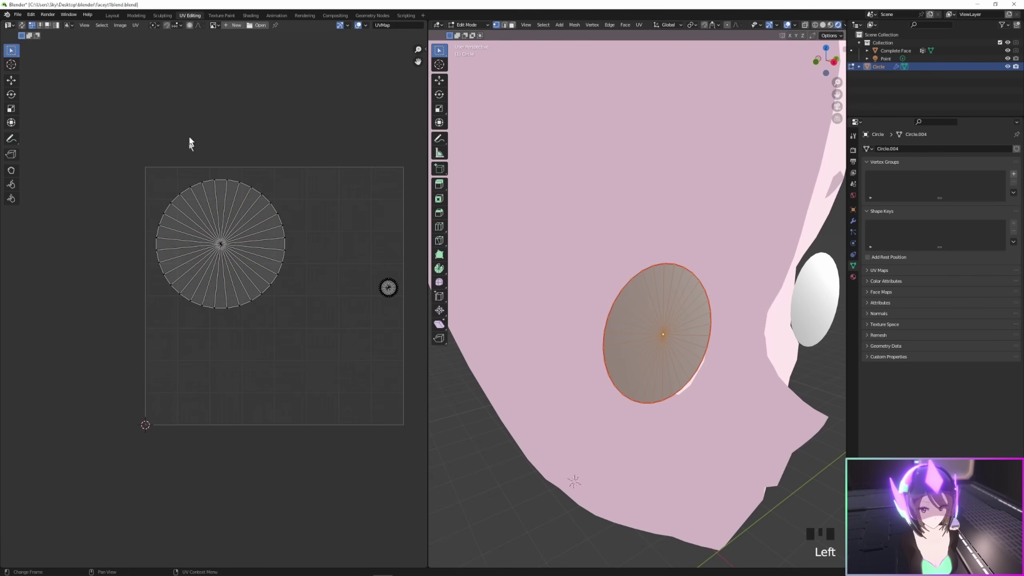
# - Return to the Layout workspace, duplicate the Complete Face mesh in place and hide the original
pyautogui.click(112, 15)
pyautogui.scroll(-2, 714, 276)
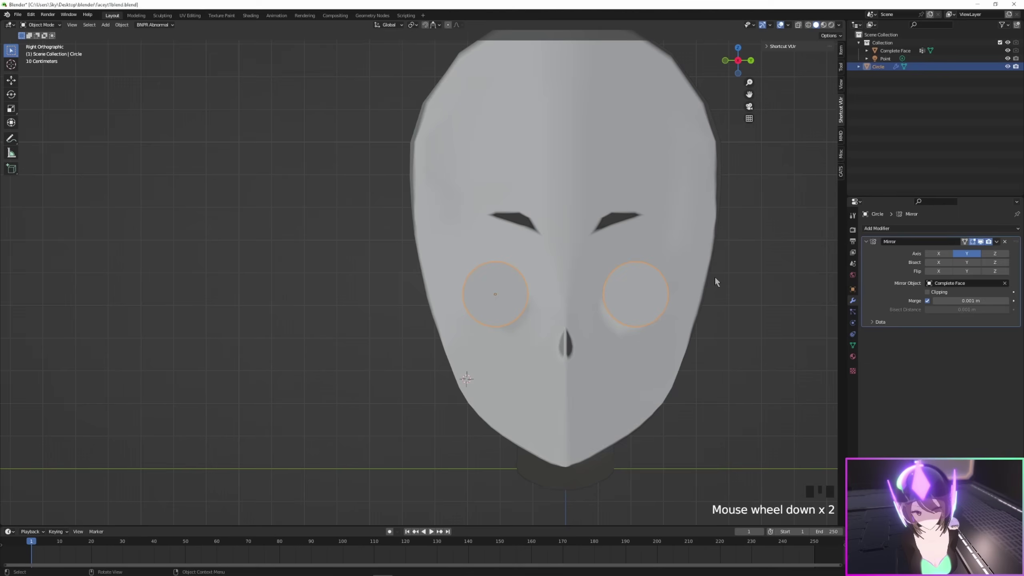
pyautogui.click(718, 273)
pyautogui.scroll(2, 719, 273)
pyautogui.moveTo(718, 273); pyautogui.dragTo(682, 291, button='middle')
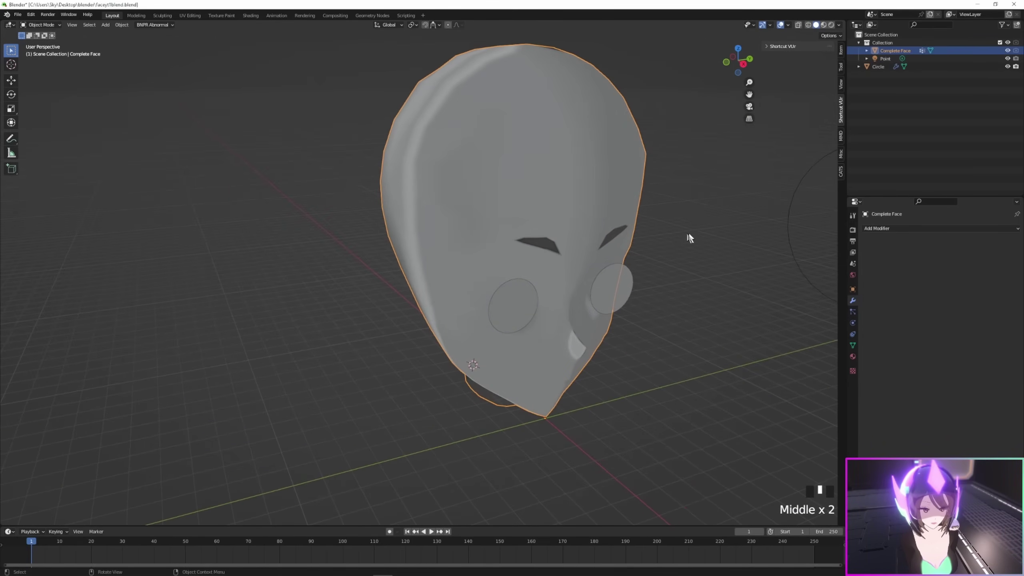
pyautogui.hotkey('shift', 'd')
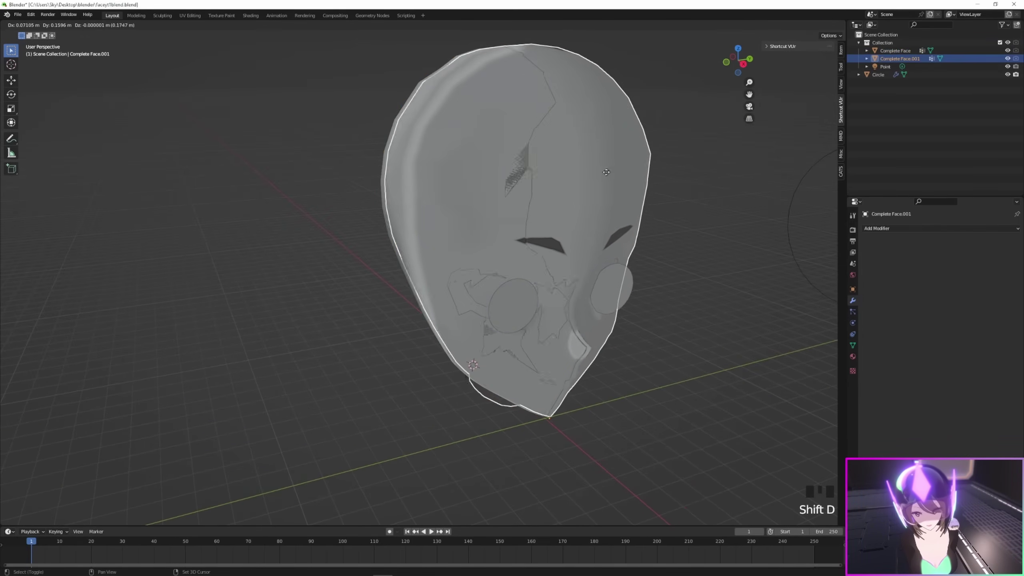
pyautogui.click(764, 183)
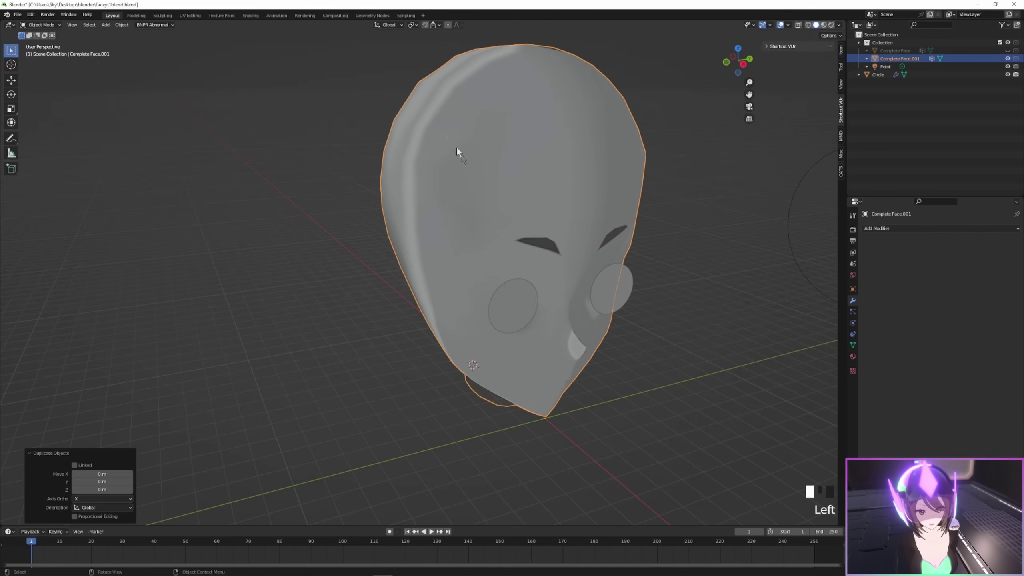
# - Reset the normal vectors on all geometry of the duplicated face mesh and return to Object Mode
pyautogui.click(538, 176)
pyautogui.press('Tab')
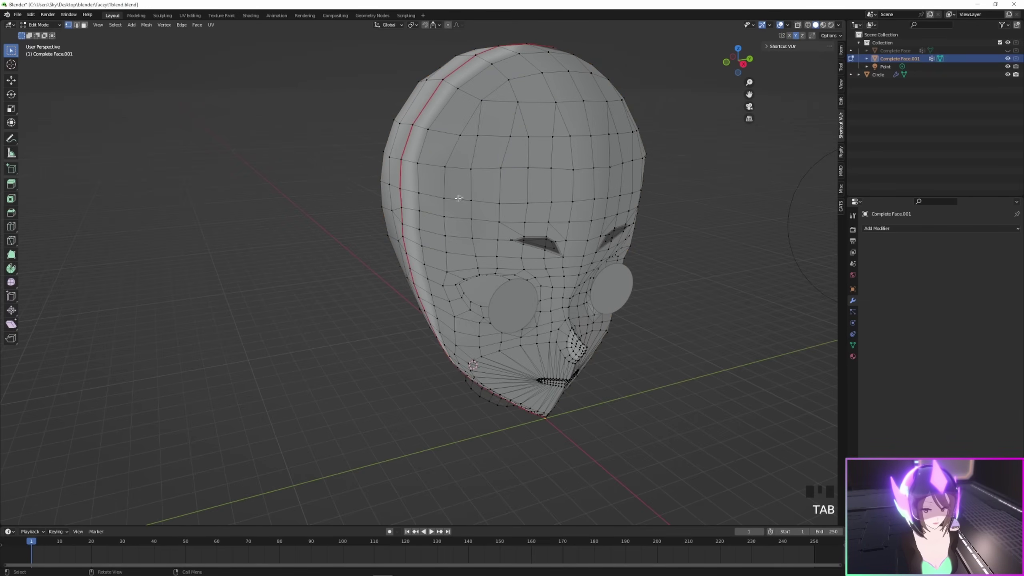
pyautogui.press('a')
pyautogui.click(115, 25)
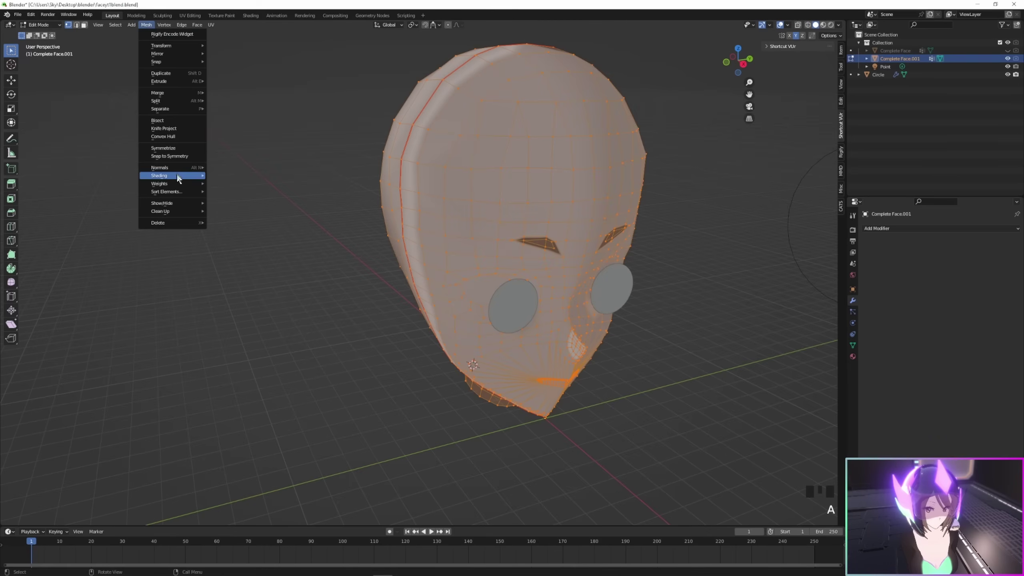
pyautogui.moveTo(177, 171)
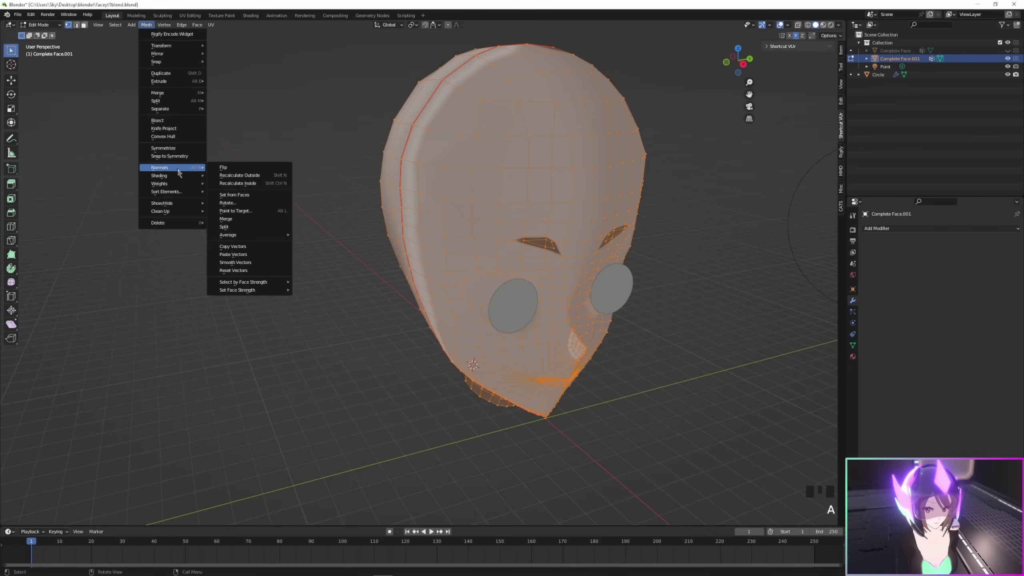
pyautogui.click(258, 271)
pyautogui.scroll(-2, 596, 278)
pyautogui.scroll(4, 693, 296)
pyautogui.press('Tab')
pyautogui.scroll(2, 664, 314)
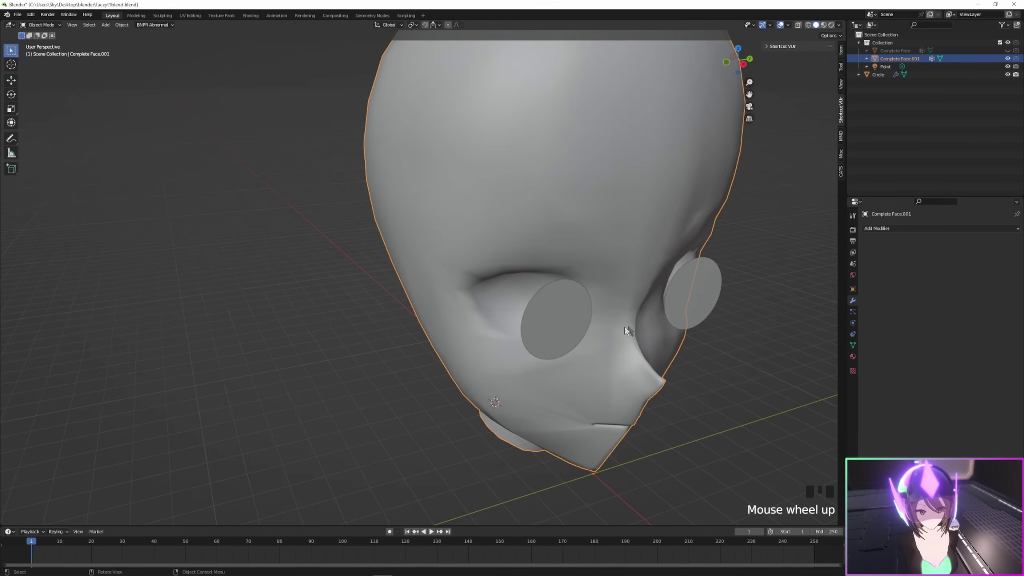
# - Move the mirrored disc in the front orthographic view so it sits inside the eye socket
pyautogui.click(689, 282)
pyautogui.click(727, 66)
pyautogui.press('g')
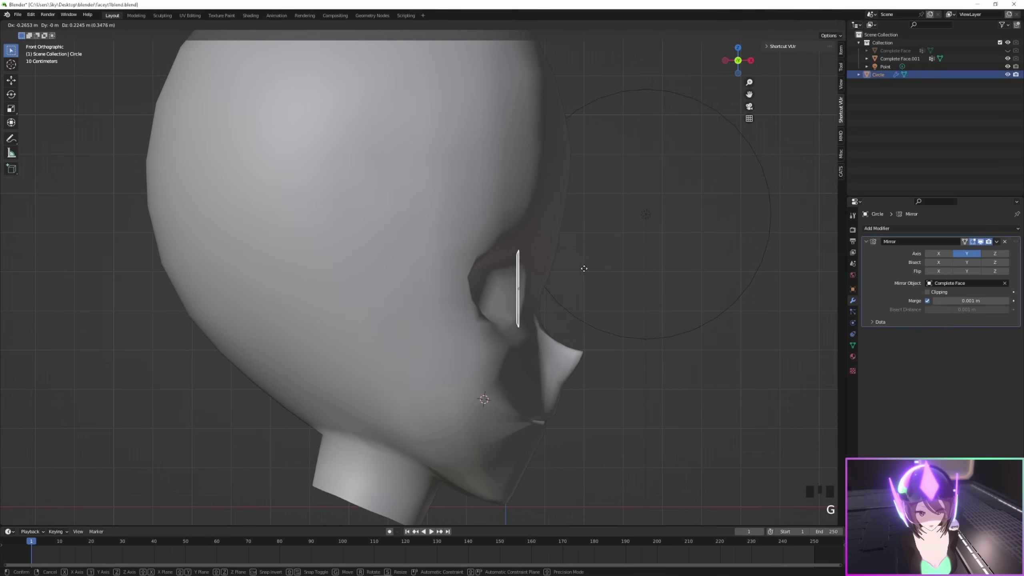
pyautogui.click(667, 232)
# - Scale the mirrored discs down uniformly so they fit within the eye sockets
pyautogui.moveTo(667, 232); pyautogui.dragTo(619, 216, button='middle')
pyautogui.press('s')
pyautogui.click(689, 193)
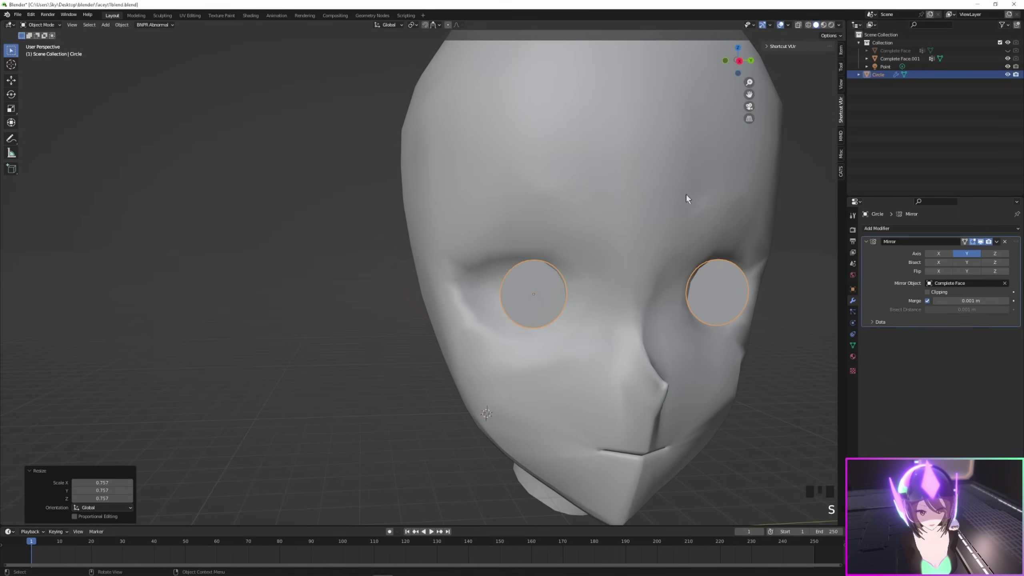
pyautogui.hotkey('ctrl', 'z')
pyautogui.press('KP_3')
pyautogui.press('s')
pyautogui.click(682, 157)
pyautogui.moveTo(682, 156); pyautogui.dragTo(751, 191, button='middle')
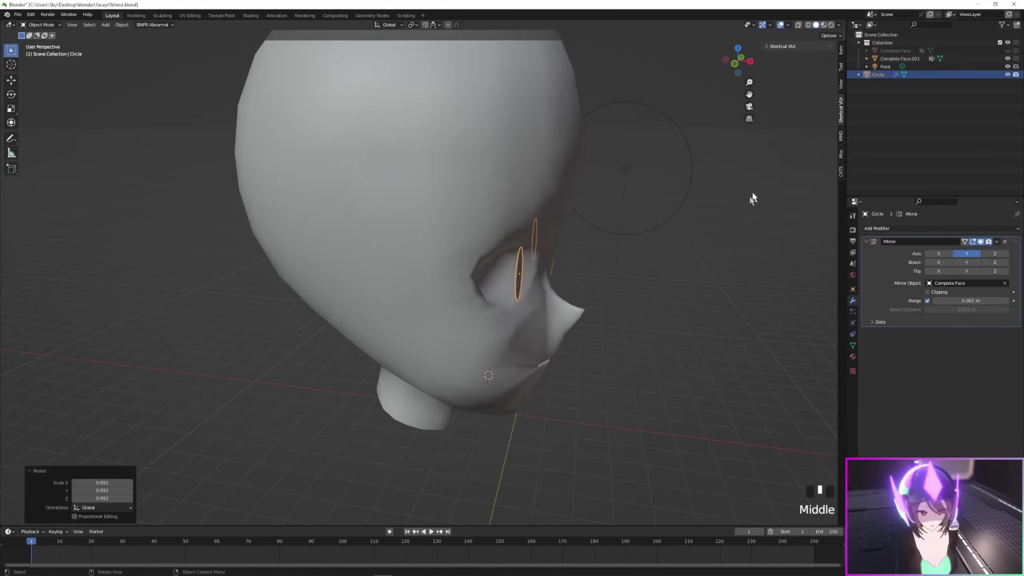
# - Rotate the eye disc about the global Z axis in two passes to angle it within the socket
pyautogui.click(734, 64)
pyautogui.press('r')
pyautogui.press('z')
pyautogui.click(600, 279)
pyautogui.press('r')
pyautogui.press('z')
pyautogui.moveTo(599, 279); pyautogui.dragTo(744, 210, button='middle')
pyautogui.click(637, 334)
# - Rotate the eye disc about 13.7° more around the global Z axis in the front orthographic view
pyautogui.click(732, 61)
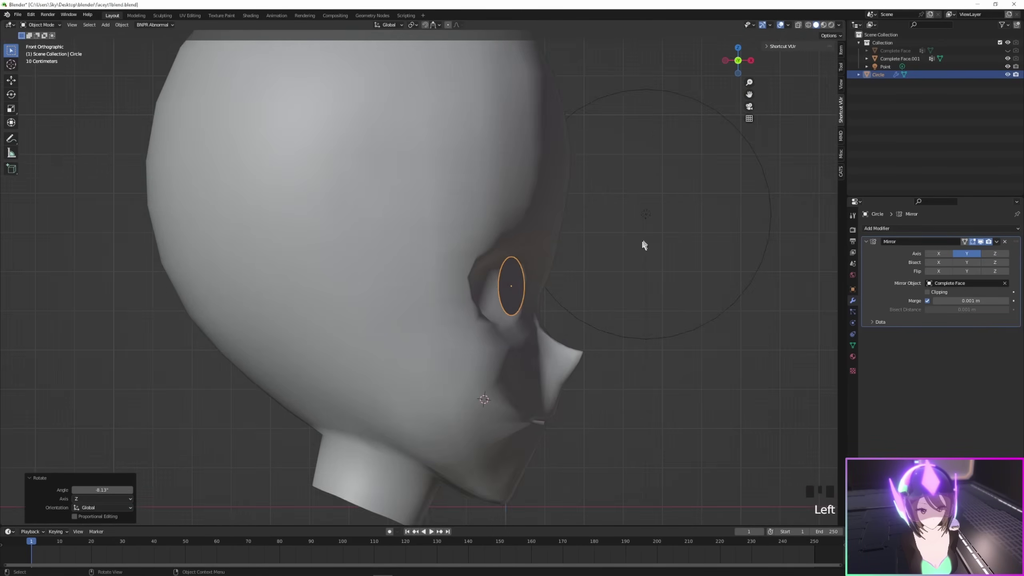
pyautogui.press('r')
pyautogui.press('z')
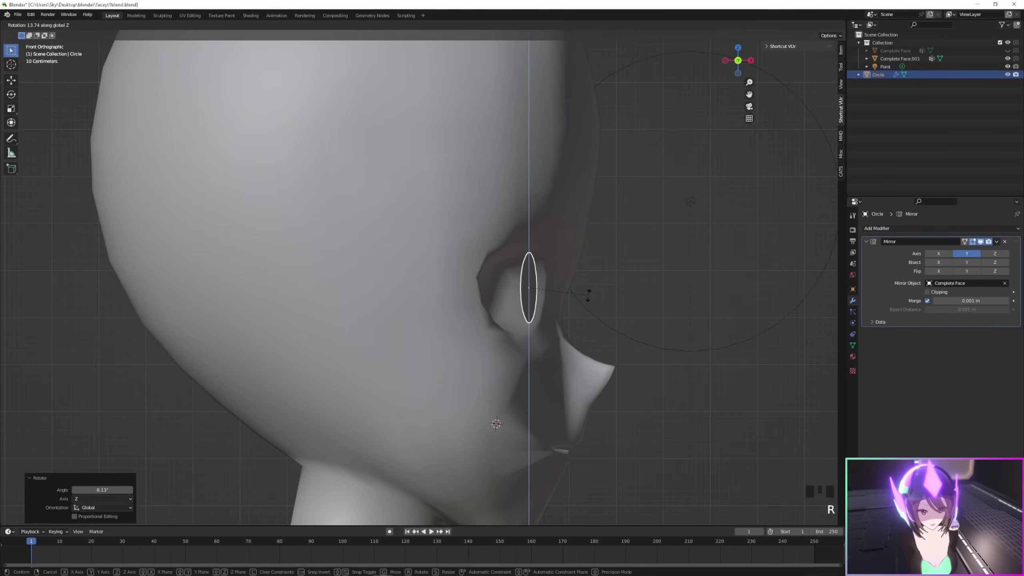
pyautogui.click(587, 295)
pyautogui.scroll(-2, 602, 298)
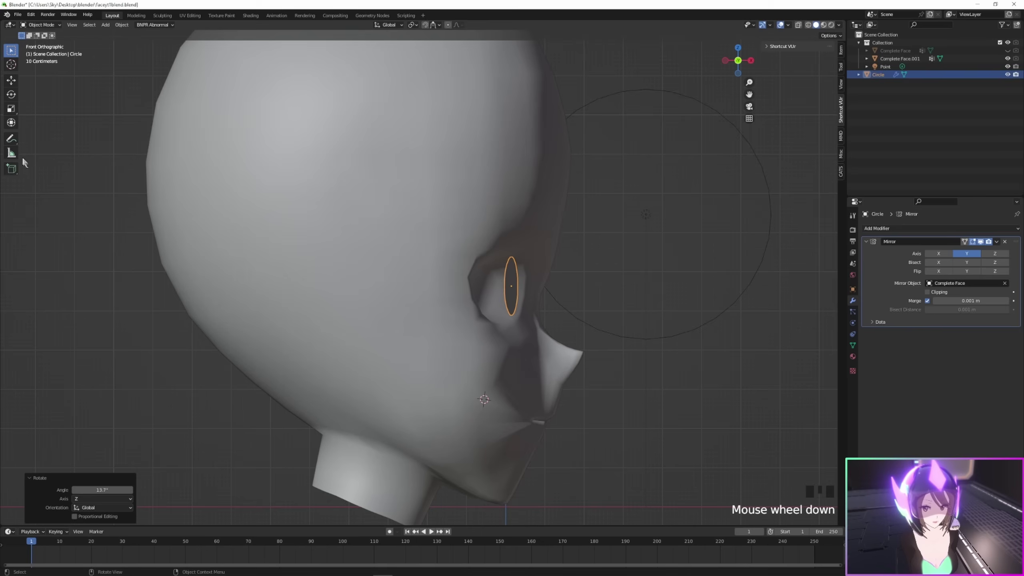
# - Sketch an annotation curve from the brow past the eye disc to the mouth, undo it and restore the selection tool
pyautogui.click(11, 138)
pyautogui.moveTo(566, 203); pyautogui.dragTo(498, 439)
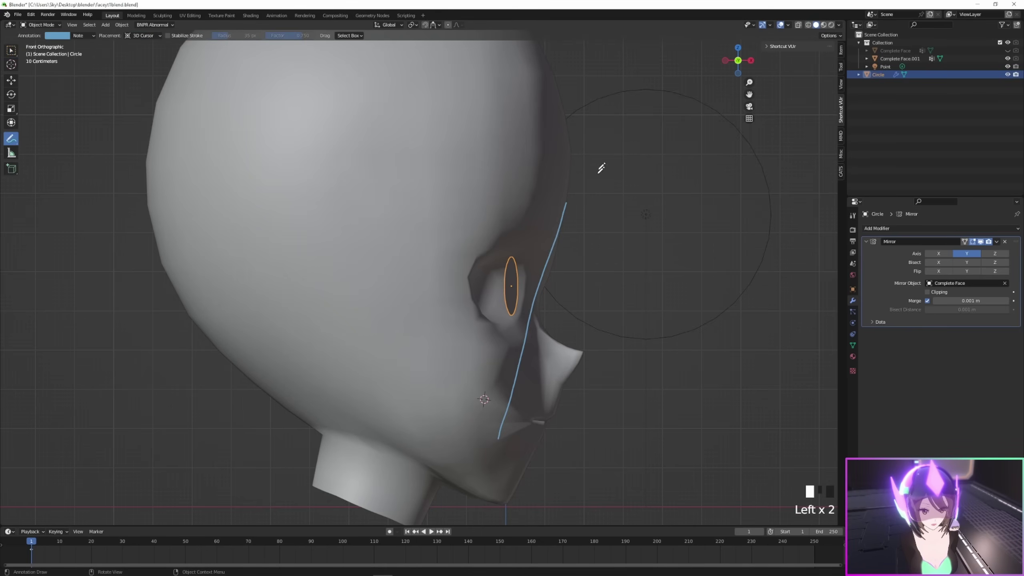
pyautogui.hotkey('ctrl', 'z')
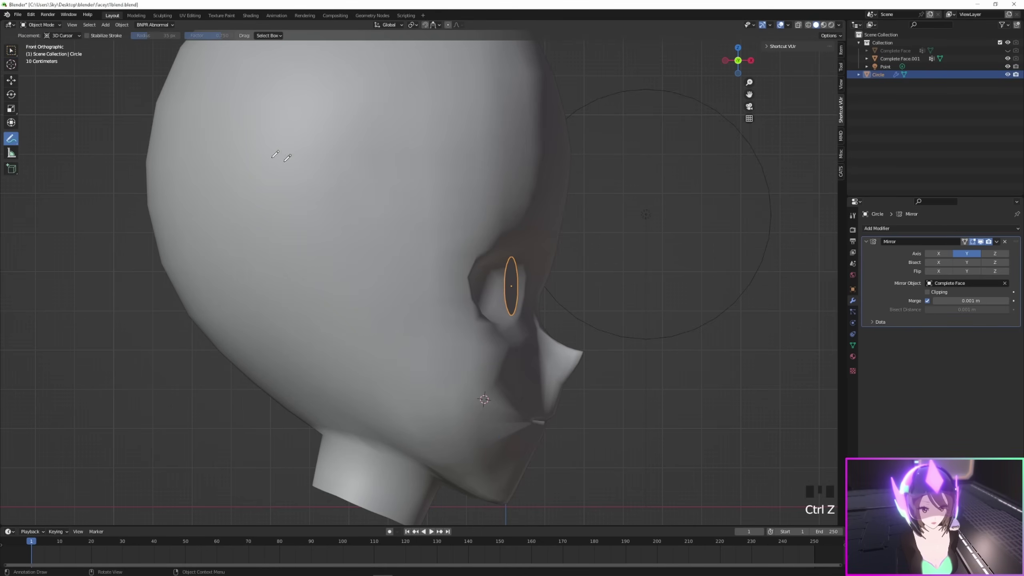
pyautogui.click(13, 51)
# - Tilt the eye disc about 8.5° around the global Y axis to follow the slope of the face
pyautogui.press('r')
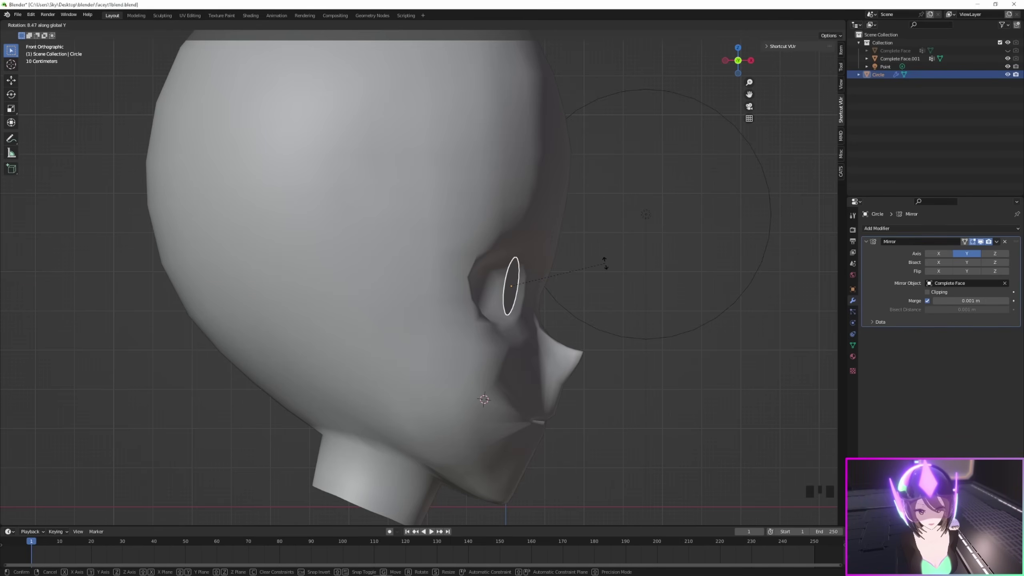
pyautogui.click(605, 262)
pyautogui.moveTo(630, 285); pyautogui.dragTo(785, 77, button='middle')
pyautogui.click(737, 60)
# - Narrow the eye discs along the Y axis to a scale of about 0.806, making them oval
pyautogui.scroll(3, 669, 244)
pyautogui.press('Tab')
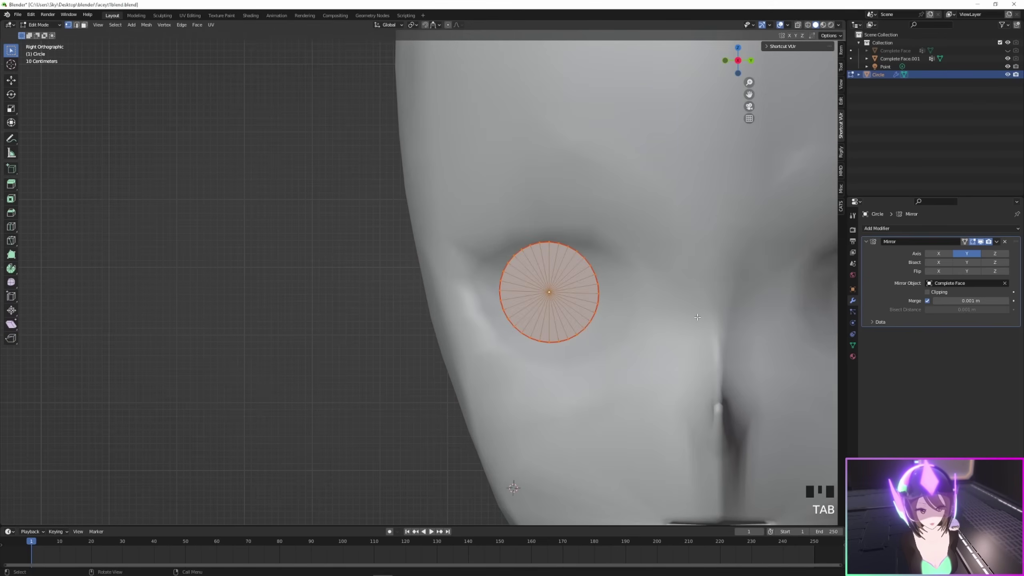
pyautogui.press('Tab')
pyautogui.scroll(-2, 579, 303)
pyautogui.click(559, 286)
pyautogui.scroll(-2, 558, 286)
pyautogui.press('s')
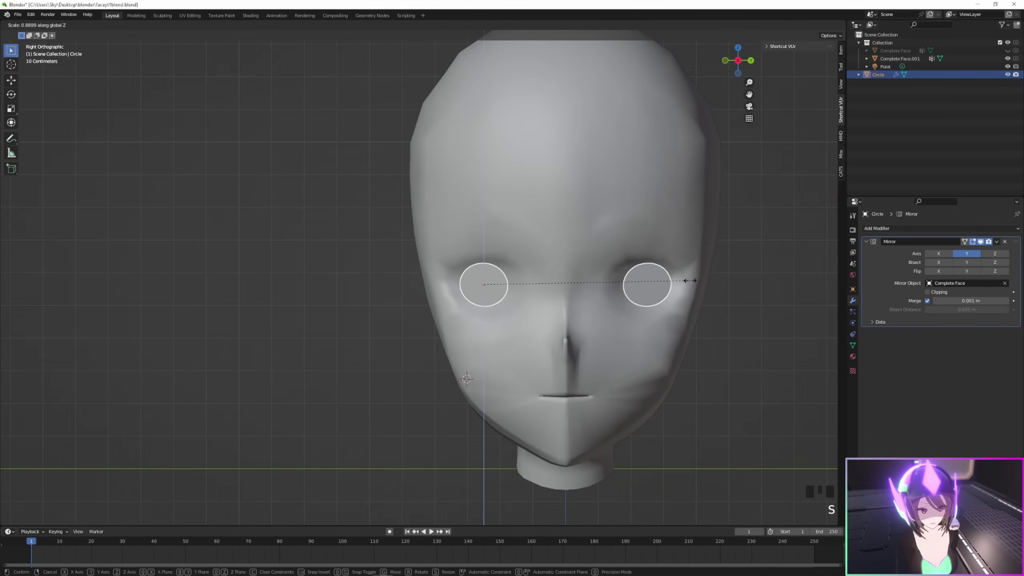
pyautogui.press('y')
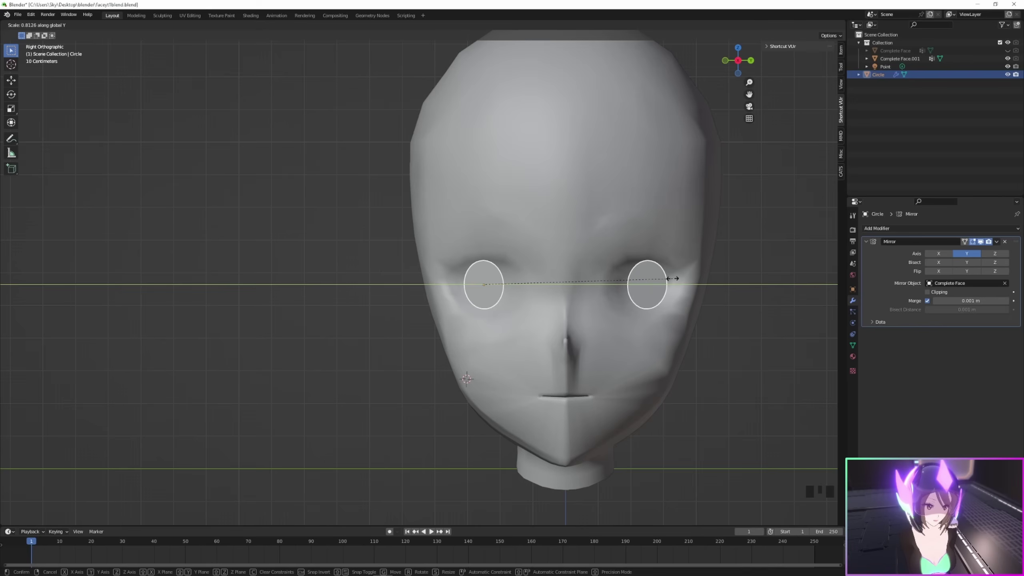
pyautogui.click(670, 278)
# - Move the eye disc about 0.159 m along the Y axis toward the nose and check the placement from the side
pyautogui.press('g')
pyautogui.press('y')
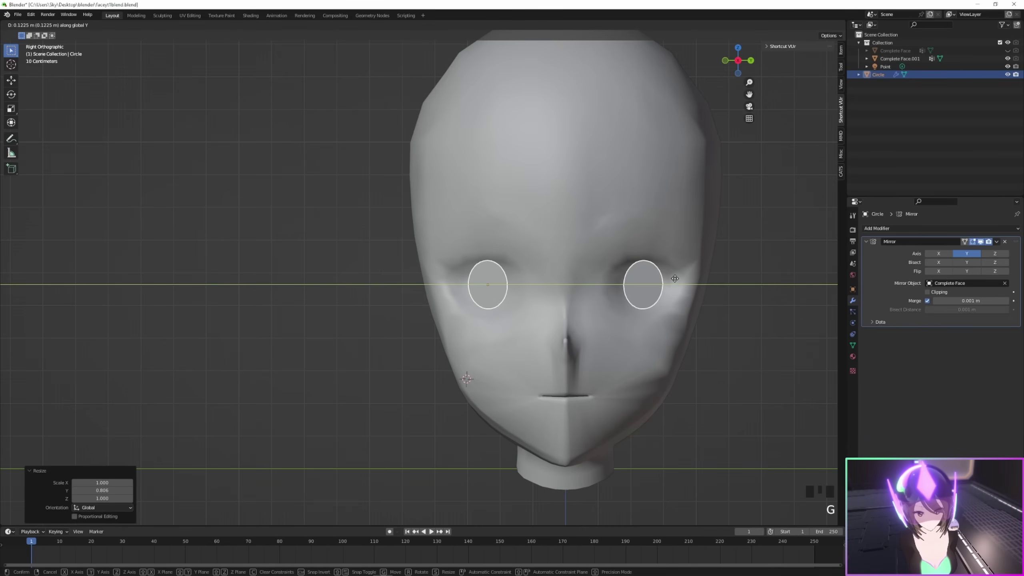
pyautogui.click(676, 278)
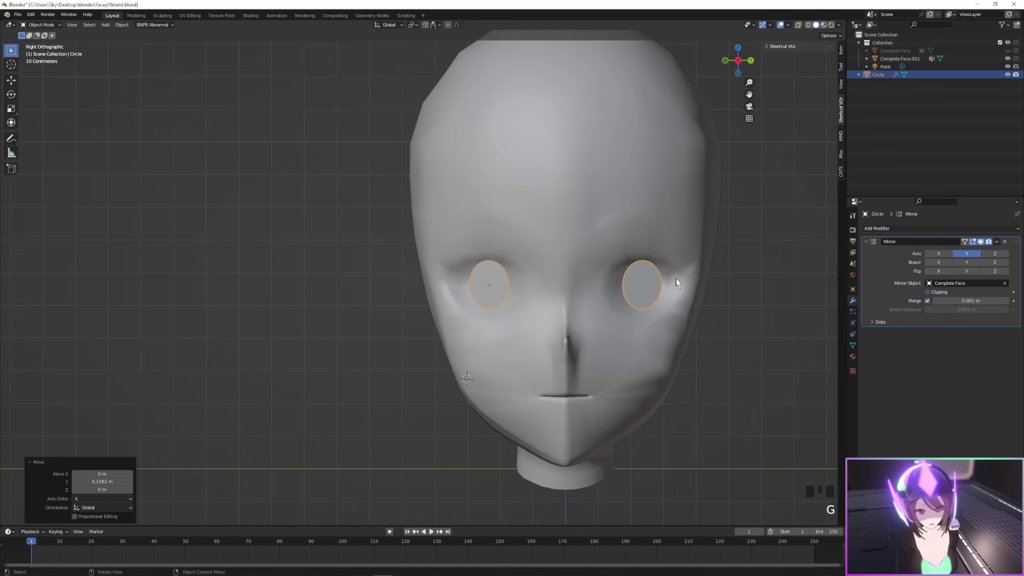
pyautogui.click(728, 330)
pyautogui.moveTo(728, 329); pyautogui.dragTo(701, 287, button='middle')
pyautogui.scroll(2, 588, 321)
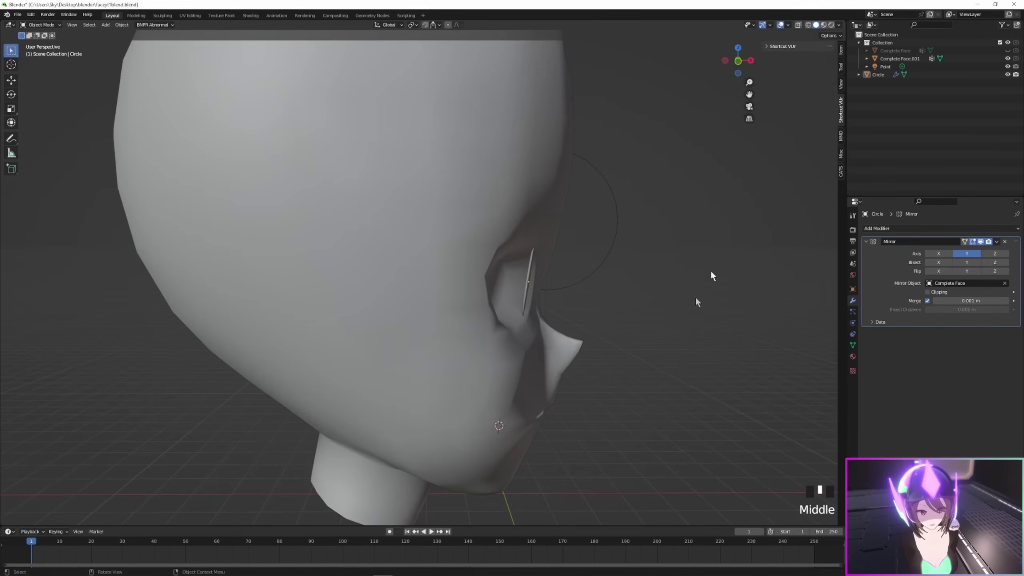
pyautogui.press('KP_3')
pyautogui.scroll(-2, 712, 327)
pyautogui.scroll(1, 692, 303)
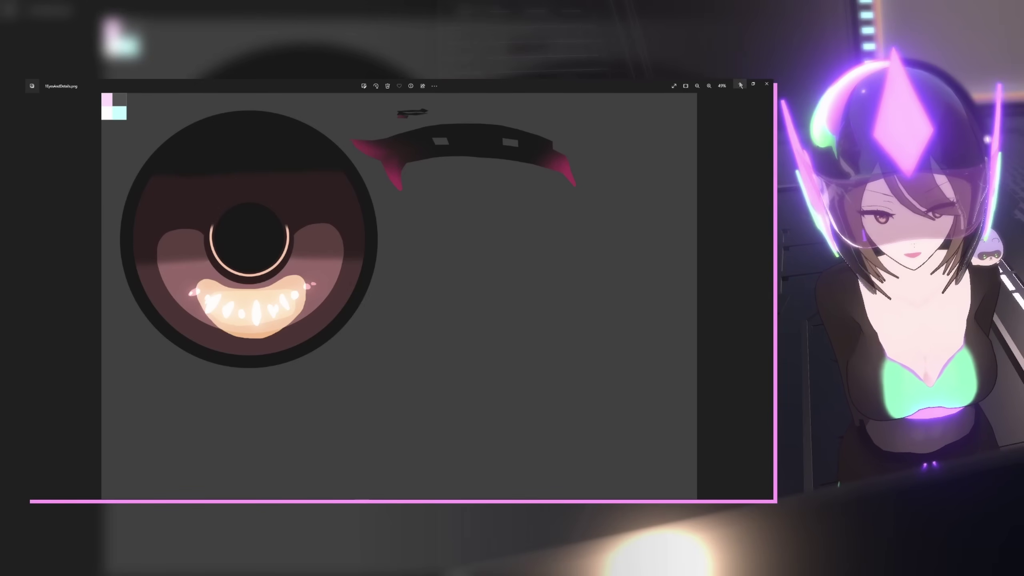
# - Put away the eye texture reference, switch to Photoshop and show layer 1 with the dark base circle
pyautogui.click(740, 85)
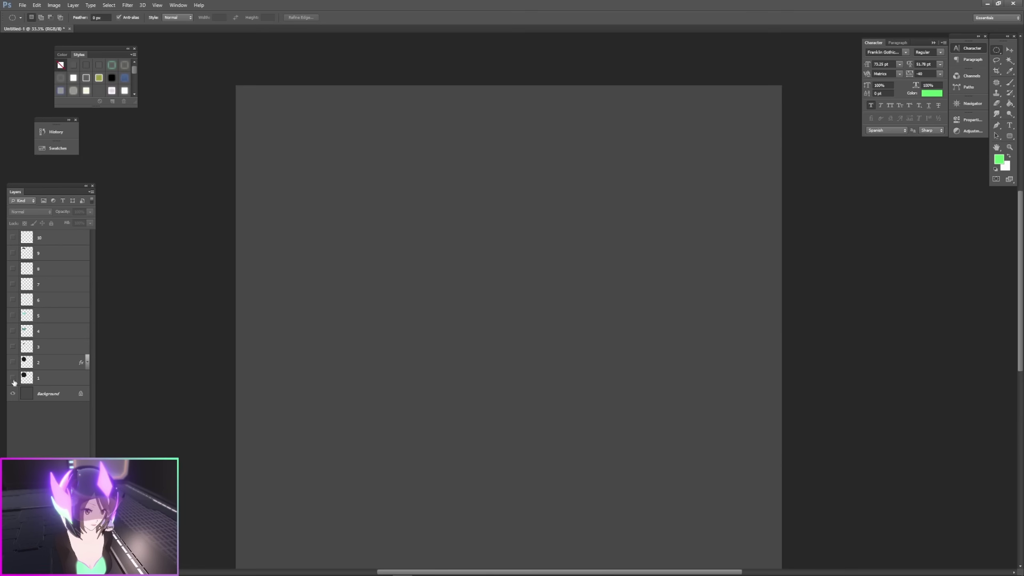
pyautogui.click(13, 379)
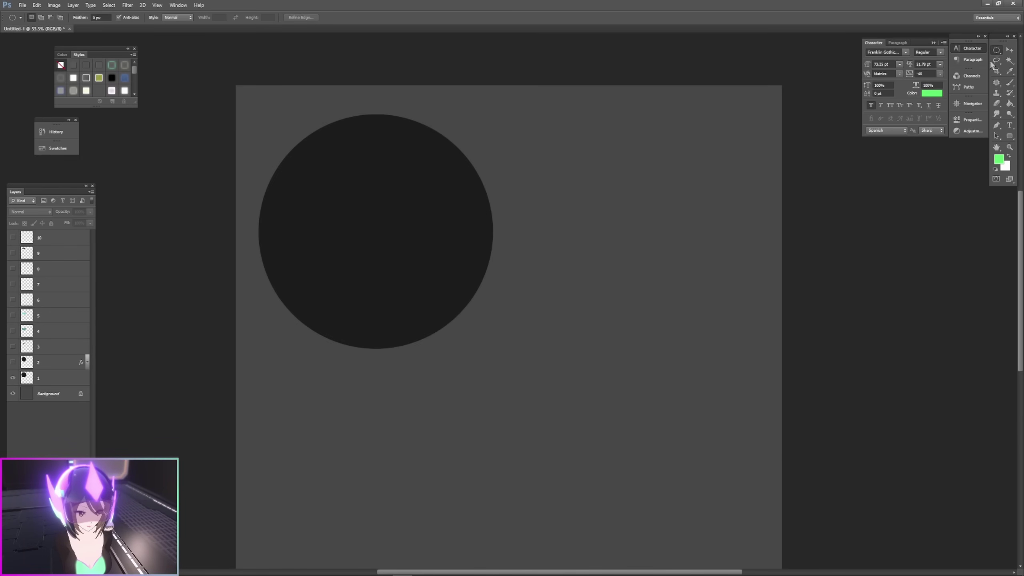
pyautogui.moveTo(524, 148); pyautogui.dragTo(725, 346)
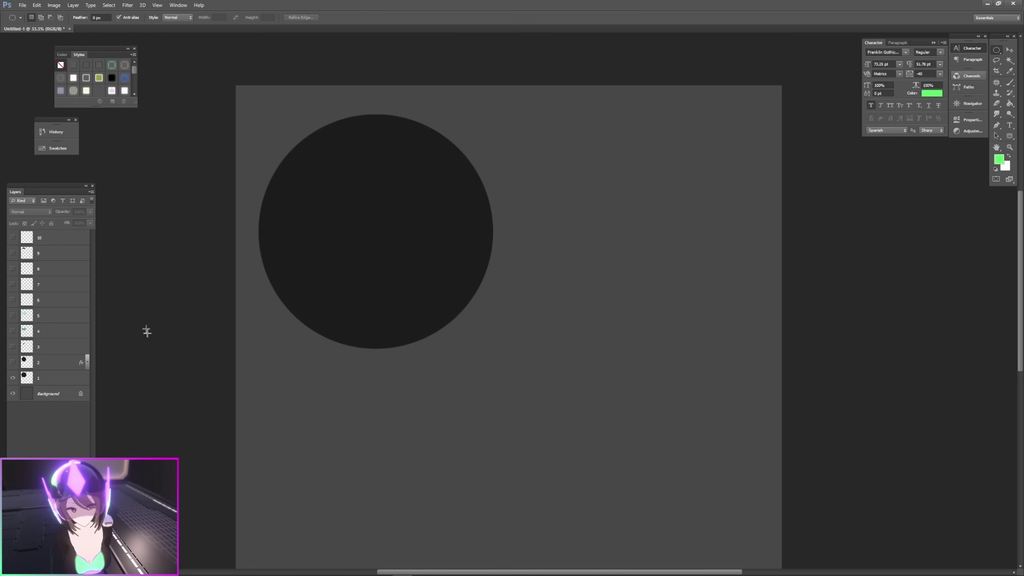
pyautogui.click(44, 366)
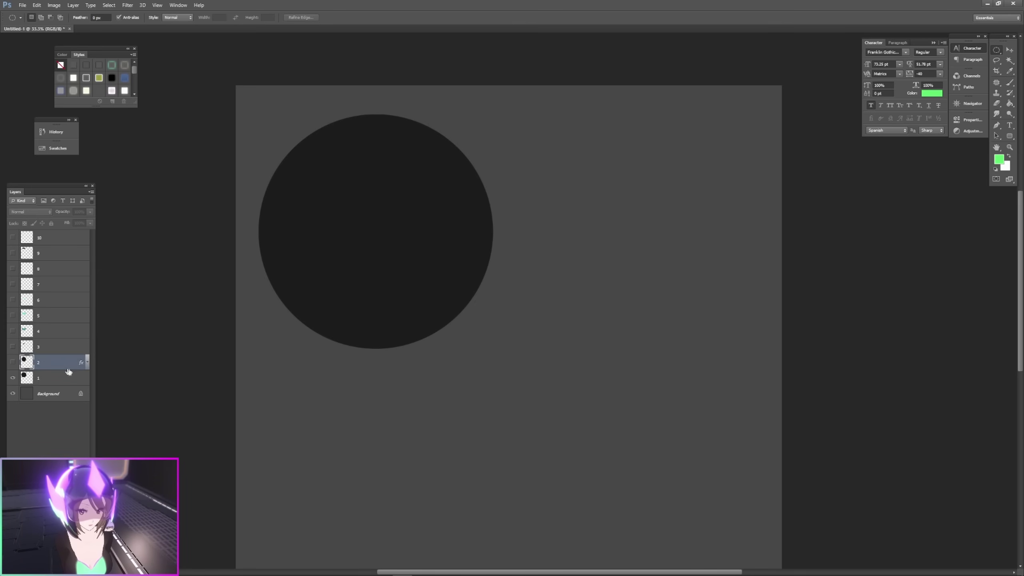
pyautogui.click(60, 374)
pyautogui.hotkey('ctrl', 't')
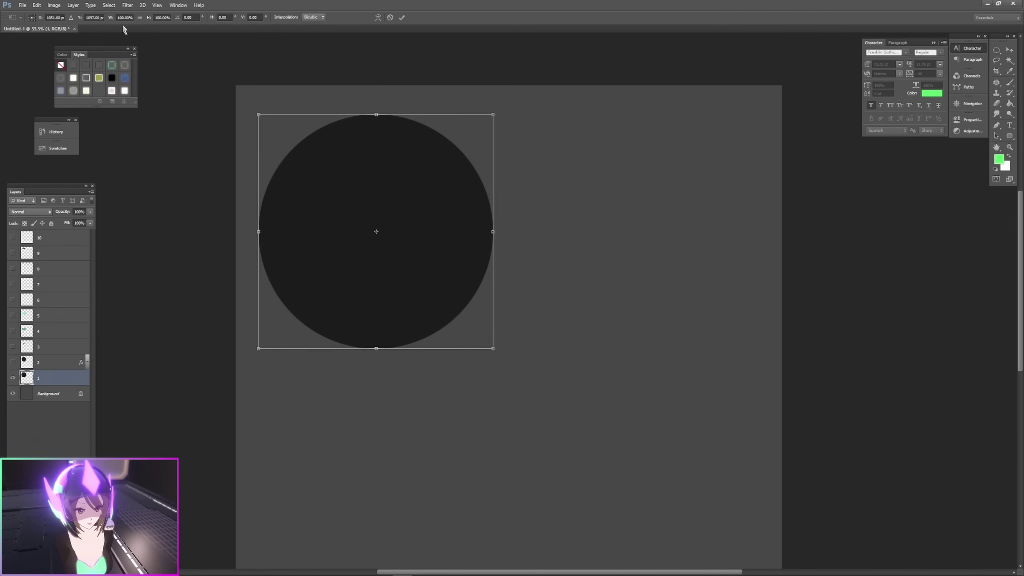
pyautogui.click(390, 18)
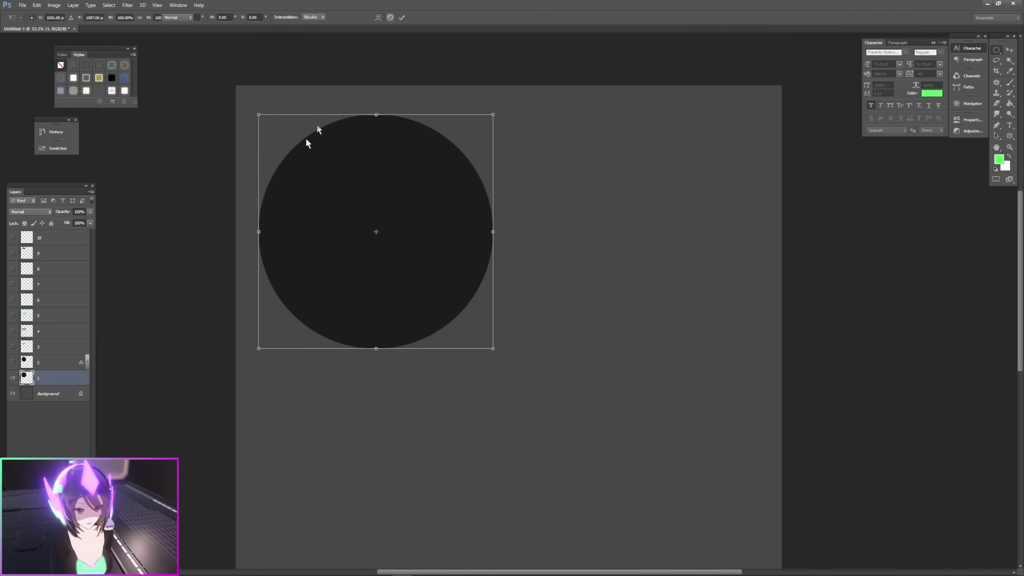
# - Show layer 2 with the teal iris and layer 3 with the dark pupil, keeping layer 2 active
pyautogui.click(12, 363)
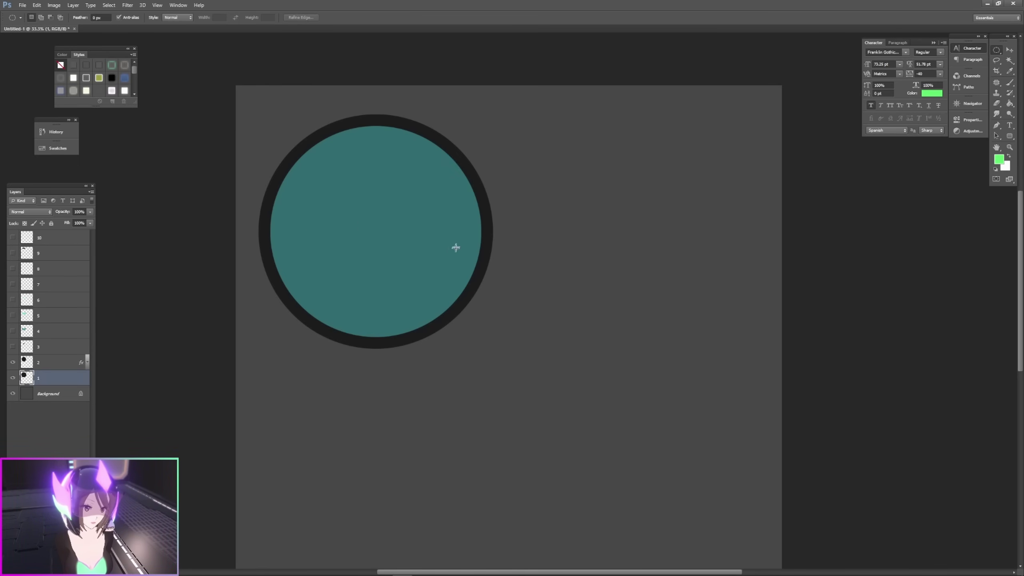
pyautogui.click(38, 365)
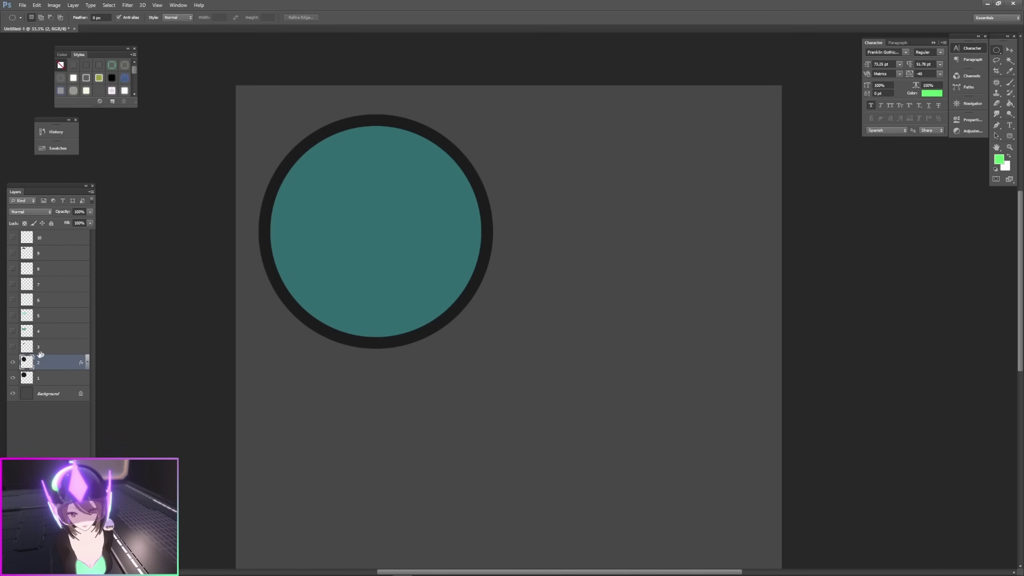
pyautogui.click(12, 347)
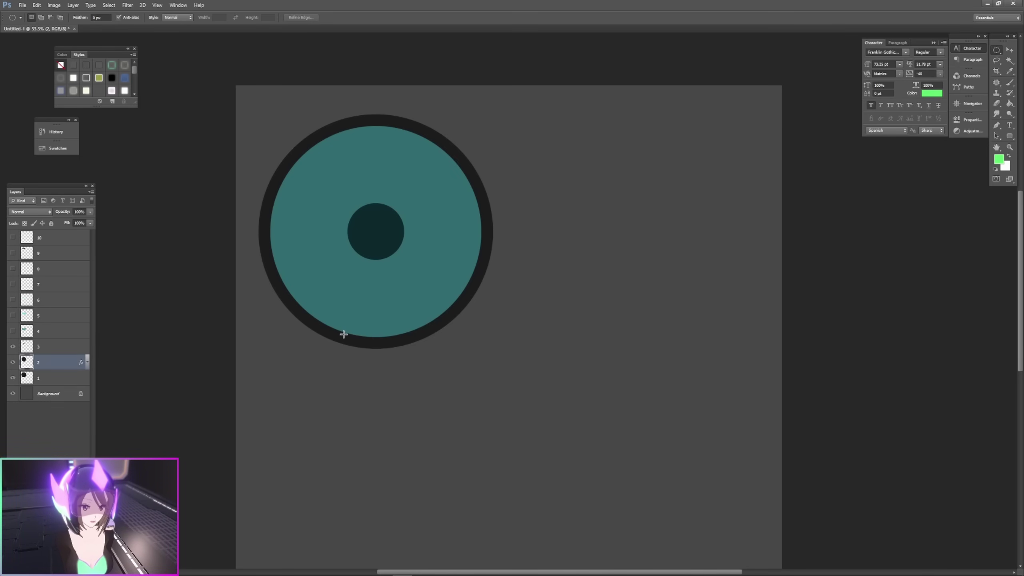
# - Try elliptical selections at the iris's lower edge and over the pupil, clearing each one
pyautogui.moveTo(344, 335); pyautogui.dragTo(377, 343)
pyautogui.hotkey('ctrl', 'd')
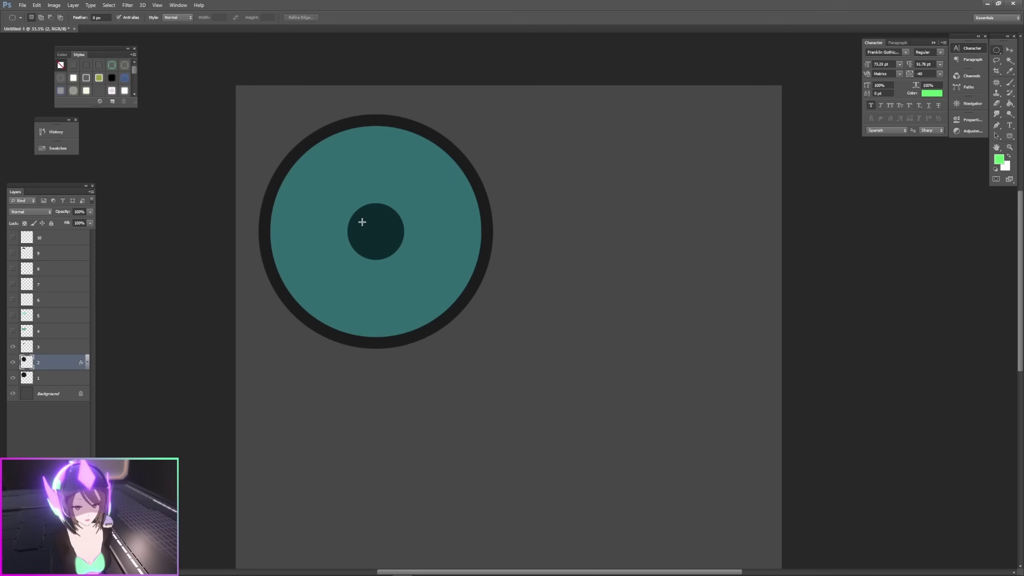
pyautogui.moveTo(362, 222); pyautogui.dragTo(457, 263)
pyautogui.hotkey('ctrl', 'd')
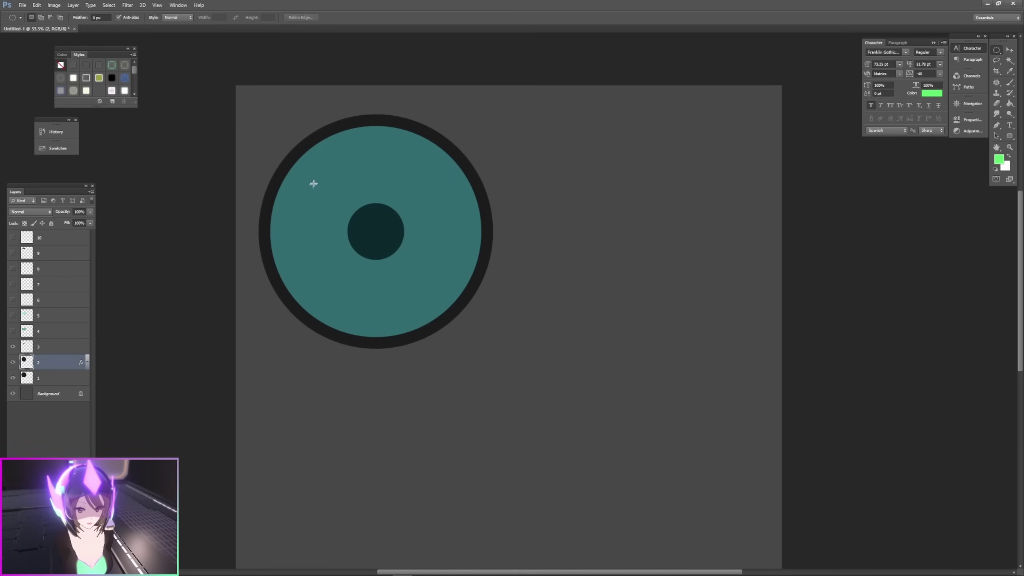
# - Show layer 4's lighter lower iris half and layer 5's pale crescent, trying a freehand selection of the crescent shape and clearing it
pyautogui.click(13, 332)
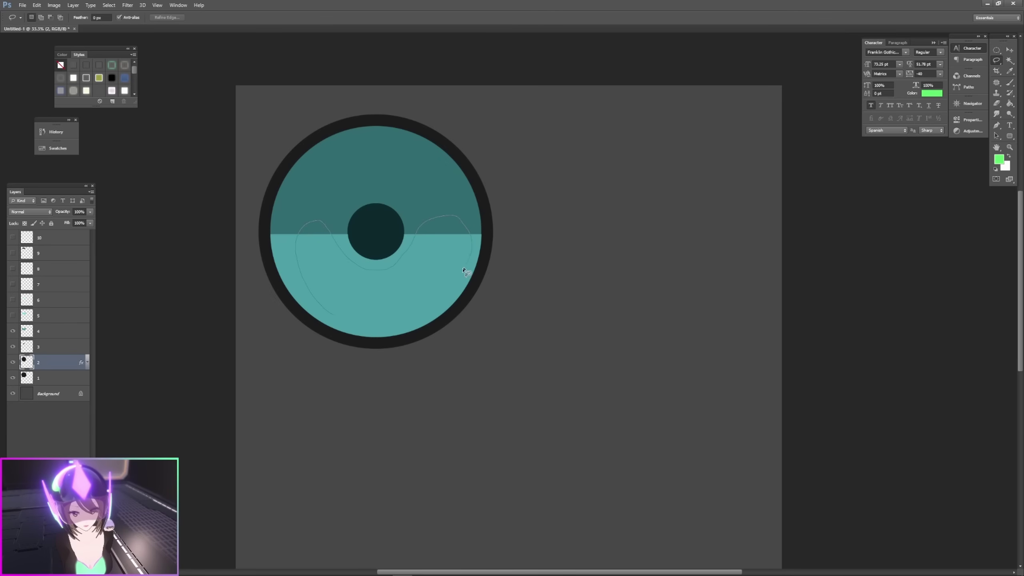
pyautogui.moveTo(463, 268); pyautogui.dragTo(335, 314)
pyautogui.click(12, 316)
pyautogui.hotkey('ctrl', 'd')
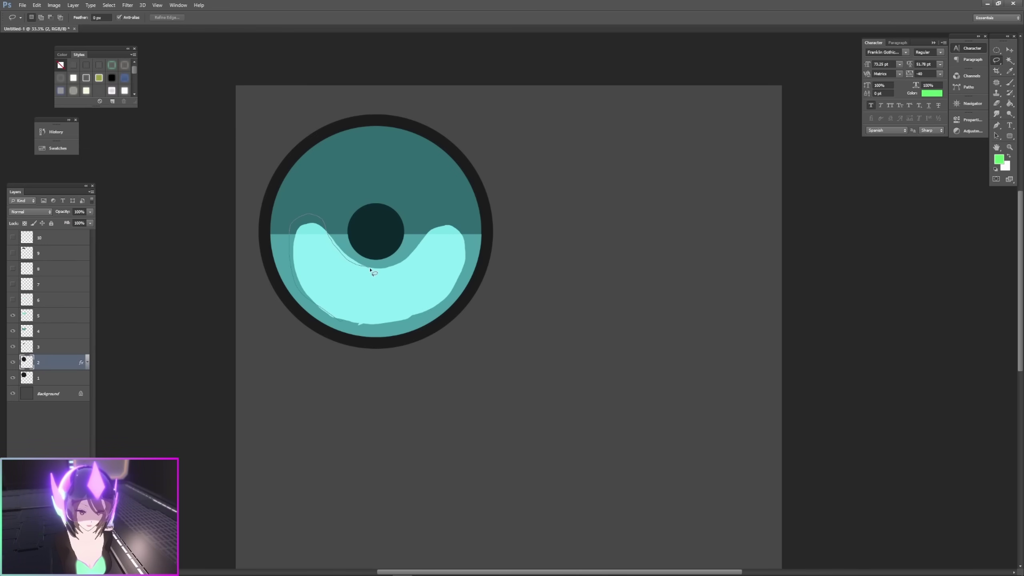
# - Try freehand selections around the pale crescent and along its lower edge, clearing each one
pyautogui.moveTo(370, 269); pyautogui.dragTo(366, 268)
pyautogui.hotkey('ctrl', 'd')
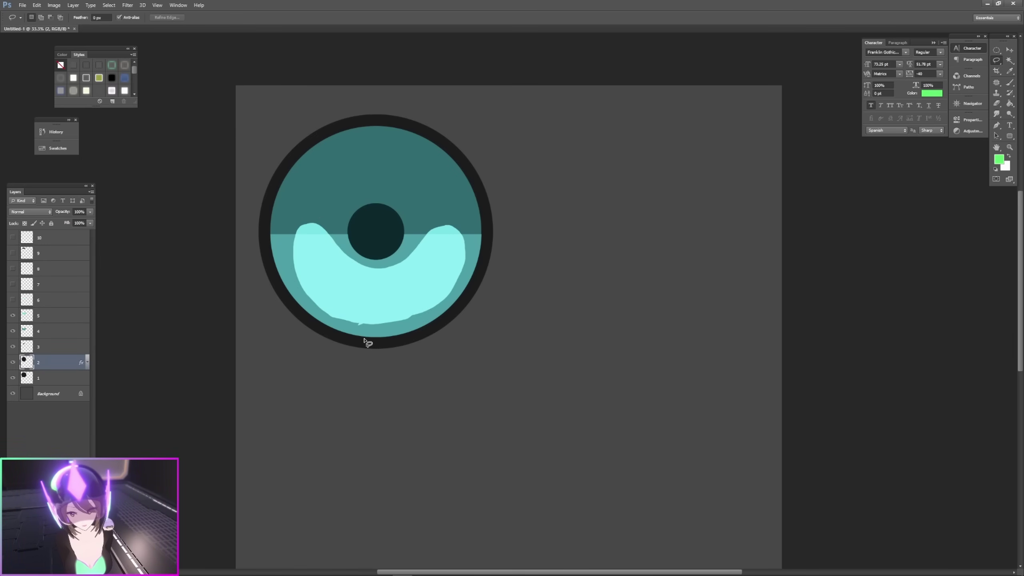
pyautogui.moveTo(363, 336); pyautogui.dragTo(359, 325)
pyautogui.hotkey('ctrl', 'd')
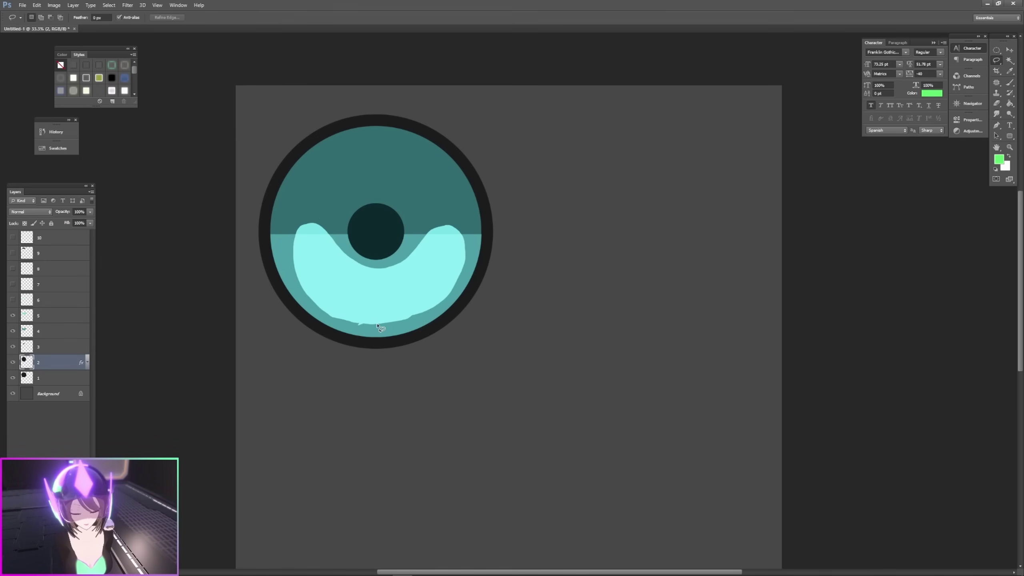
pyautogui.moveTo(319, 286)
pyautogui.mouseDown()
pyautogui.moveTo(421, 272)
pyautogui.moveTo(353, 318)
pyautogui.moveTo(371, 323)
pyautogui.mouseUp()
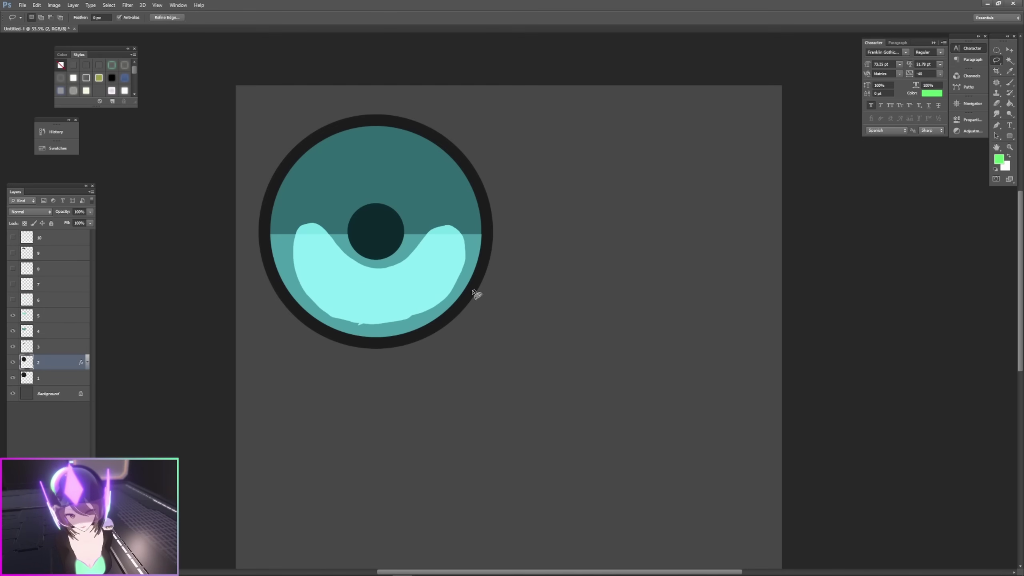
pyautogui.hotkey('ctrl', 'd')
# - Show layer 6's greenish inner highlight, and try freehand selections tracing its outline, clearing each one
pyautogui.click(12, 299)
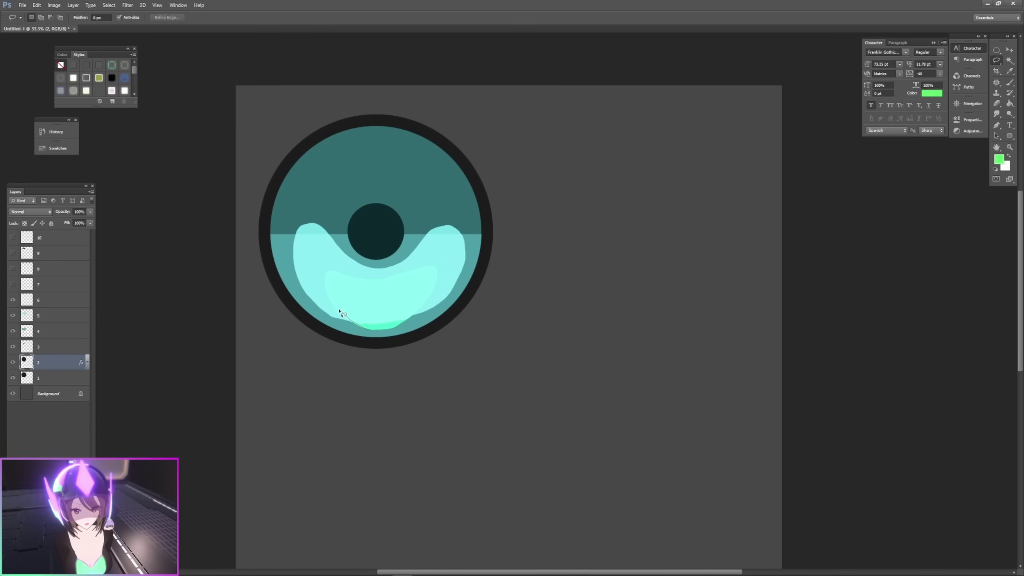
pyautogui.moveTo(400, 326); pyautogui.dragTo(383, 329)
pyautogui.moveTo(360, 330); pyautogui.dragTo(329, 275)
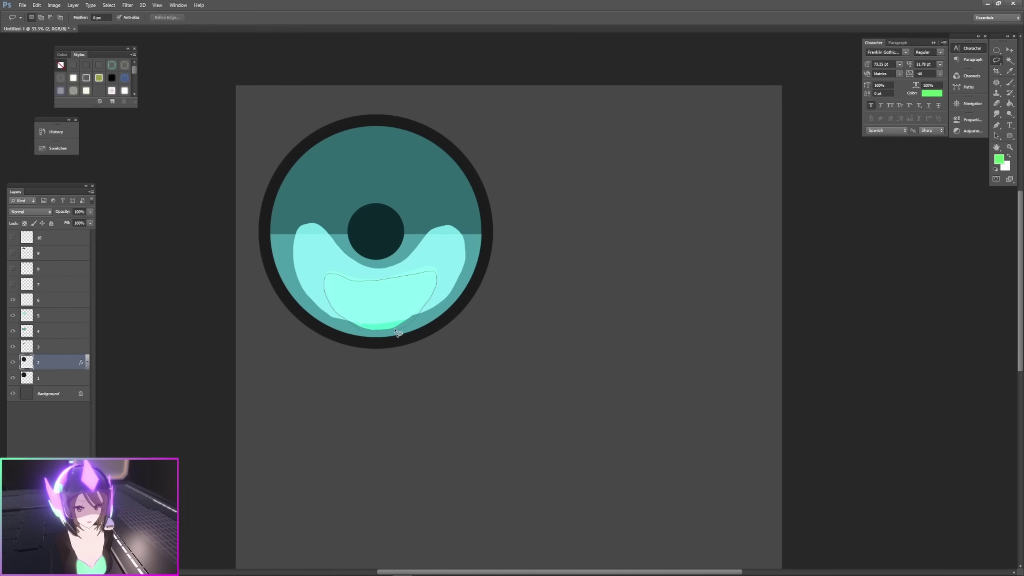
pyautogui.moveTo(362, 332)
pyautogui.mouseDown()
pyautogui.moveTo(325, 290)
pyautogui.moveTo(334, 311)
pyautogui.mouseUp()
pyautogui.click(387, 317)
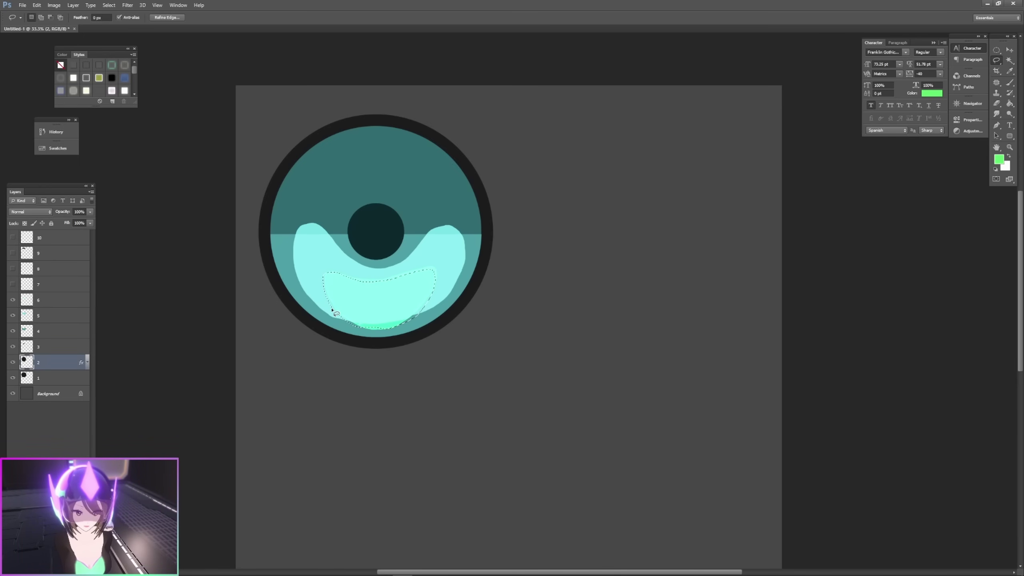
pyautogui.click(405, 273)
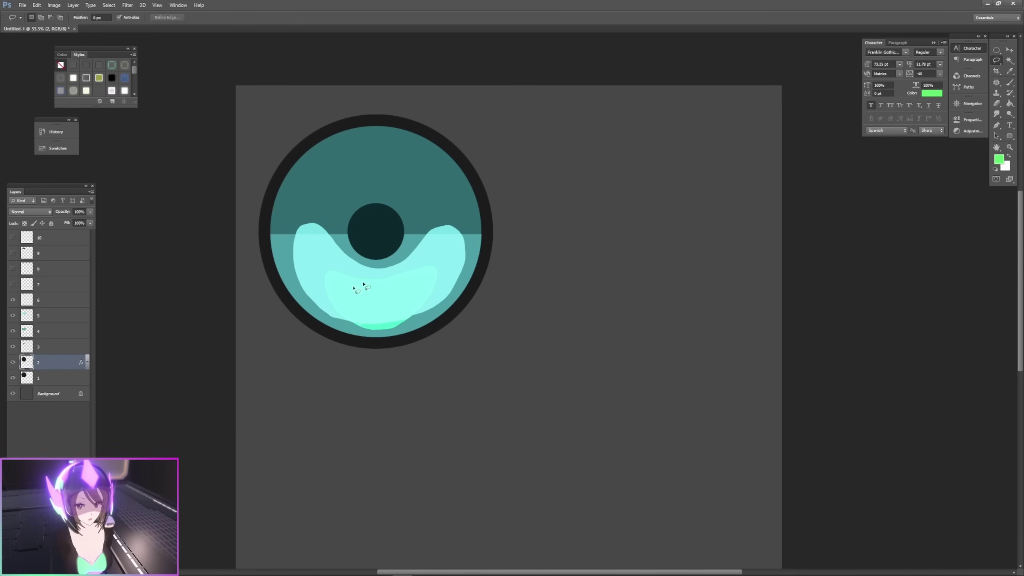
pyautogui.moveTo(428, 278); pyautogui.dragTo(348, 324)
pyautogui.click(349, 324)
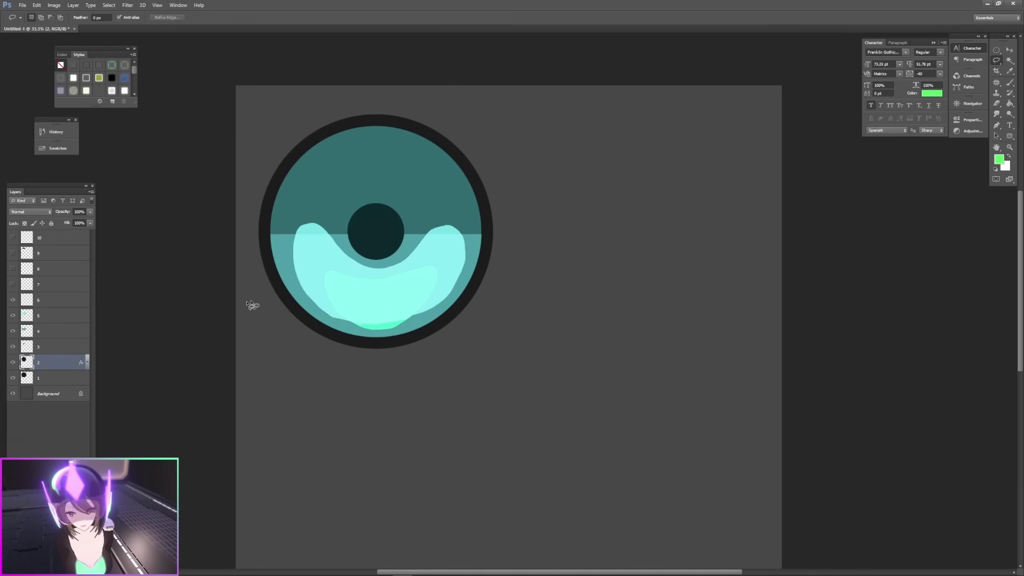
# - Show layer 7's cream spots along the crescent, and try a freehand selection across them before clearing it
pyautogui.click(13, 285)
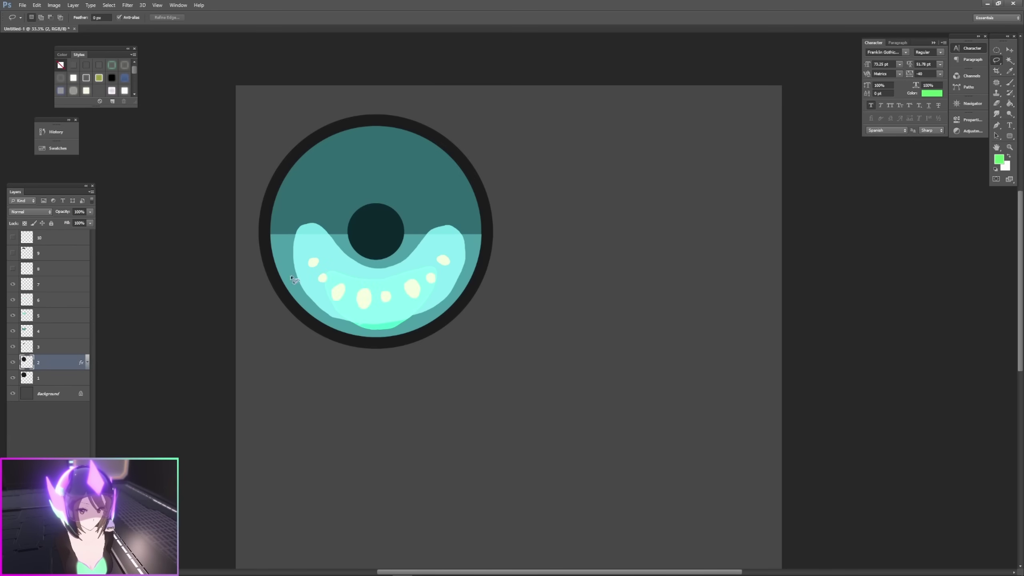
pyautogui.moveTo(294, 280)
pyautogui.mouseDown()
pyautogui.moveTo(315, 261)
pyautogui.moveTo(377, 267)
pyautogui.mouseUp()
pyautogui.click(778, 173)
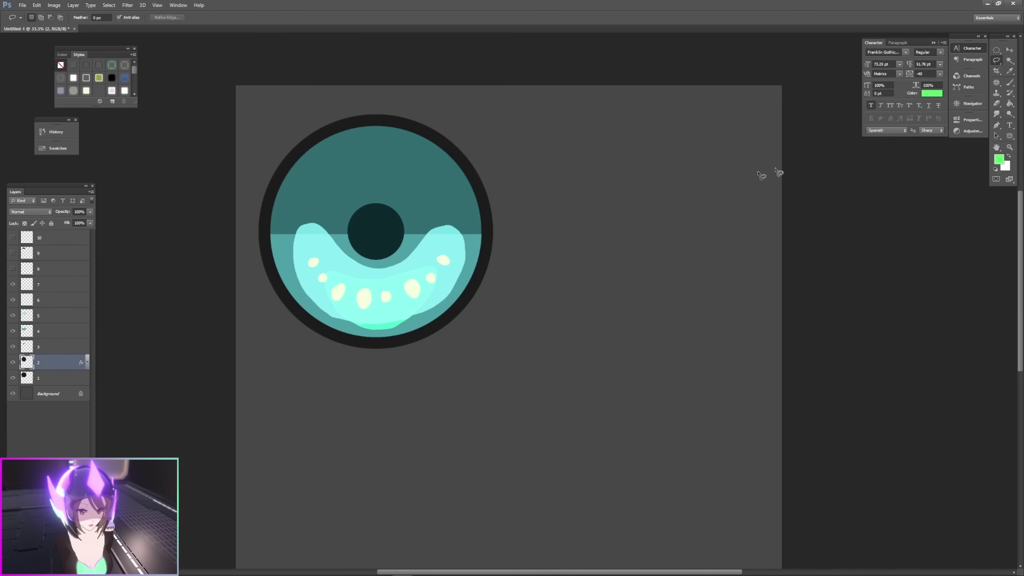
# - Try painting short green radial brush strokes over the crescent's cream spots on layer 7
pyautogui.click(1009, 82)
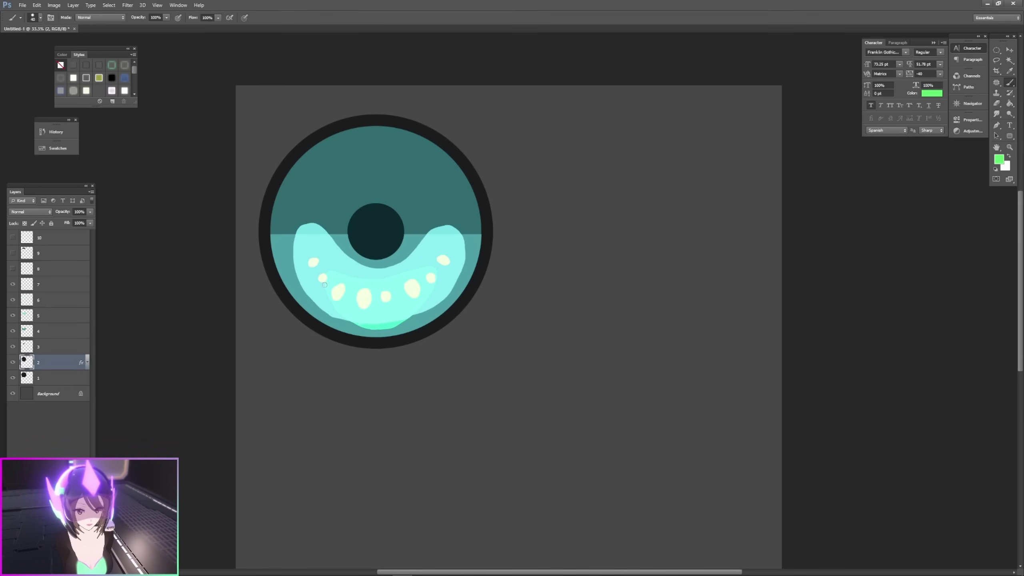
pyautogui.click(52, 284)
pyautogui.moveTo(317, 258); pyautogui.dragTo(298, 269)
pyautogui.moveTo(334, 266)
pyautogui.mouseDown()
pyautogui.moveTo(319, 281)
pyautogui.moveTo(344, 292)
pyautogui.mouseUp()
pyautogui.moveTo(372, 279)
pyautogui.mouseDown()
pyautogui.moveTo(377, 306)
pyautogui.moveTo(410, 294)
pyautogui.mouseUp()
pyautogui.moveTo(436, 264); pyautogui.dragTo(447, 273)
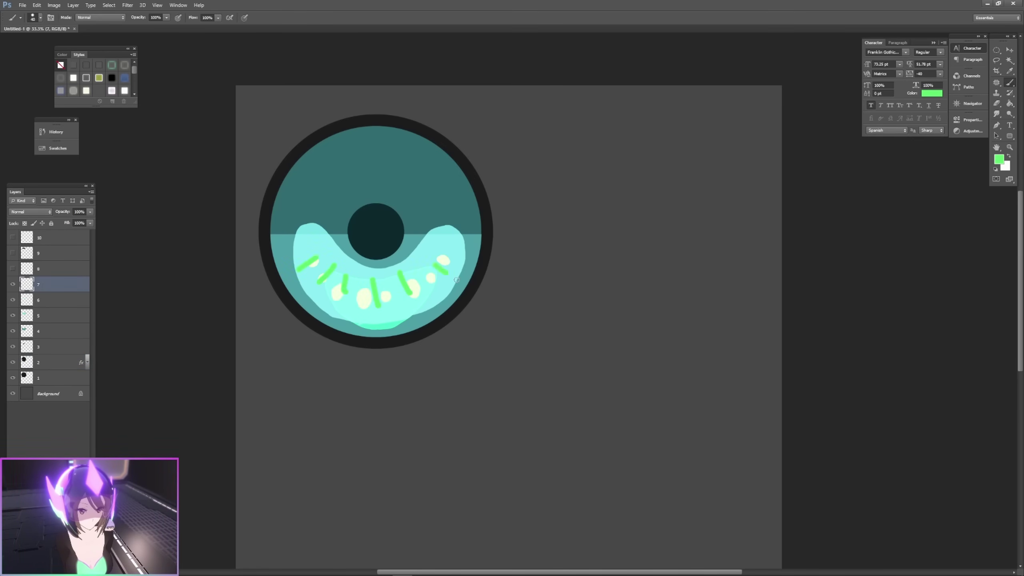
# - Undo all the green brush strokes on layer 7 and return to the Lasso tool
pyautogui.hotkey('ctrl', 'alt', 'z')
pyautogui.hotkey('ctrl', 'alt', 'z')
pyautogui.hotkey('ctrl', 'alt', 'z')
pyautogui.hotkey('ctrl', 'alt', 'z')
pyautogui.hotkey('ctrl', 'alt', 'z')
pyautogui.hotkey('ctrl', 'alt', 'z')
pyautogui.hotkey('ctrl', 'alt', 'z')
pyautogui.press('l')
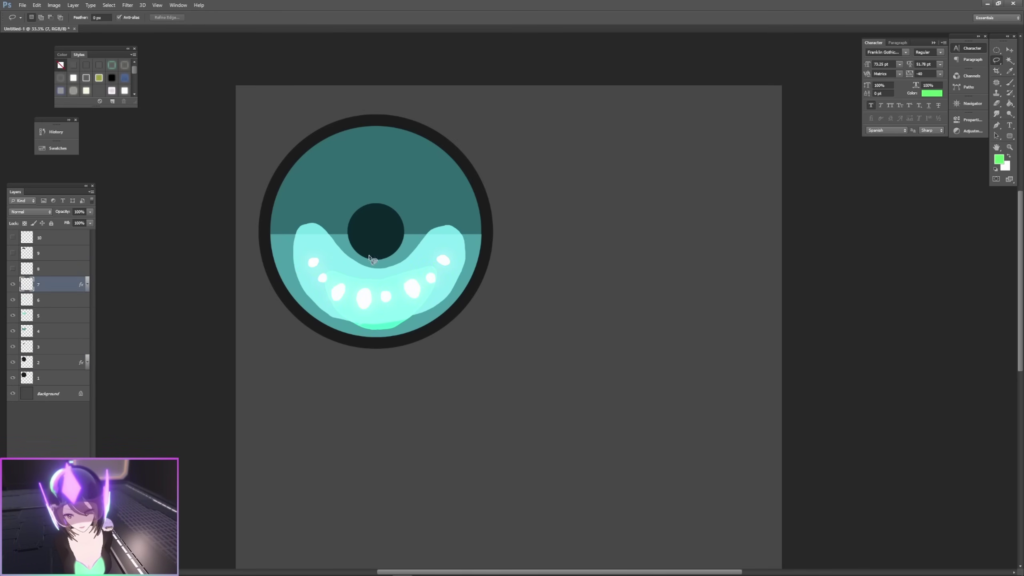
# - Show and activate layer 8, and apply a 25 px inside stroke to a circular selection around the pupil in light cyan sampled from the crescent
pyautogui.click(44, 269)
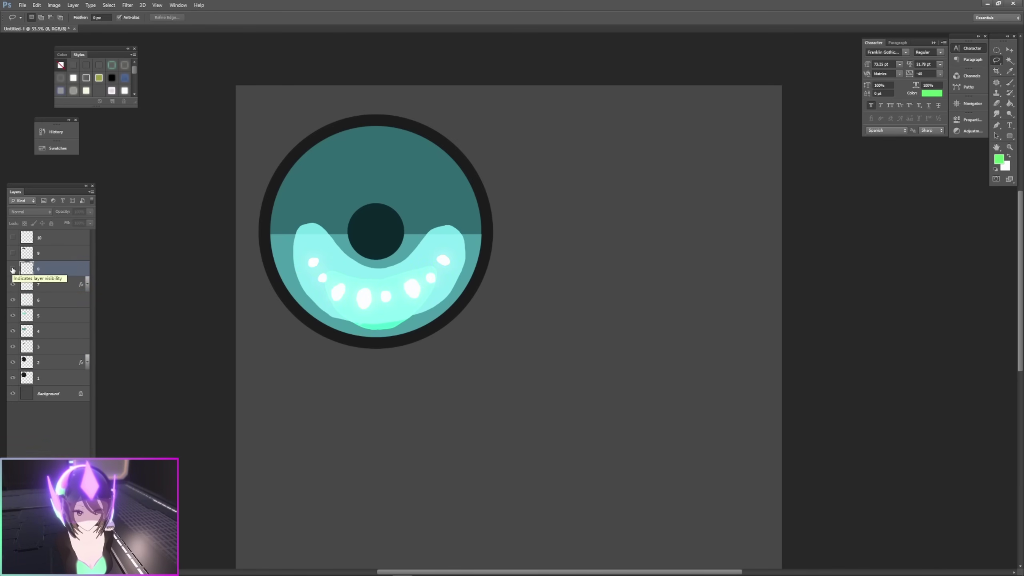
pyautogui.click(13, 269)
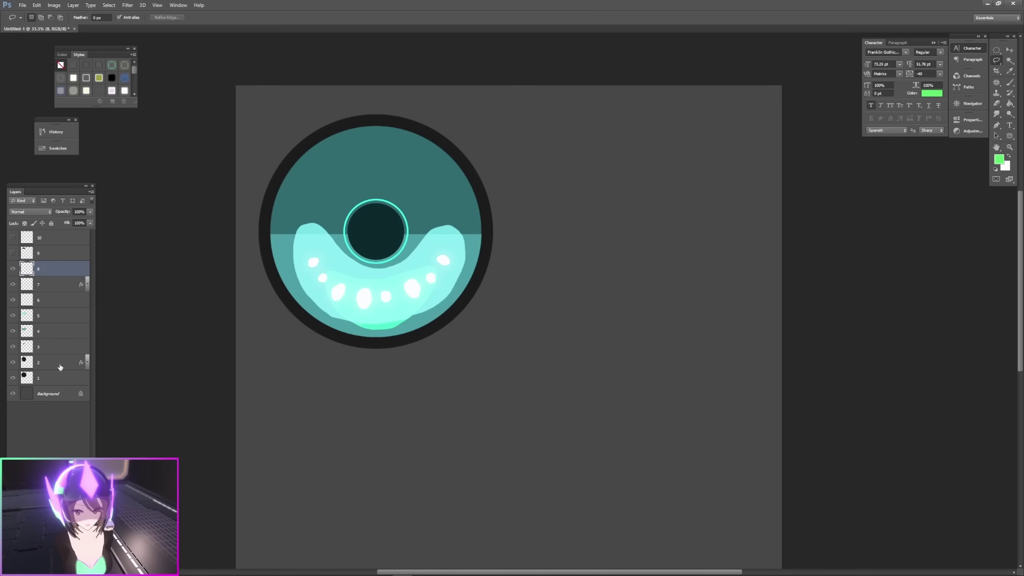
pyautogui.press('m')
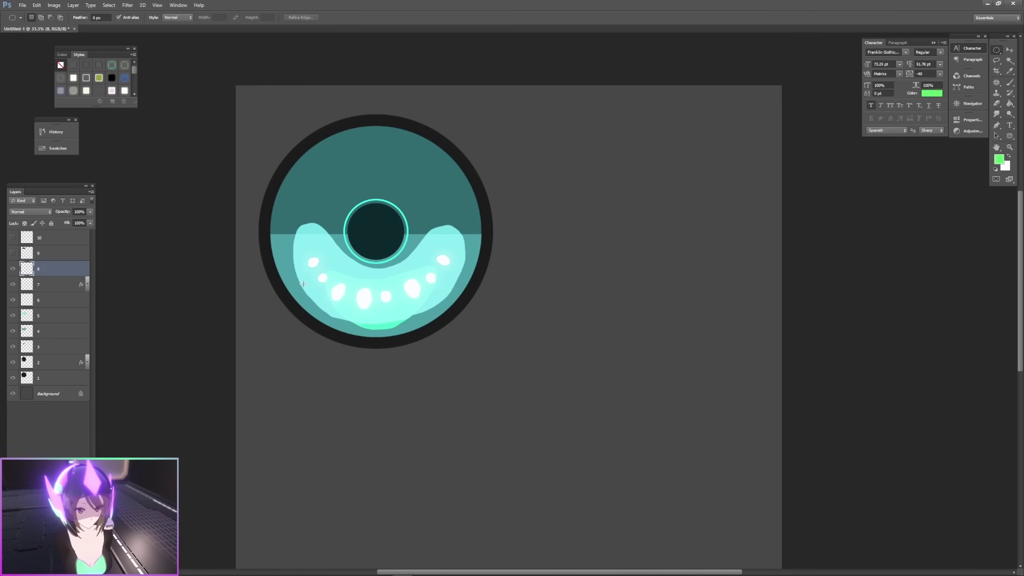
pyautogui.moveTo(407, 262); pyautogui.dragTo(343, 200)
pyautogui.click(37, 5)
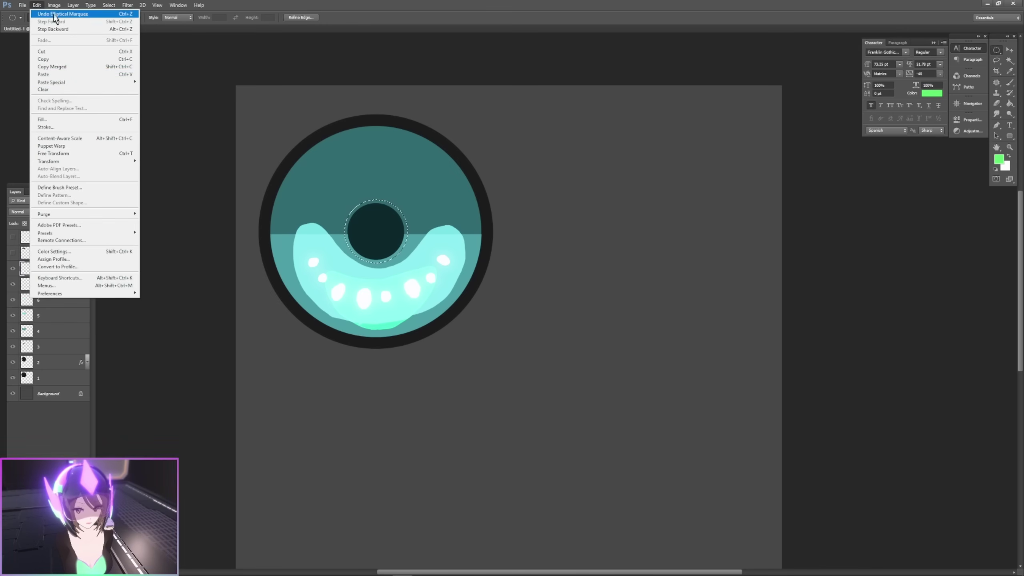
pyautogui.click(45, 127)
pyautogui.click(214, 245)
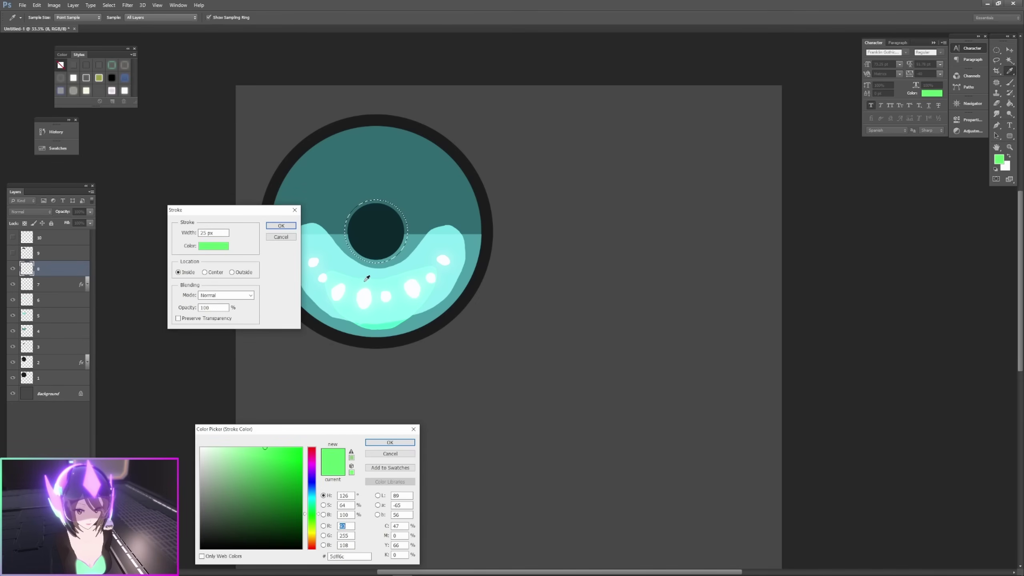
pyautogui.click(366, 278)
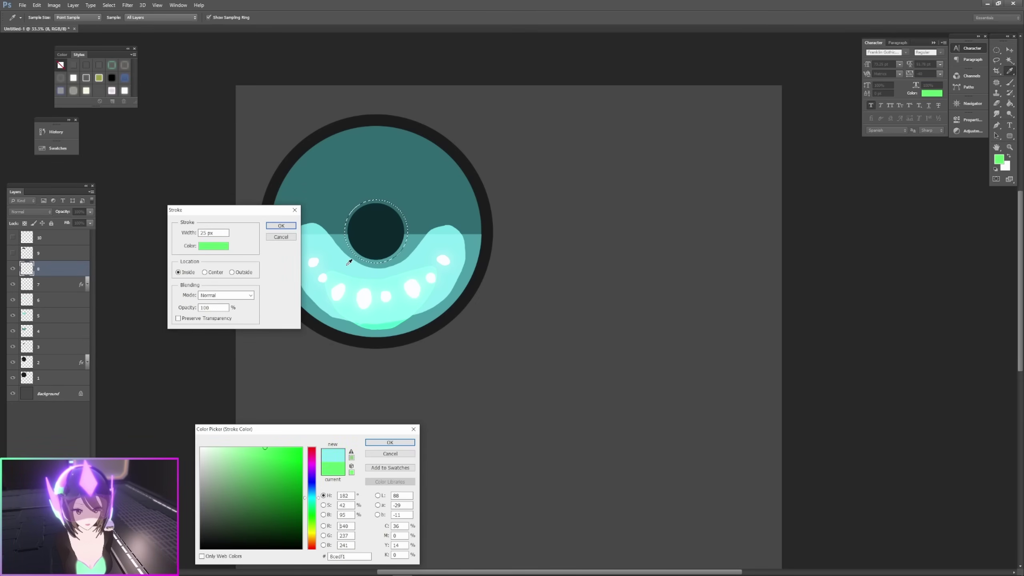
pyautogui.click(284, 238)
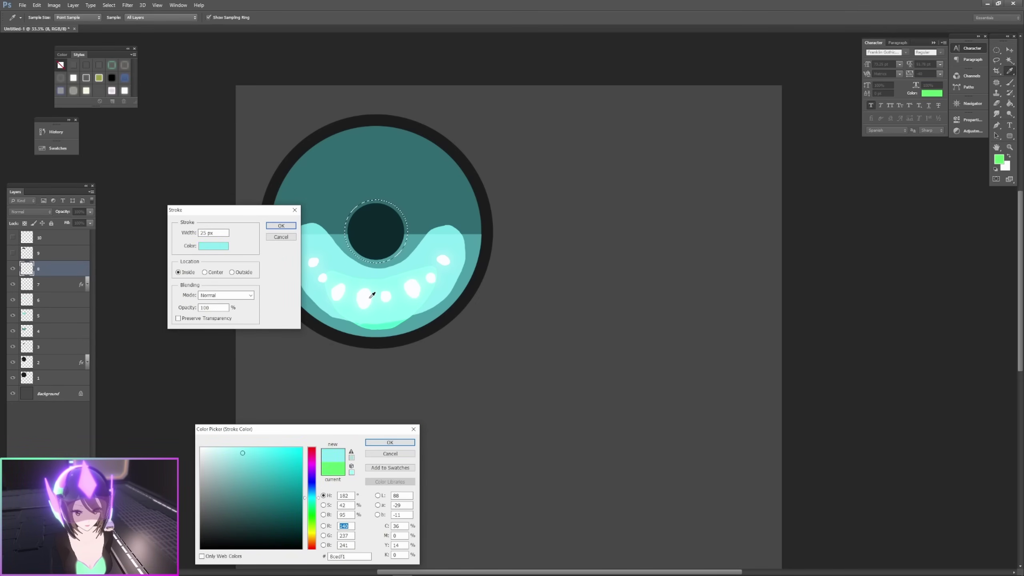
pyautogui.click(390, 442)
pyautogui.press('Return')
# - Deselect the circle and fade out the upper part of the cyan pupil ring with the soft eraser
pyautogui.press('e')
pyautogui.hotkey('ctrl', 'd')
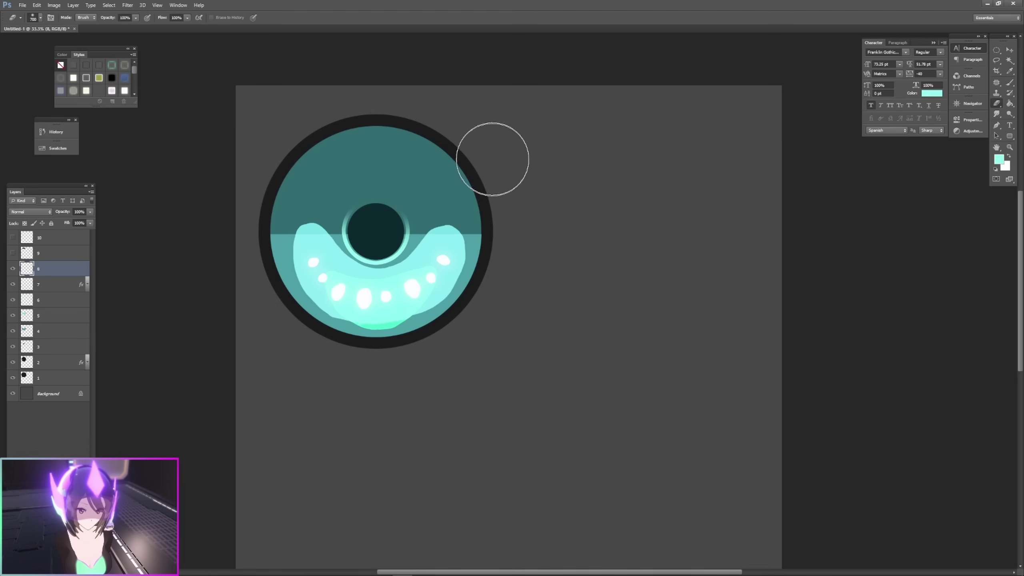
pyautogui.moveTo(411, 257)
pyautogui.mouseDown()
pyautogui.moveTo(345, 198)
pyautogui.moveTo(338, 171)
pyautogui.moveTo(377, 228)
pyautogui.moveTo(422, 217)
pyautogui.moveTo(431, 187)
pyautogui.mouseUp()
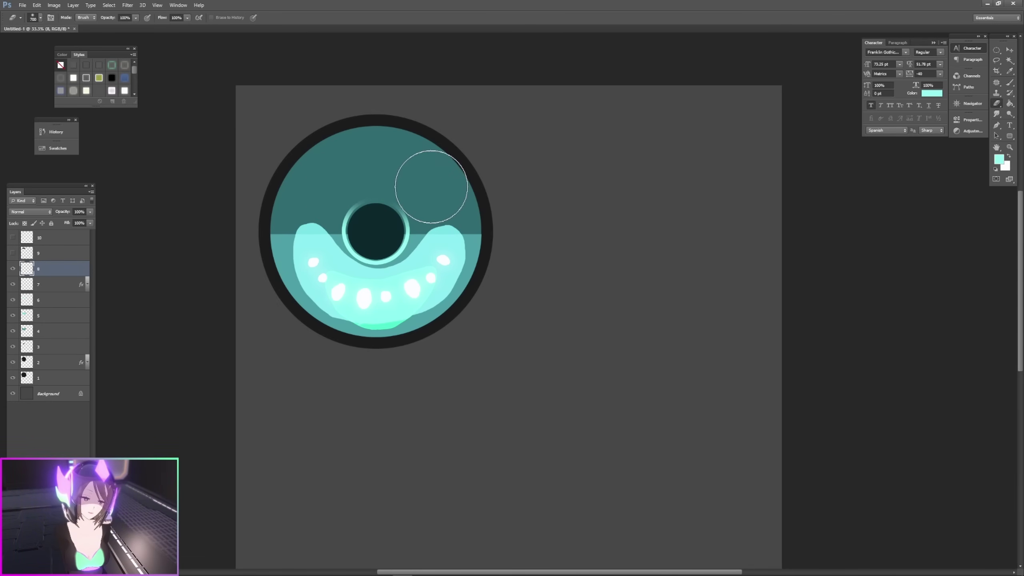
# - Show layer 9's dark band across the top of the iris and soften its lower edge with the eraser
pyautogui.click(12, 252)
pyautogui.press('m')
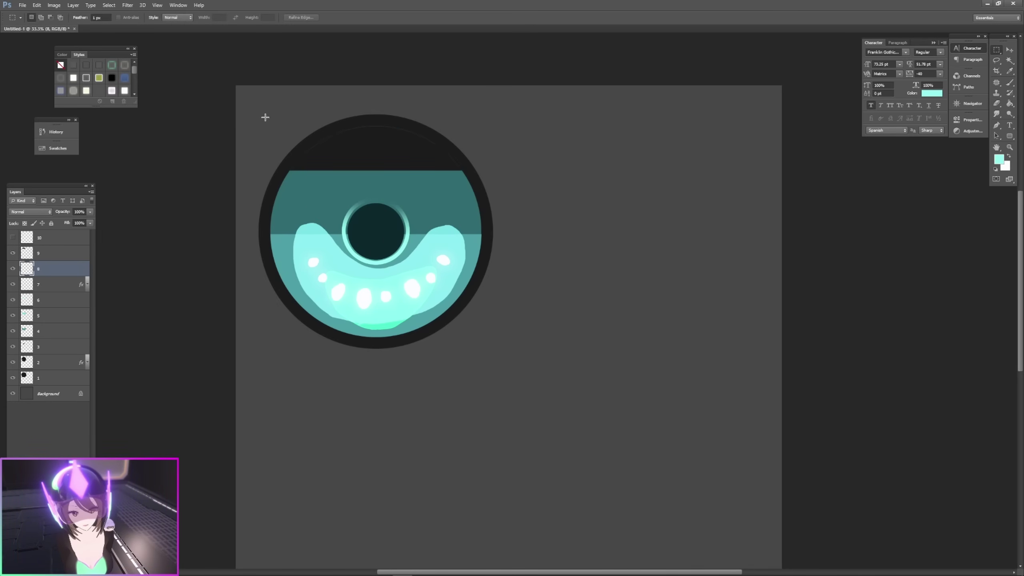
pyautogui.moveTo(268, 118); pyautogui.dragTo(506, 163)
pyautogui.hotkey('ctrl', 'd')
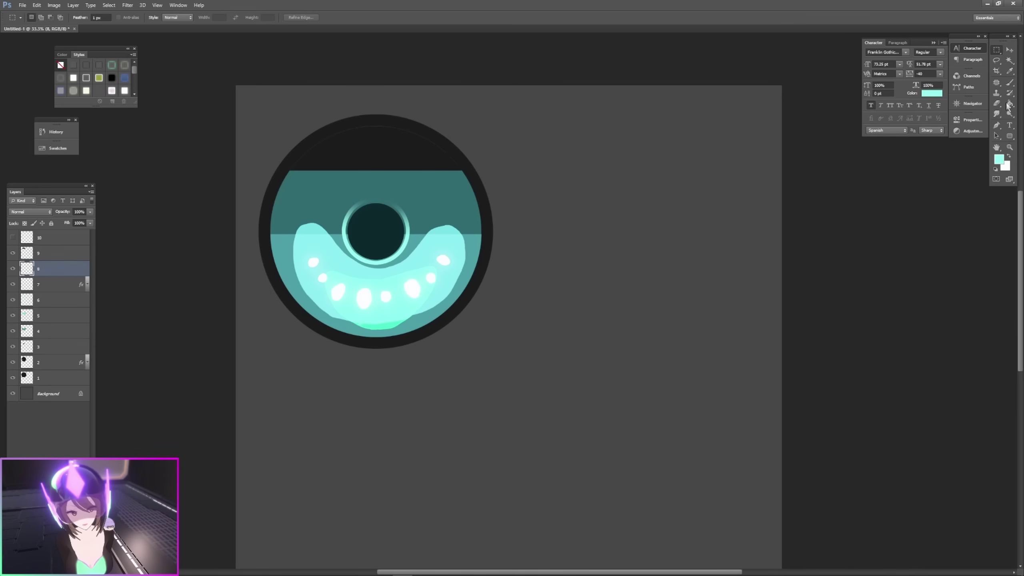
pyautogui.click(999, 104)
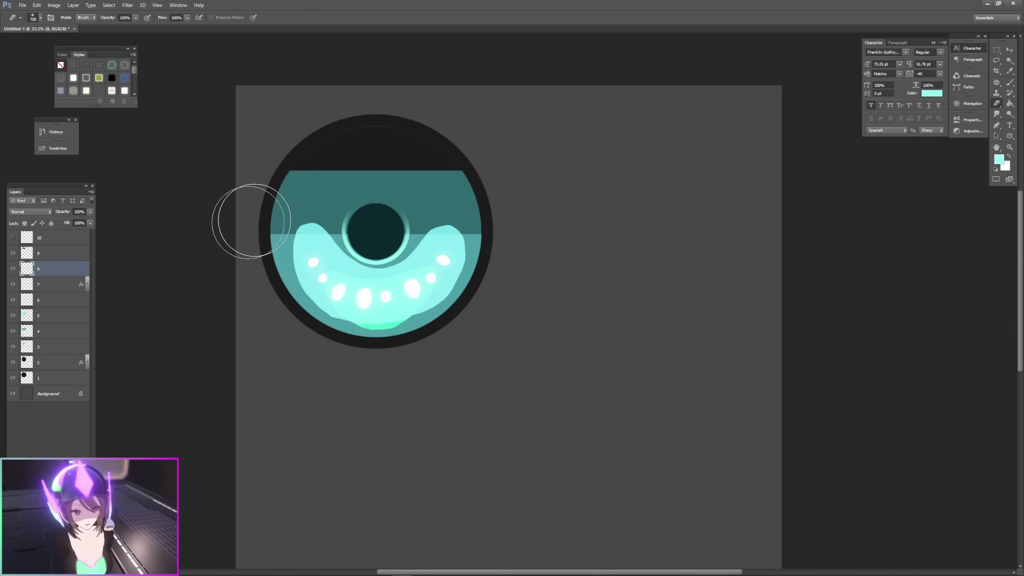
pyautogui.click(38, 257)
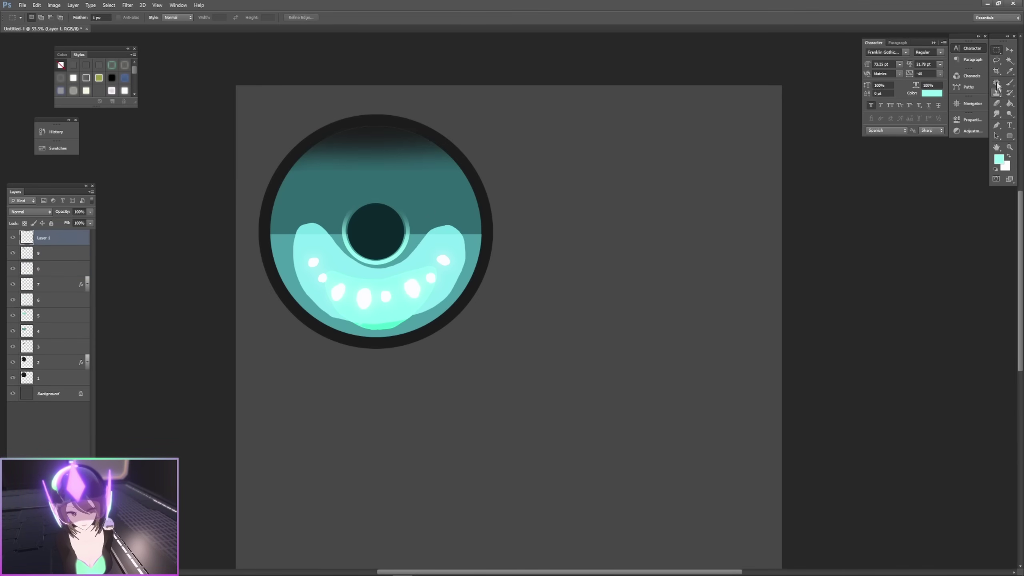
# - Make a small circular selection over the crescent's left tip on Layer 1 and fill it with white, ffffff
pyautogui.rightClick(995, 50)
pyautogui.click(985, 57)
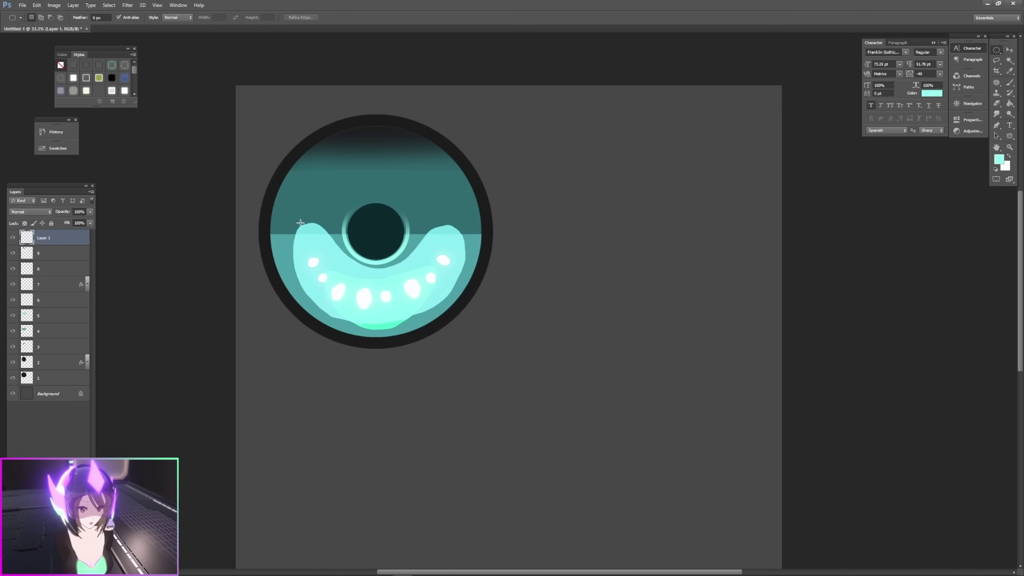
pyautogui.moveTo(285, 209); pyautogui.dragTo(320, 246)
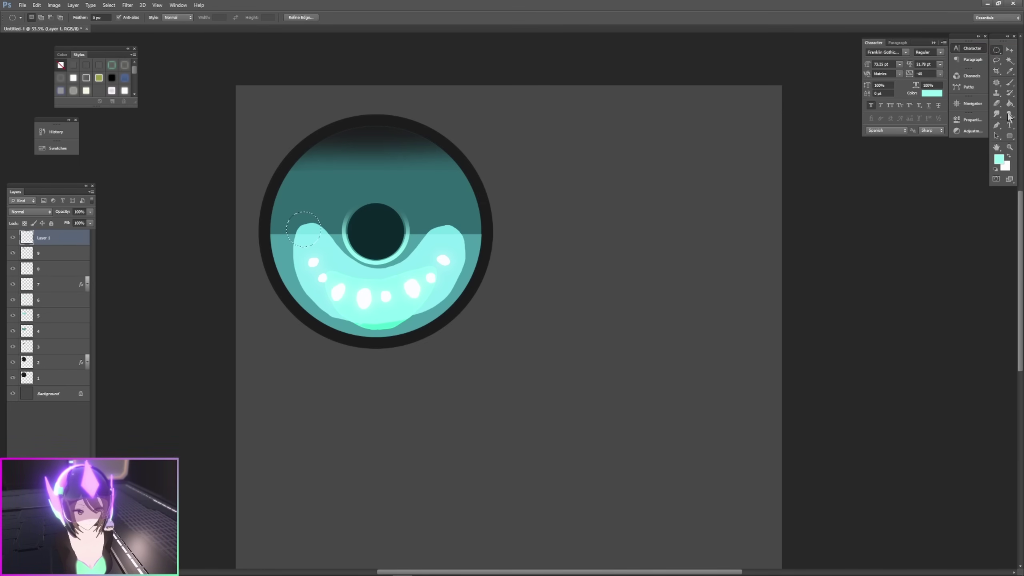
pyautogui.click(1000, 161)
pyautogui.write('ffffff')
pyautogui.press('Return')
pyautogui.hotkey('alt', 'BackSpace')
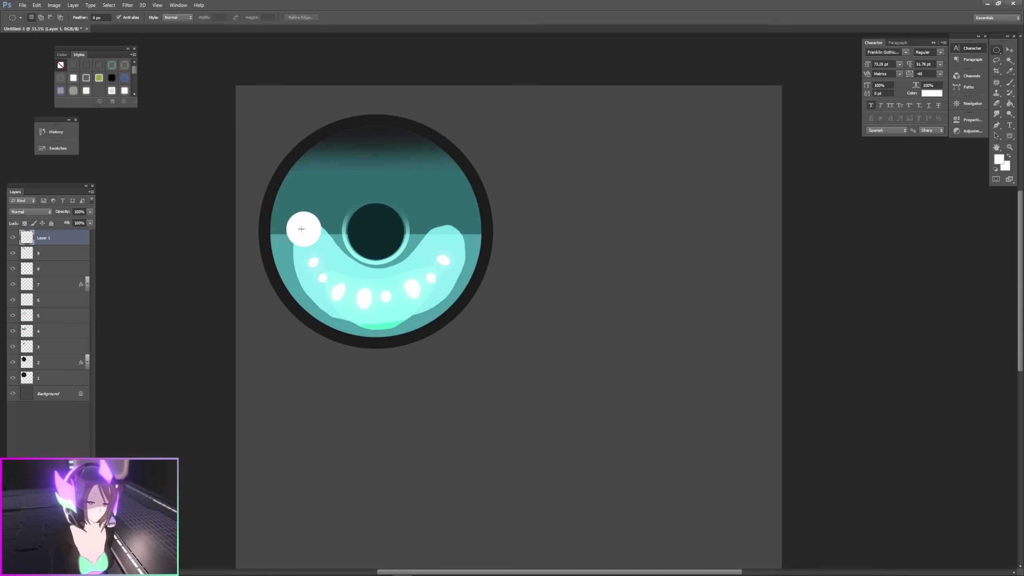
# - Make a circular selection above the crescent's right tip on Layer 1 and fill it with light pink, ffb6fe
pyautogui.moveTo(415, 176); pyautogui.dragTo(454, 216)
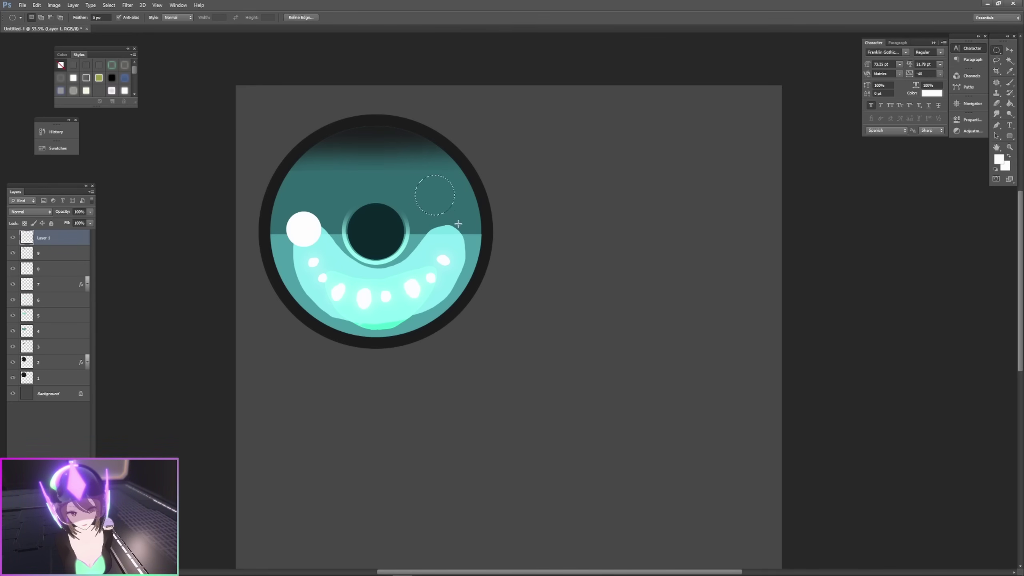
pyautogui.press('n')
pyautogui.click(311, 464)
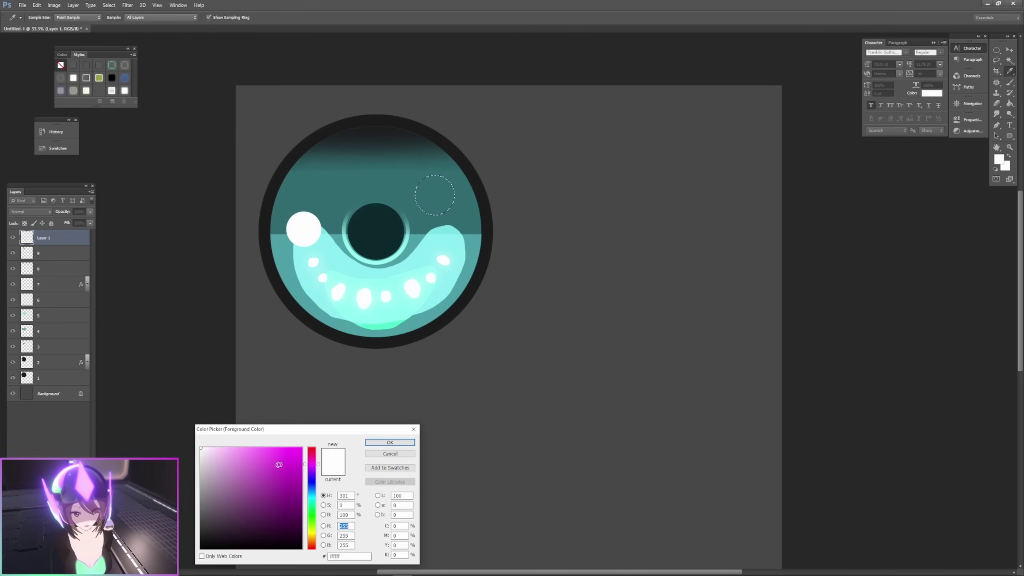
pyautogui.moveTo(252, 459); pyautogui.dragTo(238, 448)
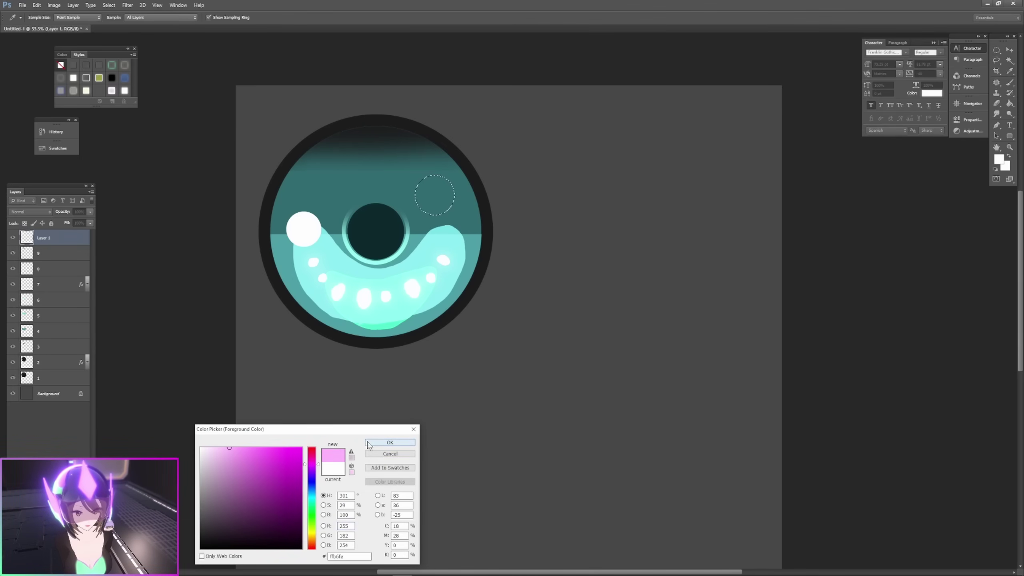
pyautogui.click(390, 442)
pyautogui.click(1010, 104)
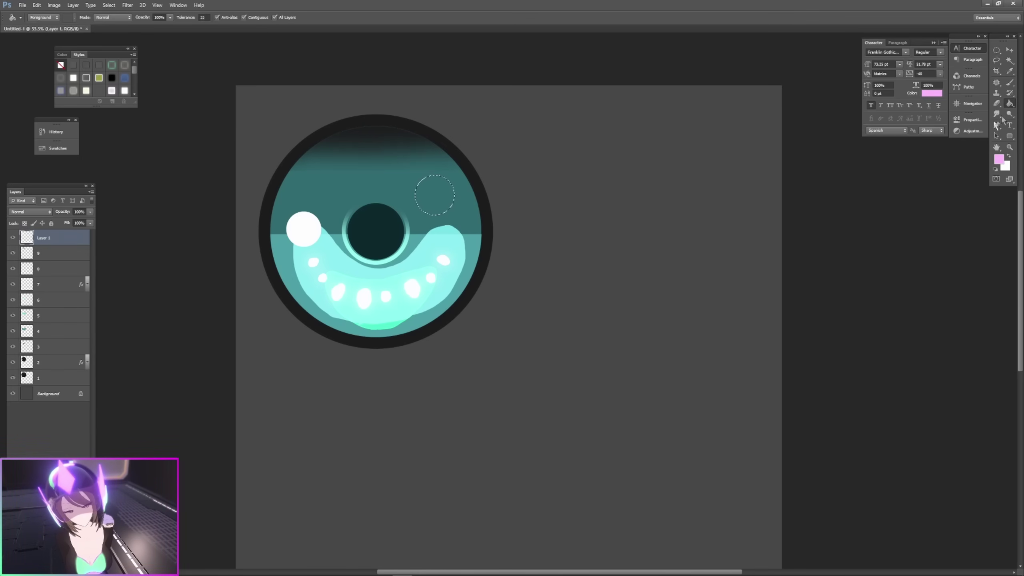
pyautogui.click(446, 209)
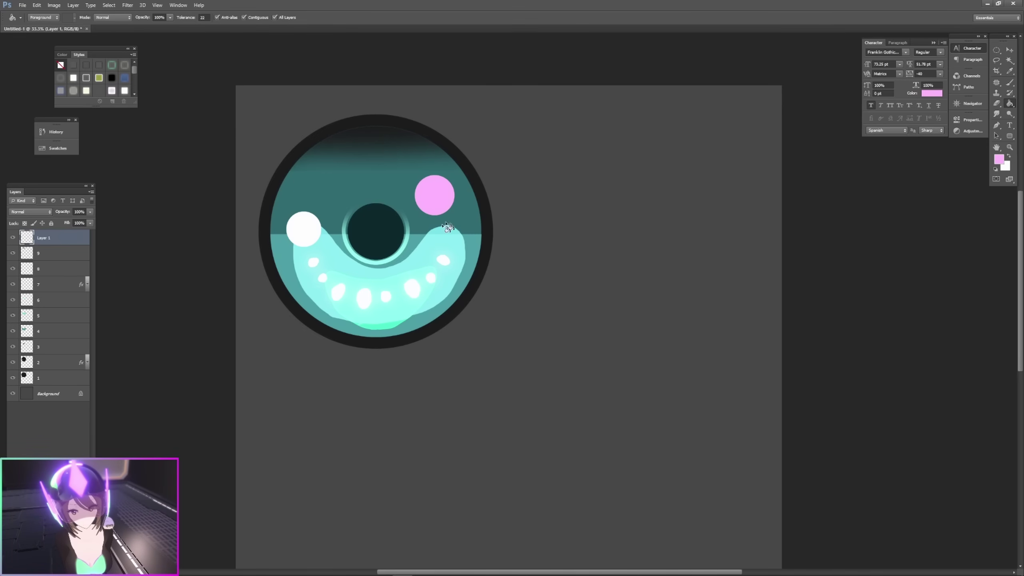
# - Make a smaller circular selection above the white highlight and fill it with light green, 88ff9f
pyautogui.press('m')
pyautogui.moveTo(319, 203); pyautogui.dragTo(328, 220)
pyautogui.moveTo(313, 182); pyautogui.dragTo(335, 201)
pyautogui.press('i')
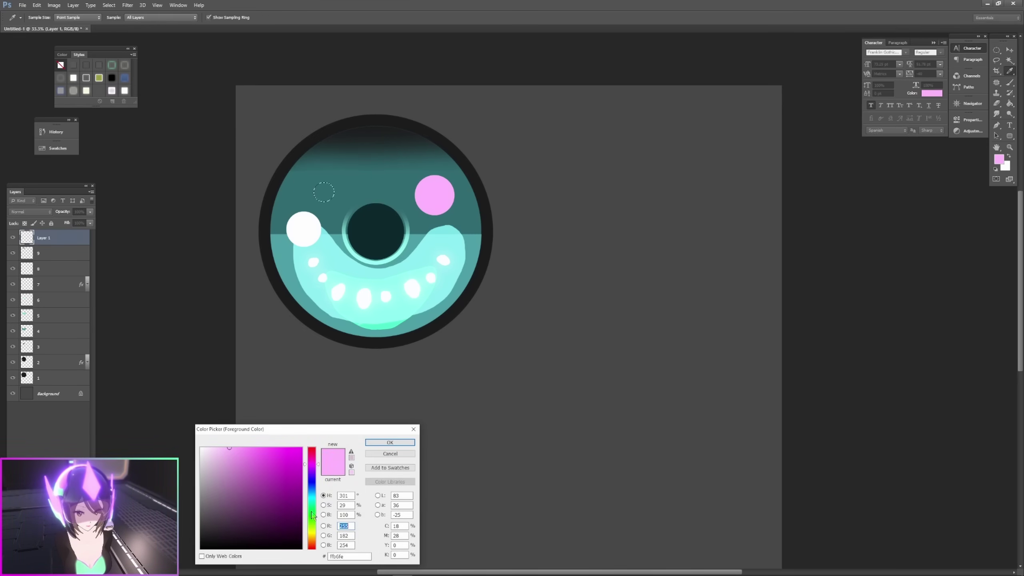
pyautogui.click(312, 512)
pyautogui.click(249, 447)
pyautogui.click(391, 442)
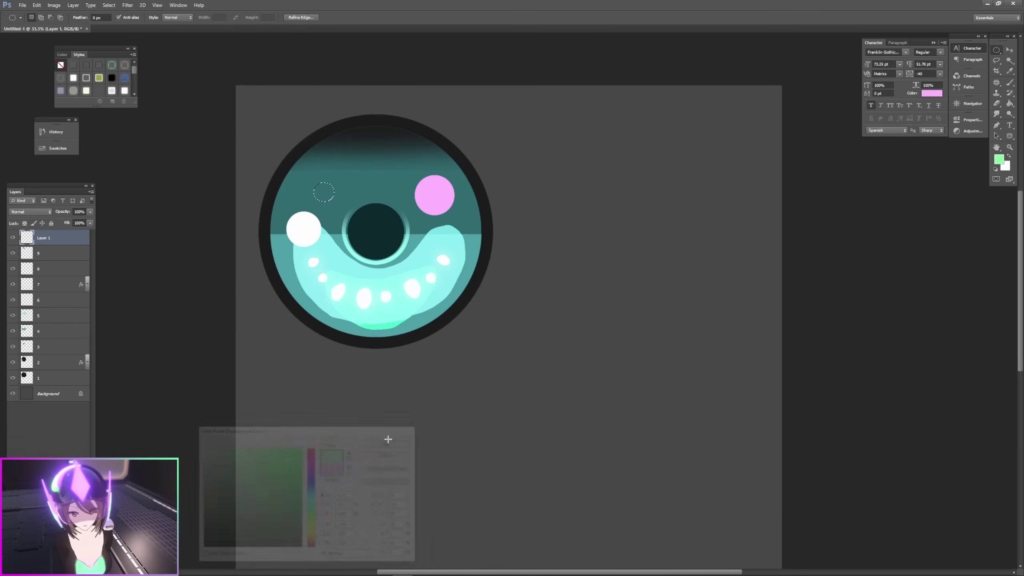
pyautogui.press('b')
pyautogui.click(324, 192)
# - Shade the top of the iris with a soft-edged dark band on a new Layer 2, with layers 8 and 9 hidden
pyautogui.hotkey('ctrl', '-')
pyautogui.press('e')
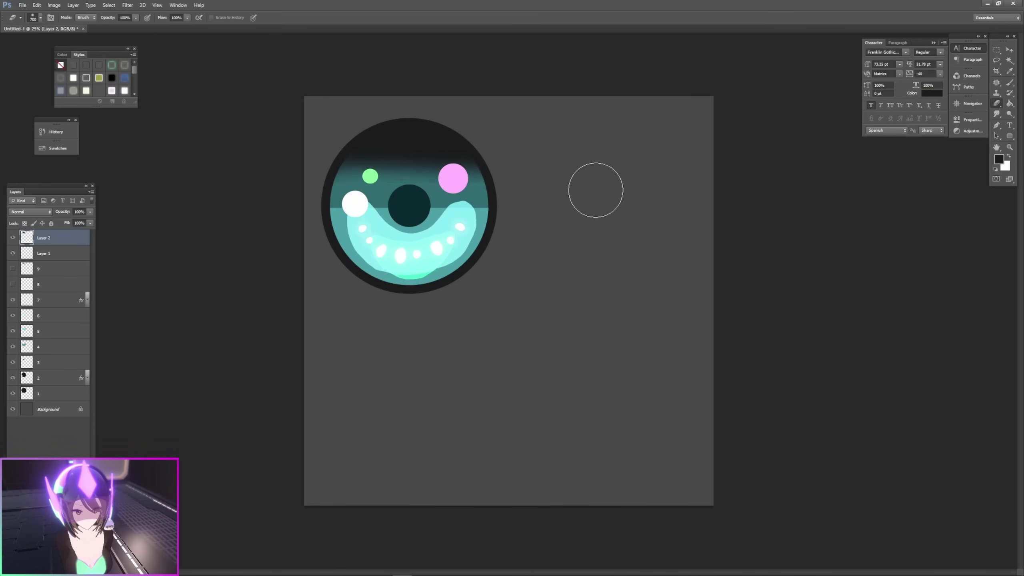
pyautogui.hotkey('ctrl', '-')
pyautogui.hotkey('ctrl', '-')
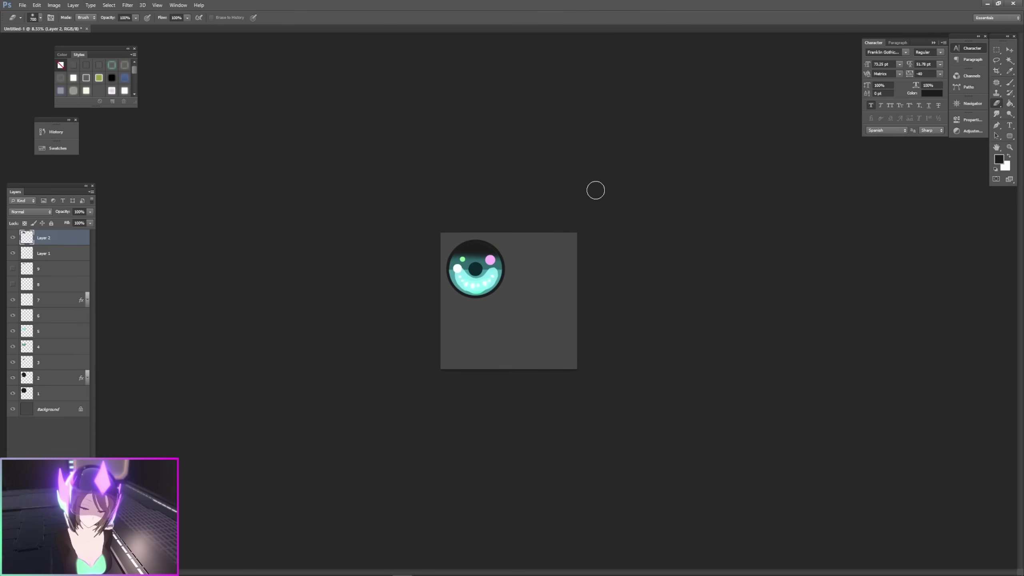
pyautogui.hotkey('ctrl', '+')
pyautogui.hotkey('ctrl', '+')
pyautogui.hotkey('ctrl', '+')
# - Fill a small rectangular selection in the canvas's upper-left corner with the pink sampled from the large pink highlight
pyautogui.press('m')
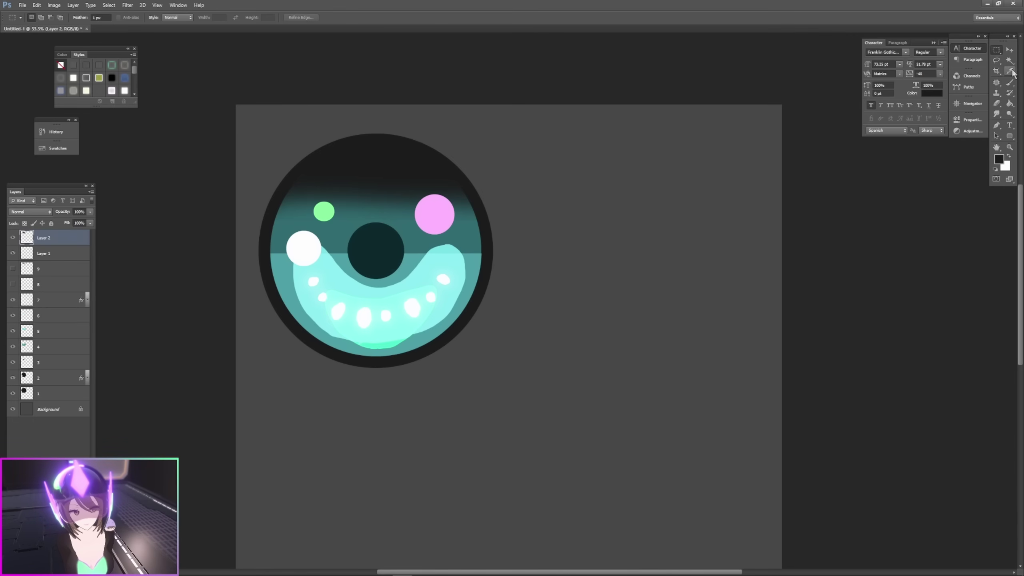
pyautogui.click(1011, 71)
pyautogui.click(434, 216)
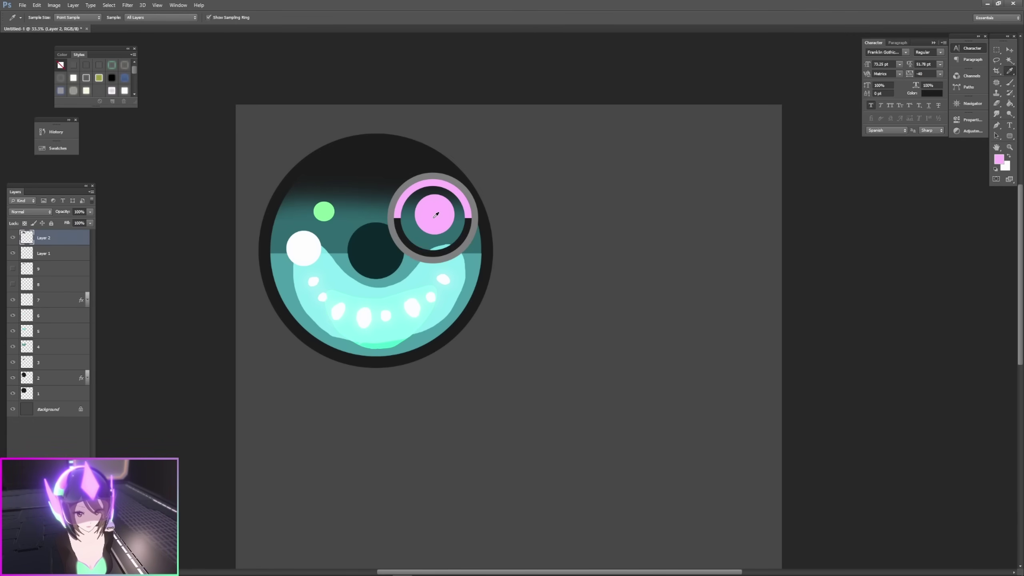
pyautogui.click(995, 50)
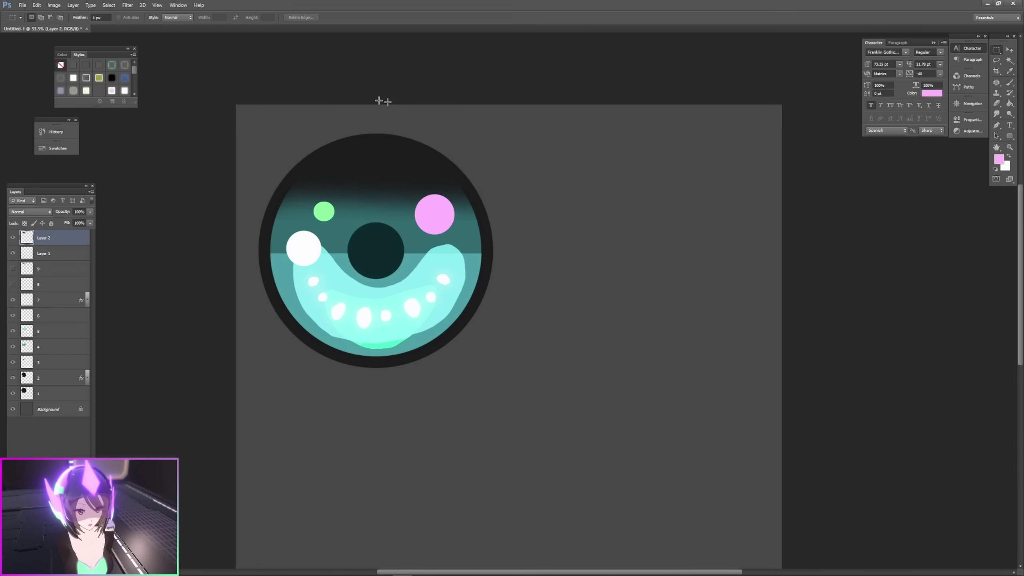
pyautogui.moveTo(213, 84); pyautogui.dragTo(269, 134)
pyautogui.hotkey('ctrl', 'd')
pyautogui.hotkey('ctrl', 'z')
pyautogui.click(1010, 103)
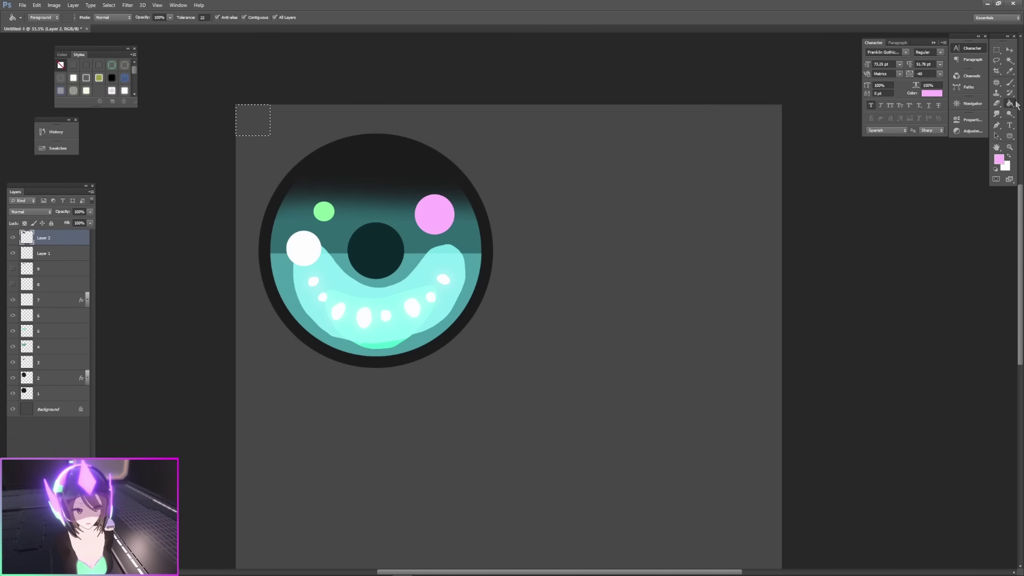
pyautogui.click(263, 119)
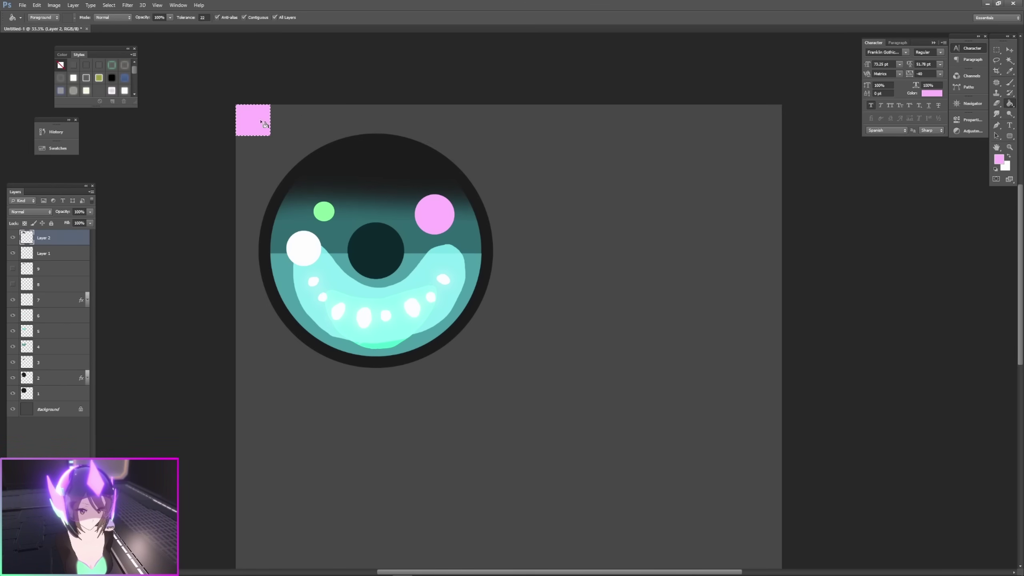
# - Add a white swatch directly below the pink one, using the colour sampled from the white highlight
pyautogui.click(1009, 72)
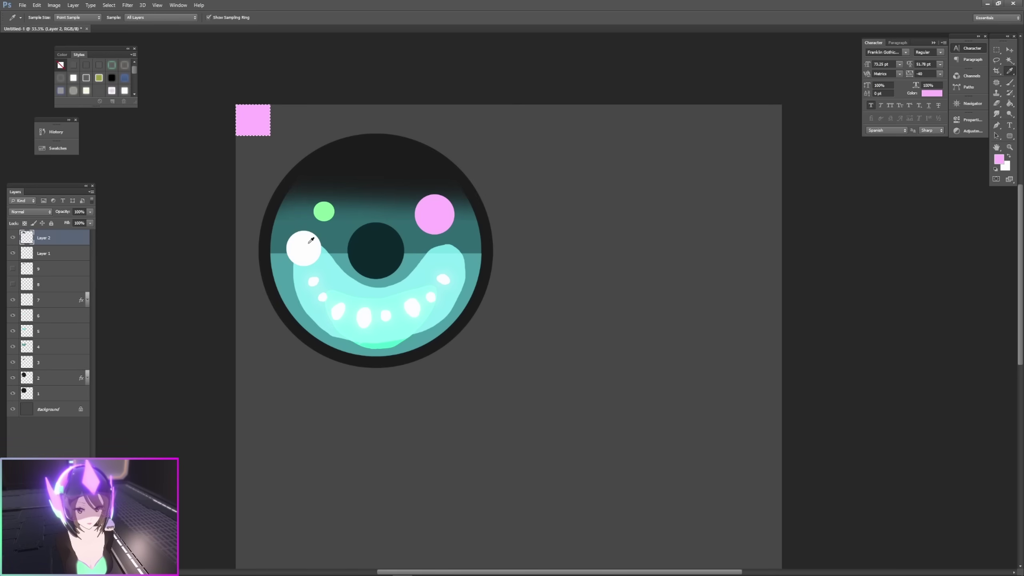
pyautogui.click(303, 244)
pyautogui.click(996, 50)
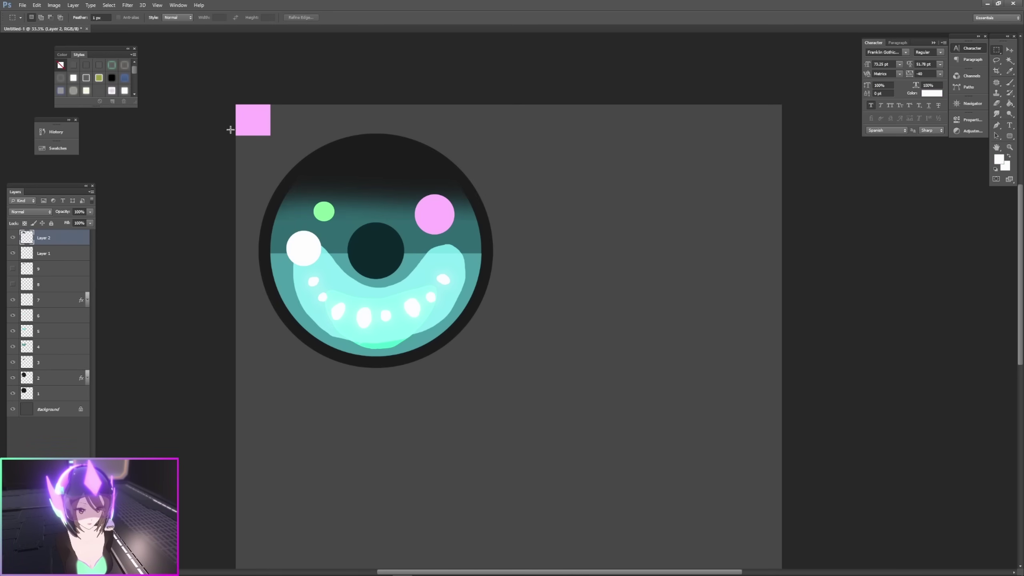
pyautogui.moveTo(236, 130)
pyautogui.mouseDown()
pyautogui.moveTo(282, 155)
pyautogui.moveTo(270, 163)
pyautogui.mouseUp()
pyautogui.press('g')
pyautogui.click(261, 154)
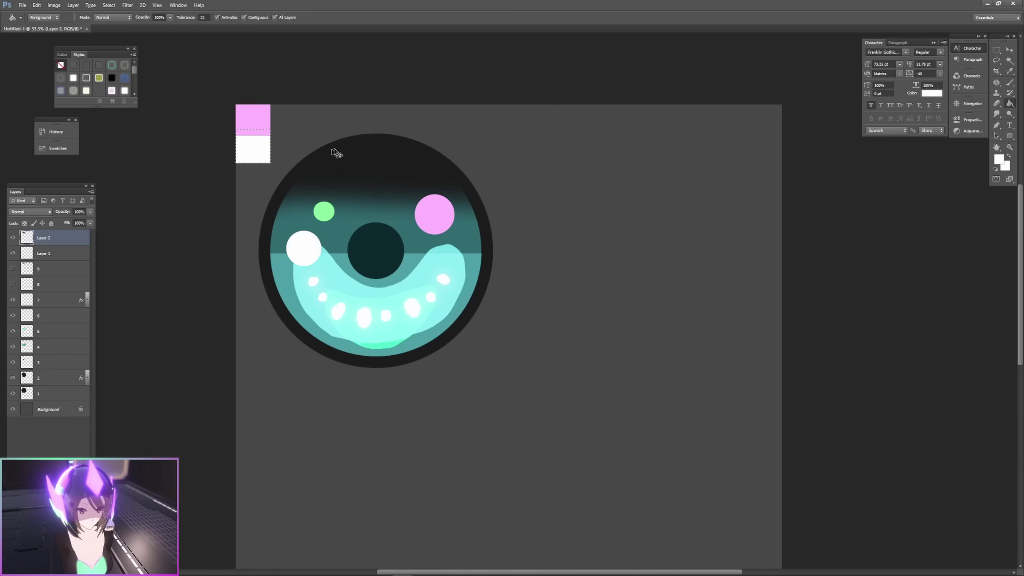
# - Add a green swatch to the right of the pink one, using the colour sampled from the green highlight
pyautogui.click(997, 50)
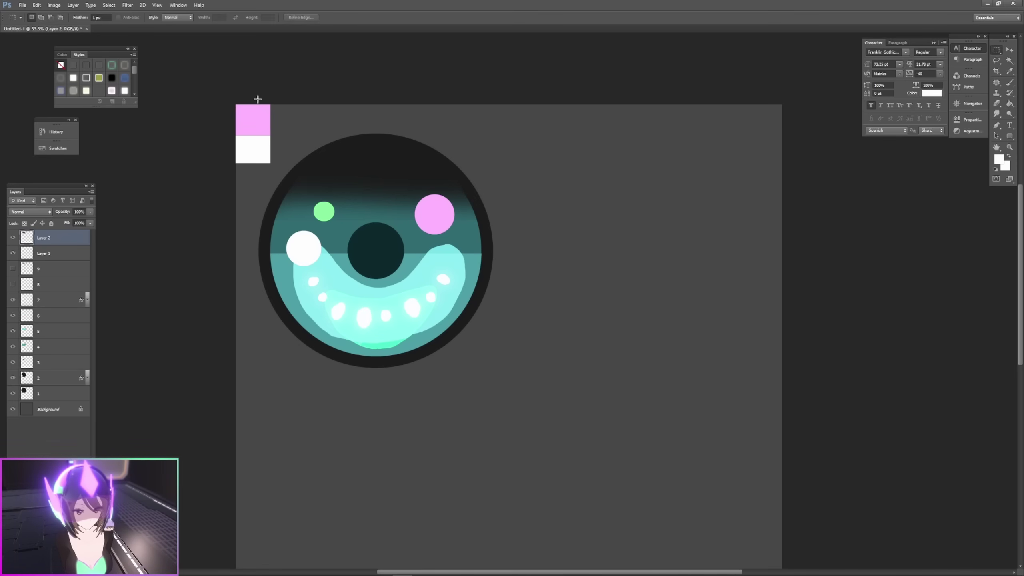
pyautogui.moveTo(254, 101); pyautogui.dragTo(297, 136)
pyautogui.press('n')
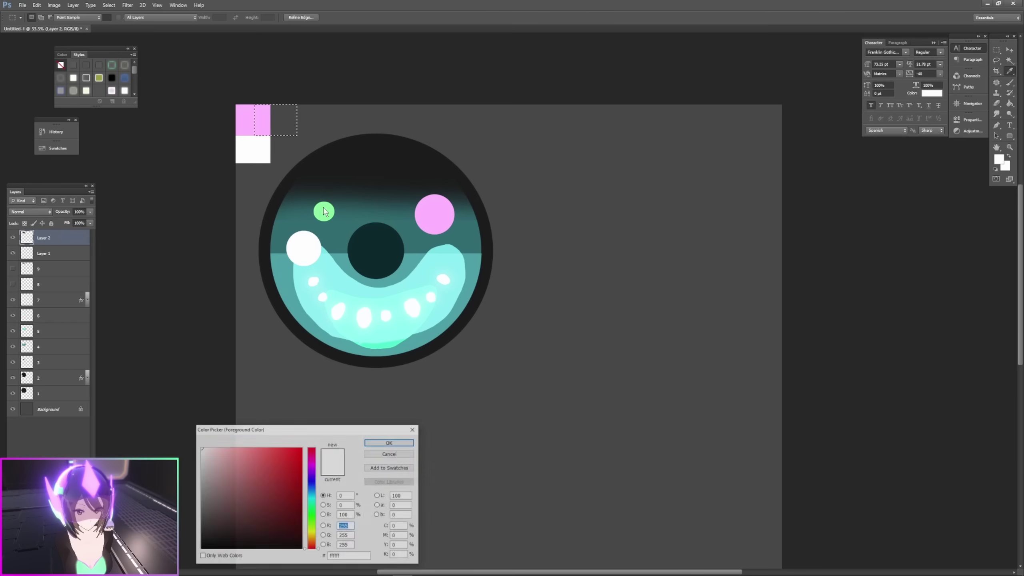
pyautogui.click(324, 211)
pyautogui.press('Return')
pyautogui.hotkey('alt', 'BackSpace')
# - Create a separate rectangular swatch along the canvas's top edge, to the right of the green one, filled with off-white eeeeee
pyautogui.moveTo(315, 92); pyautogui.dragTo(344, 129)
pyautogui.click(999, 159)
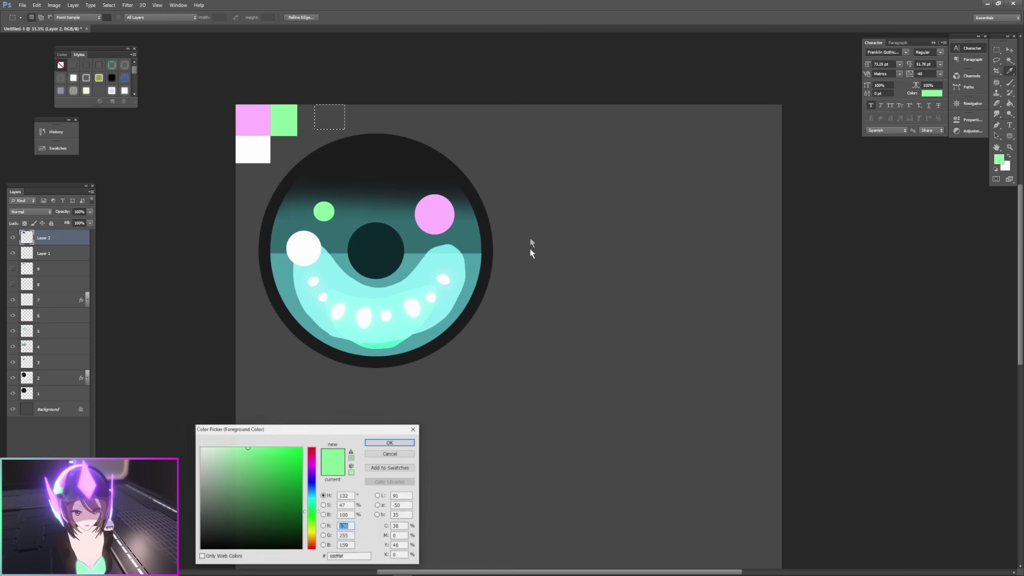
pyautogui.moveTo(206, 449); pyautogui.dragTo(175, 454)
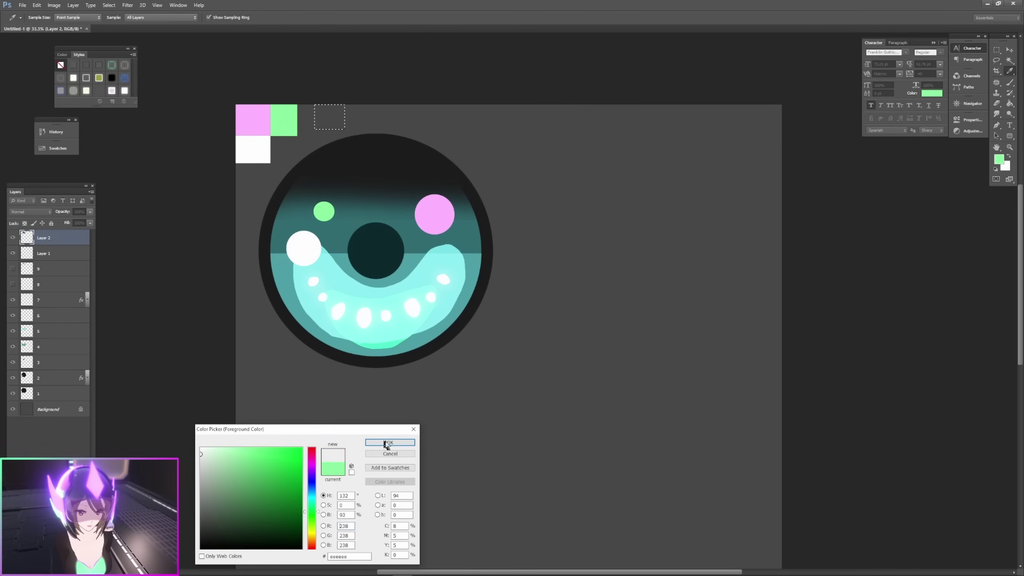
pyautogui.click(390, 442)
pyautogui.press('g')
pyautogui.click(327, 122)
# - Add a greyish-blue rectangular swatch directly to the right of the off-white one
pyautogui.press('m')
pyautogui.moveTo(335, 104); pyautogui.dragTo(379, 129)
pyautogui.click(998, 159)
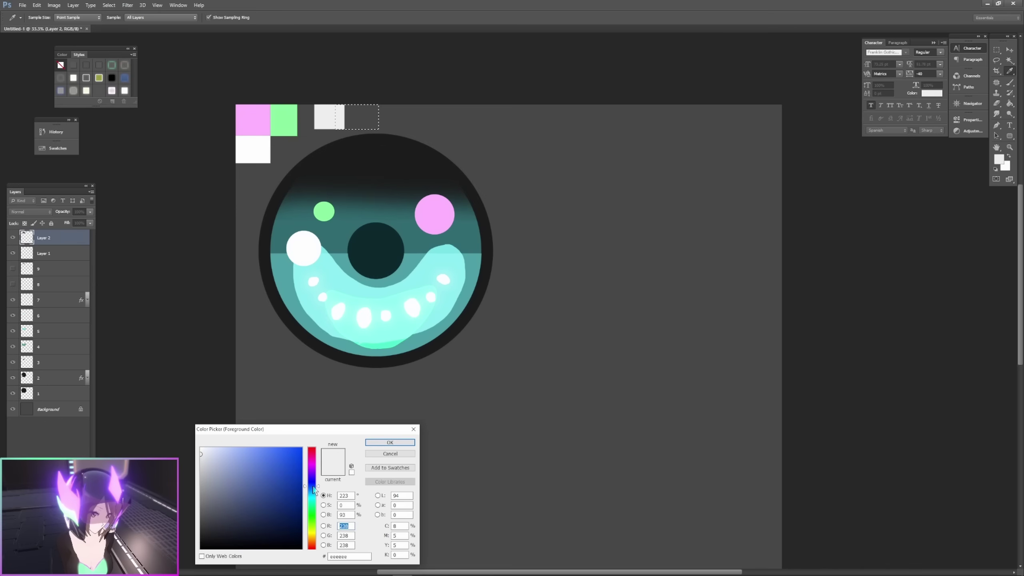
pyautogui.click(211, 481)
pyautogui.moveTo(211, 481); pyautogui.dragTo(210, 476)
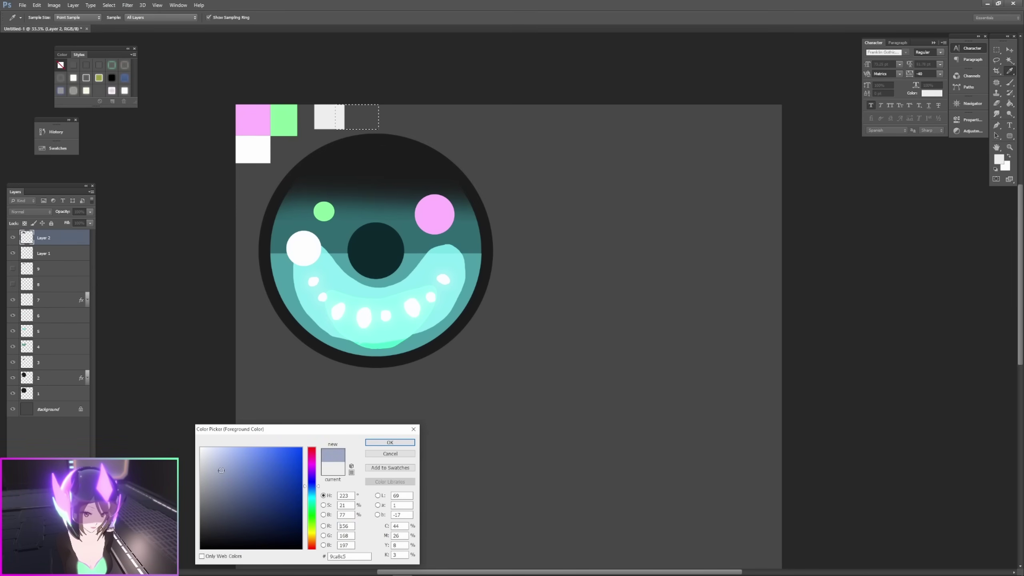
pyautogui.click(399, 444)
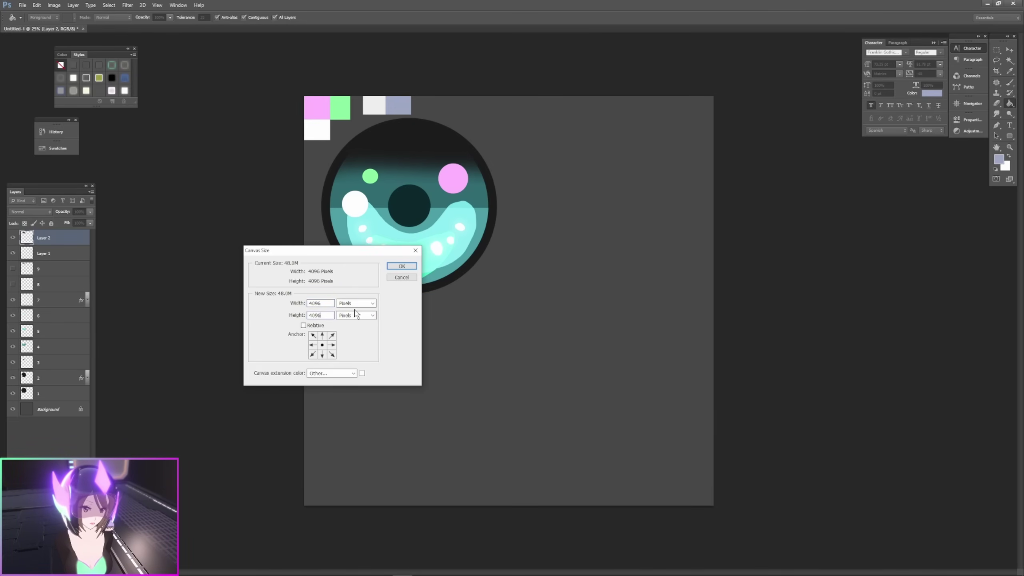
# - Close the Canvas Size dialog without changes and save the document as eye.psd in a newly created folder
pyautogui.click(415, 250)
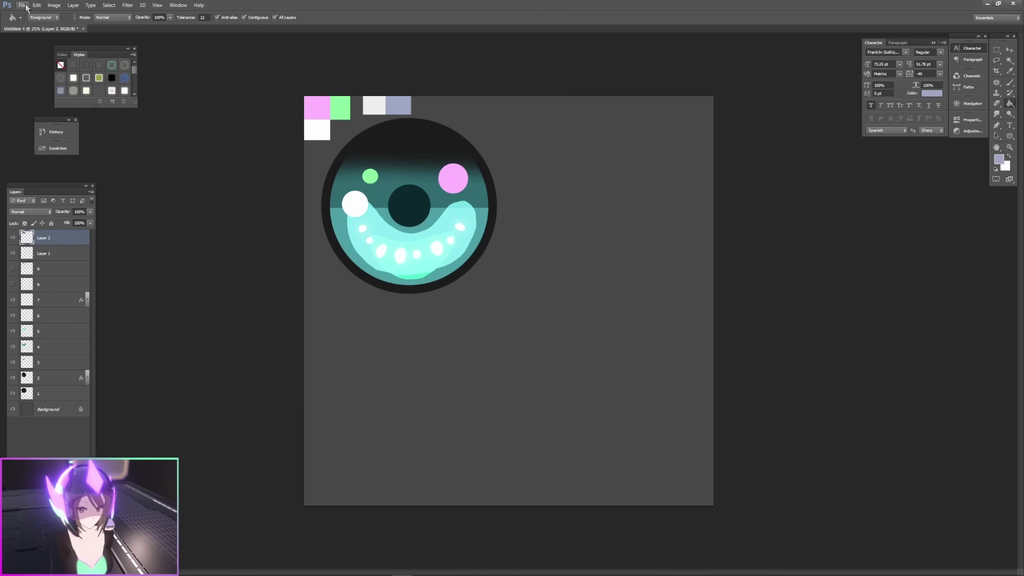
pyautogui.click(22, 5)
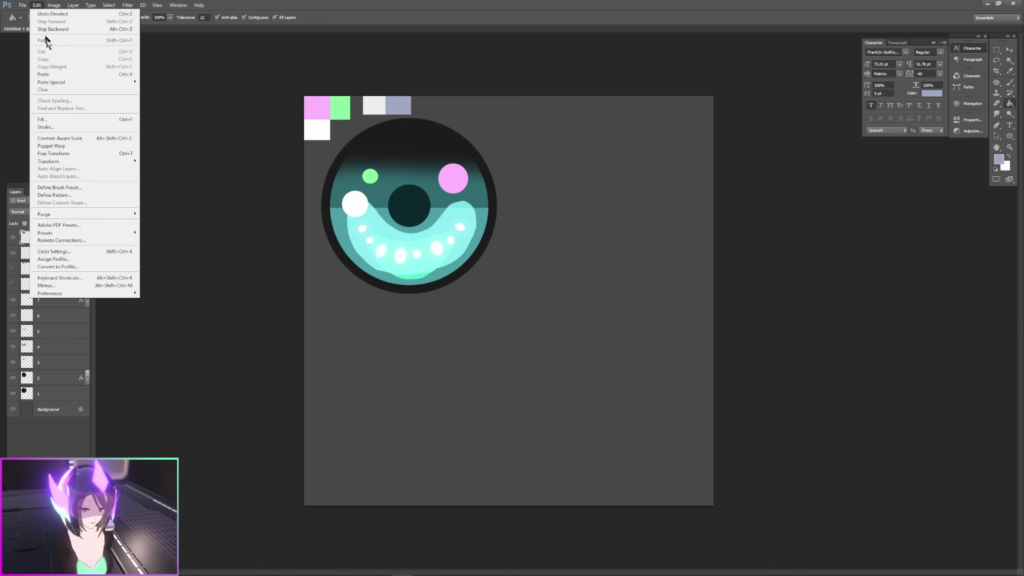
pyautogui.click(57, 101)
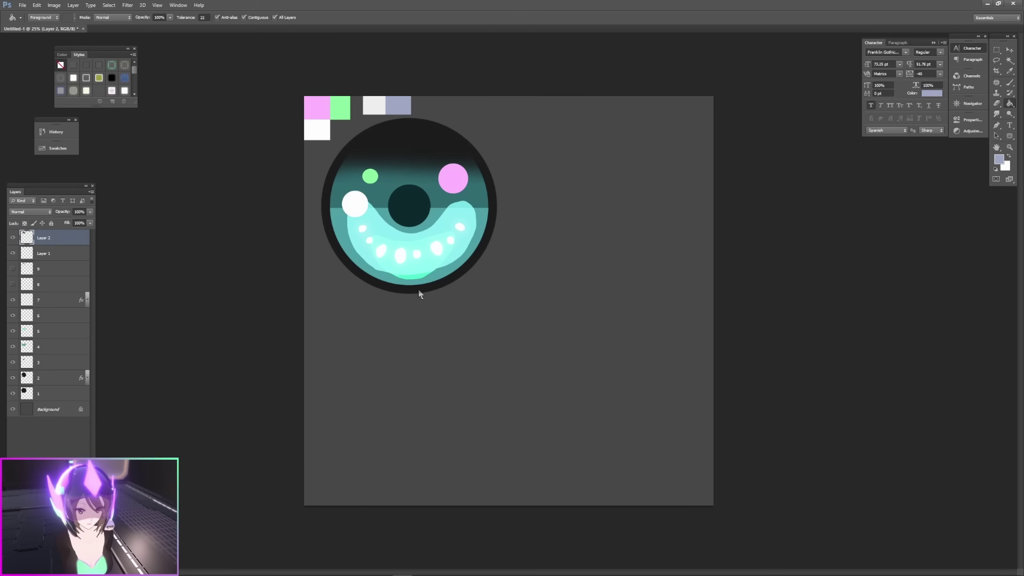
pyautogui.click(565, 421)
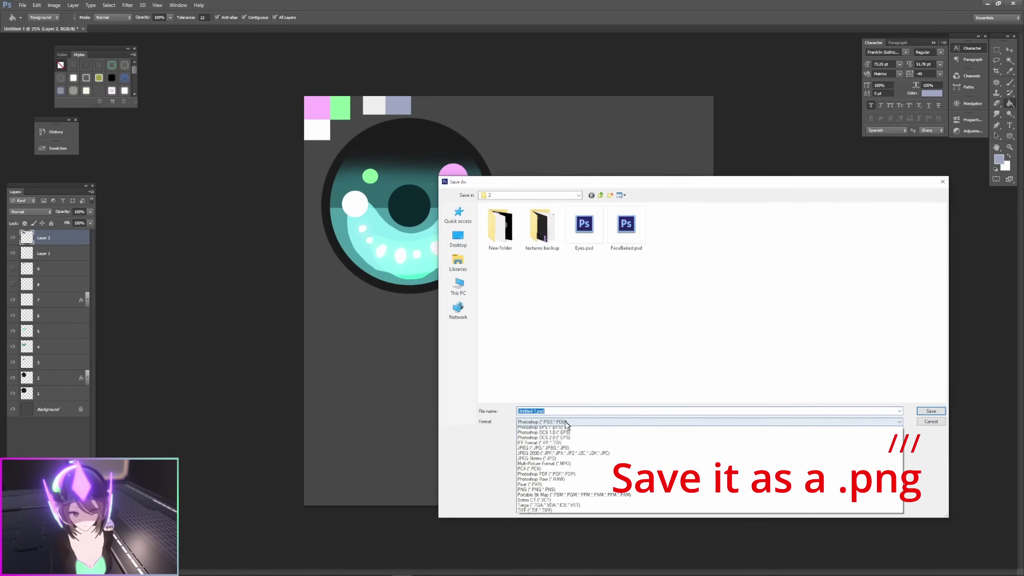
pyautogui.click(566, 421)
pyautogui.rightClick(572, 362)
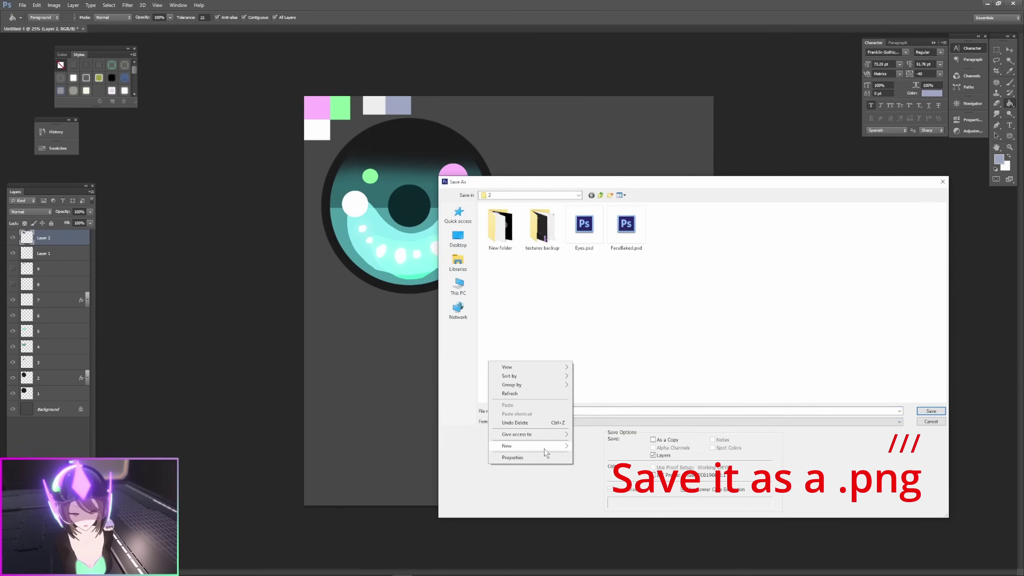
pyautogui.moveTo(546, 452)
pyautogui.click(592, 294)
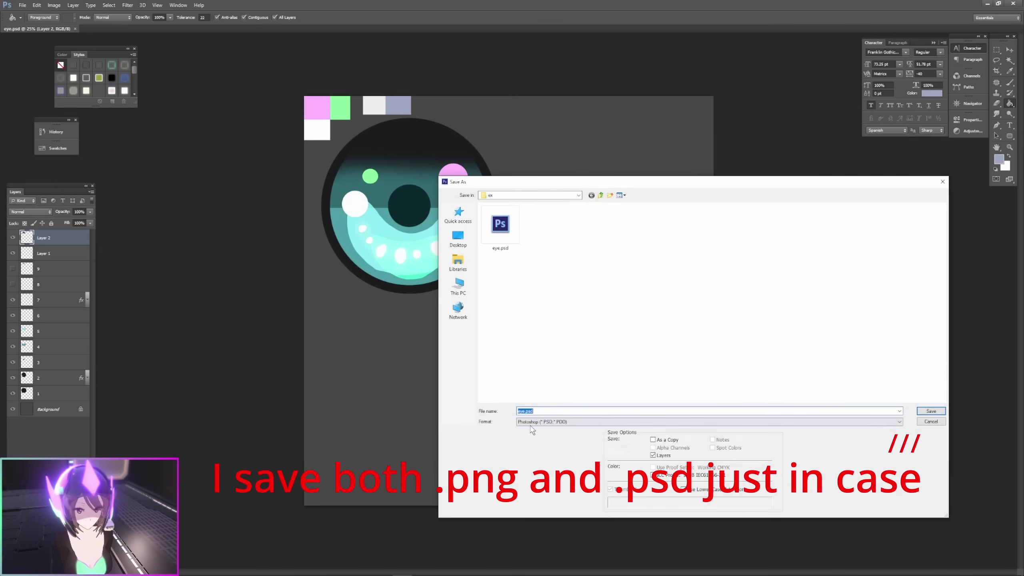
# - Save a PNG copy of the eye texture as eye.png in the same folder
pyautogui.click(531, 423)
pyautogui.click(560, 523)
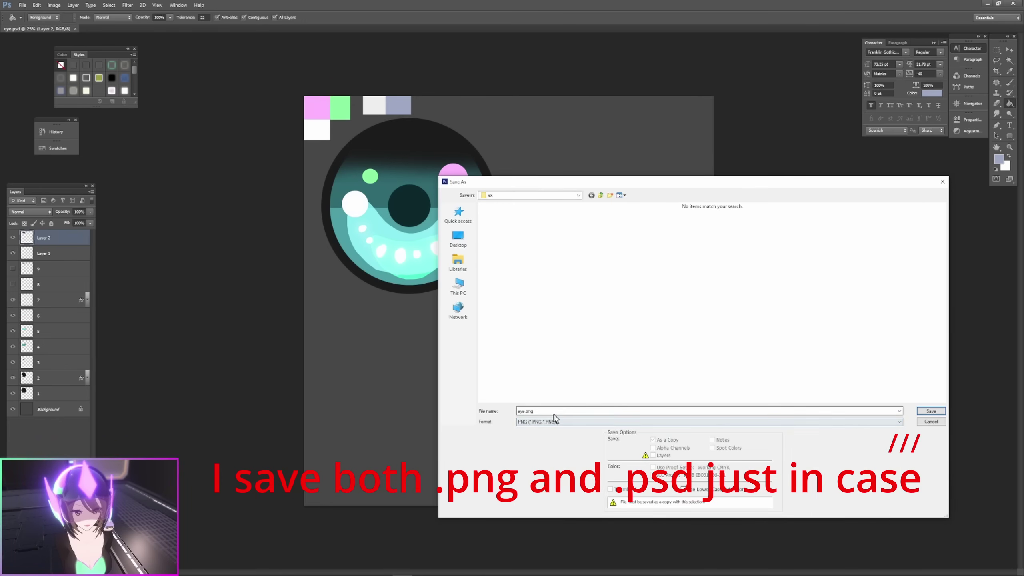
pyautogui.click(932, 411)
pyautogui.click(534, 187)
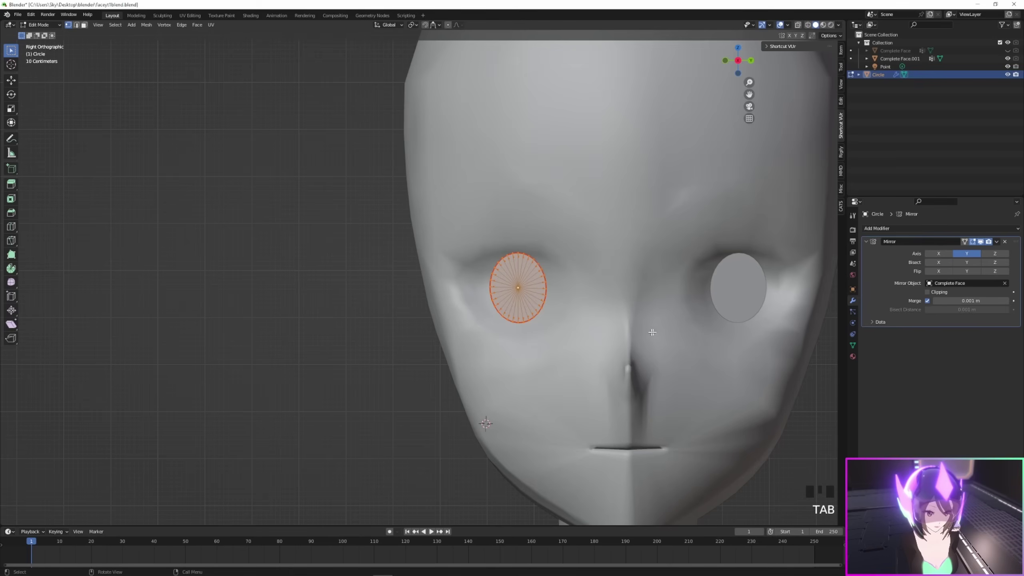
# - Switch to Blender, rename the eye discs' material as Eyes in Object Mode, and show its nodes in the Shading workspace
pyautogui.press('Tab')
pyautogui.click(852, 355)
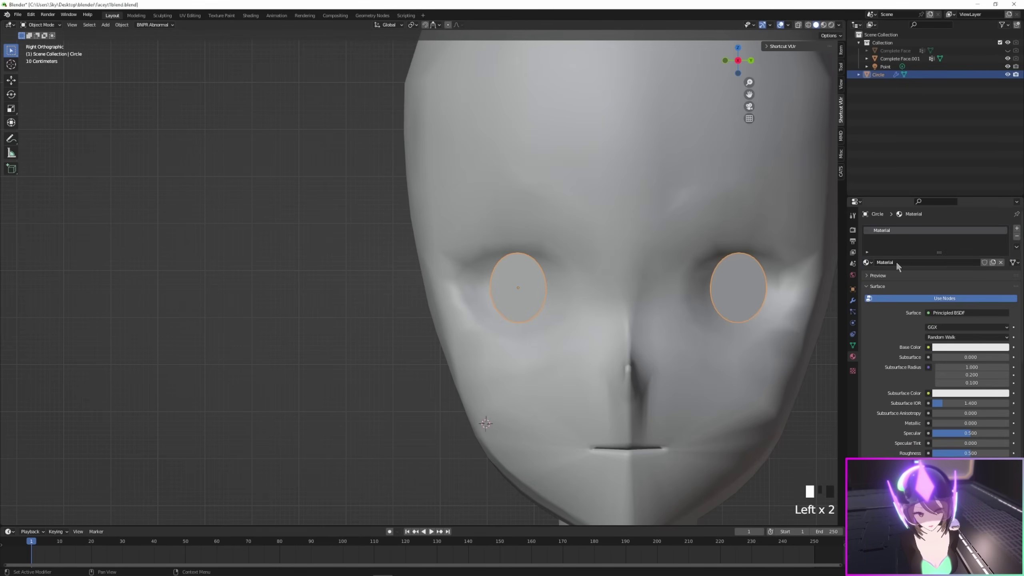
pyautogui.press('Return')
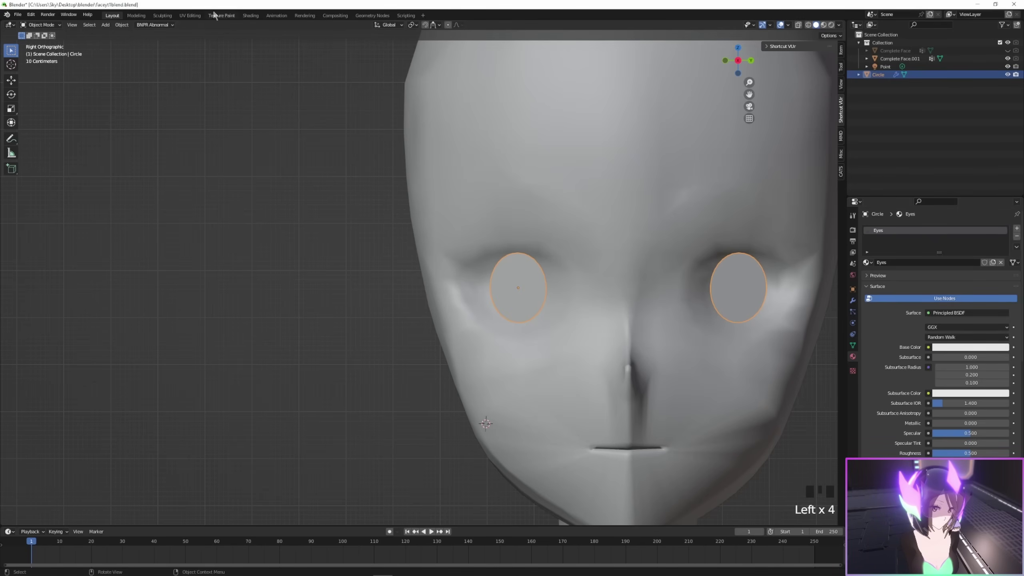
pyautogui.click(250, 16)
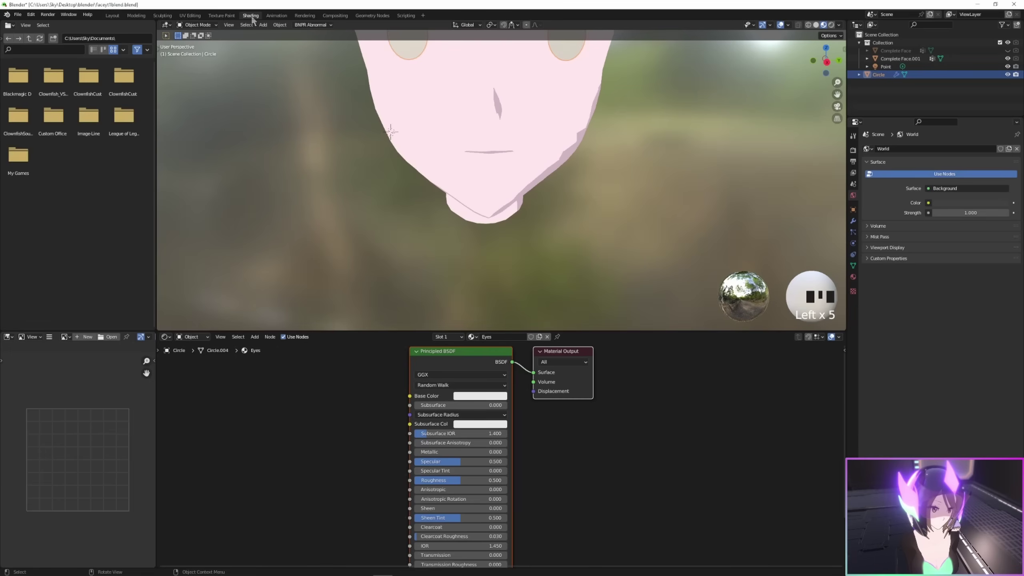
# - Replace the Eyes material's Principled BSDF with an Image Texture node and connect its Color output to the Material Output's Surface
pyautogui.click(479, 354)
pyautogui.scroll(-3, 484, 367)
pyautogui.press('Delete')
pyautogui.hotkey('shift', 'a')
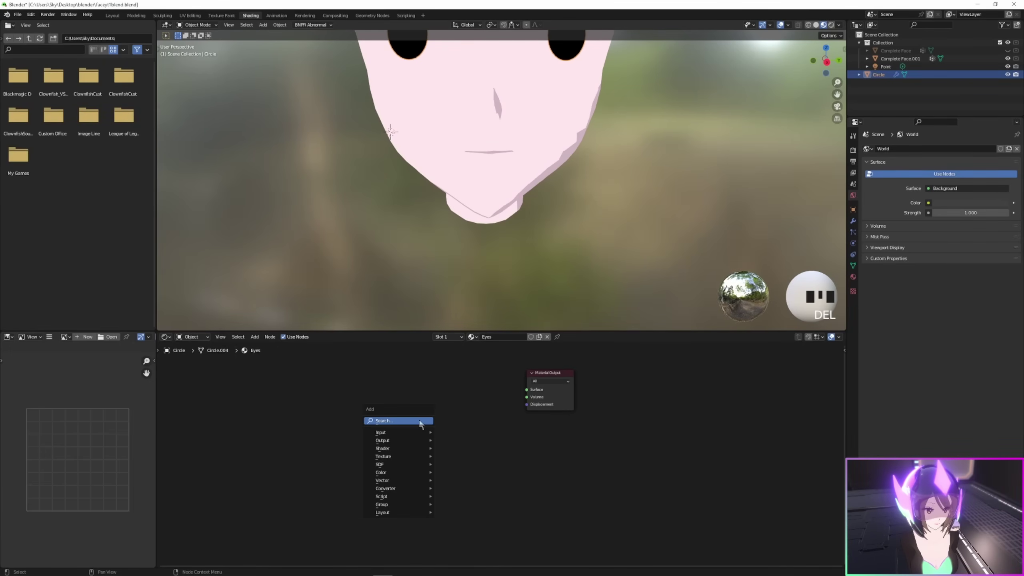
pyautogui.click(419, 421)
pyautogui.write('im')
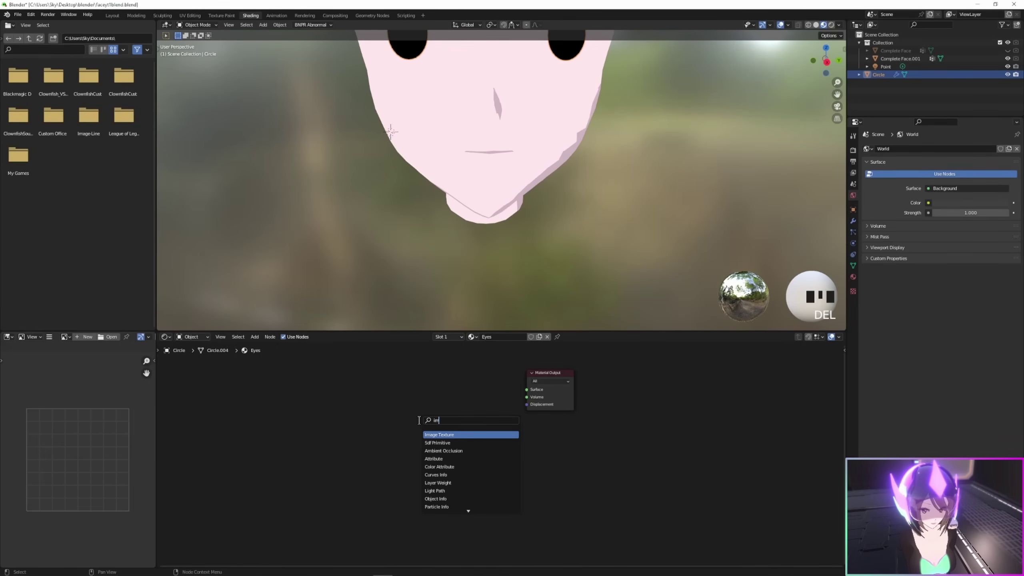
pyautogui.click(438, 434)
pyautogui.click(434, 398)
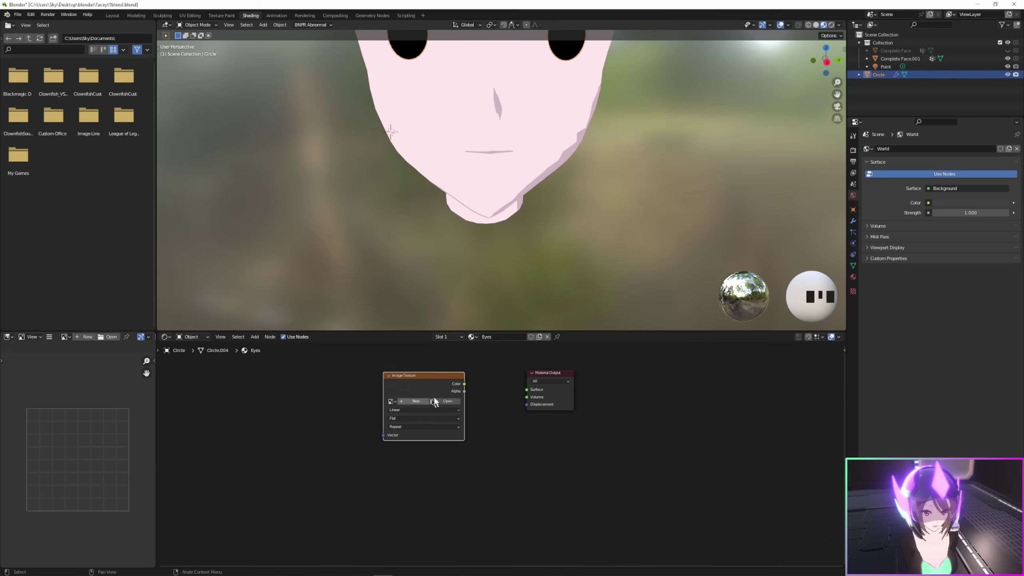
pyautogui.moveTo(465, 383); pyautogui.dragTo(526, 389)
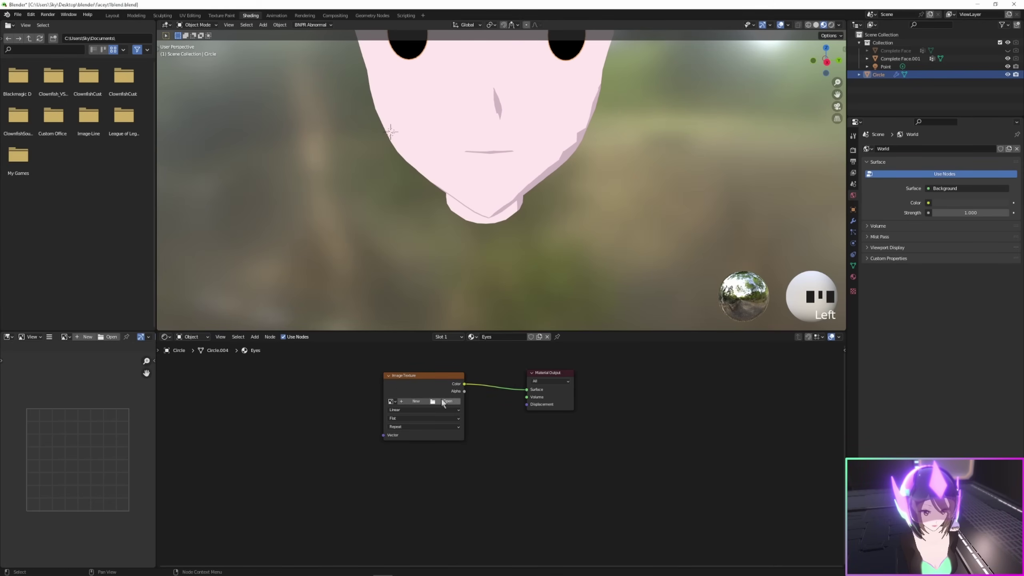
# - Load eye.png from the newly created texture folder into the Image Texture node
pyautogui.click(443, 401)
pyautogui.click(419, 207)
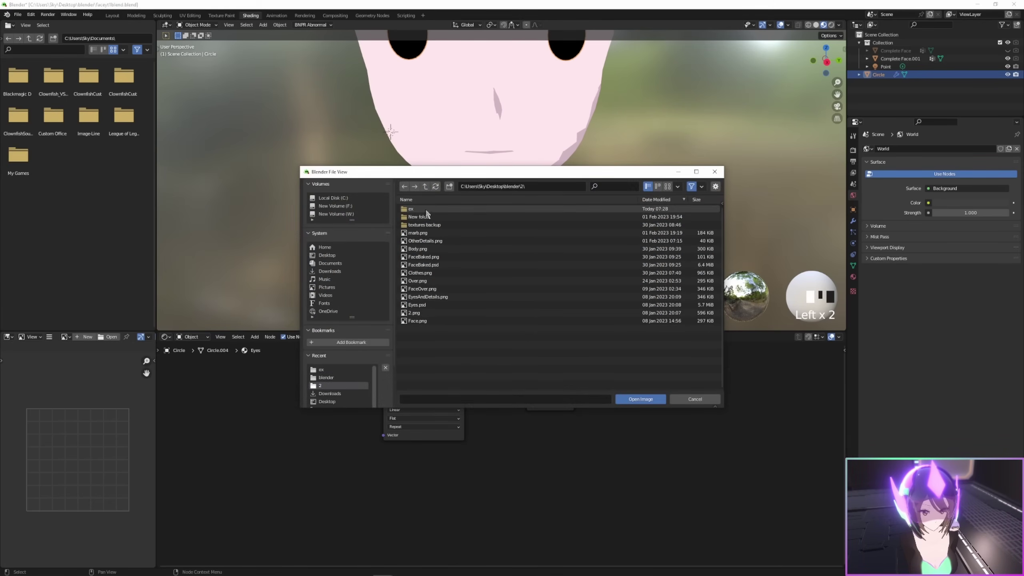
pyautogui.click(424, 208)
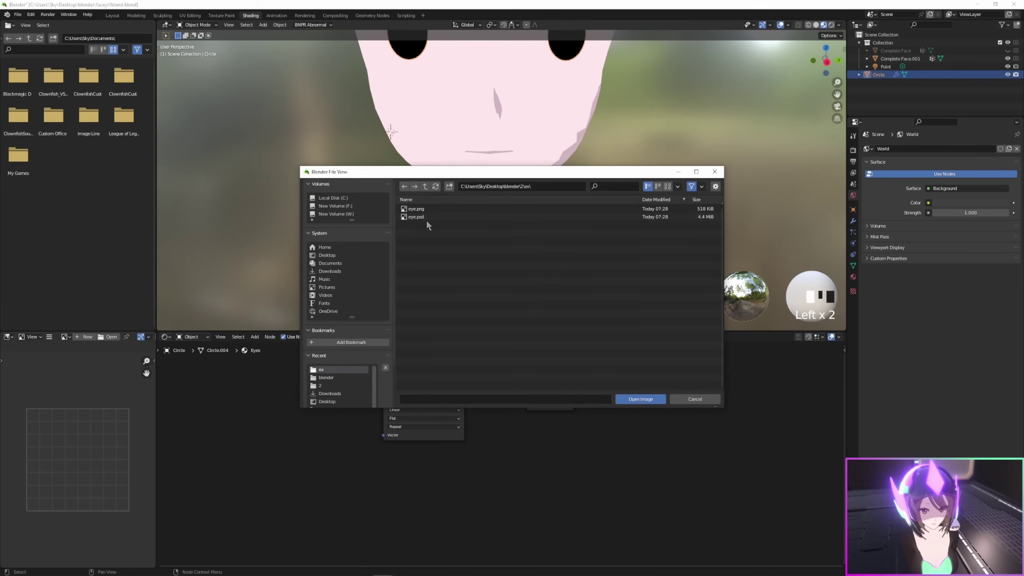
pyautogui.doubleClick(421, 208)
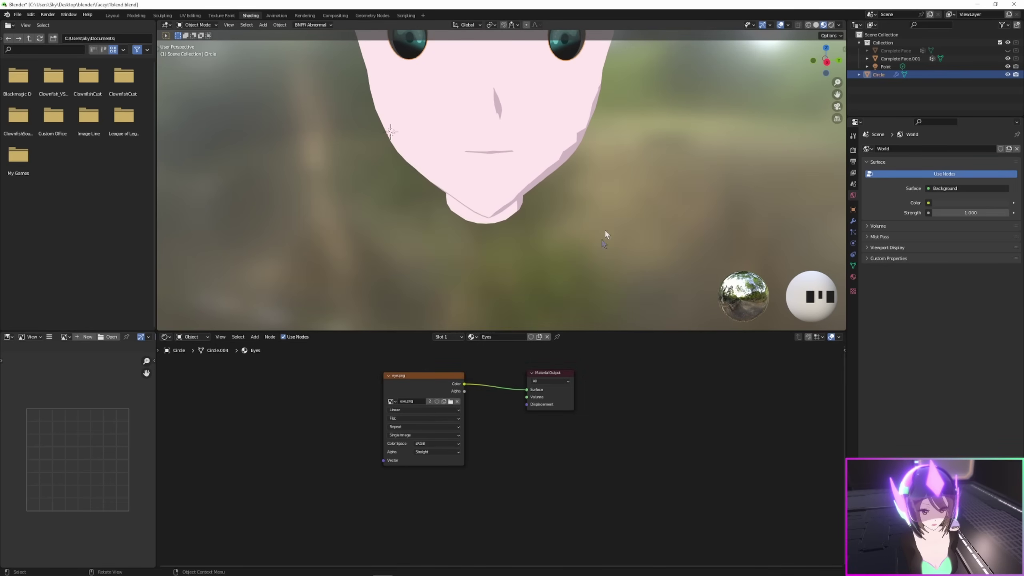
pyautogui.scroll(-3, 596, 197)
pyautogui.keyDown('shift'); pyautogui.moveTo(570, 212); pyautogui.dragTo(586, 268, button='middle'); pyautogui.keyUp('shift')
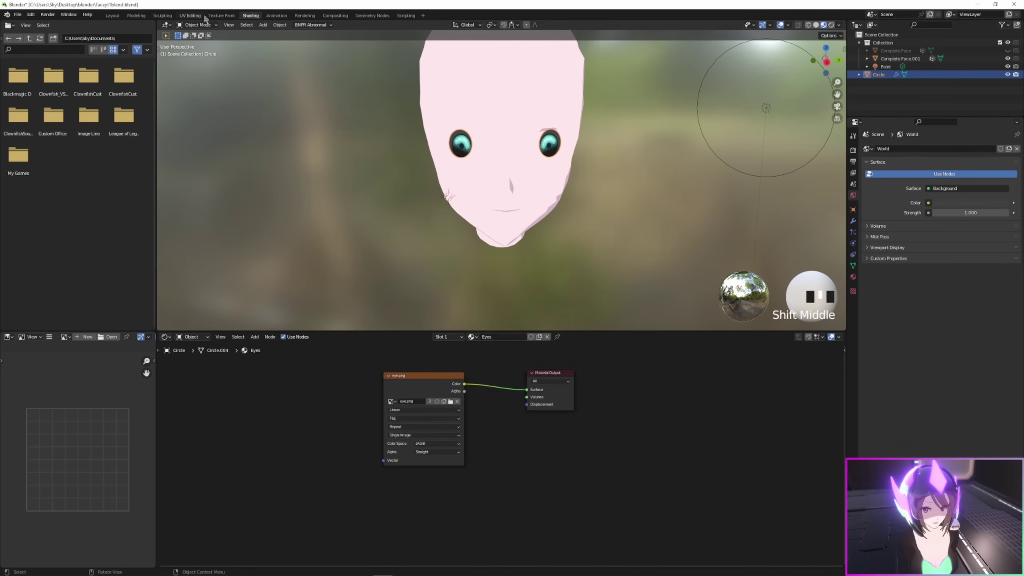
# - Bring up the eye disc's UVs over eye.png in the UV Editing workspace and select the entire linked island
pyautogui.click(190, 15)
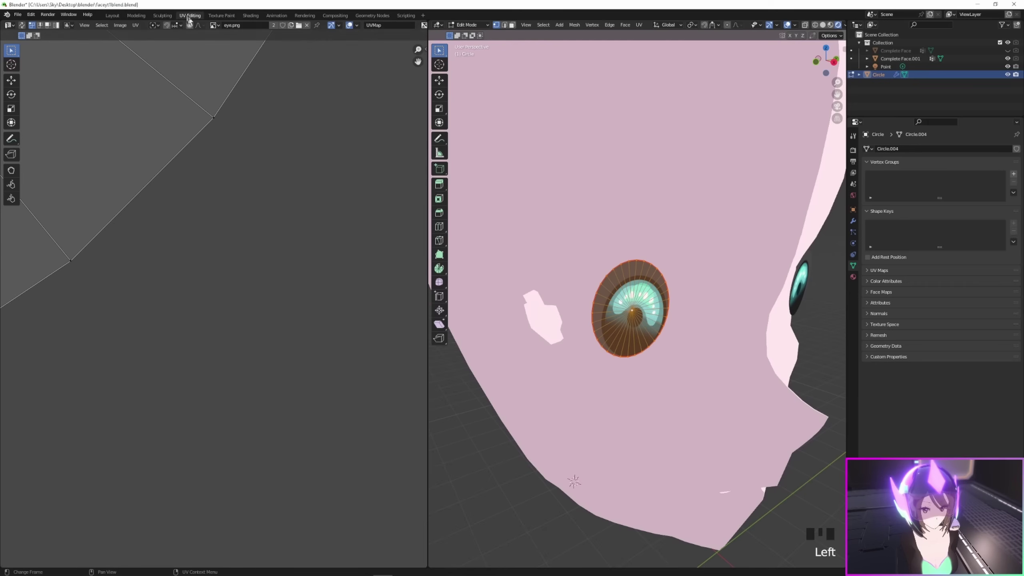
pyautogui.scroll(-2, 302, 266)
pyautogui.moveTo(280, 250); pyautogui.dragTo(312, 337, button='middle')
pyautogui.scroll(-4, 283, 309)
pyautogui.moveTo(254, 283); pyautogui.dragTo(403, 391, button='middle')
pyautogui.scroll(-4, 214, 302)
pyautogui.click(204, 279)
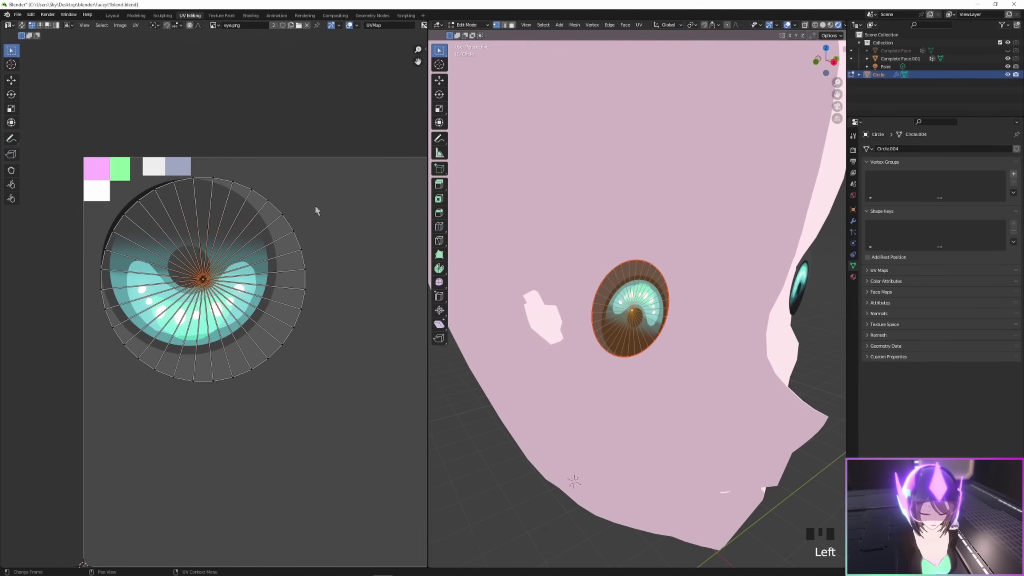
pyautogui.hotkey('ctrl', 'l')
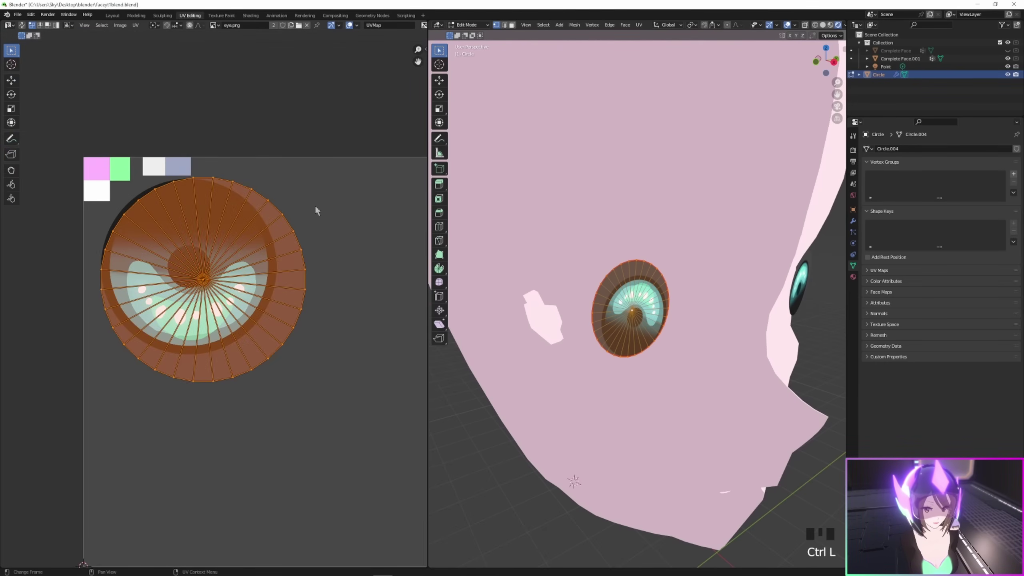
# - Shrink and move the disc's UV island to fit the painted iris, and rotate it so the eye appears upright from the front
pyautogui.press('s')
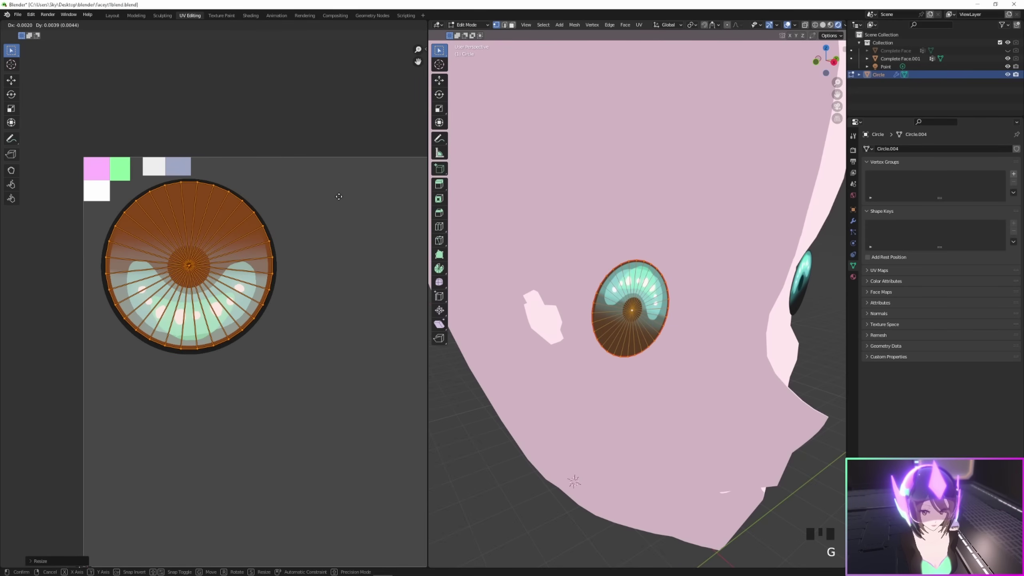
pyautogui.press('g')
pyautogui.click(340, 202)
pyautogui.press('g')
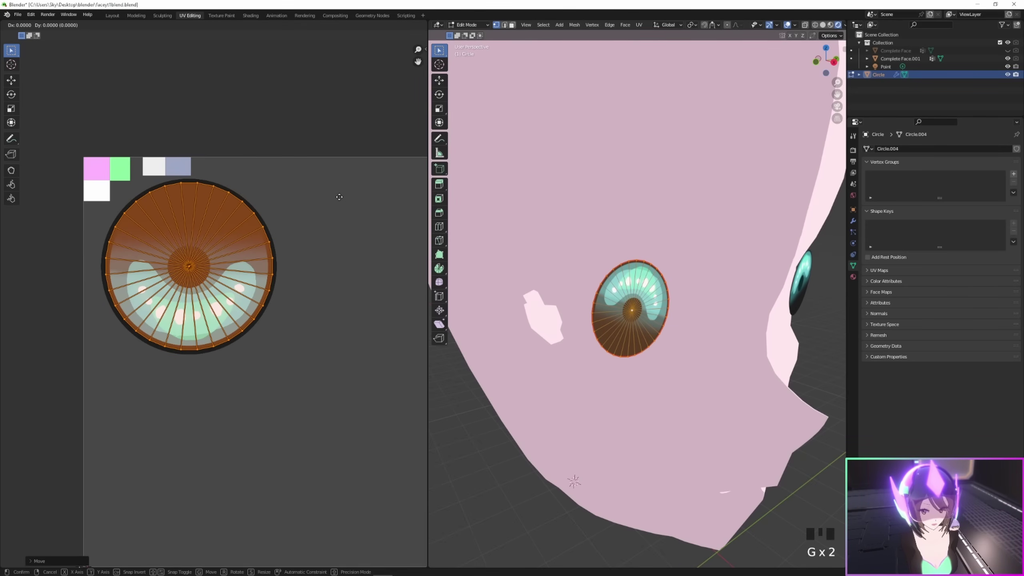
pyautogui.rightClick(341, 198)
pyautogui.press('s')
pyautogui.click(277, 203)
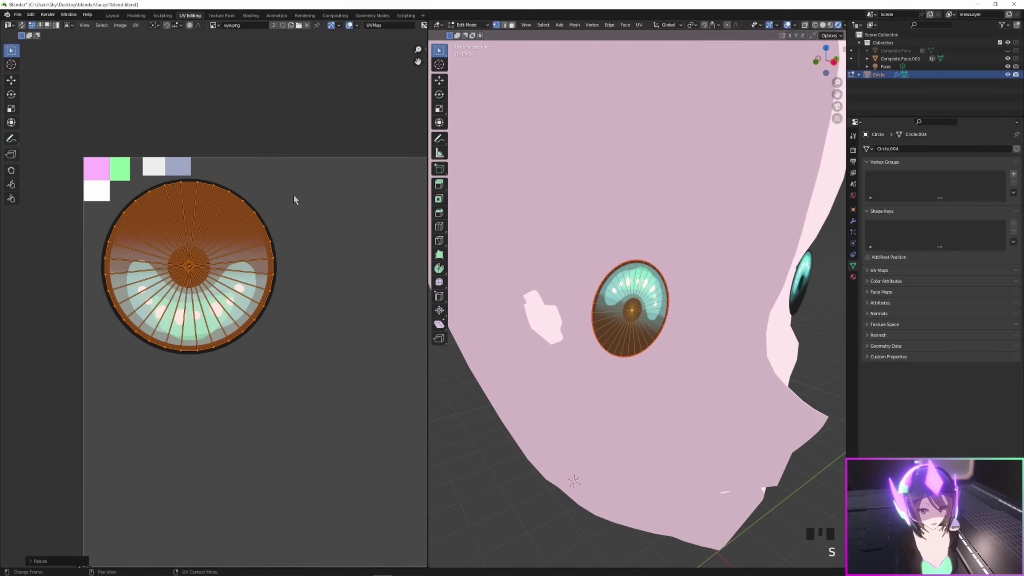
pyautogui.press('s')
pyautogui.press('g')
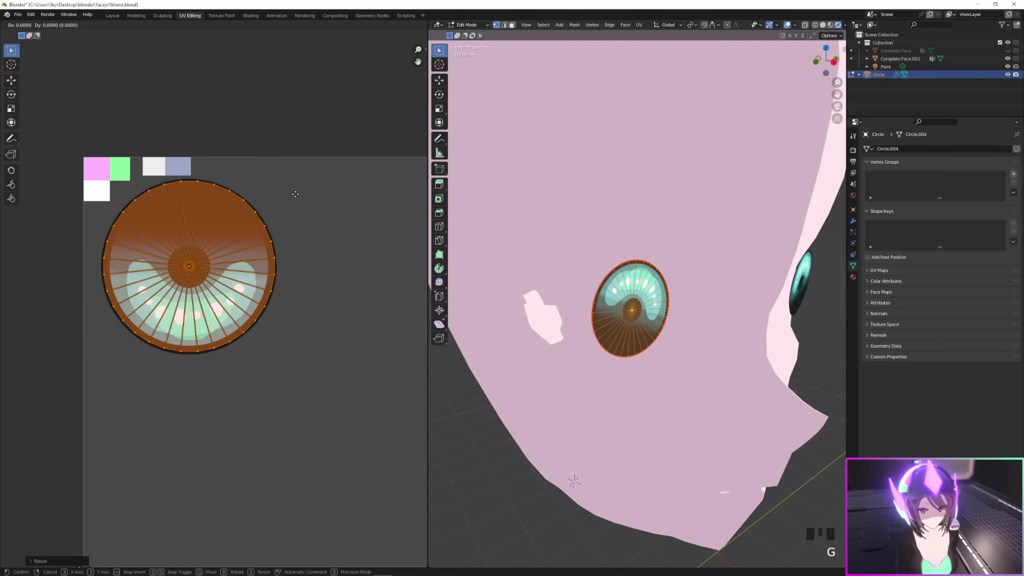
pyautogui.rightClick(295, 194)
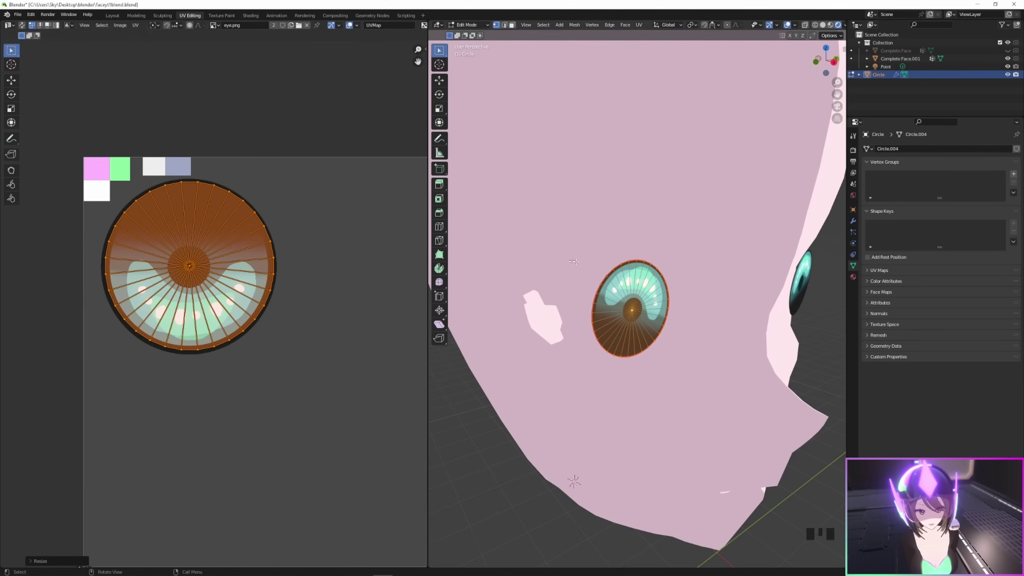
pyautogui.click(834, 62)
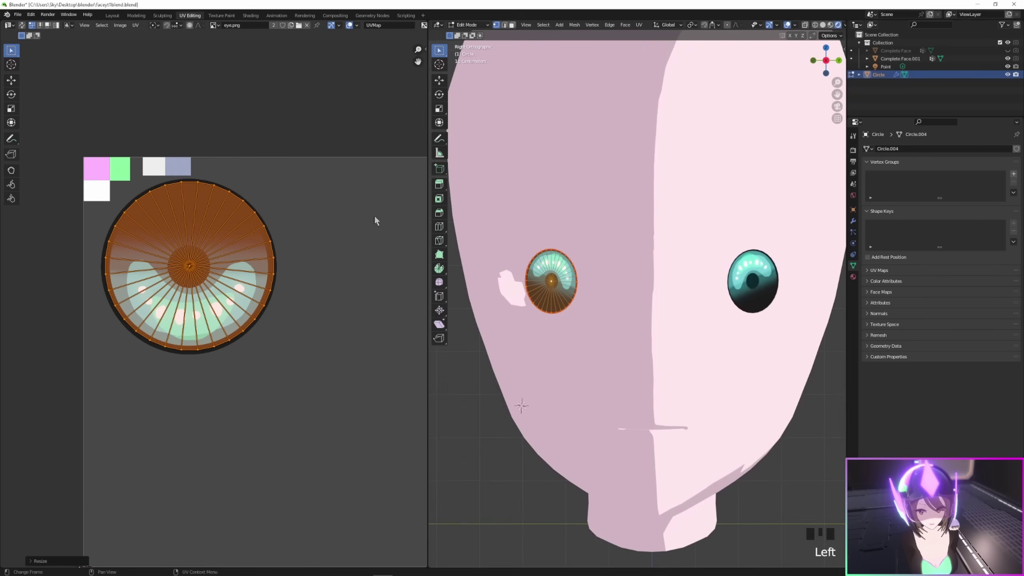
pyautogui.press('r')
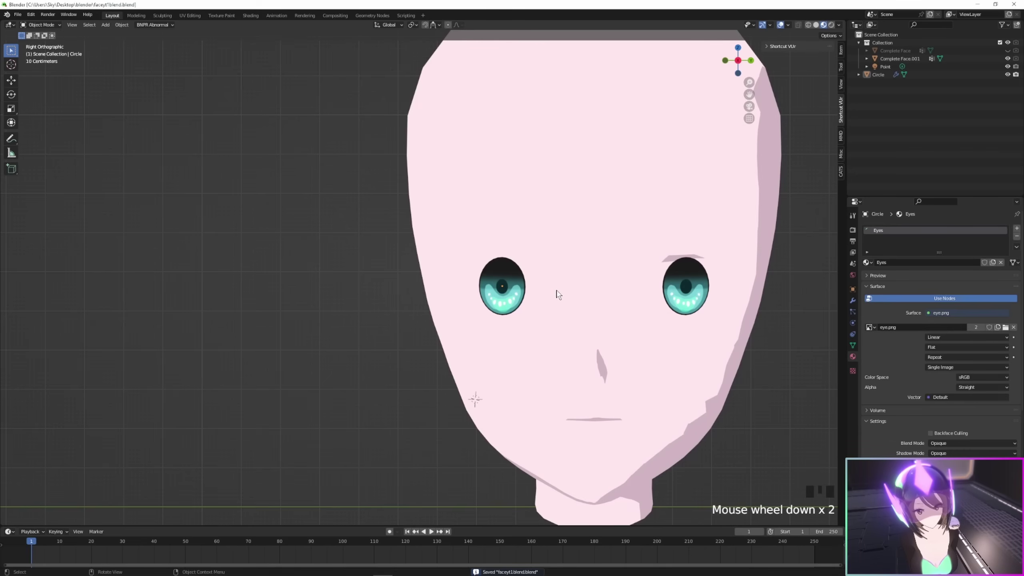
# - Enter Edit Mode on the head mesh in the Layout workspace and select the face loops surrounding both eyes
pyautogui.click(556, 291)
pyautogui.scroll(3, 558, 293)
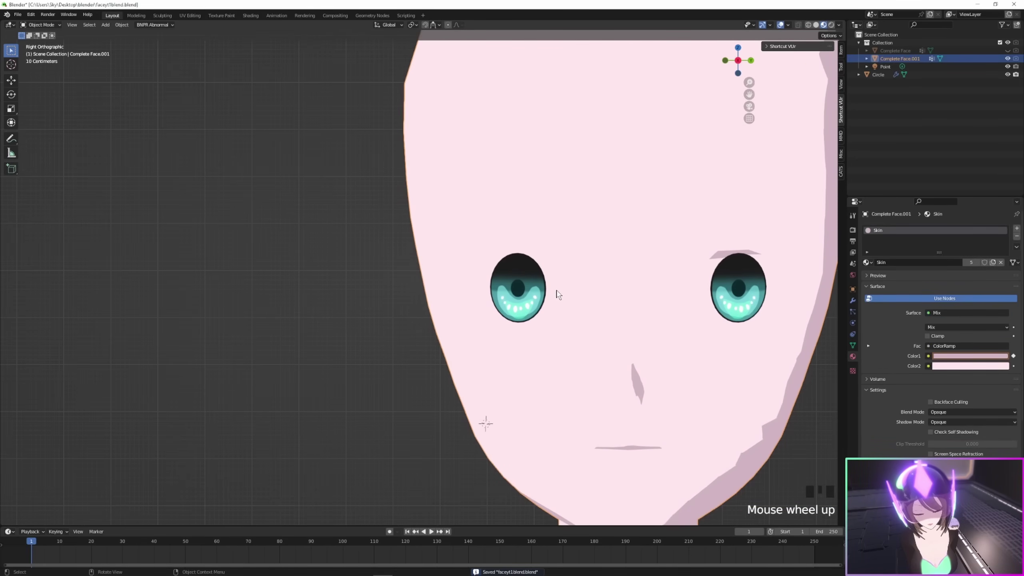
pyautogui.press('Tab')
pyautogui.scroll(-3, 565, 307)
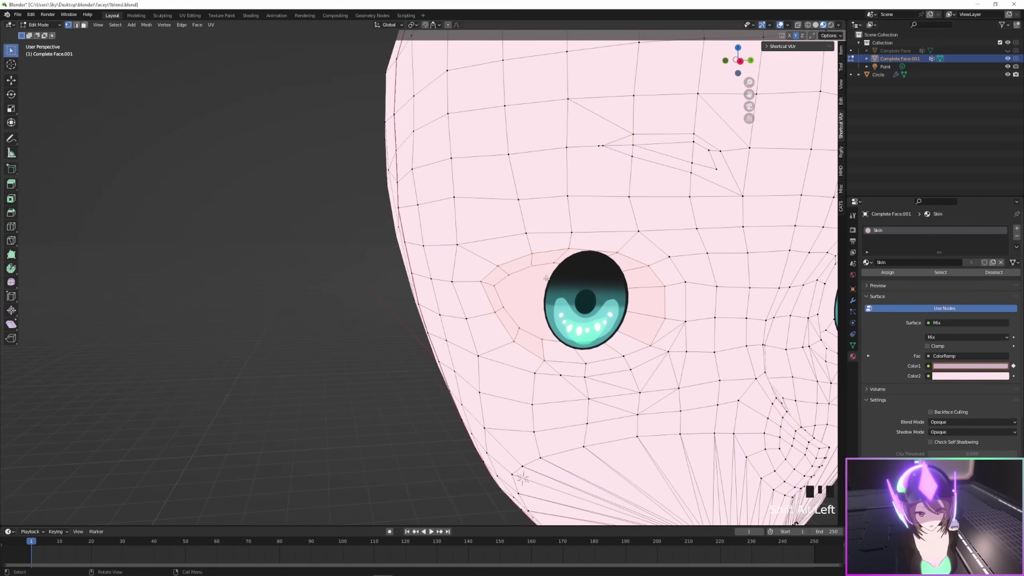
pyautogui.keyDown('shift'); pyautogui.moveTo(645, 355); pyautogui.dragTo(612, 244, button='middle'); pyautogui.keyUp('shift')
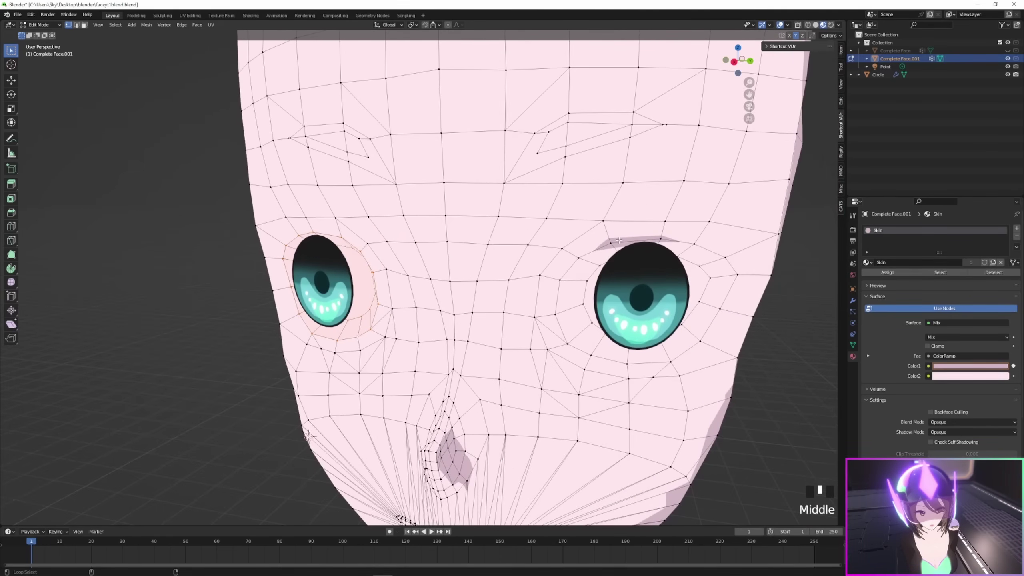
pyautogui.keyDown('alt'); pyautogui.keyDown('shift'); pyautogui.click(619, 241); pyautogui.keyUp('shift'); pyautogui.keyUp('alt')
pyautogui.keyDown('alt'); pyautogui.keyDown('shift'); pyautogui.click(602, 262); pyautogui.keyUp('shift'); pyautogui.keyUp('alt')
# - Put the Eyes material in the head's second material slot and assign it to the selected faces around the eyes
pyautogui.click(866, 278)
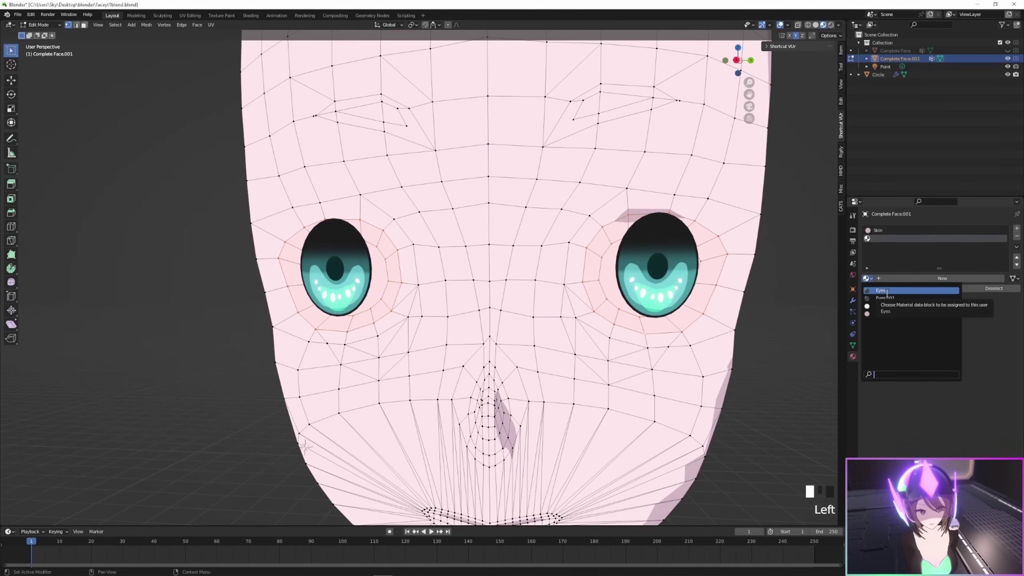
pyautogui.click(886, 292)
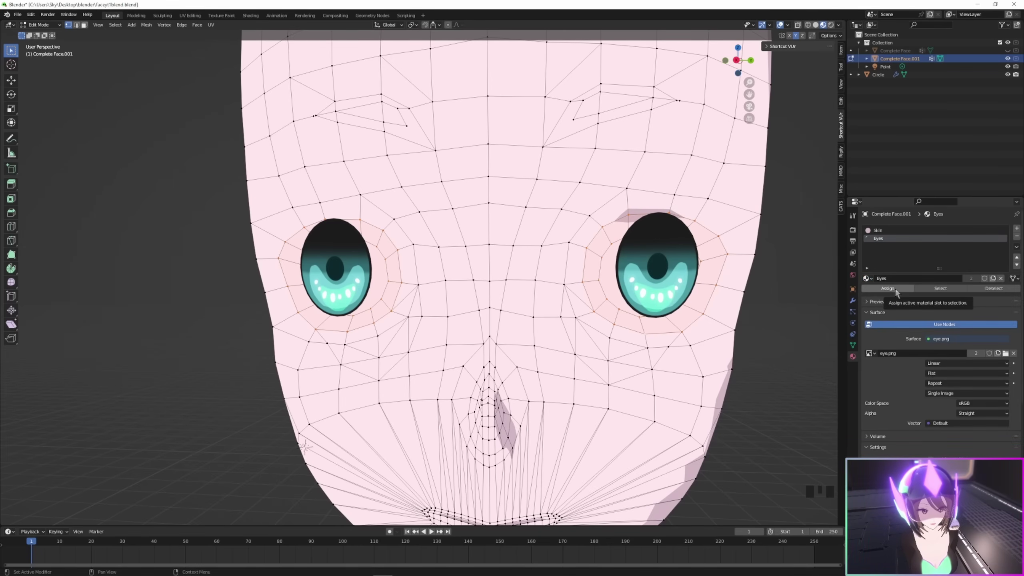
pyautogui.click(887, 288)
# - Unwrap the selected faces around both eyes in the UV Editing workspace
pyautogui.scroll(-2, 690, 304)
pyautogui.moveTo(690, 303); pyautogui.dragTo(625, 306, button='middle')
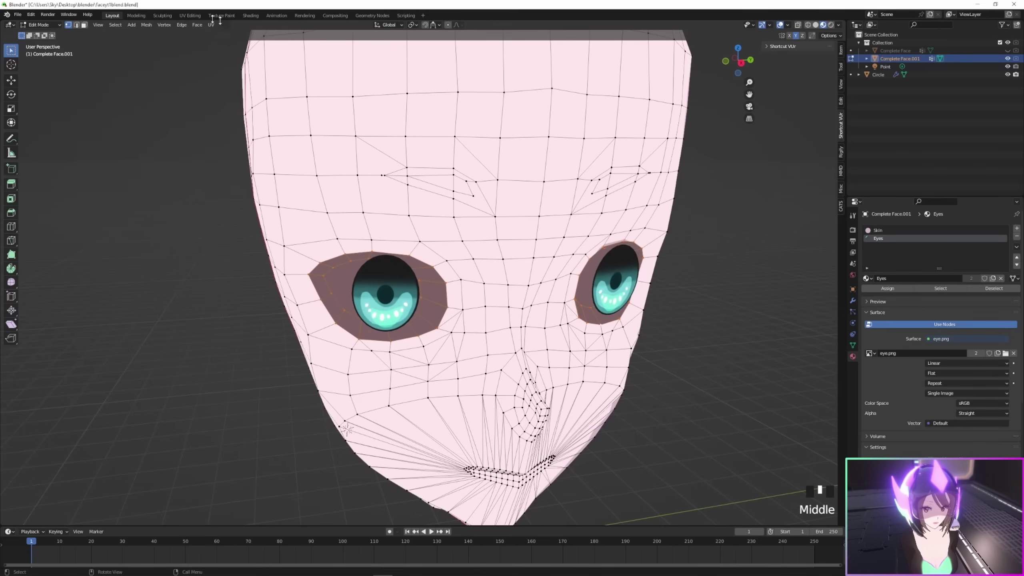
pyautogui.click(190, 15)
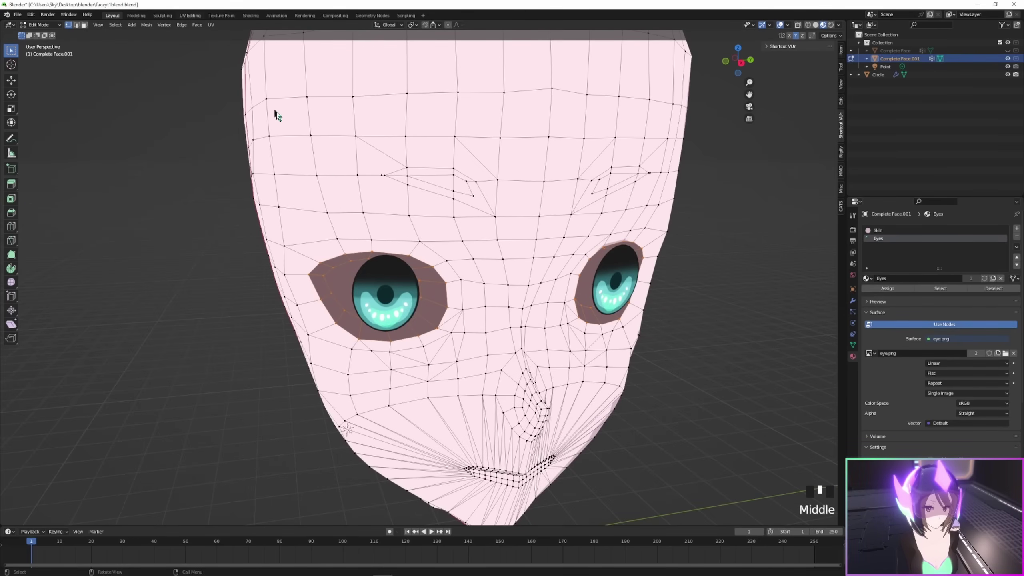
pyautogui.scroll(-3, 319, 252)
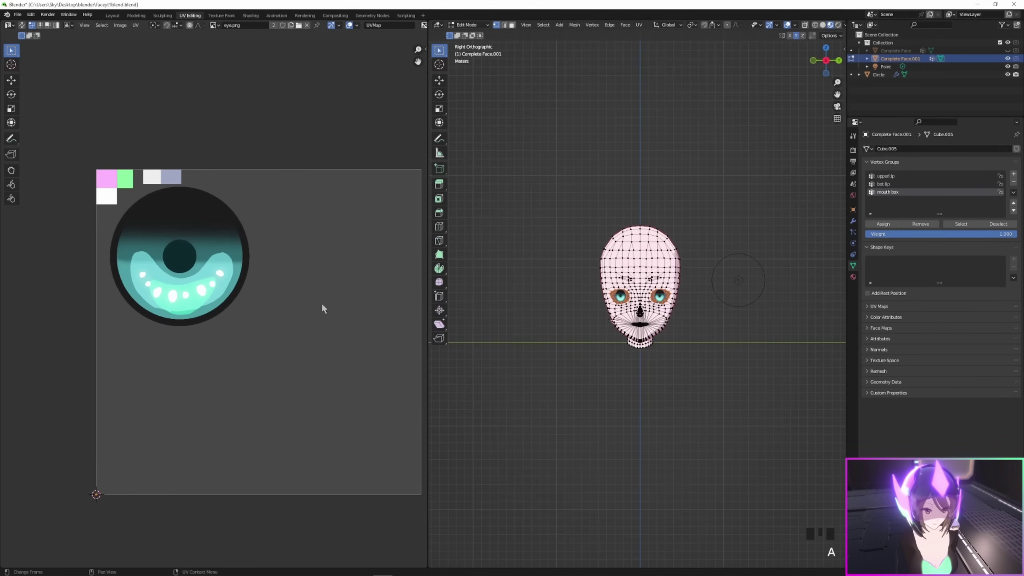
pyautogui.scroll(5, 641, 290)
pyautogui.moveTo(641, 290); pyautogui.dragTo(649, 280, button='middle')
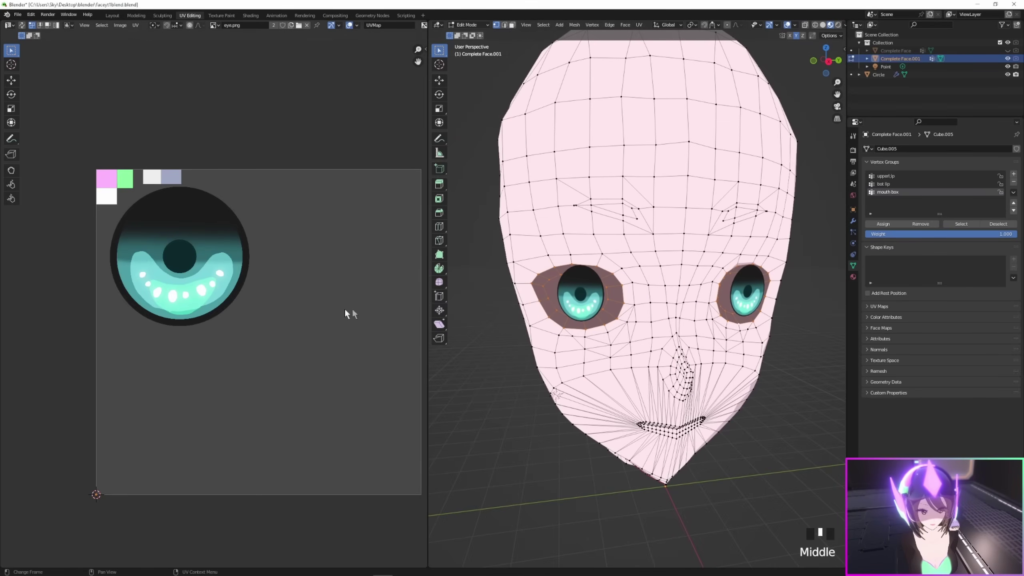
pyautogui.rightClick(281, 286)
pyautogui.click(275, 280)
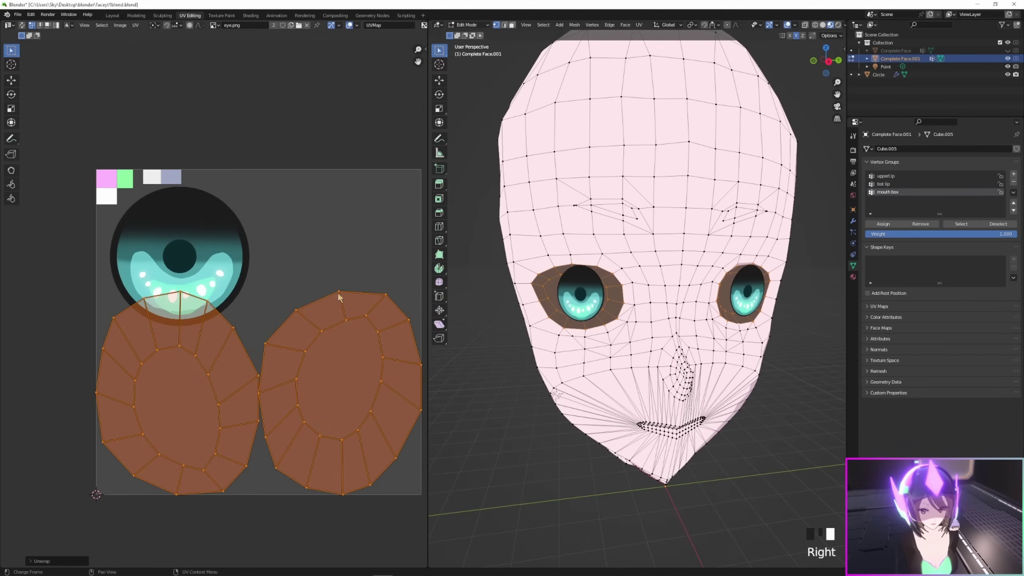
# - Scale down the two unwrapped eye-surround islands and move them up towards the off-white swatch
pyautogui.scroll(-1, 339, 296)
pyautogui.press('s')
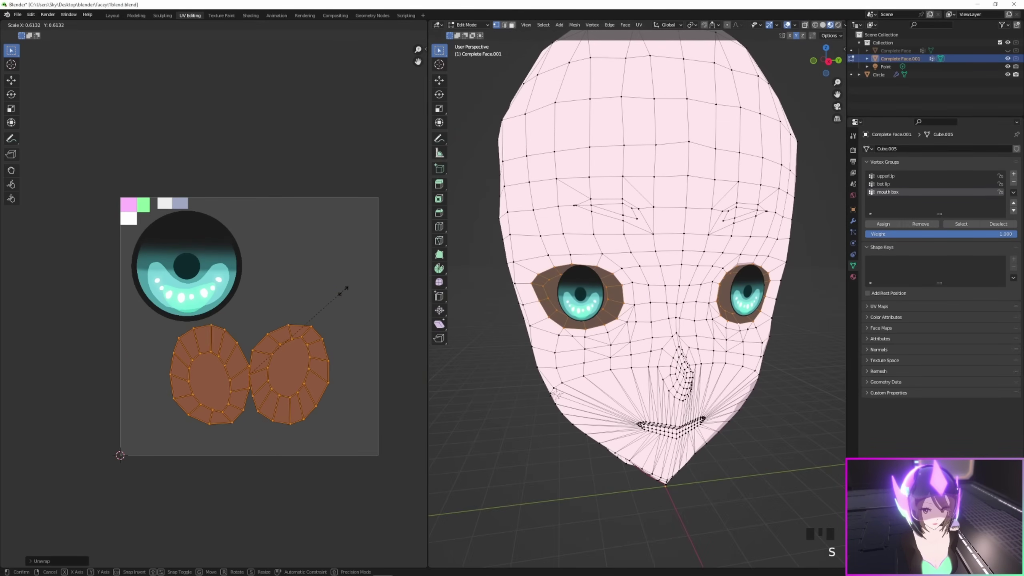
pyautogui.click(269, 354)
pyautogui.scroll(2, 333, 400)
pyautogui.press('g')
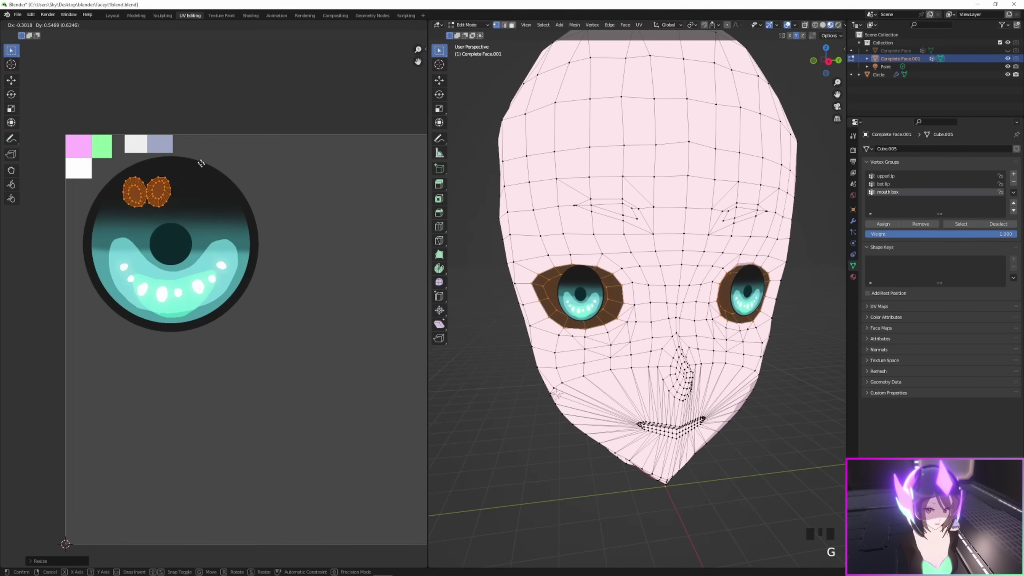
pyautogui.click(219, 141)
# - Shrink the two islands further, place them inside the off-white swatch, and leave Edit Mode
pyautogui.scroll(3, 93, 113)
pyautogui.press('s')
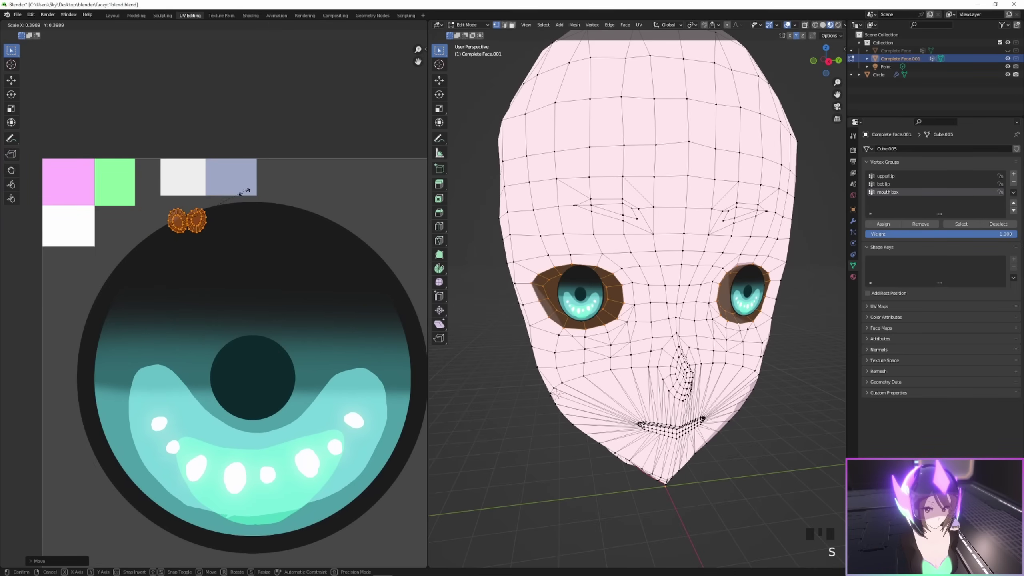
pyautogui.click(233, 199)
pyautogui.press('g')
pyautogui.click(228, 152)
pyautogui.press('Tab')
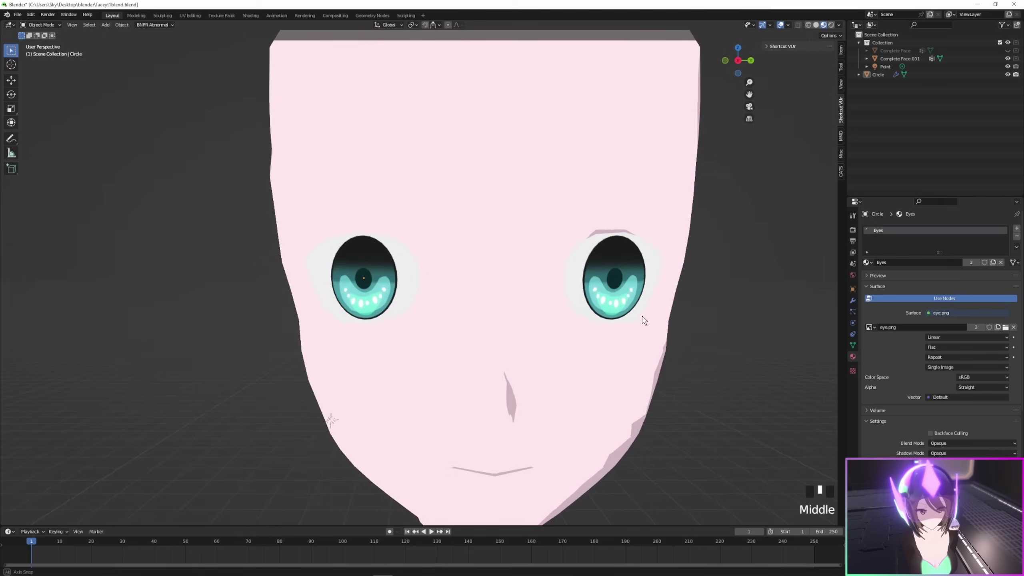
# - Add a plane mesh to the scene with the face shown straight from the front
pyautogui.scroll(-2, 646, 320)
pyautogui.moveTo(658, 341); pyautogui.dragTo(638, 358, button='middle')
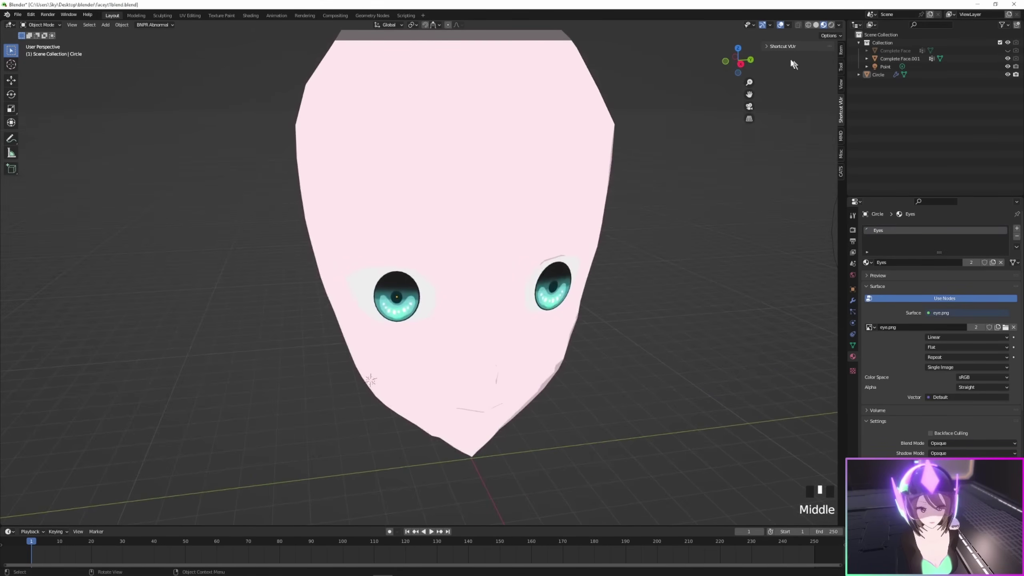
pyautogui.click(737, 60)
pyautogui.scroll(3, 365, 274)
pyautogui.moveTo(365, 274); pyautogui.dragTo(346, 311, button='middle')
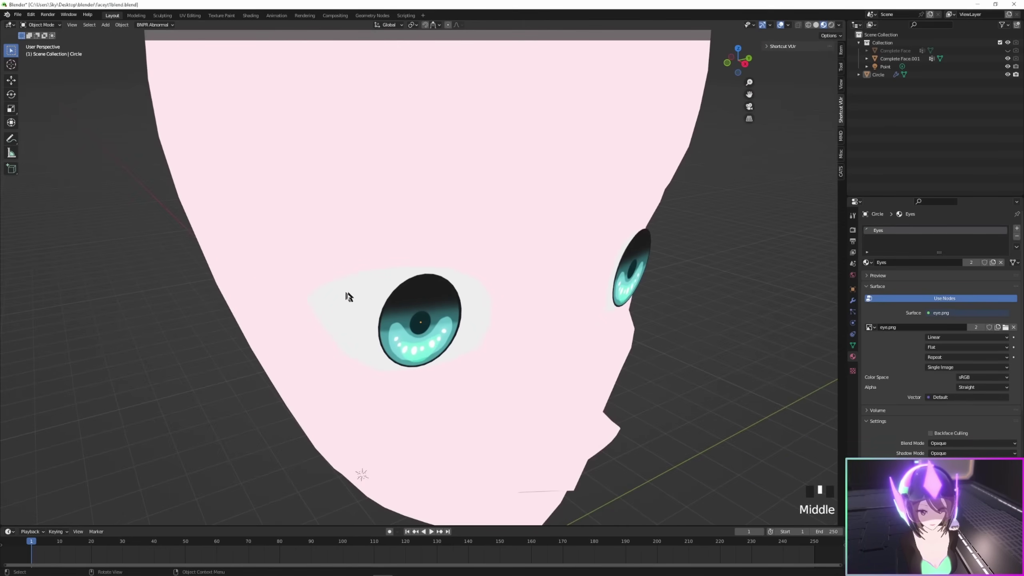
pyautogui.hotkey('shift', 'a')
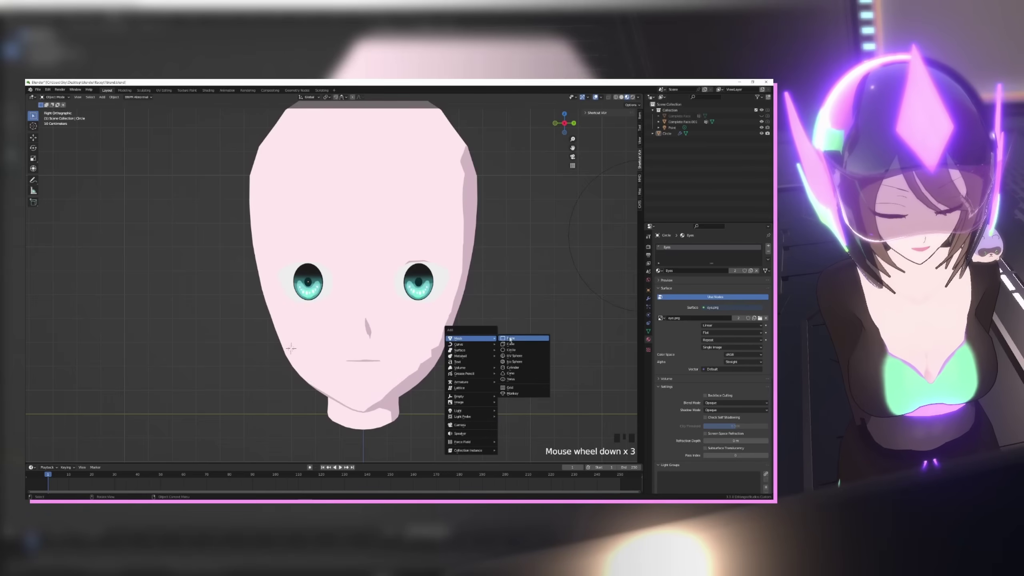
pyautogui.click(506, 340)
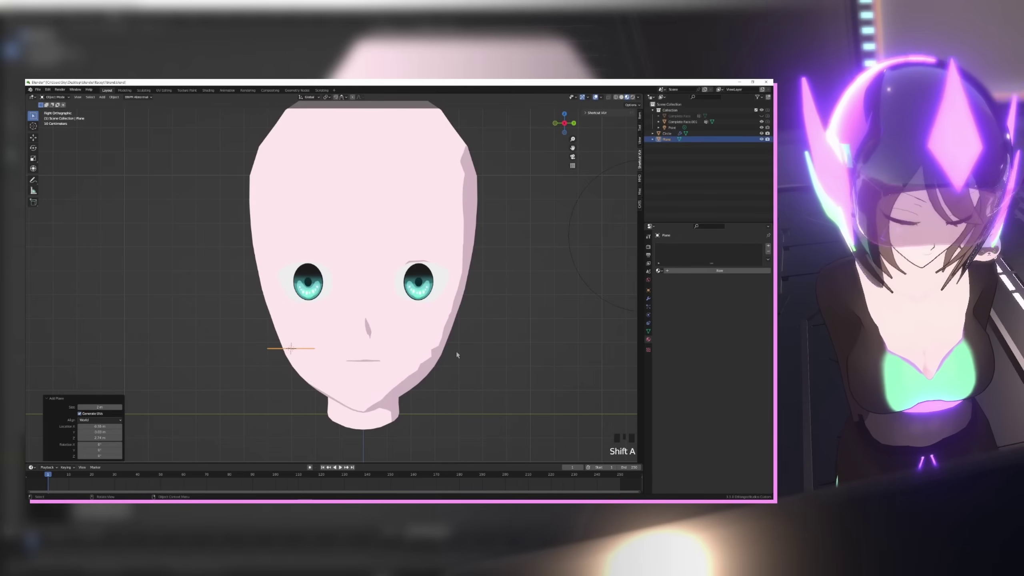
# - Rotate the plane 90° about the Y axis and move it out beside the head
pyautogui.press('r')
pyautogui.press('y')
pyautogui.press('9')
pyautogui.press('0')
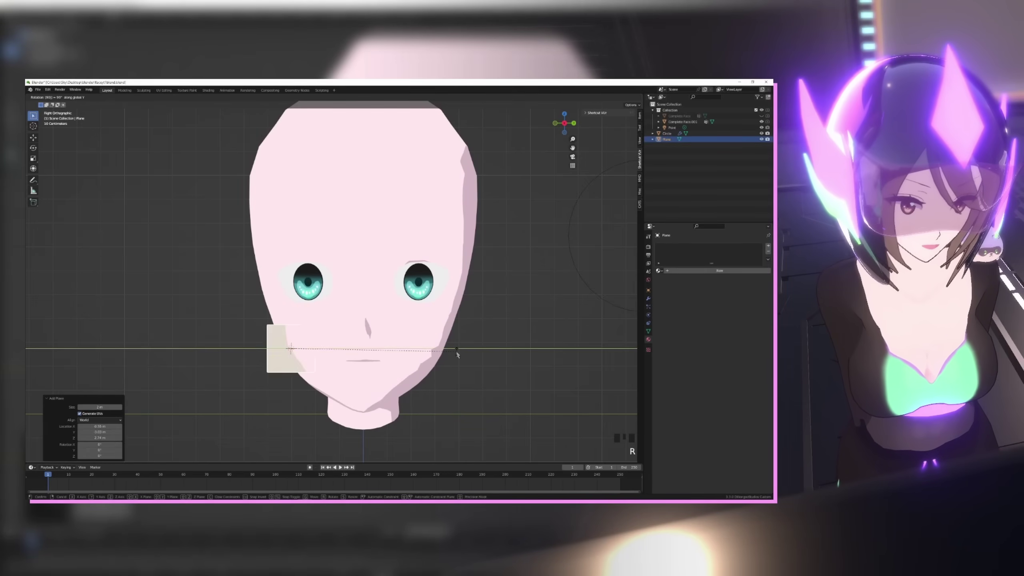
pyautogui.press('Return')
pyautogui.press('g')
pyautogui.press('Return')
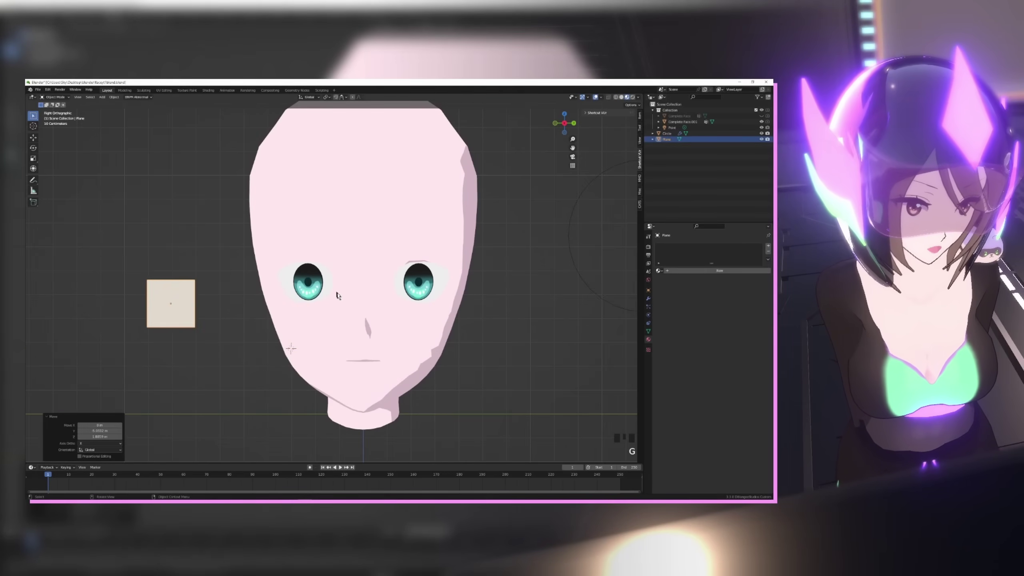
# - Add a Mirror modifier to the plane on the Y axis with Complete Face.001 as the mirror object
pyautogui.click(647, 298)
pyautogui.click(673, 246)
pyautogui.click(664, 316)
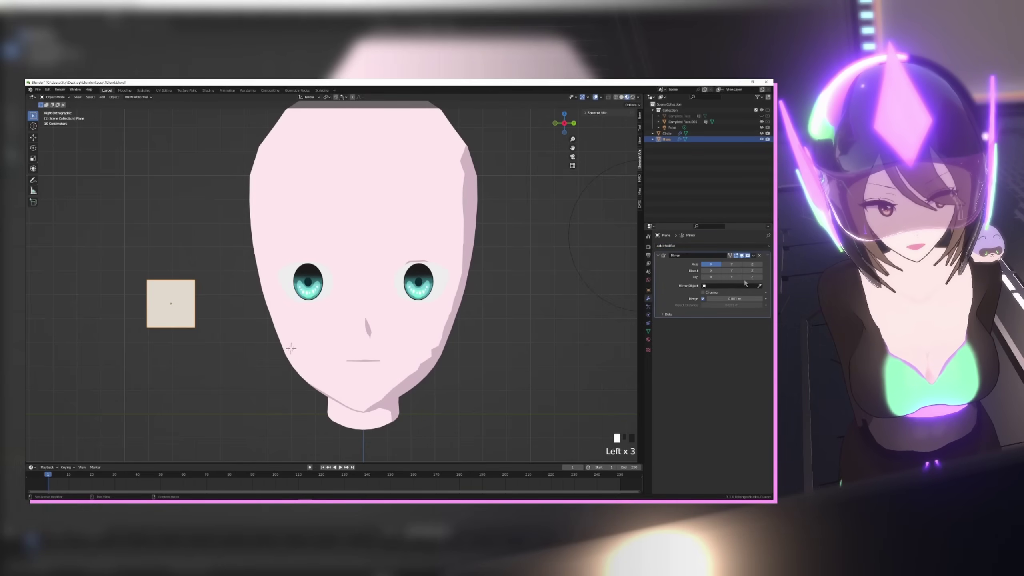
pyautogui.click(426, 322)
pyautogui.scroll(-3, 375, 360)
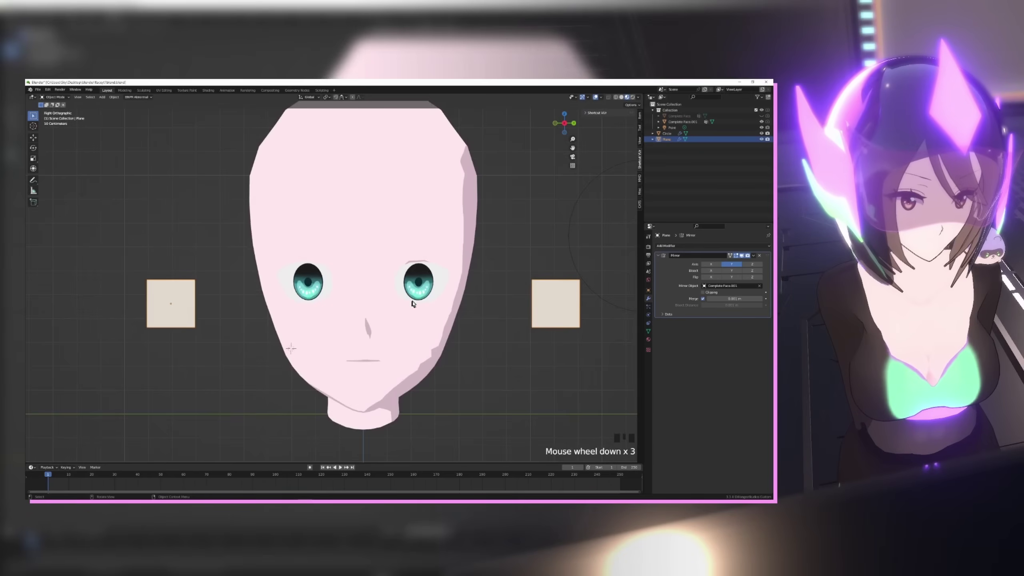
# - Scale the plane down, move it over the eye's outer edge, and bring it forward in front of the face
pyautogui.press('s')
pyautogui.click(427, 242)
pyautogui.press('g')
pyautogui.click(421, 257)
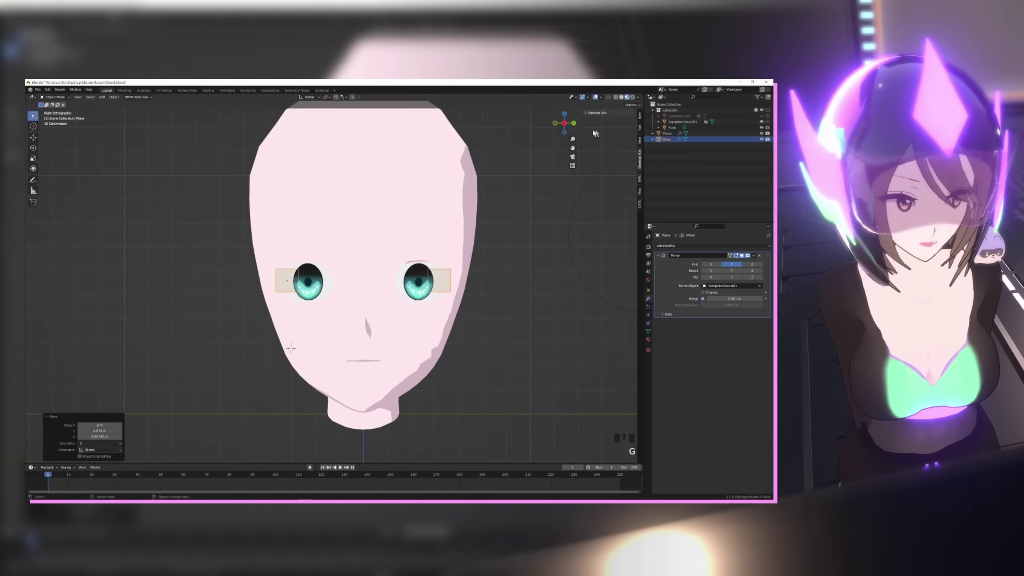
pyautogui.click(556, 123)
pyautogui.press('g')
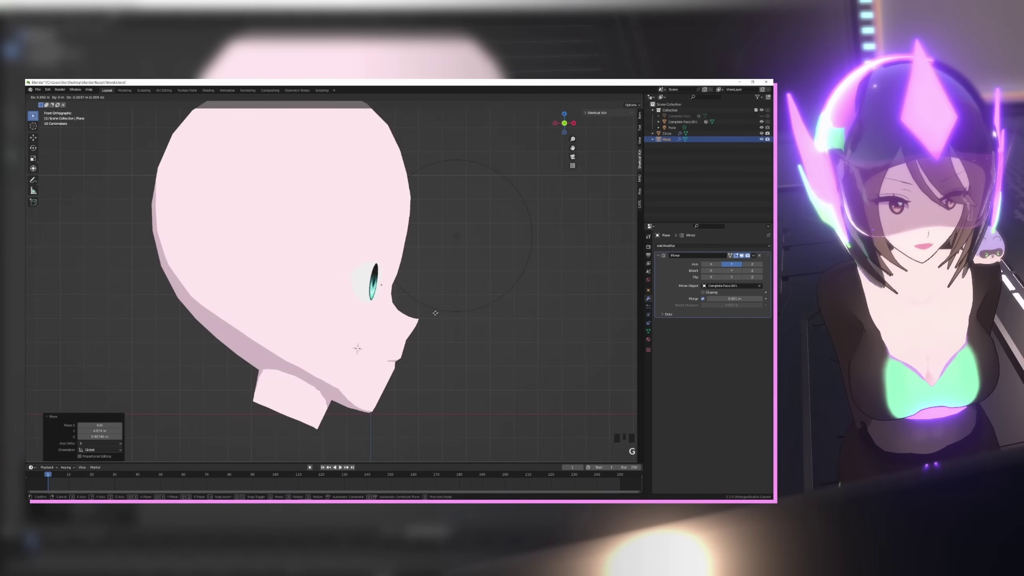
pyautogui.click(435, 313)
pyautogui.moveTo(463, 295); pyautogui.dragTo(397, 310, button='middle')
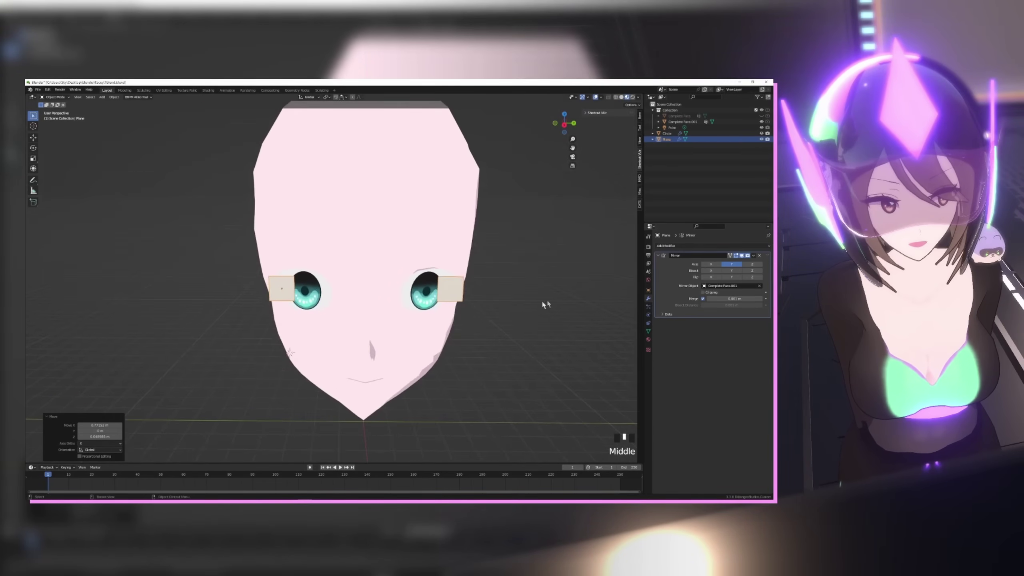
# - Assign the existing Eyes material to the plane
pyautogui.scroll(2, 542, 301)
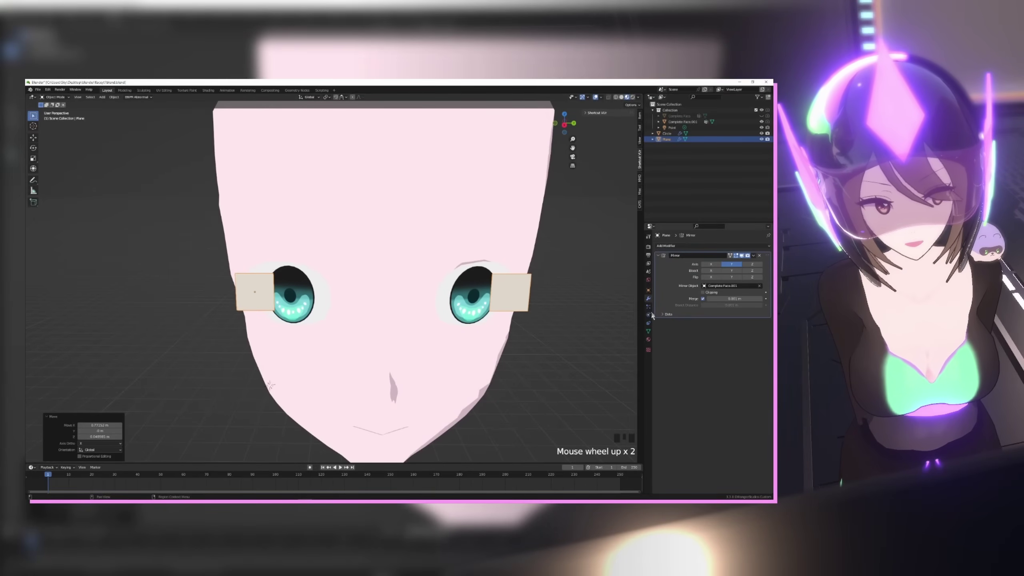
pyautogui.click(648, 339)
pyautogui.click(659, 271)
pyautogui.click(678, 285)
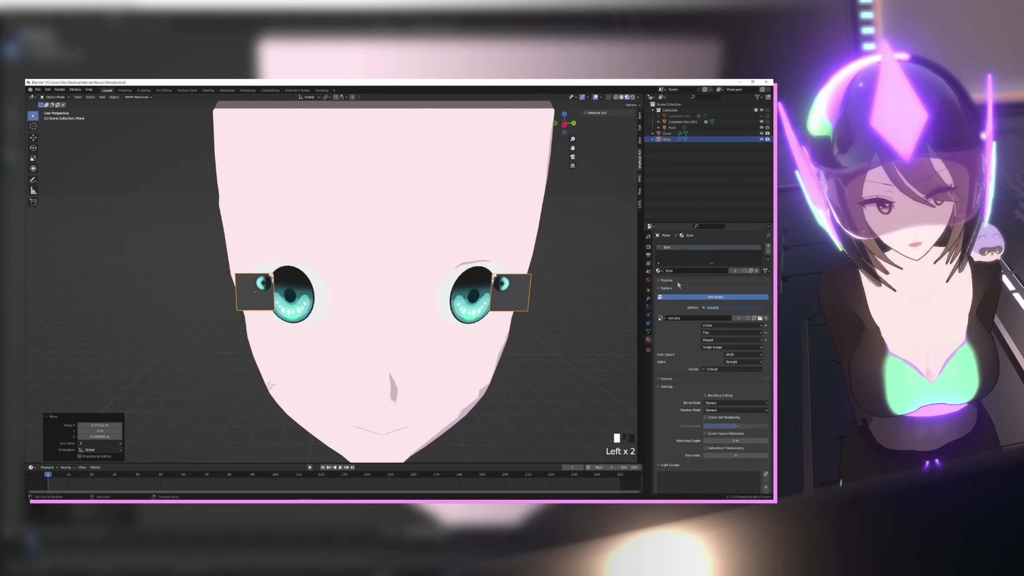
# - In the UV Editing workspace, shrink the plane's UV face and place it inside the blue-grey swatch of the eye texture
pyautogui.click(564, 124)
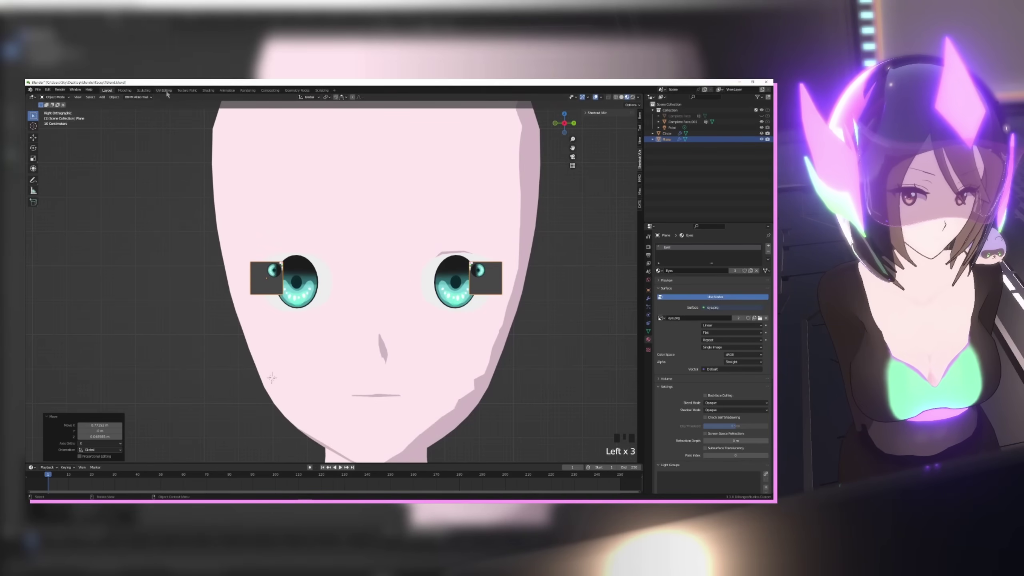
pyautogui.scroll(2, 254, 221)
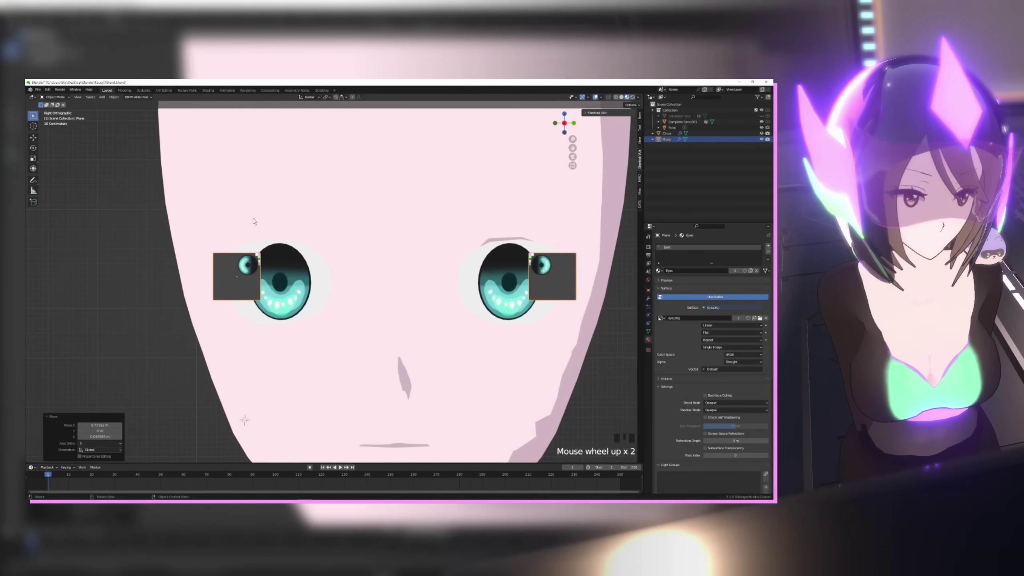
pyautogui.click(164, 90)
pyautogui.scroll(-4, 303, 294)
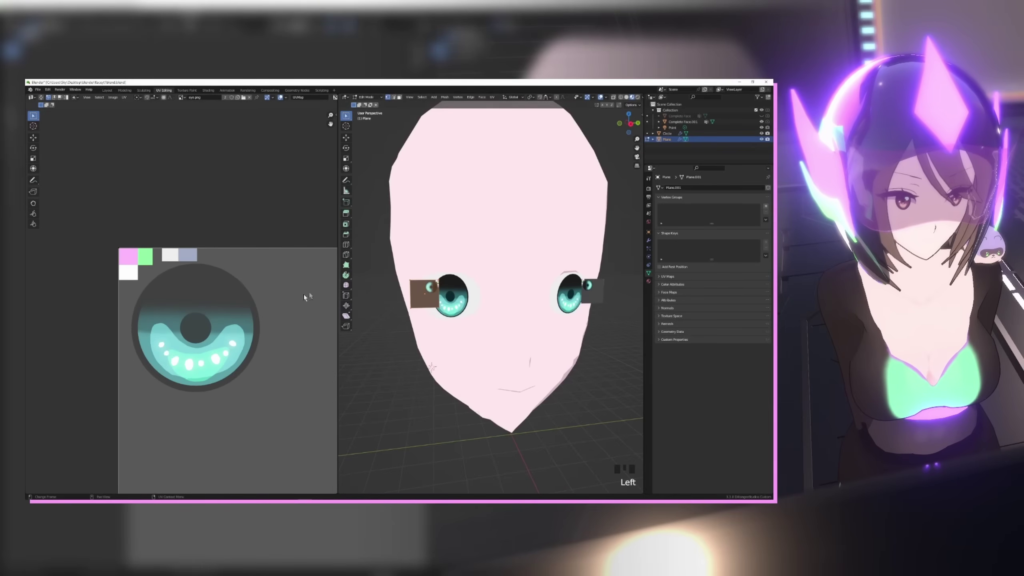
pyautogui.scroll(-3, 251, 305)
pyautogui.rightClick(219, 294)
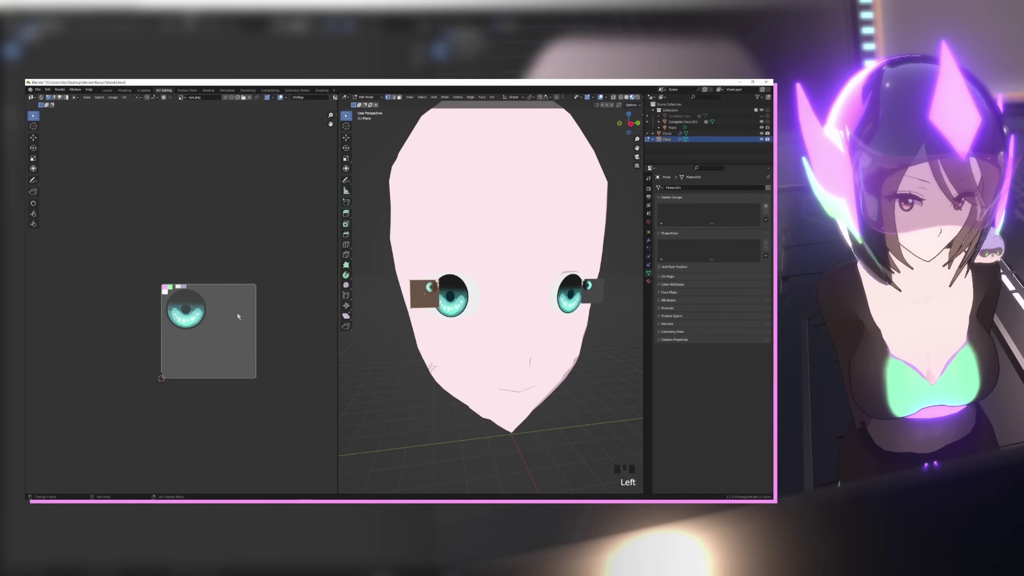
pyautogui.scroll(3, 251, 306)
pyautogui.press('s')
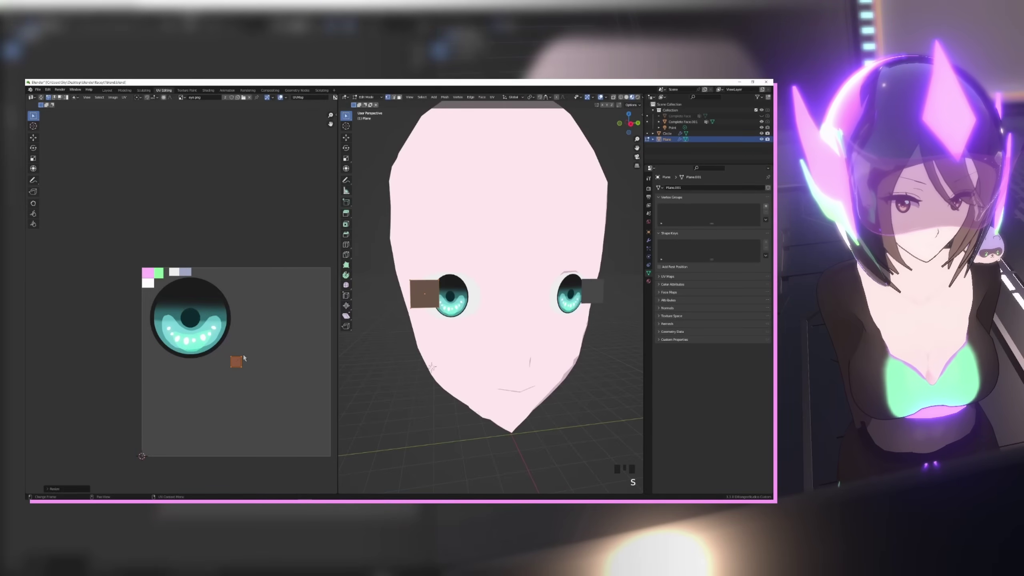
pyautogui.click(238, 360)
pyautogui.scroll(3, 287, 356)
pyautogui.press('g')
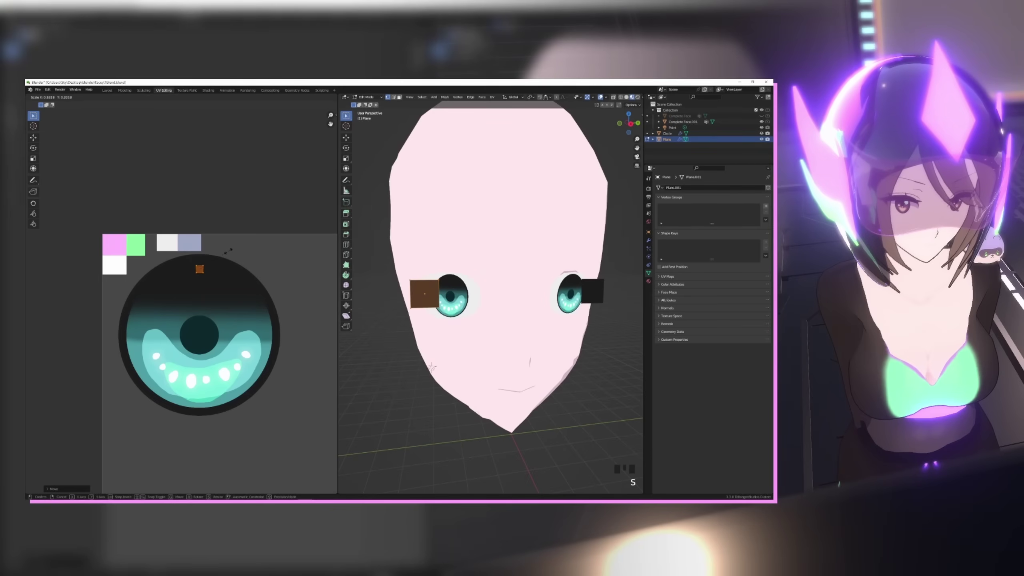
pyautogui.click(215, 220)
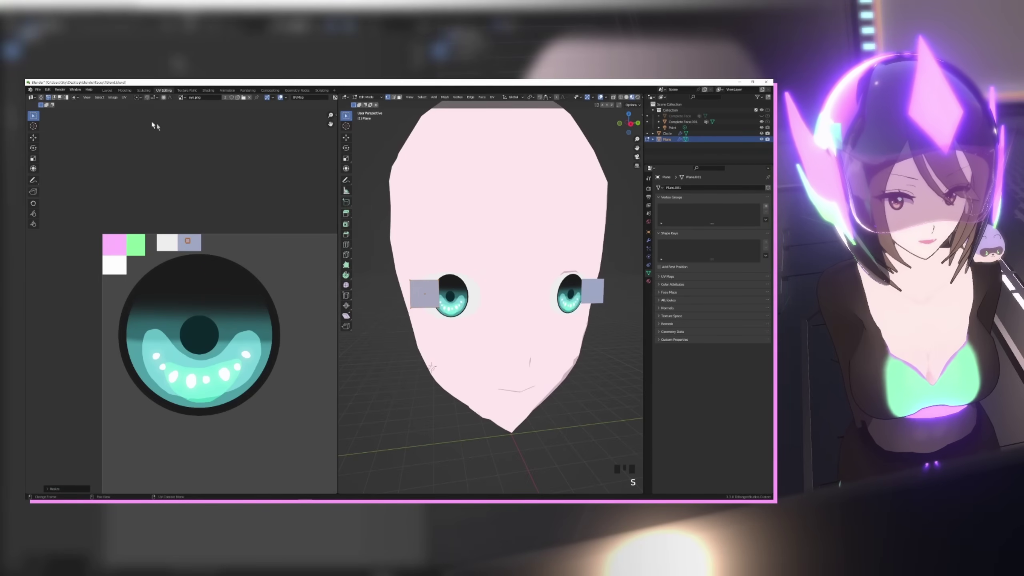
# - Return to the Layout workspace, scale the plane down, and move it to the eye white's upper outer corner
pyautogui.click(107, 90)
pyautogui.scroll(3, 327, 294)
pyautogui.moveTo(313, 301); pyautogui.dragTo(385, 299, button='middle')
pyautogui.scroll(-2, 385, 299)
pyautogui.click(568, 124)
pyautogui.scroll(2, 371, 258)
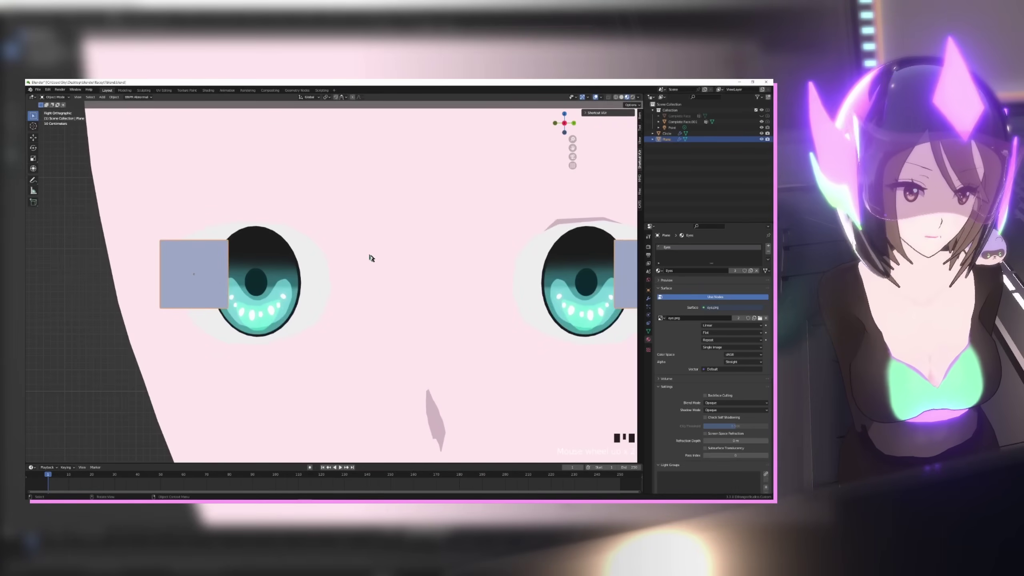
pyautogui.press('s')
pyautogui.click(290, 233)
pyautogui.press('g')
pyautogui.click(286, 230)
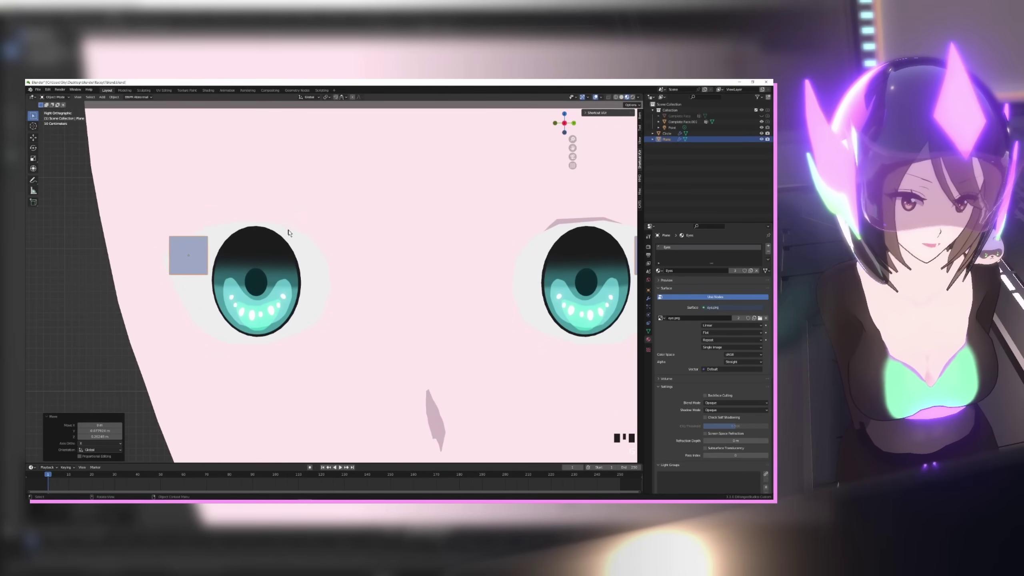
# - Adjust the plane's depth against the eye from the side, and enlarge it slightly in front view
pyautogui.moveTo(286, 230); pyautogui.dragTo(423, 281, button='middle')
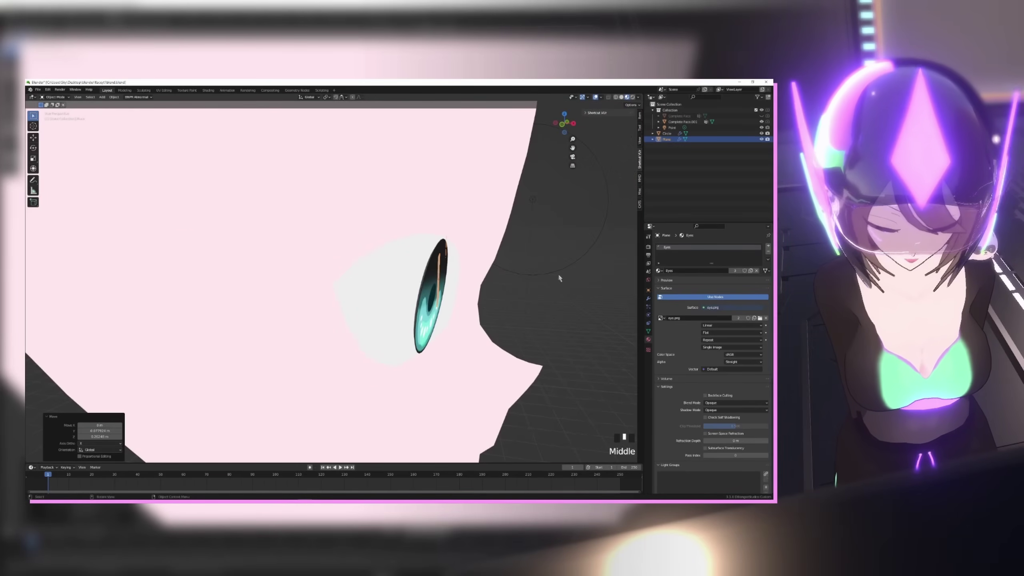
pyautogui.click(573, 123)
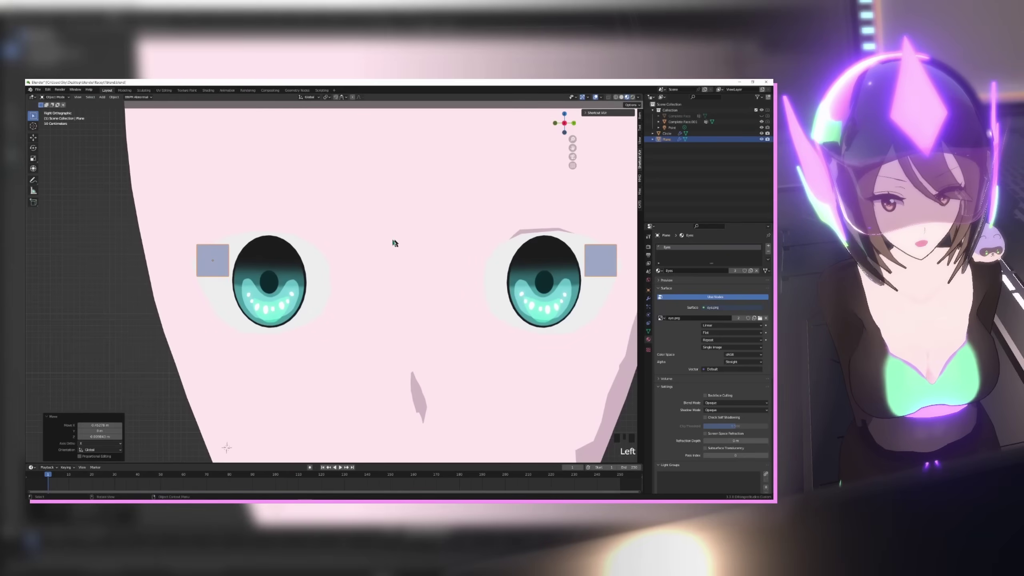
pyautogui.press('s')
pyautogui.click(334, 236)
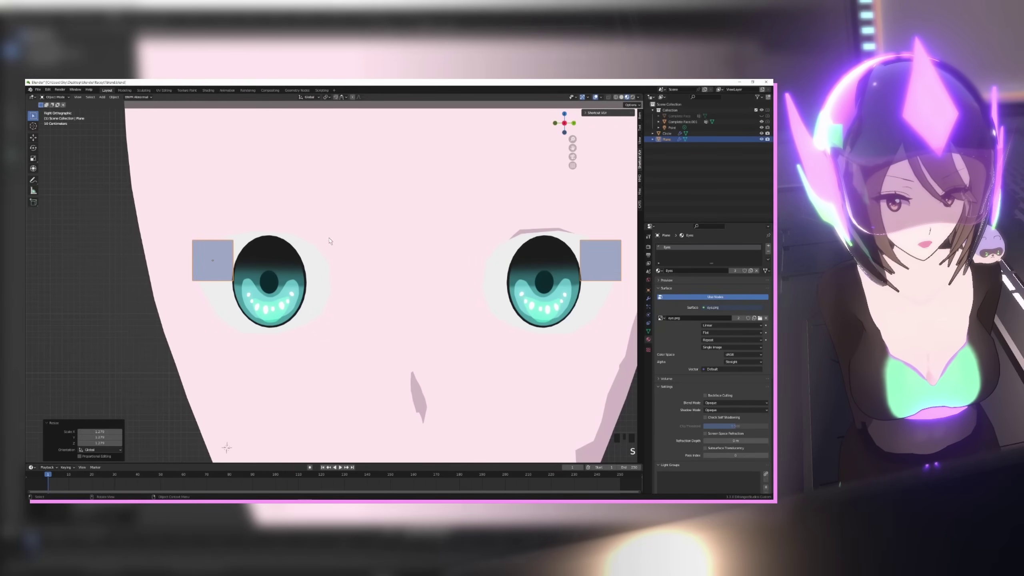
# - Stretch the plane along the Y axis and move it across the upper part of the eye
pyautogui.press('z')
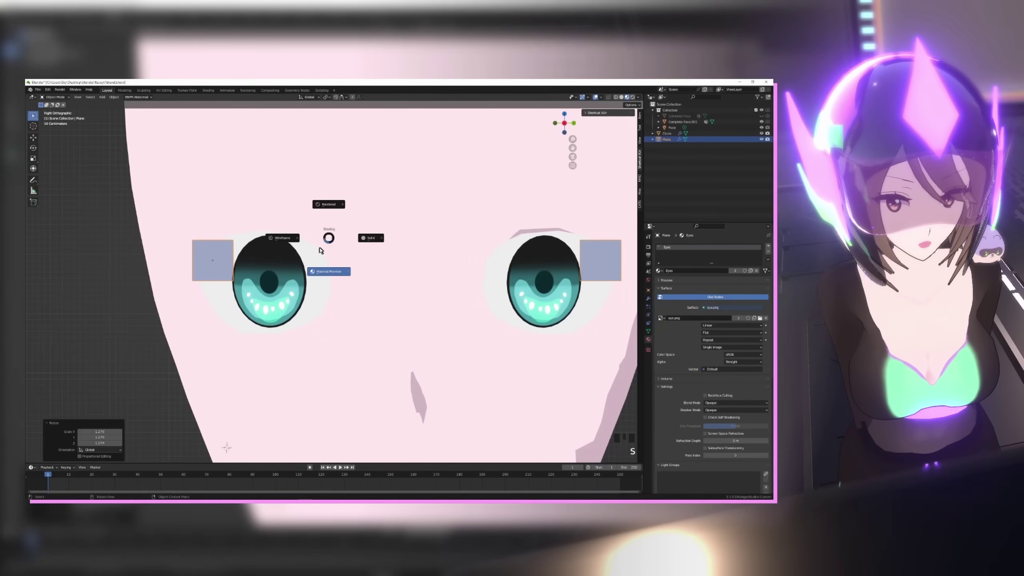
pyautogui.click(243, 325)
pyautogui.press('s')
pyautogui.press('y')
pyautogui.click(470, 296)
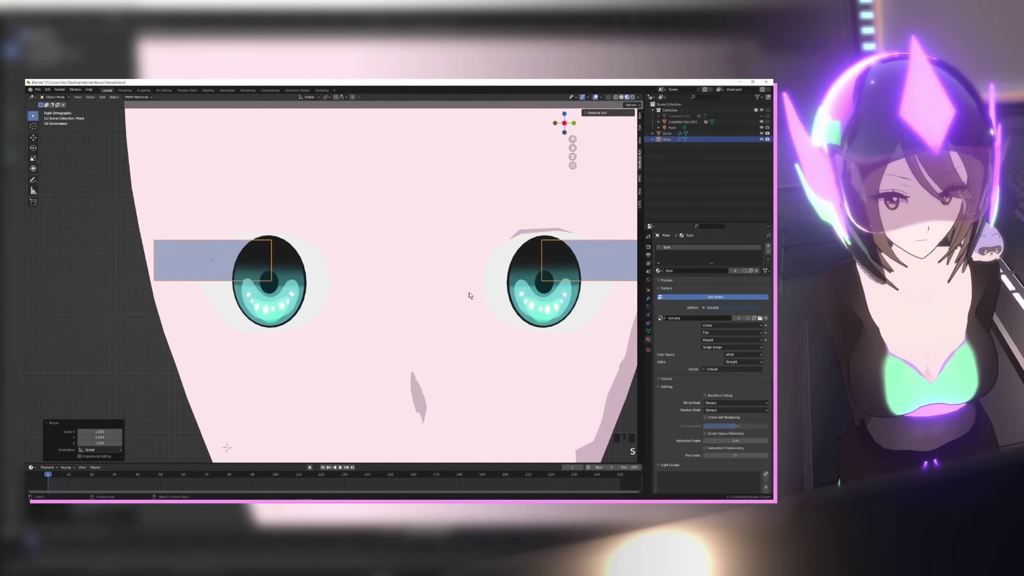
pyautogui.press('g')
pyautogui.click(451, 299)
# - Move the plane's vertices in Edit Mode to fit it between the iris and the upper eye white
pyautogui.moveTo(450, 299); pyautogui.dragTo(475, 293, button='middle')
pyautogui.press('Tab')
pyautogui.press('g')
pyautogui.click(264, 231)
pyautogui.press('Tab')
pyautogui.scroll(-6, 447, 315)
pyautogui.moveTo(427, 342); pyautogui.dragTo(395, 406, button='middle')
pyautogui.scroll(2, 383, 371)
# - Extrude the plane's top edge upwards past the top of the eye white and adjust its position
pyautogui.press('Tab')
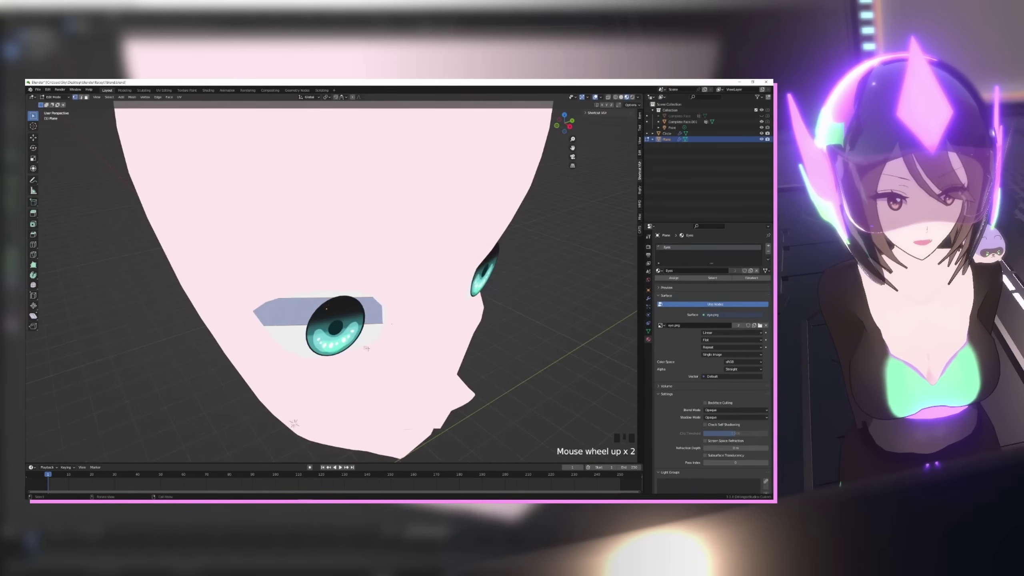
pyautogui.press('Tab')
pyautogui.moveTo(353, 327); pyautogui.dragTo(471, 302, button='middle')
pyautogui.press('Tab')
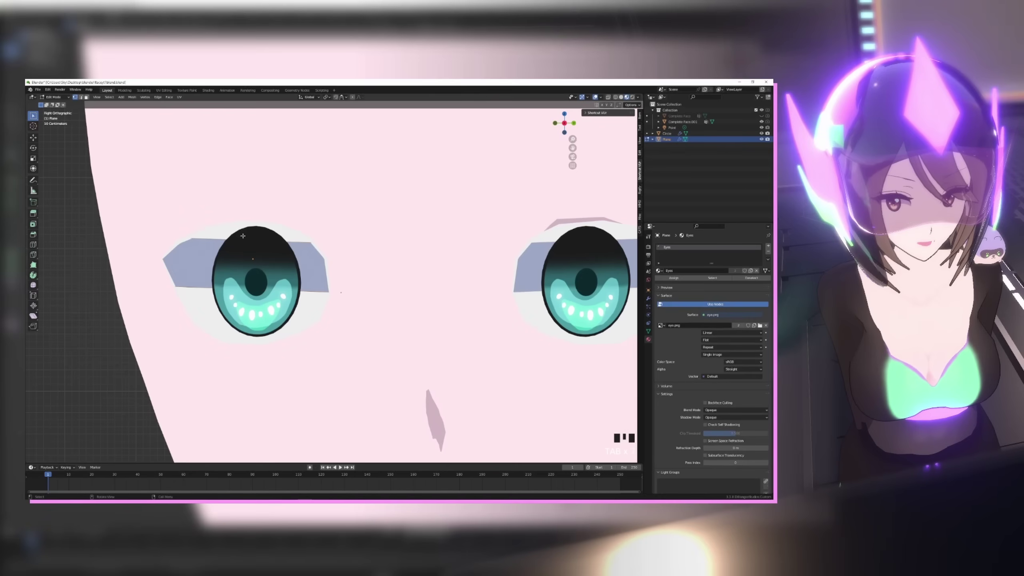
pyautogui.press('g')
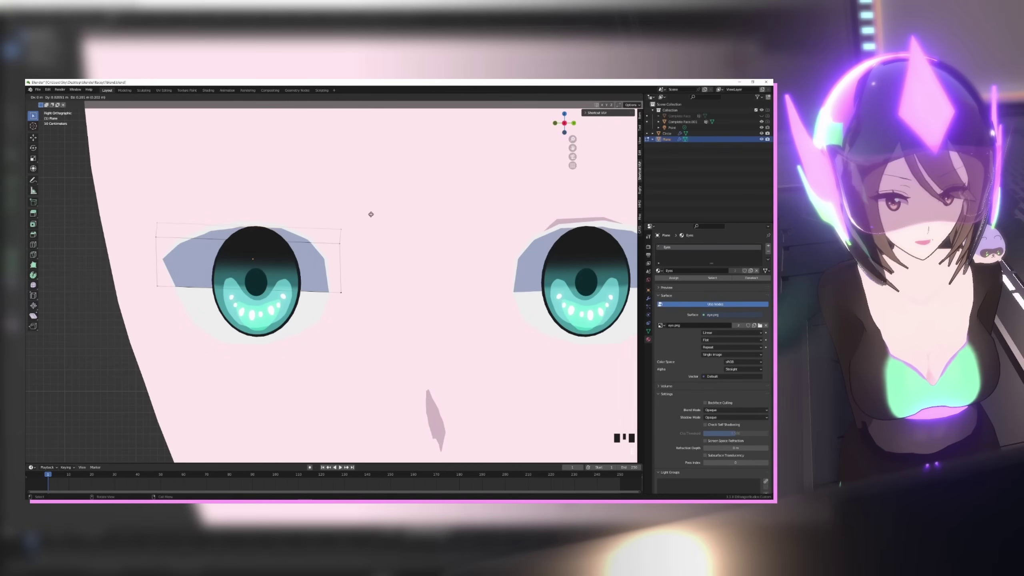
pyautogui.click(372, 211)
pyautogui.press('g')
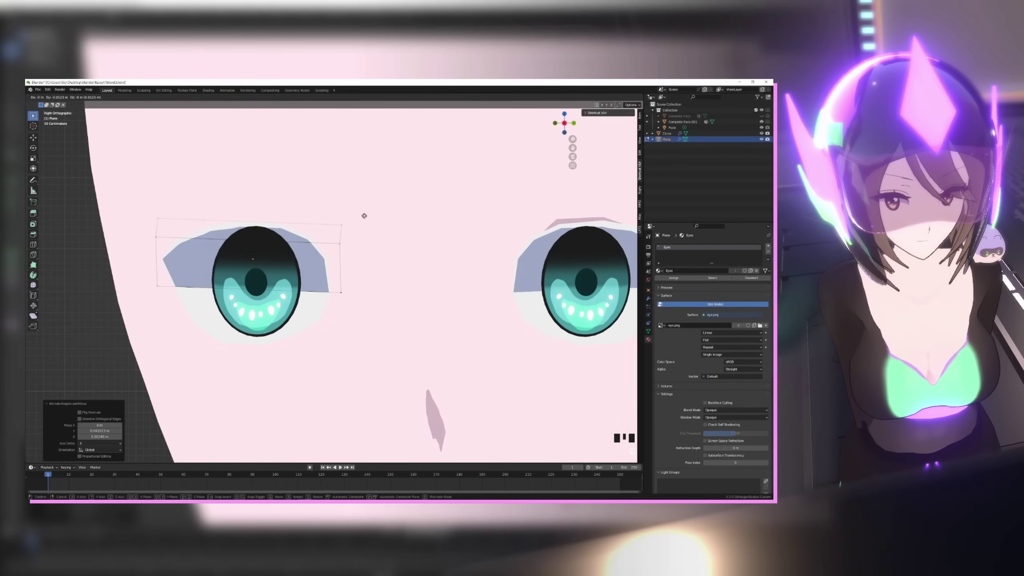
# - Move the plane's selected vertices in depth from the side so it follows the eye white's surface
pyautogui.press('g')
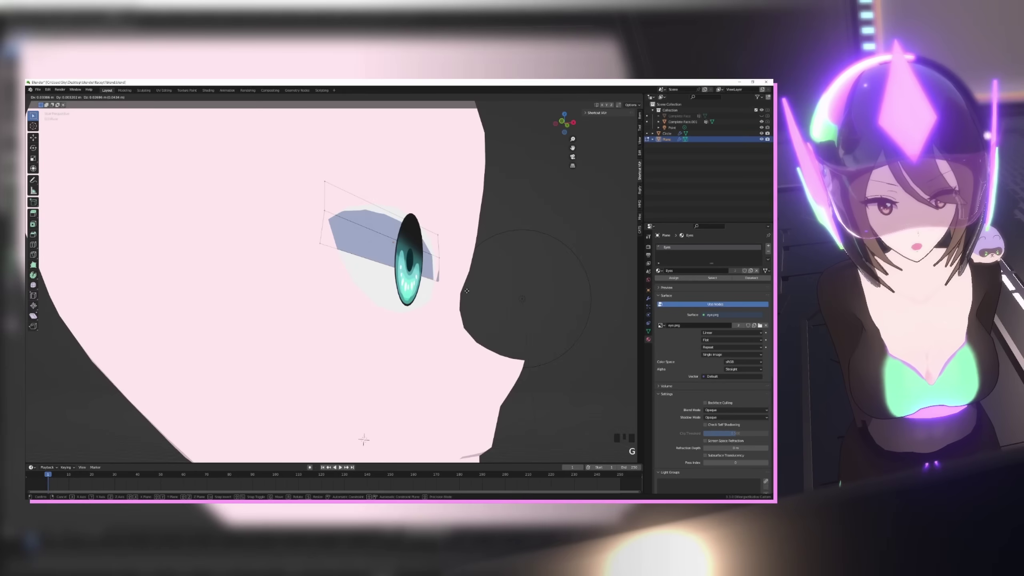
pyautogui.click(467, 290)
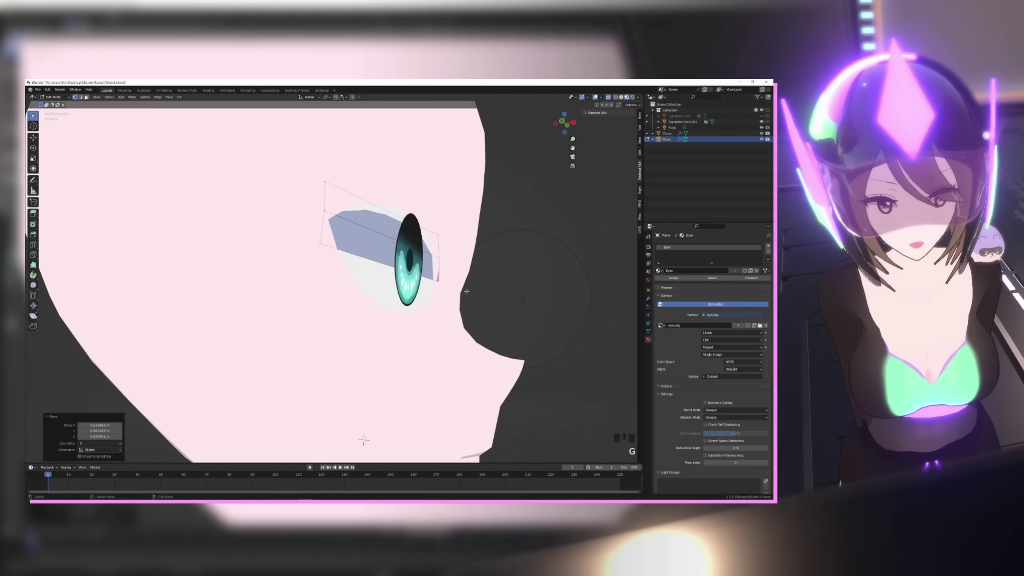
pyautogui.moveTo(467, 290); pyautogui.dragTo(451, 279, button='middle')
pyautogui.press('g')
pyautogui.click(447, 275)
pyautogui.press('g')
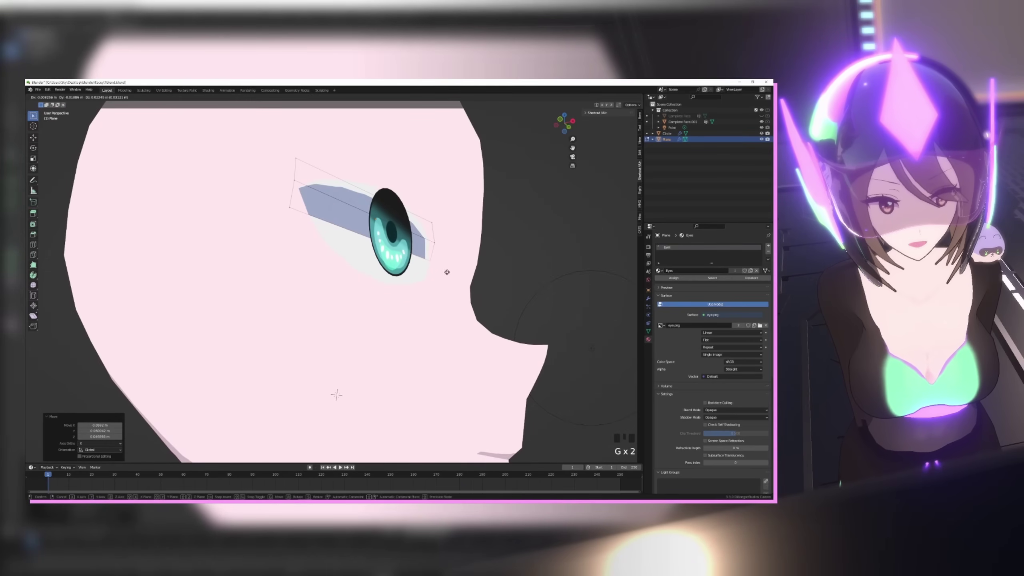
pyautogui.click(451, 271)
# - Add four evenly spaced vertical loop cuts across the eye shadow plane
pyautogui.moveTo(451, 271); pyautogui.dragTo(431, 259, button='middle')
pyautogui.hotkey('ctrl', 'r')
pyautogui.scroll(3, 270, 245)
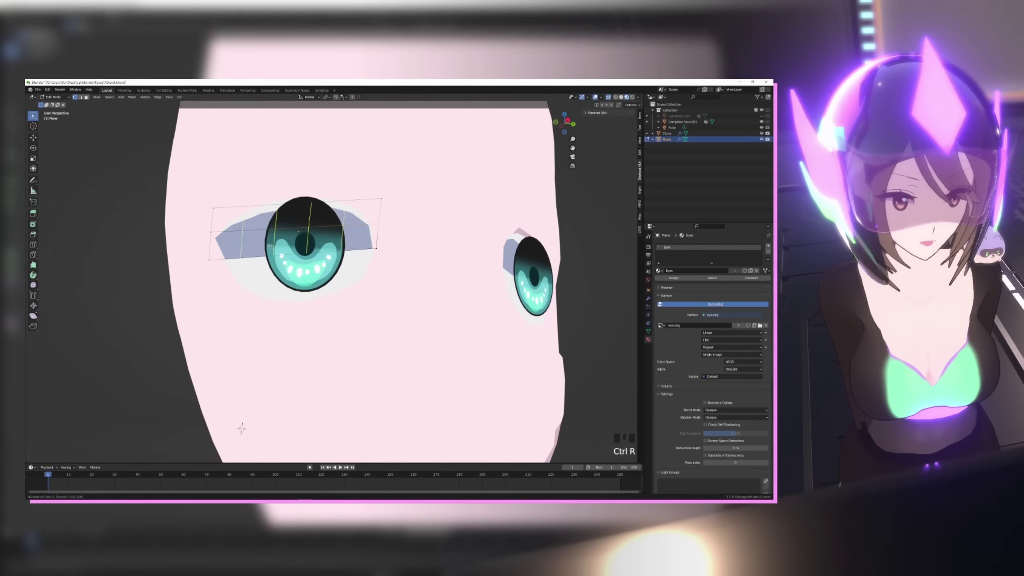
pyautogui.click(270, 245)
pyautogui.click(270, 245)
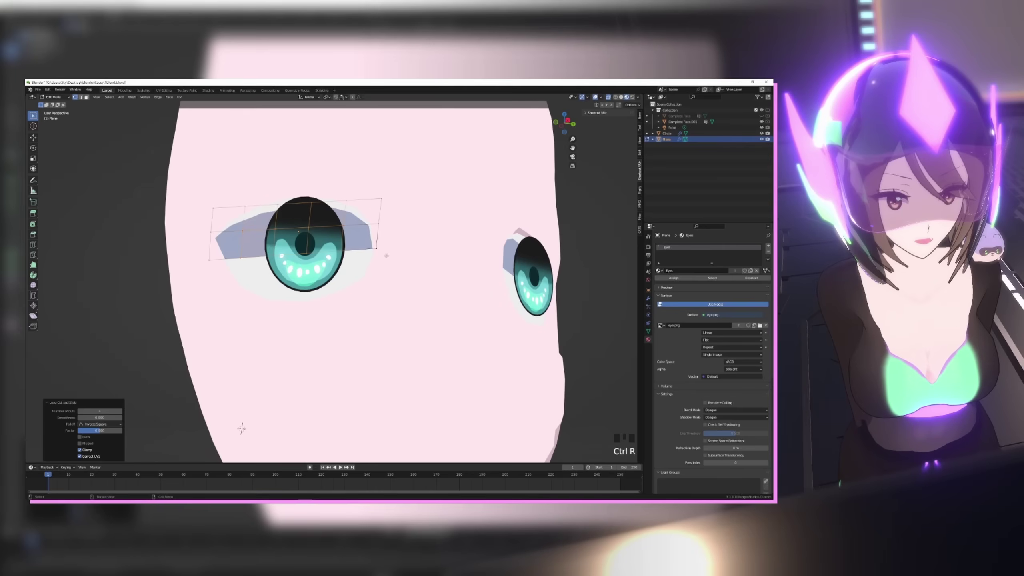
# - Reposition the eye shadow plane's vertices one by one so it curves with the eye white, and return to Object Mode
pyautogui.scroll(1, 389, 250)
pyautogui.moveTo(393, 242); pyautogui.dragTo(394, 181, button='middle')
pyautogui.click(397, 188)
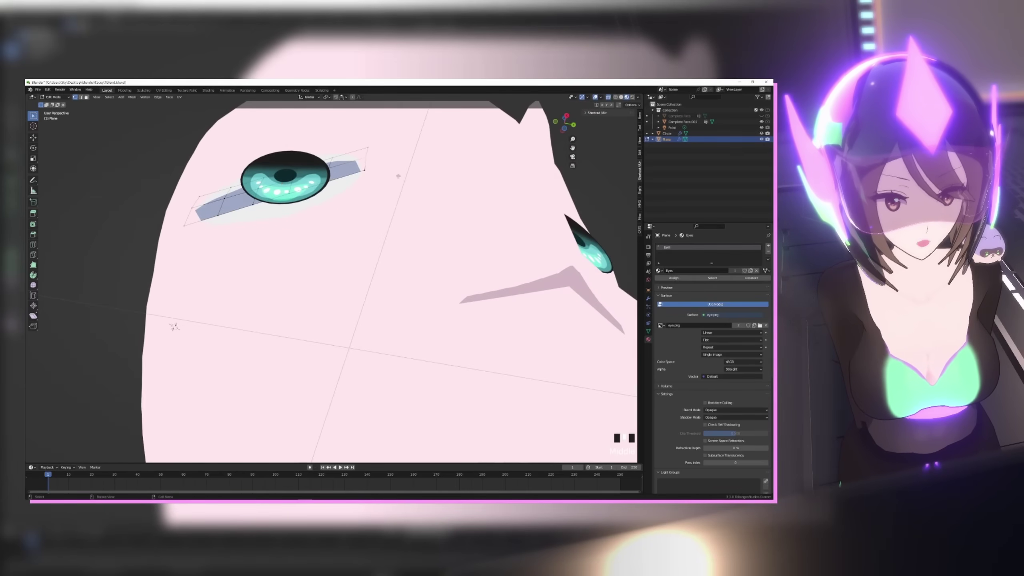
pyautogui.press('g')
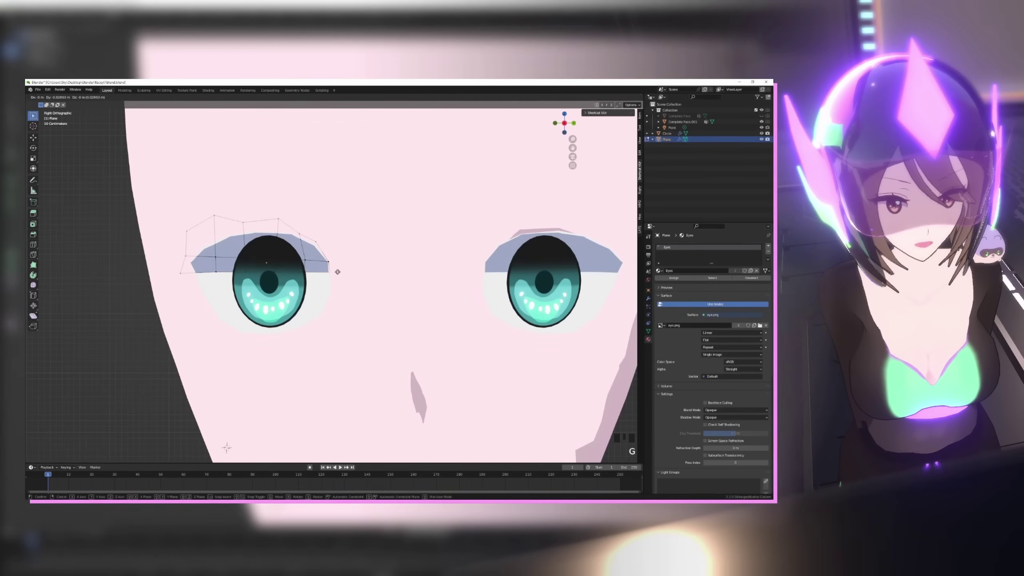
pyautogui.click(337, 271)
pyautogui.scroll(1, 338, 272)
pyautogui.moveTo(337, 272); pyautogui.dragTo(343, 320, button='middle')
pyautogui.click(347, 299)
pyautogui.press('Tab')
pyautogui.click(221, 320)
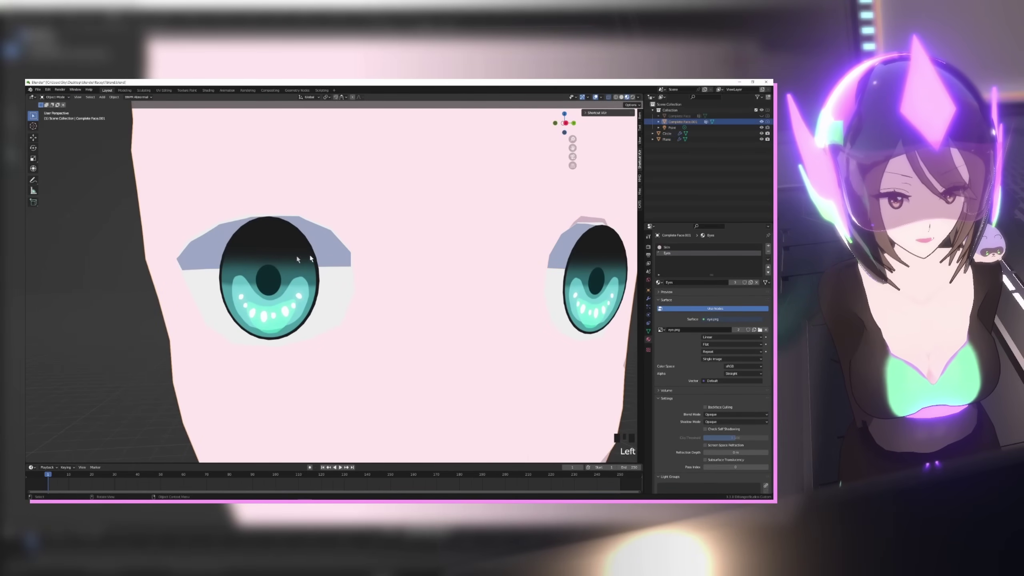
# - Raise the interior vertices of the shadow plane's lower two rows along Z to lift its lower edge
pyautogui.moveTo(365, 276); pyautogui.dragTo(397, 282, button='middle')
pyautogui.click(248, 281)
pyautogui.press('Tab')
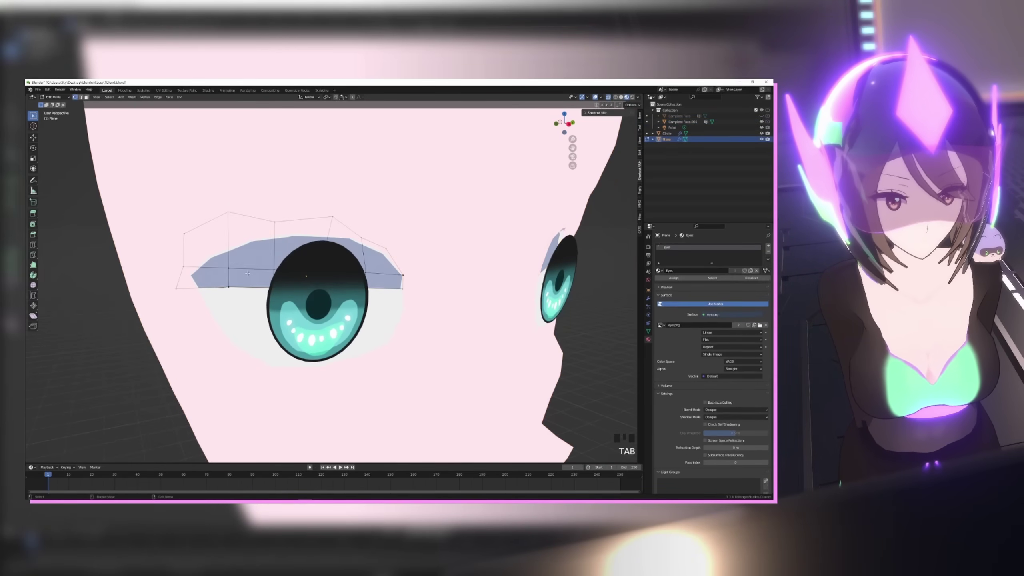
pyautogui.moveTo(111, 205); pyautogui.dragTo(361, 282)
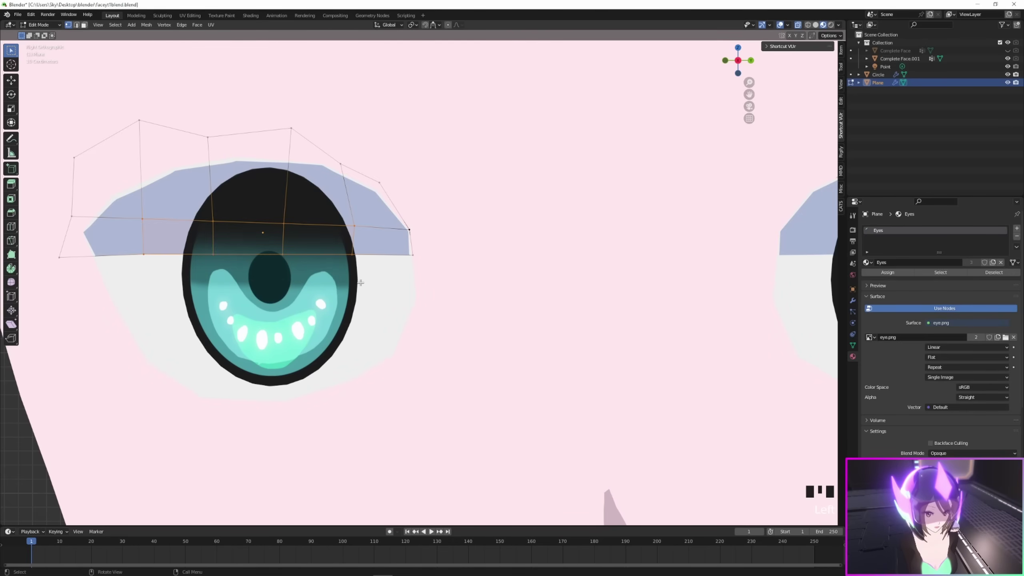
pyautogui.press('g')
pyautogui.press('z')
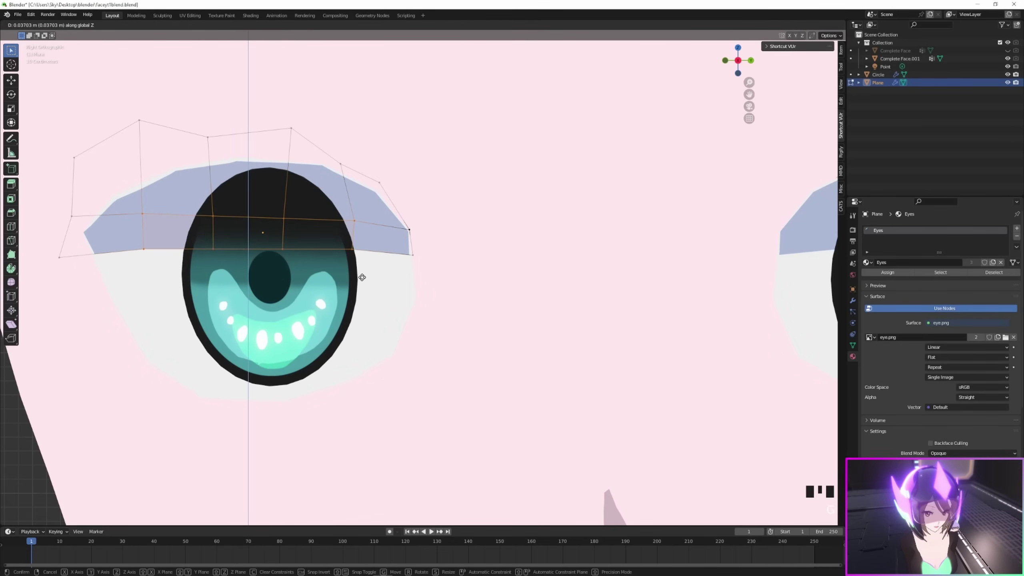
pyautogui.click(215, 207)
# - Raise the two centre vertex columns of the plane's lower rows further, and lift all four interior columns again along Z
pyautogui.moveTo(196, 199); pyautogui.dragTo(311, 268)
pyautogui.press('g')
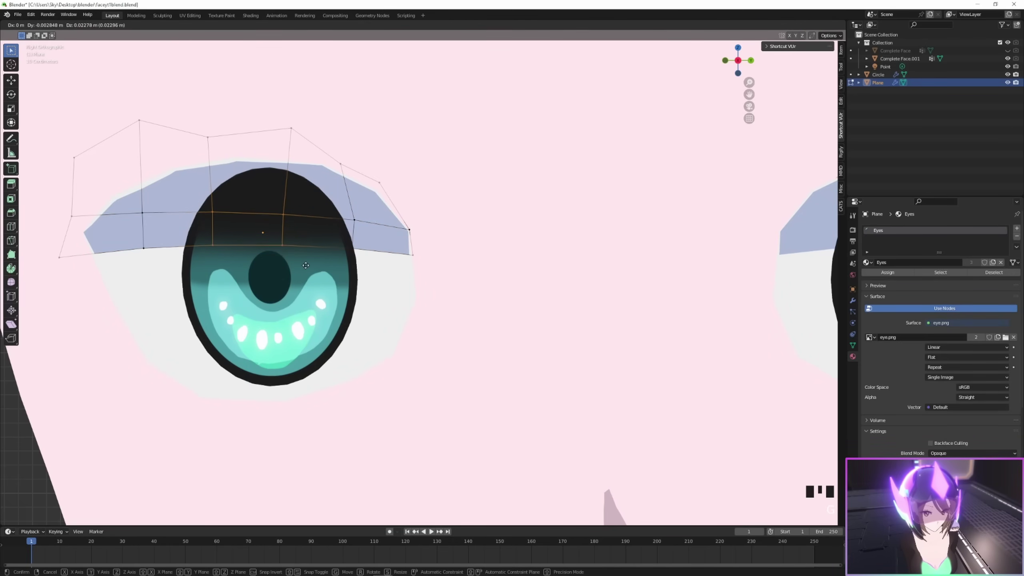
pyautogui.press('z')
pyautogui.click(211, 203)
pyautogui.moveTo(115, 200); pyautogui.dragTo(366, 280)
pyautogui.press('g')
pyautogui.press('z')
pyautogui.click(365, 276)
# - Fine-tune individual vertices on the shadow plane's lower edge over the iris to smooth the arch, and leave Edit Mode
pyautogui.moveTo(341, 238); pyautogui.dragTo(368, 261)
pyautogui.press('g')
pyautogui.click(370, 259)
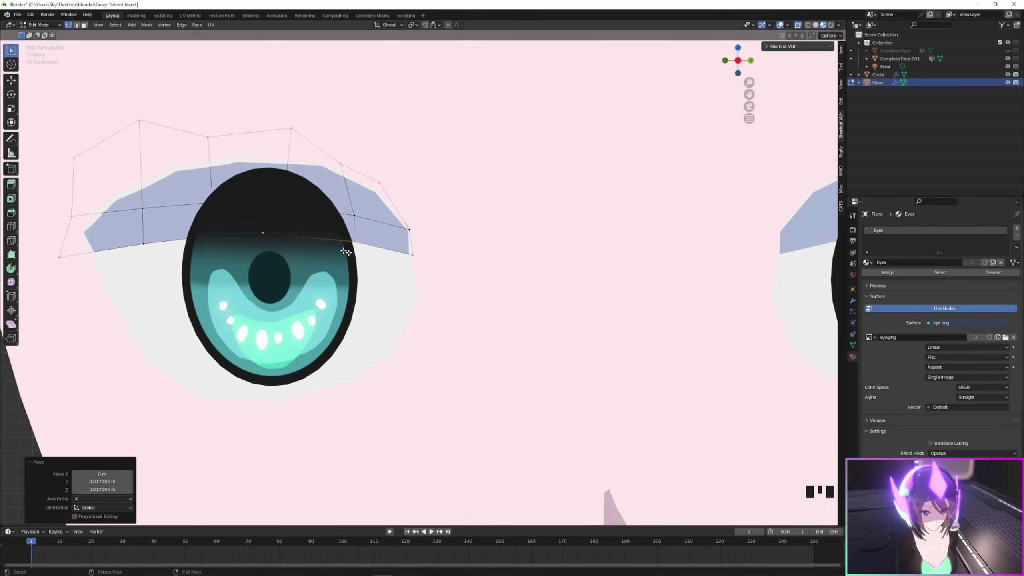
pyautogui.moveTo(257, 224); pyautogui.dragTo(302, 251)
pyautogui.press('g')
pyautogui.click(304, 250)
pyautogui.press('Tab')
pyautogui.scroll(-4, 407, 387)
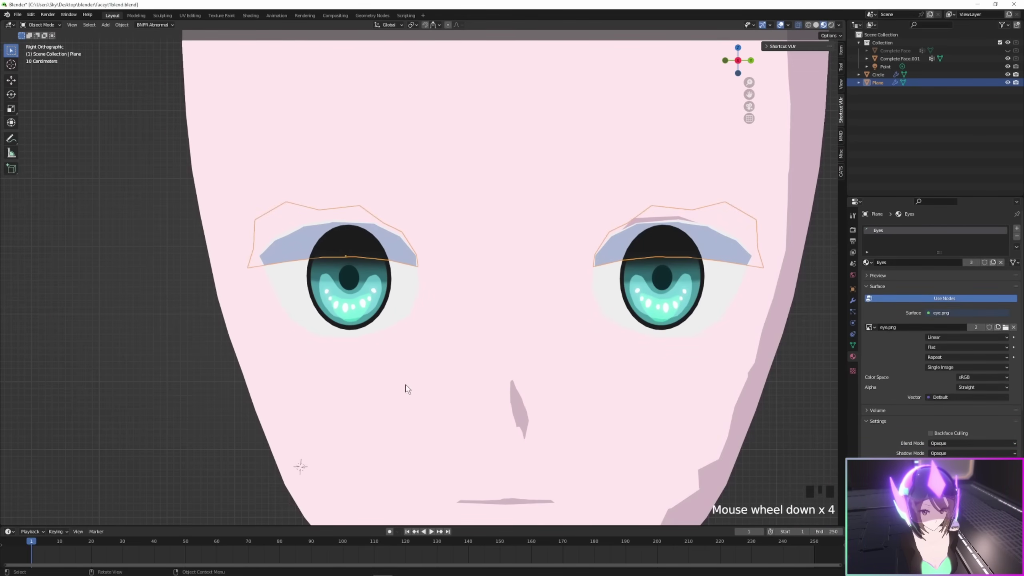
pyautogui.click(789, 400)
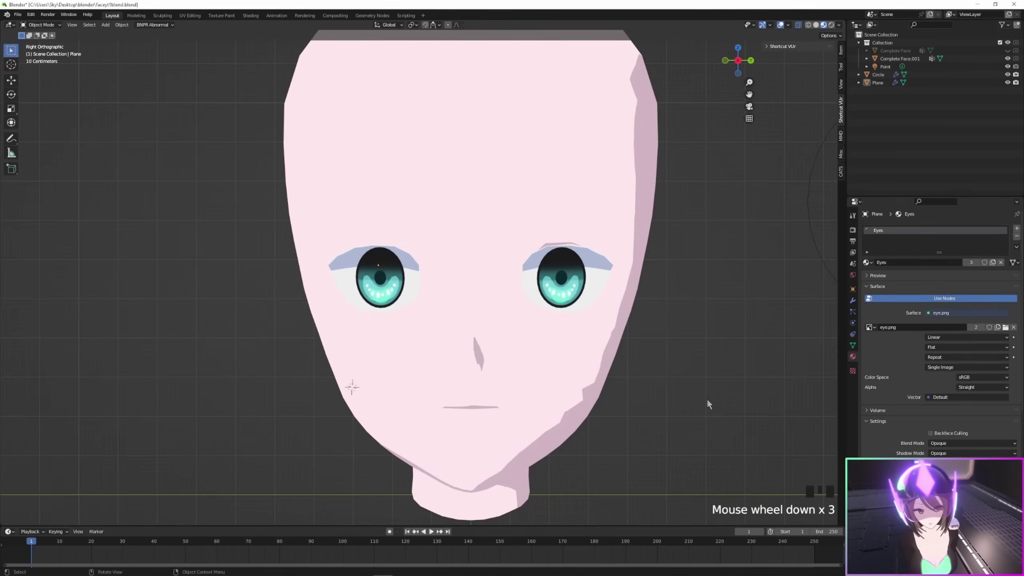
pyautogui.scroll(3, 707, 399)
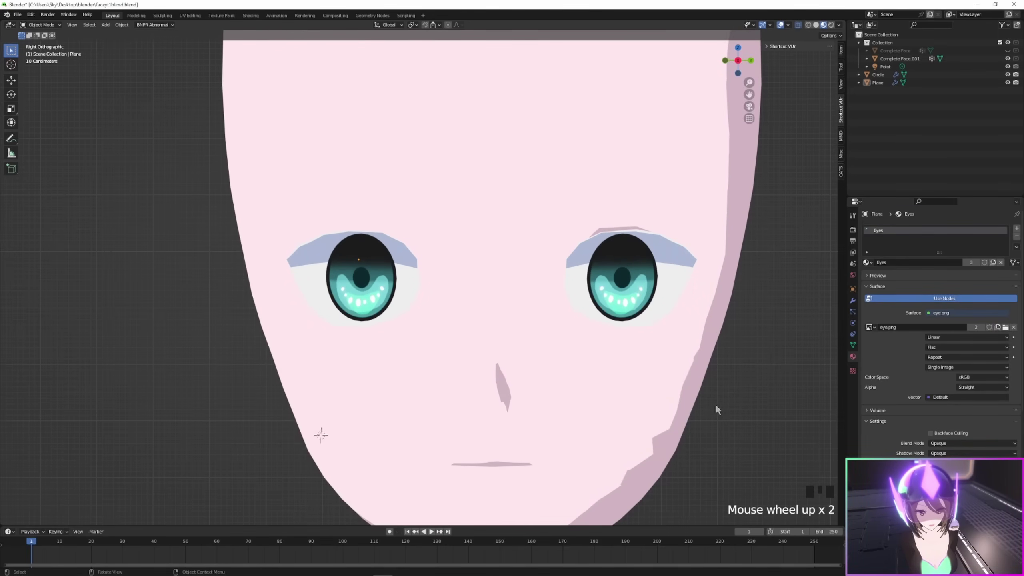
pyautogui.scroll(2, 716, 408)
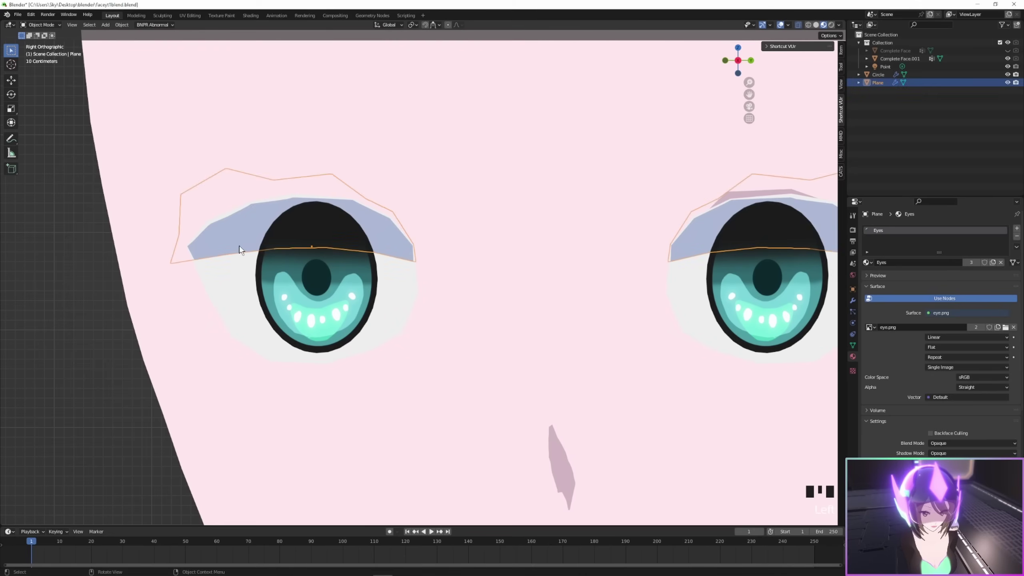
pyautogui.scroll(-5, 419, 283)
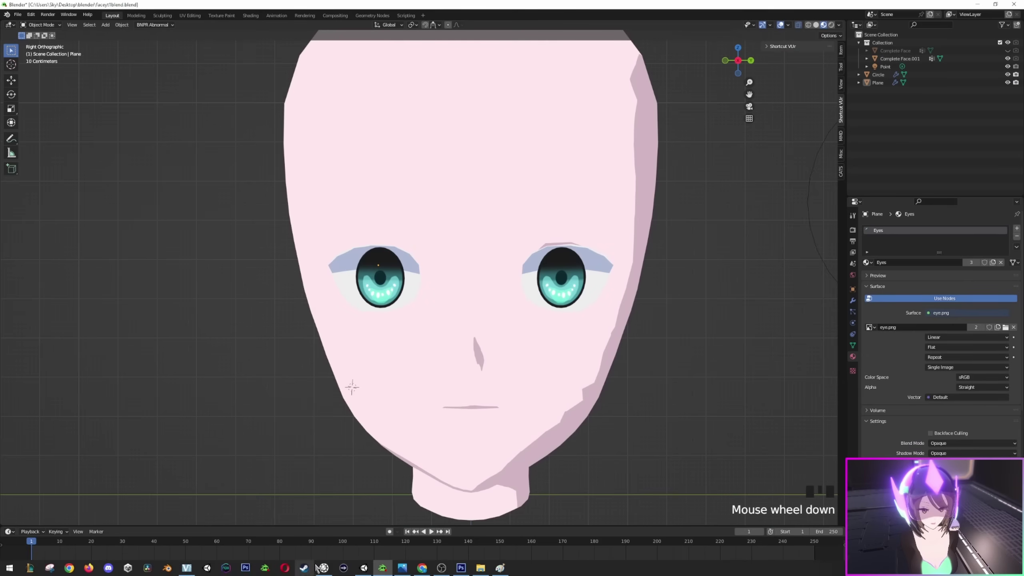
# - Switch to Paint and sketch an eye with an iris and an eyelash outline along its outer side and upper edge, undoing misplaced strokes
pyautogui.click(500, 572)
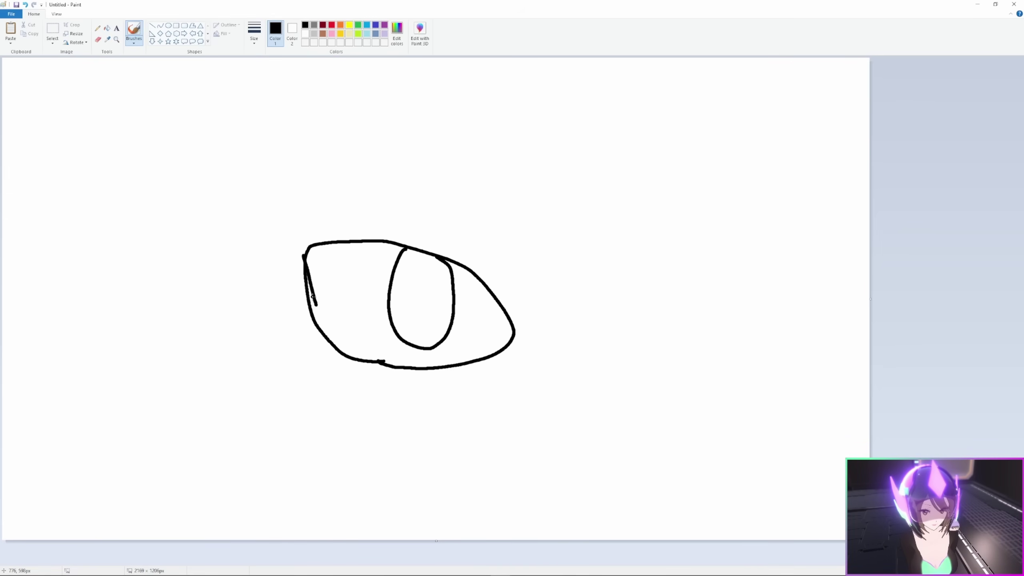
pyautogui.hotkey('ctrl', 'z')
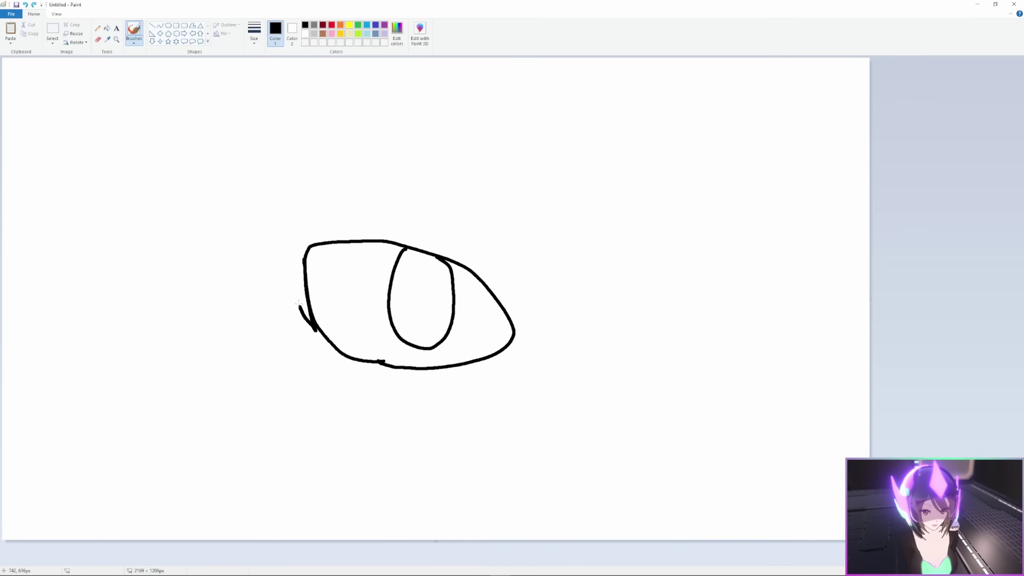
pyautogui.hotkey('ctrl', 'z')
pyautogui.moveTo(330, 344)
pyautogui.mouseDown()
pyautogui.moveTo(284, 220)
pyautogui.moveTo(441, 252)
pyautogui.mouseUp()
pyautogui.hotkey('ctrl', 'z')
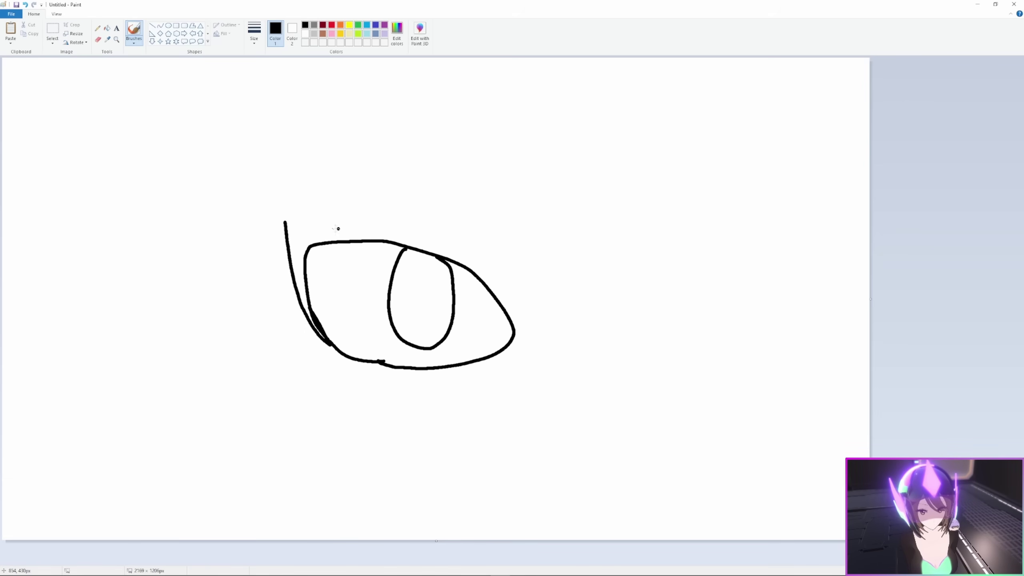
pyautogui.moveTo(280, 220)
pyautogui.mouseDown()
pyautogui.moveTo(425, 236)
pyautogui.moveTo(503, 271)
pyautogui.mouseUp()
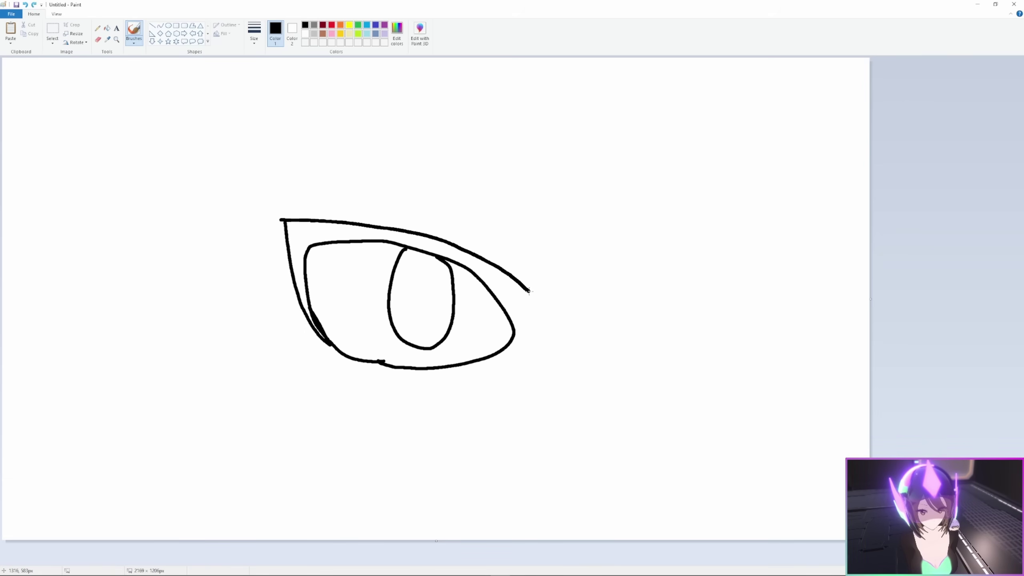
# - Finish the upper lash outline at the eye's inner corner and redraw the narrow pointed shape below it
pyautogui.moveTo(540, 302); pyautogui.dragTo(542, 304)
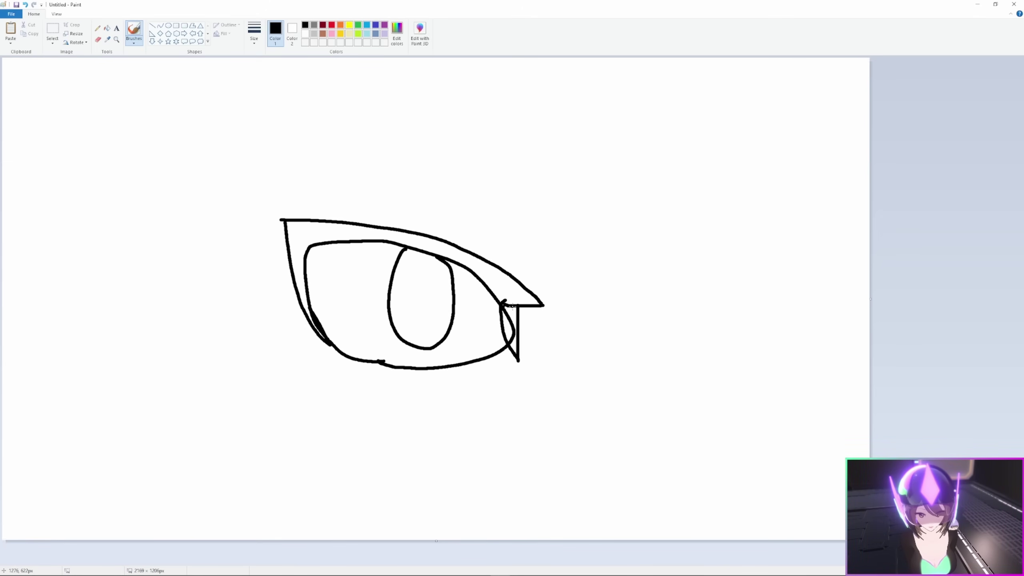
pyautogui.hotkey('ctrl', 'z')
pyautogui.moveTo(515, 307); pyautogui.dragTo(515, 325)
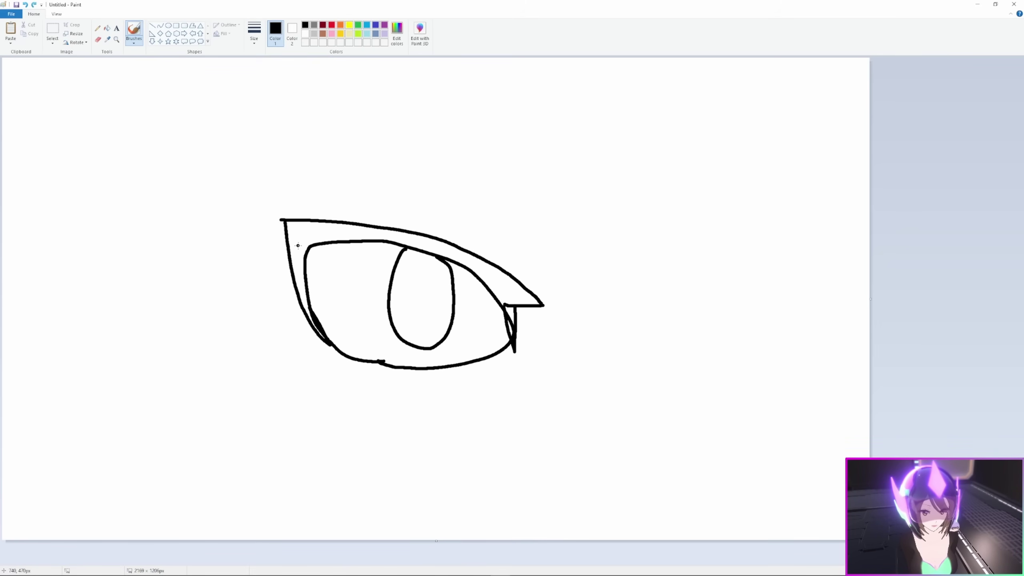
# - Sketch pointed lash spikes at the eye's outer corner and above the upper lid, undoing the last stroke
pyautogui.moveTo(298, 246)
pyautogui.mouseDown()
pyautogui.moveTo(241, 267)
pyautogui.moveTo(305, 272)
pyautogui.mouseUp()
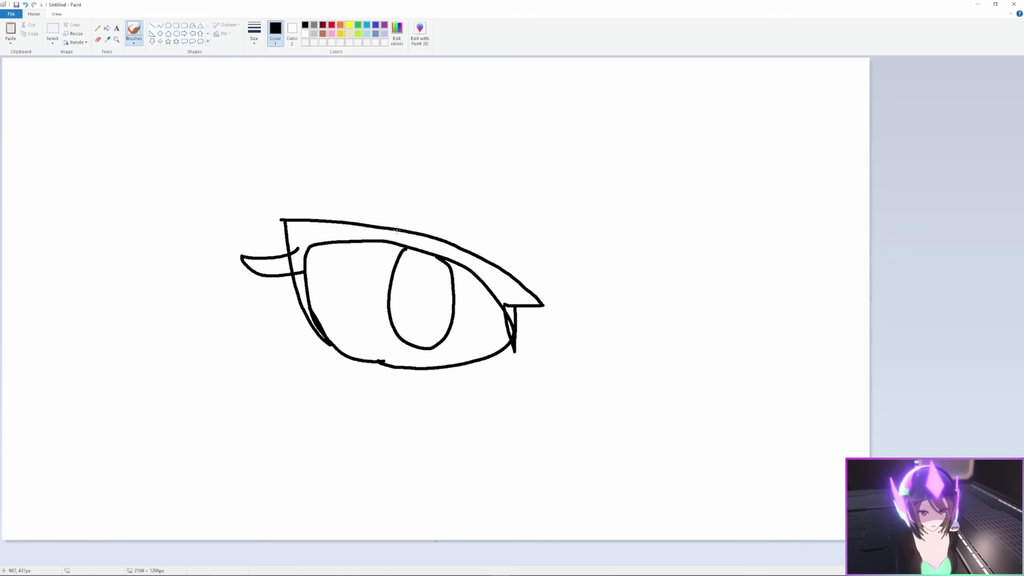
pyautogui.moveTo(340, 173); pyautogui.dragTo(374, 241)
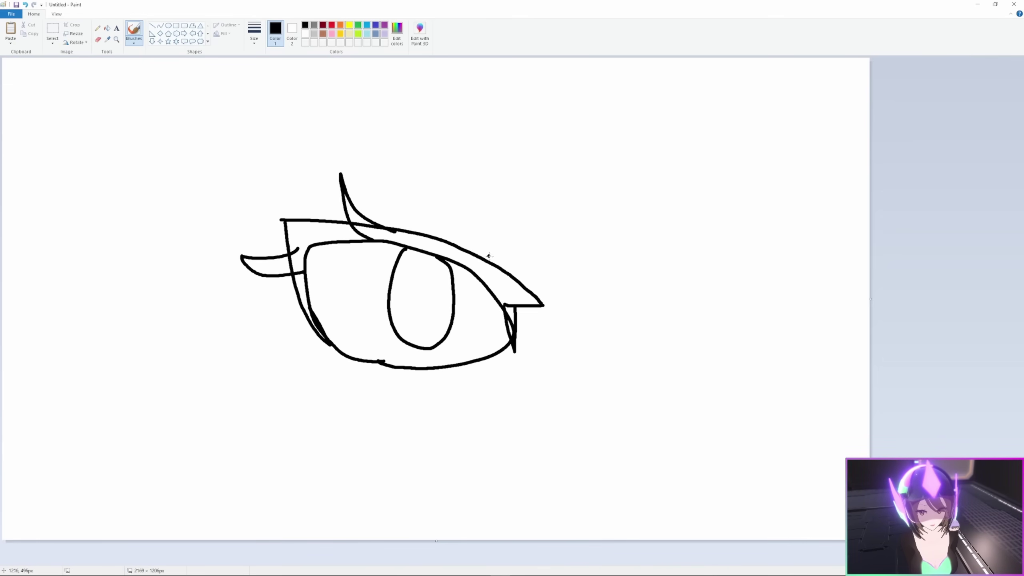
pyautogui.moveTo(479, 256)
pyautogui.mouseDown()
pyautogui.moveTo(453, 178)
pyautogui.moveTo(478, 274)
pyautogui.moveTo(441, 197)
pyautogui.moveTo(469, 280)
pyautogui.mouseUp()
pyautogui.hotkey('ctrl', 'z')
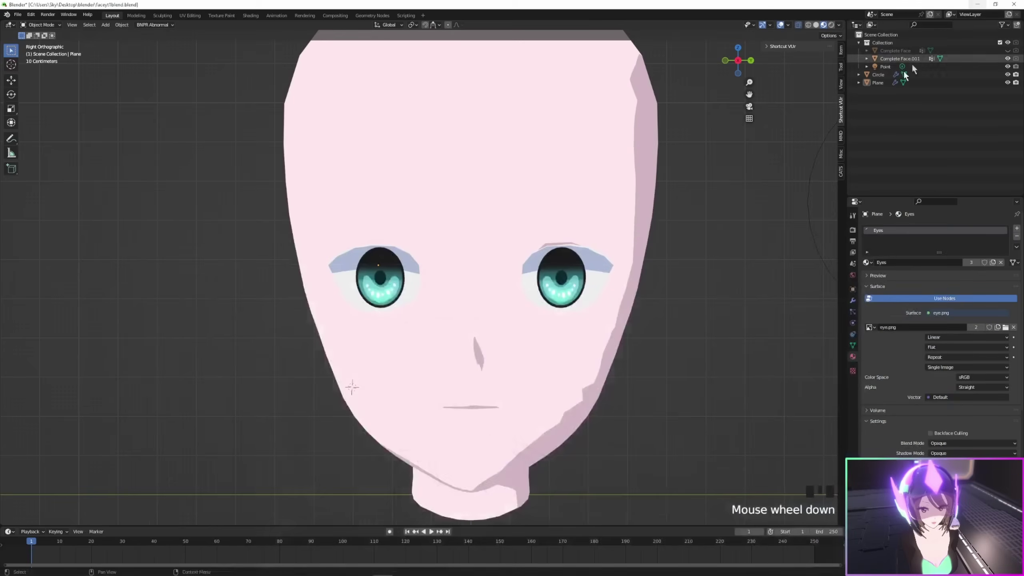
# - Switch to Blender and add a plane to the head scene, rotated 90° about the Y axis
pyautogui.scroll(2, 642, 293)
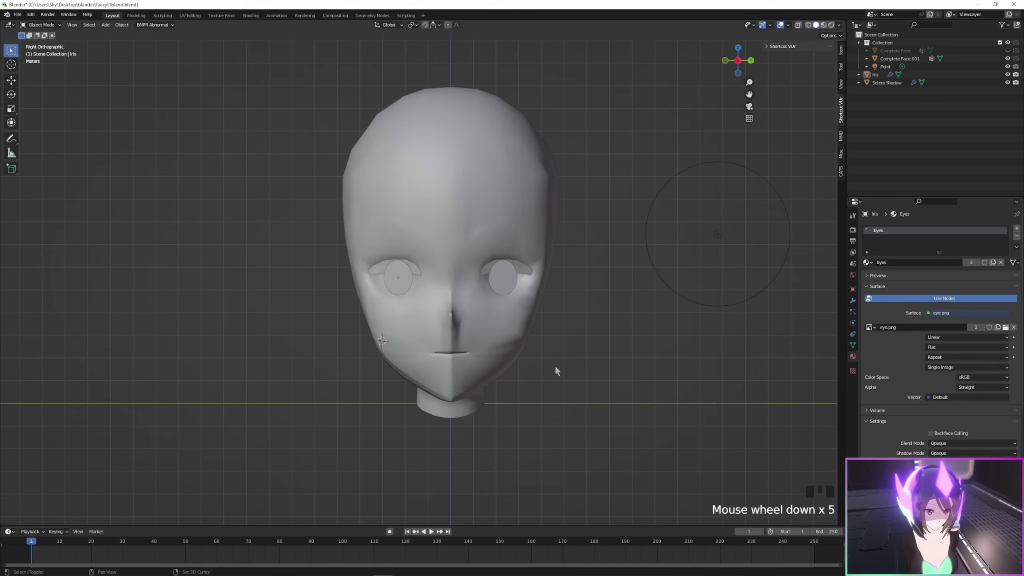
pyautogui.hotkey('shift', 'a')
pyautogui.click(582, 364)
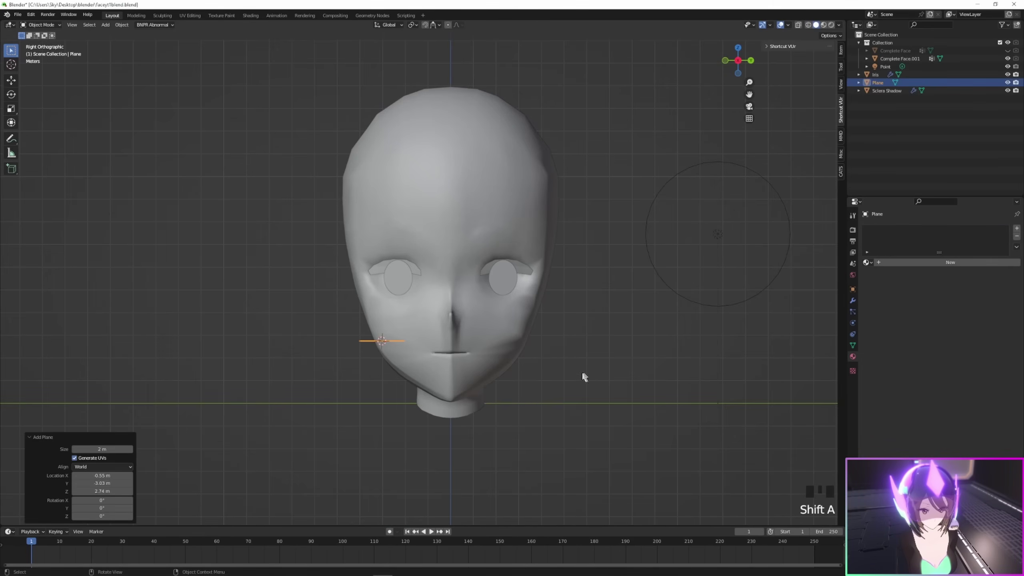
pyautogui.write('r')
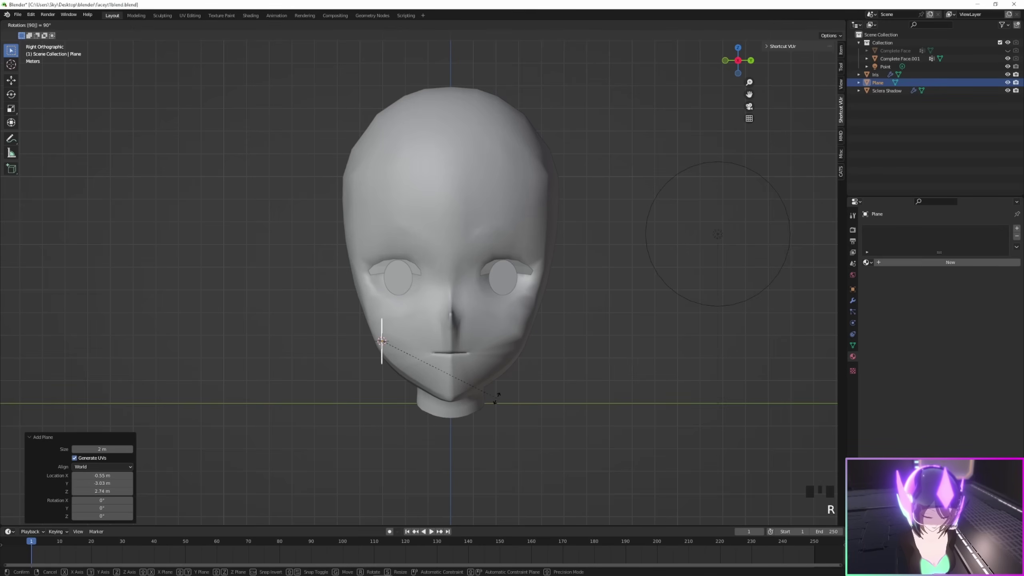
pyautogui.write('y90')
pyautogui.press('Return')
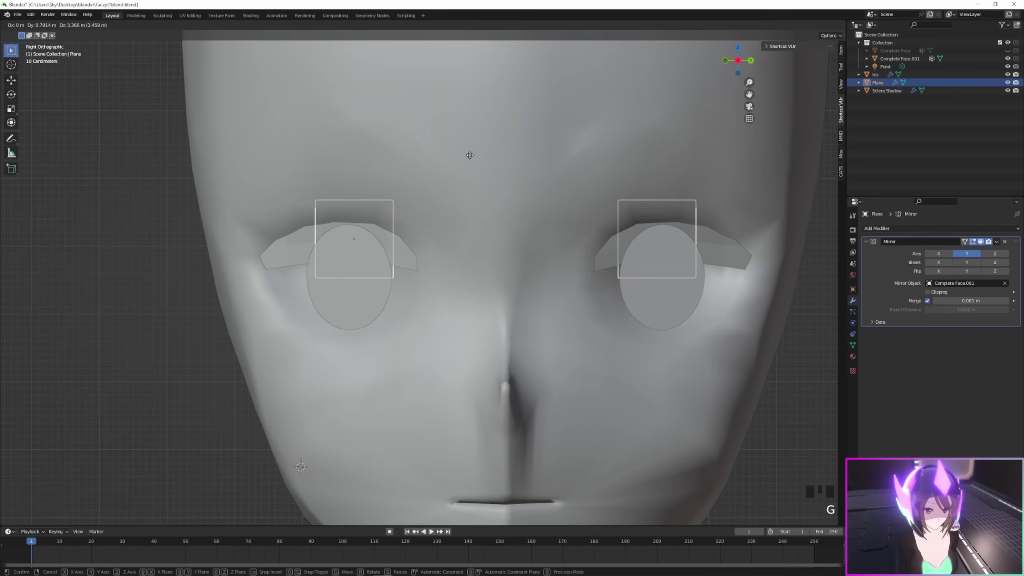
# - Position the mirrored plane over the upper part of the eye and bring it forward in front of the face
pyautogui.press('Return')
pyautogui.click(725, 60)
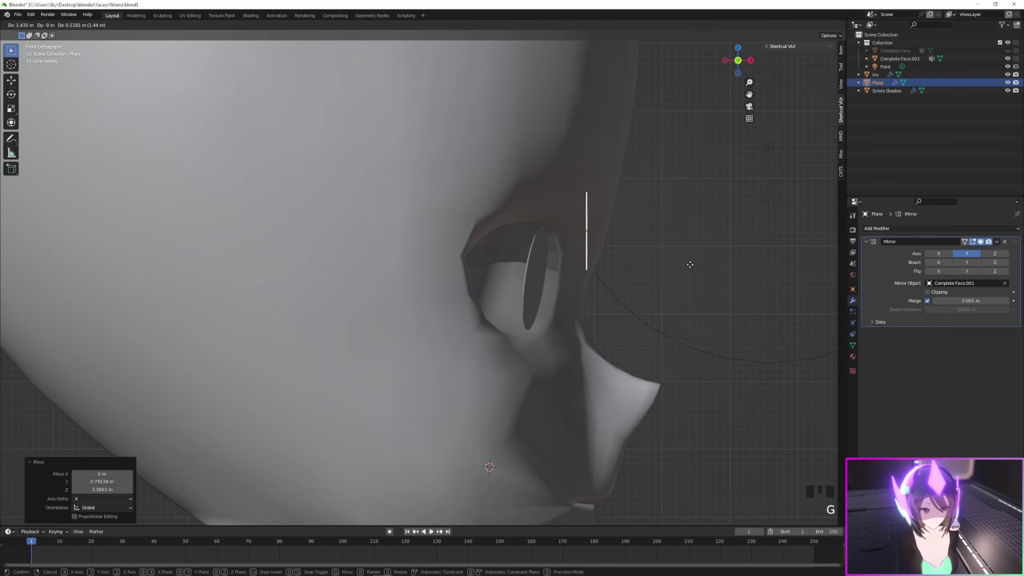
pyautogui.click(749, 61)
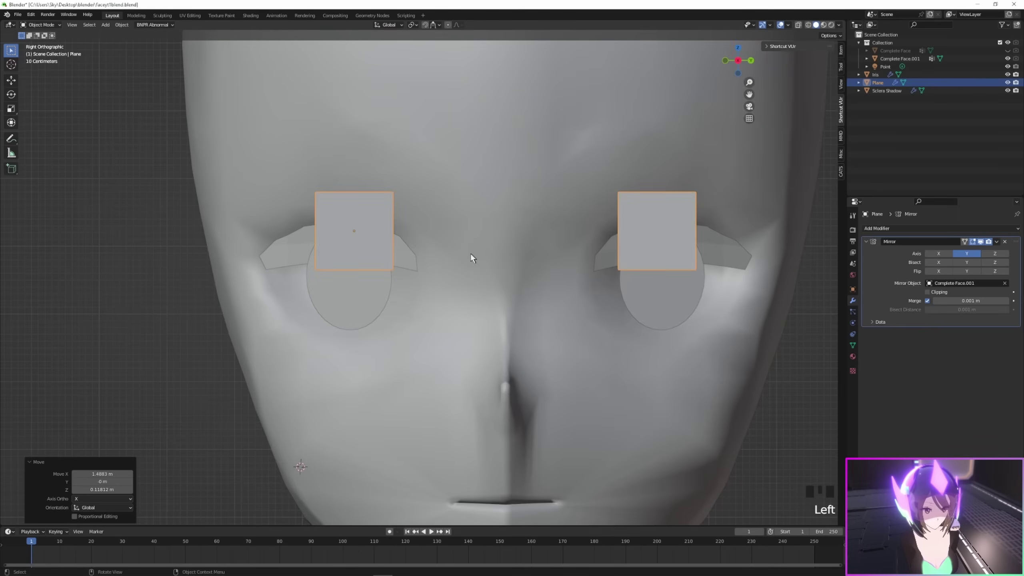
# - In Edit Mode, slant the plane beside the upper lid by raising its outer edge and lowering its inner edge
pyautogui.press('Tab')
pyautogui.scroll(-2, 471, 347)
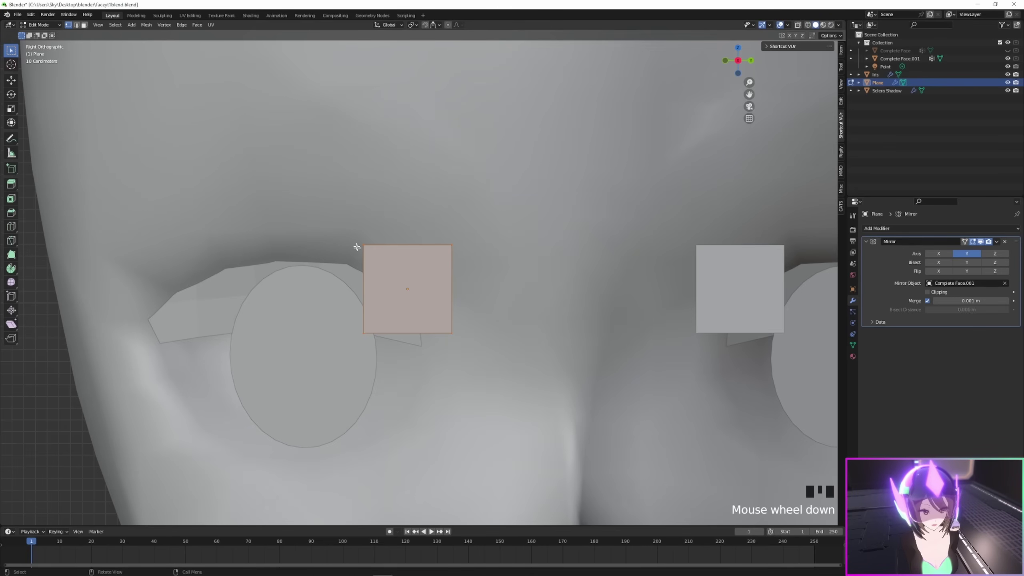
pyautogui.moveTo(339, 218); pyautogui.dragTo(393, 366)
pyautogui.press('g')
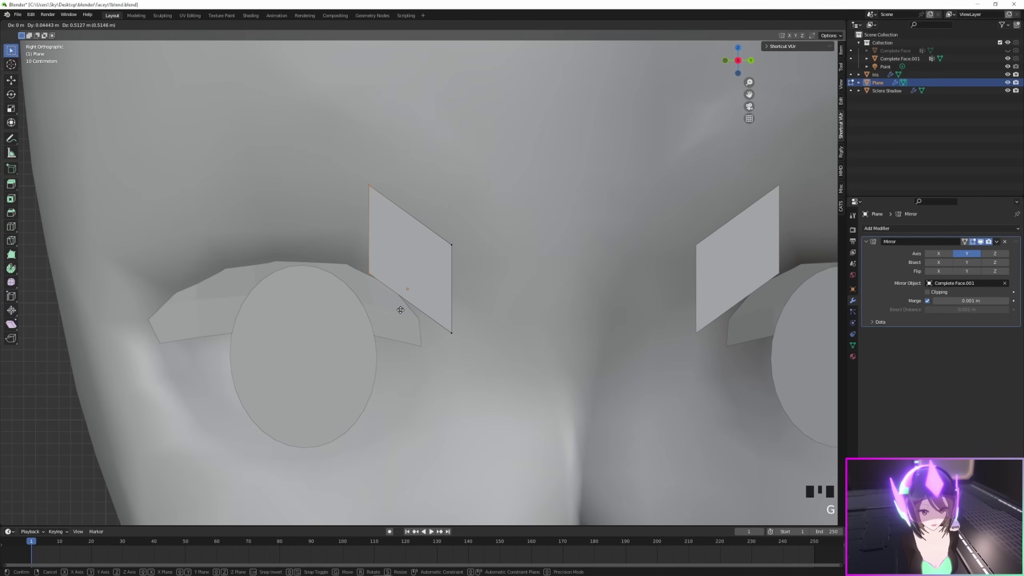
pyautogui.click(400, 310)
pyautogui.moveTo(427, 220); pyautogui.dragTo(499, 363)
pyautogui.press('g')
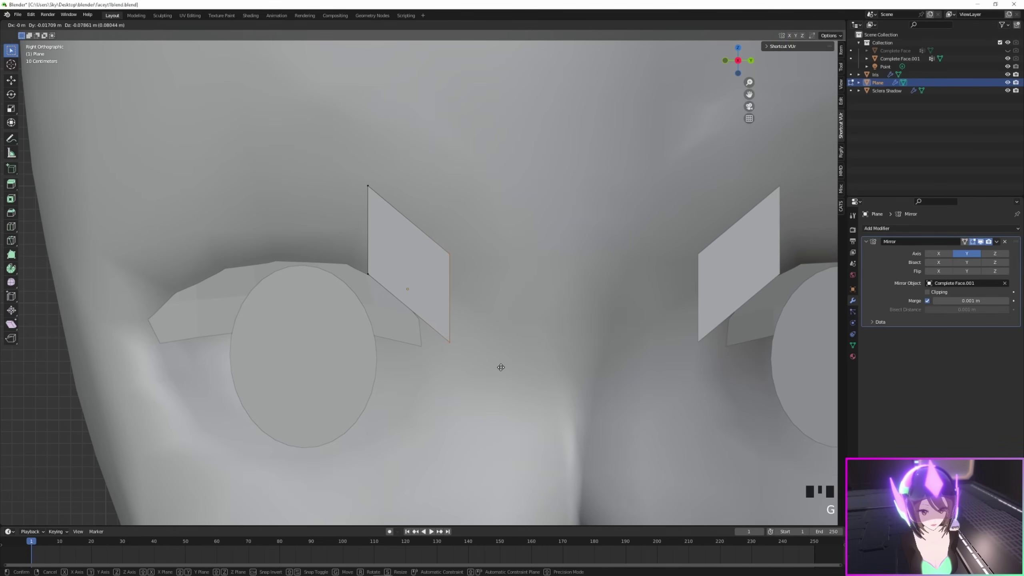
pyautogui.click(500, 368)
# - Lower the plane's top edge by about 0.41 m to narrow it into a thin lash strip
pyautogui.click(414, 222)
pyautogui.press('g')
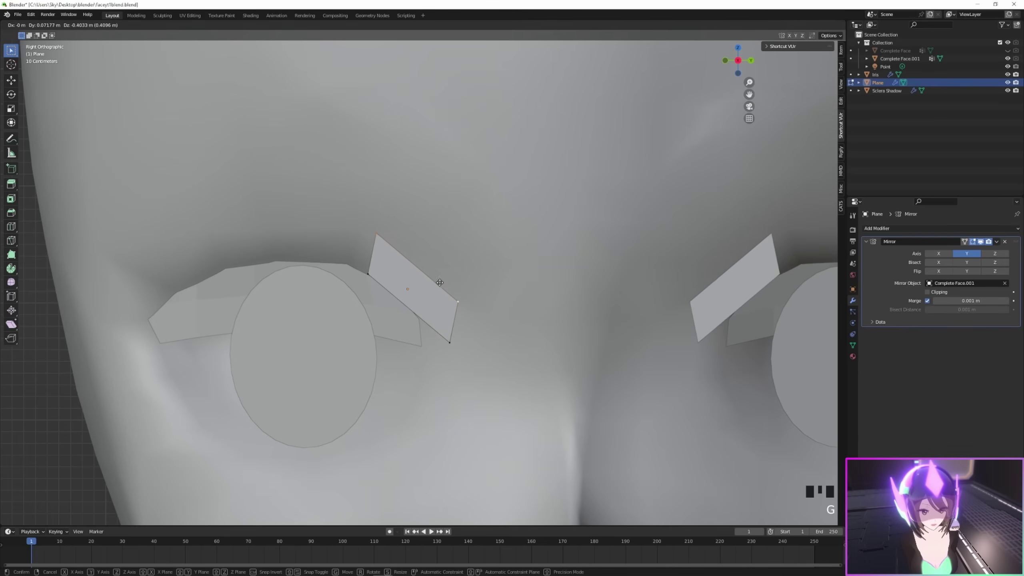
pyautogui.click(430, 282)
pyautogui.scroll(-2, 427, 279)
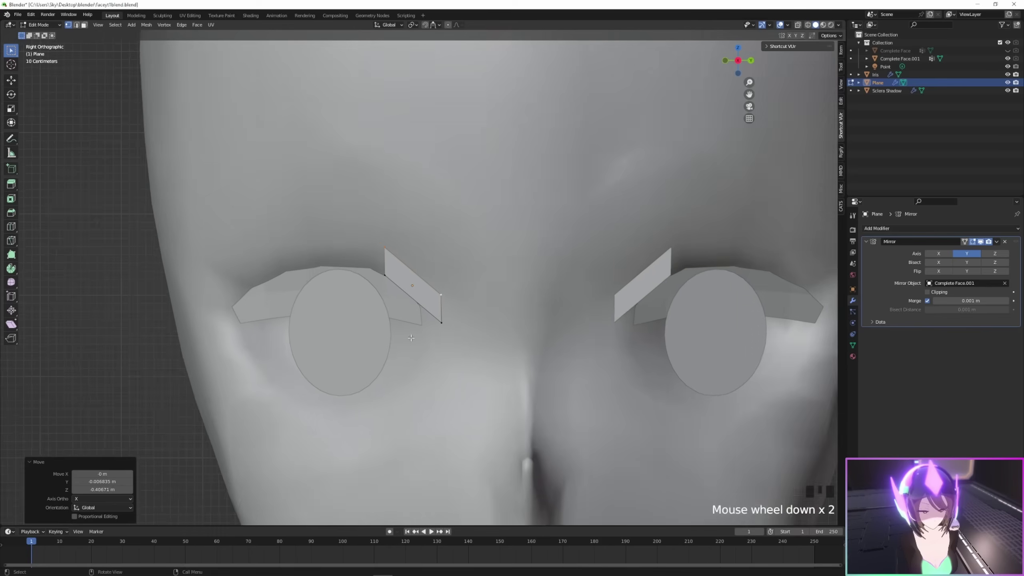
# - Extrude the strip's outer edge three times to arch it over the iris toward the outer eye corner
pyautogui.scroll(2, 427, 278)
pyautogui.moveTo(322, 200); pyautogui.dragTo(399, 301)
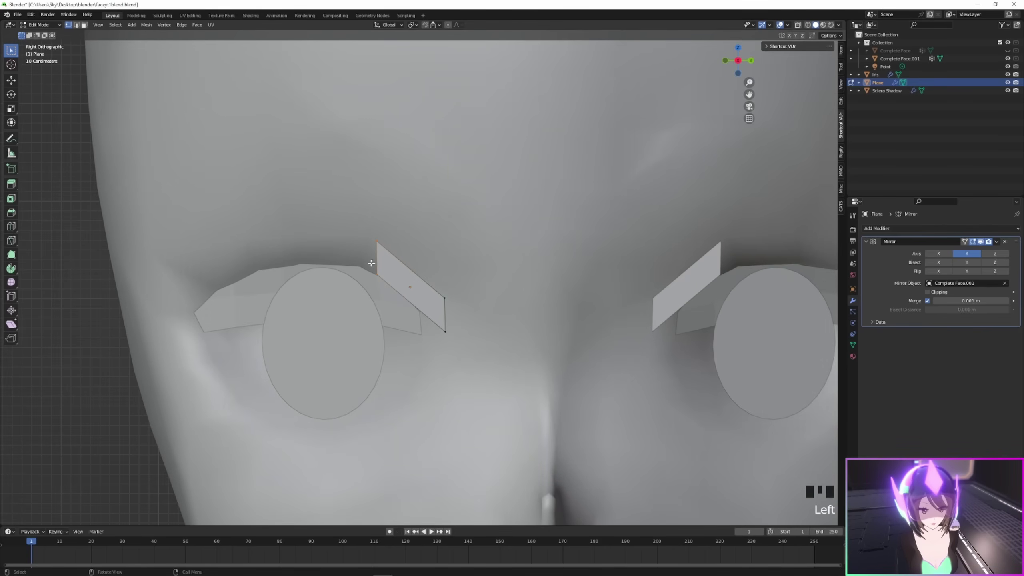
pyautogui.press('e')
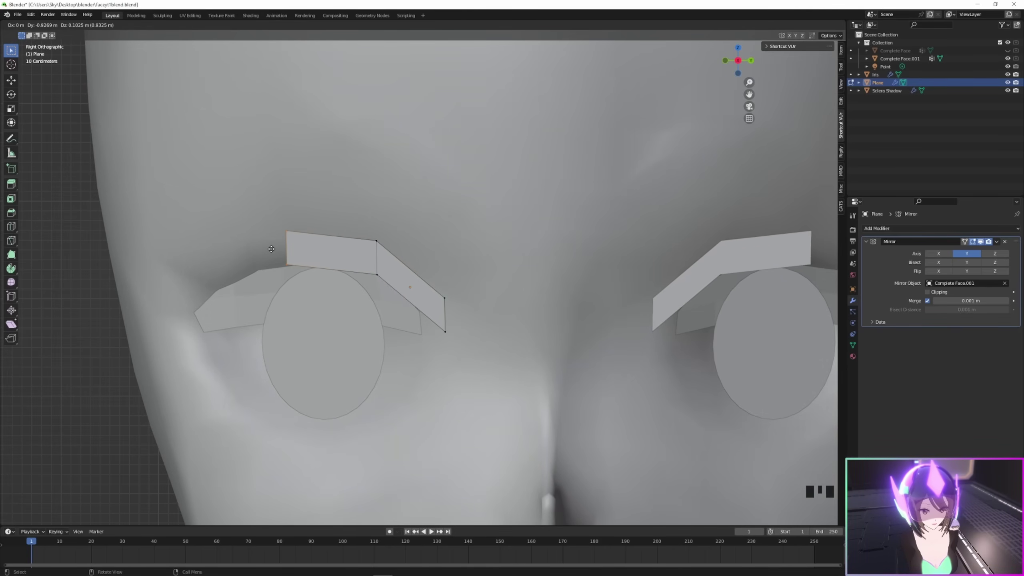
pyautogui.click(274, 247)
pyautogui.press('e')
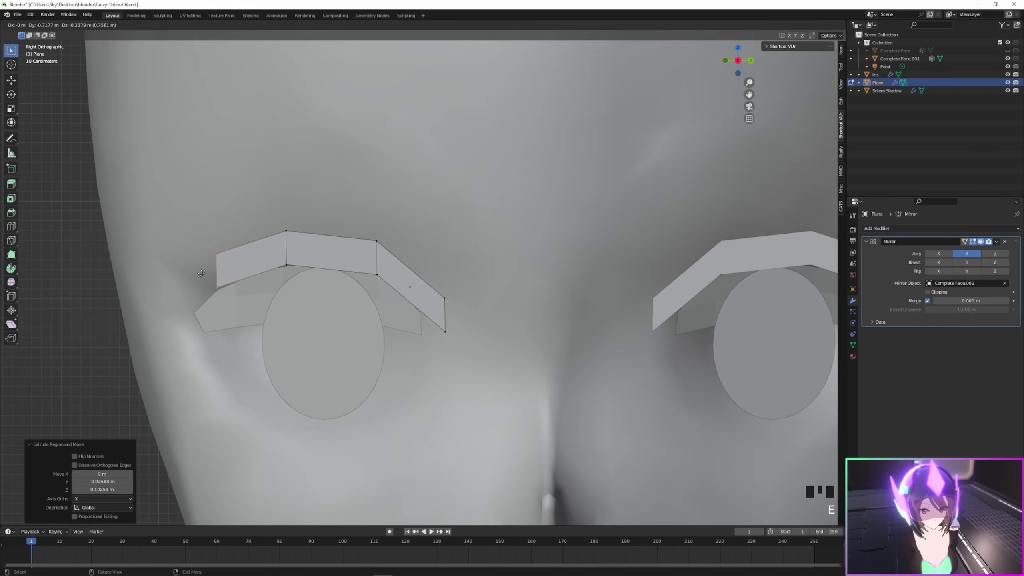
pyautogui.click(201, 279)
pyautogui.press('e')
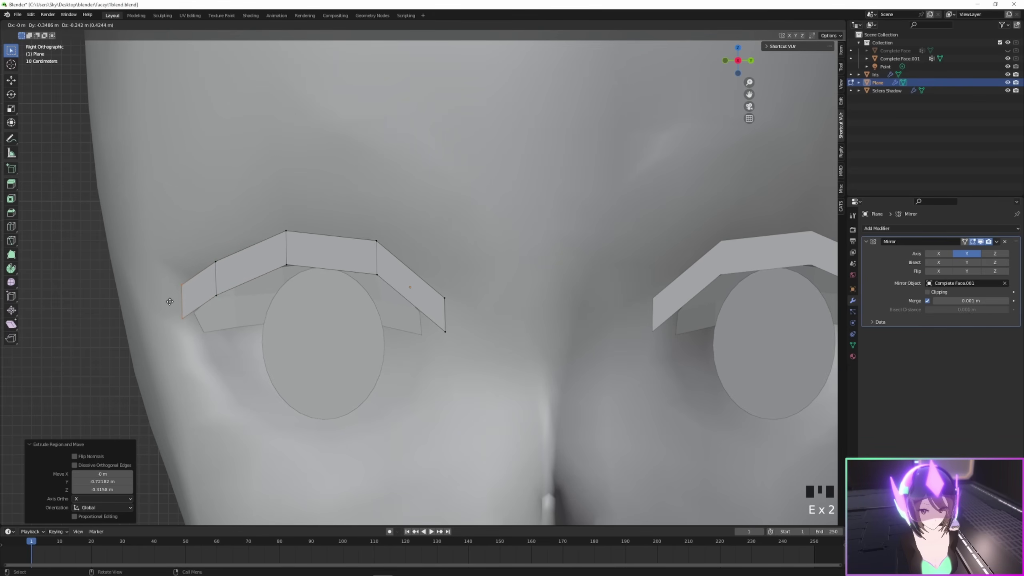
pyautogui.click(170, 308)
pyautogui.scroll(2, 291, 342)
pyautogui.scroll(-2, 292, 342)
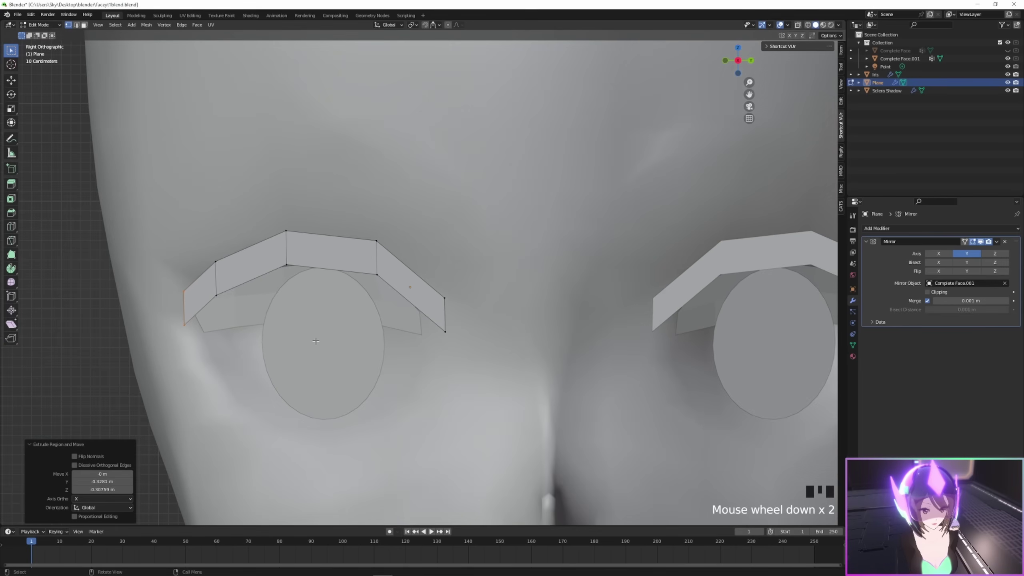
# - Lower the two middle vertices on the strip's bottom edge and adjust the inner-corner vertex
pyautogui.scroll(-2, 292, 343)
pyautogui.scroll(2, 291, 343)
pyautogui.click(283, 266)
pyautogui.press('g')
pyautogui.click(297, 279)
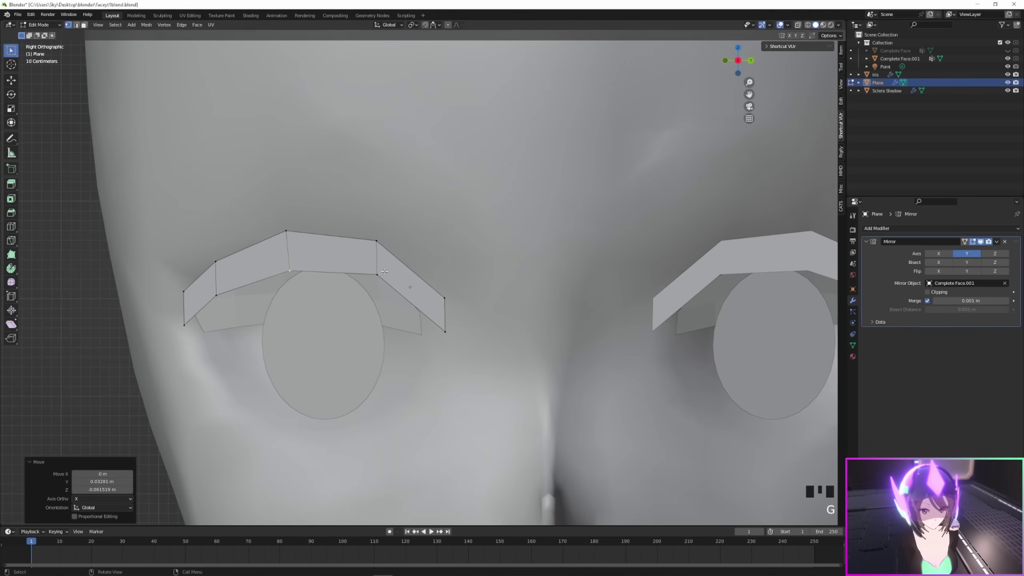
pyautogui.click(381, 273)
pyautogui.press('g')
pyautogui.click(377, 284)
pyautogui.click(447, 333)
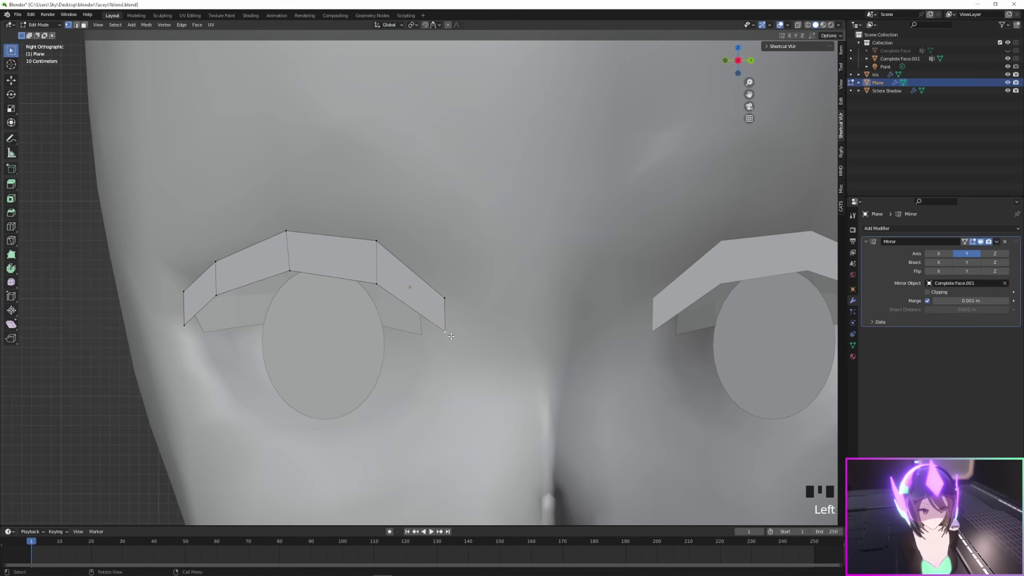
# - Lower the strip's bottom edge loop about 0.07 m and its top edge loop about 0.14 m along Z
pyautogui.keyDown('alt'); pyautogui.click(329, 278); pyautogui.keyUp('alt')
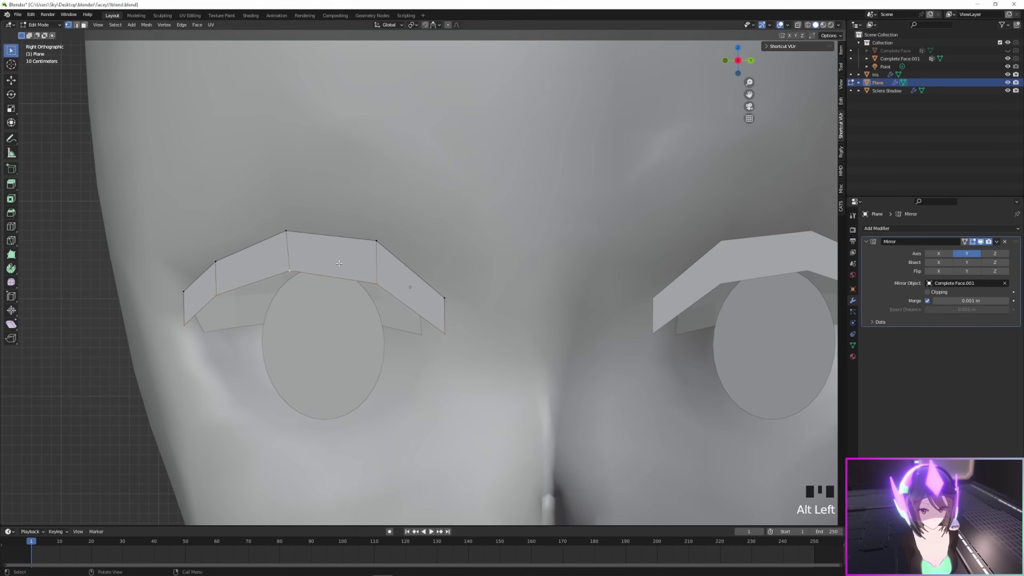
pyautogui.press('g')
pyautogui.click(369, 323)
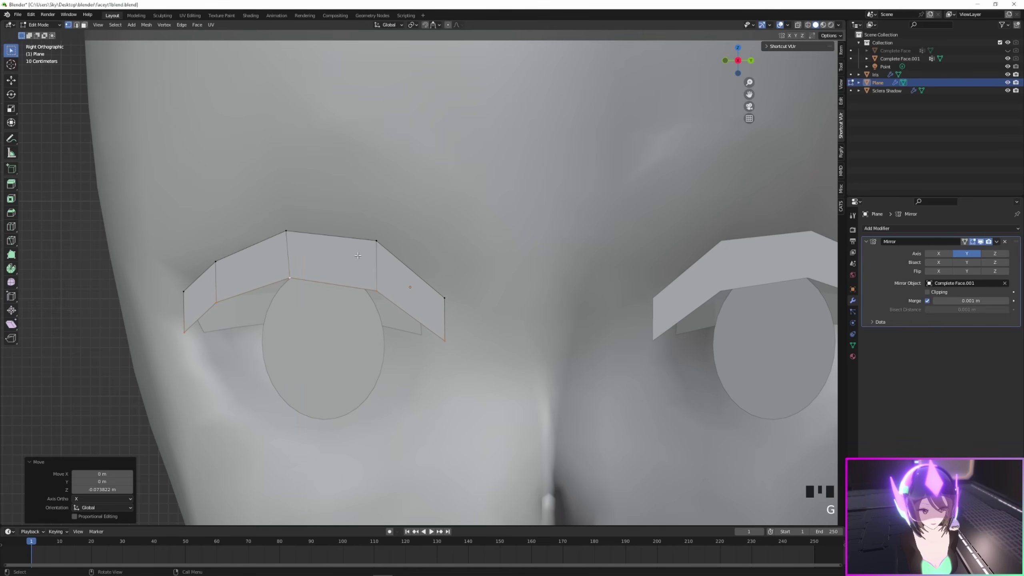
pyautogui.keyDown('alt'); pyautogui.click(342, 238); pyautogui.keyUp('alt')
pyautogui.press('g')
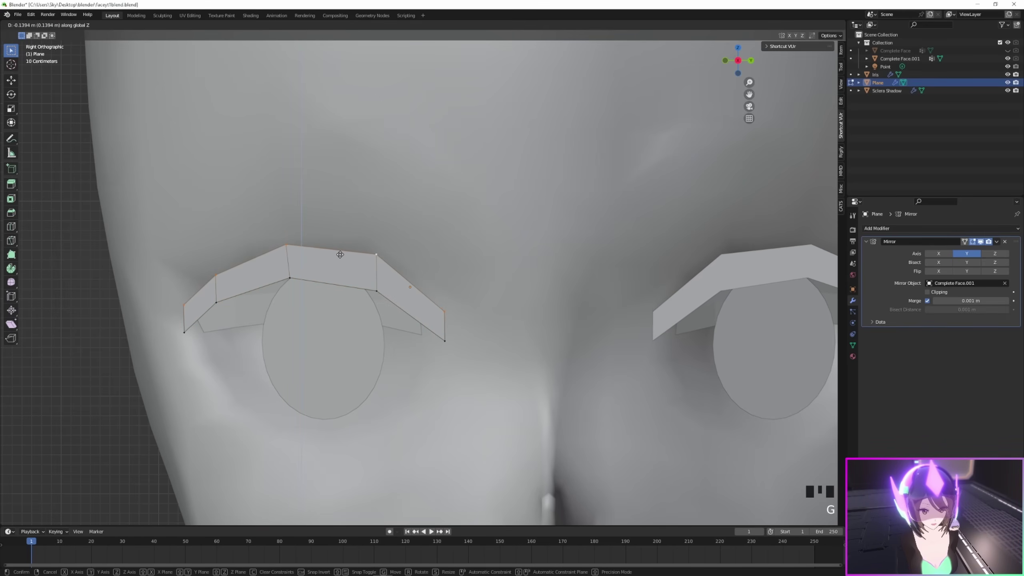
pyautogui.click(377, 327)
pyautogui.scroll(-8, 377, 327)
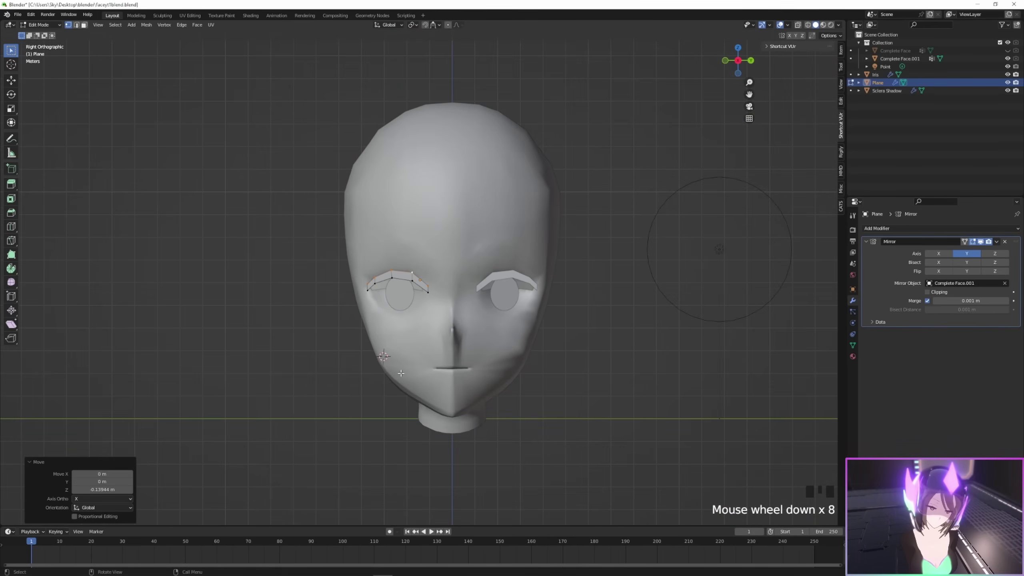
pyautogui.scroll(9, 401, 372)
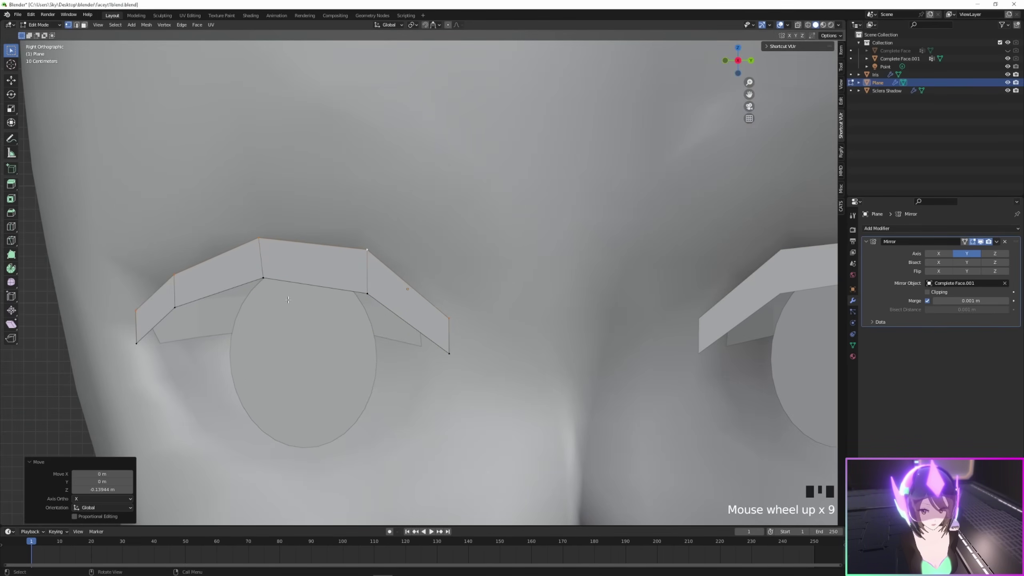
# - Subdivide the lash strip with loop cuts, including two across the long segment above the iris
pyautogui.hotkey('ctrl', 'r')
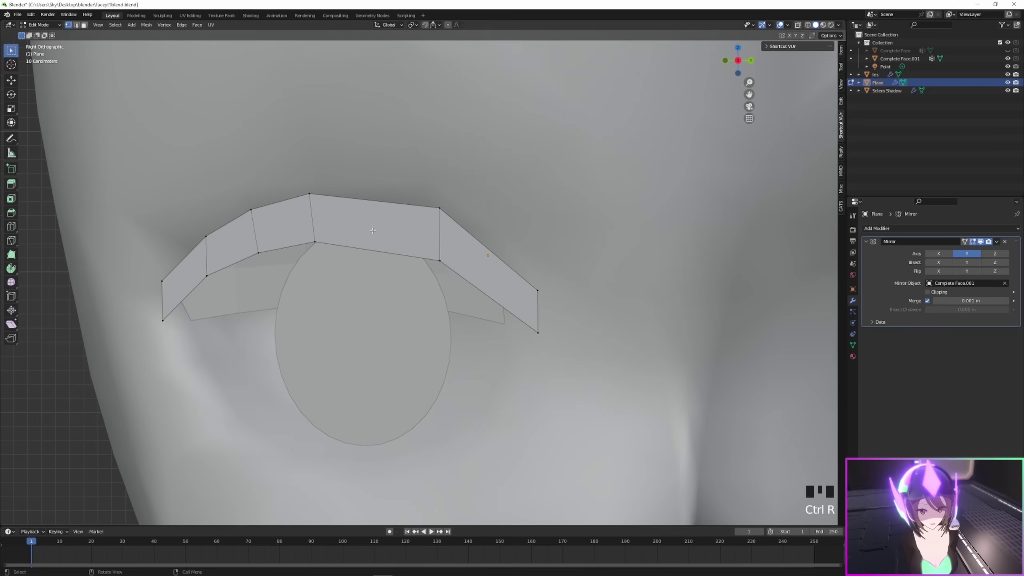
pyautogui.hotkey('ctrl', 'r')
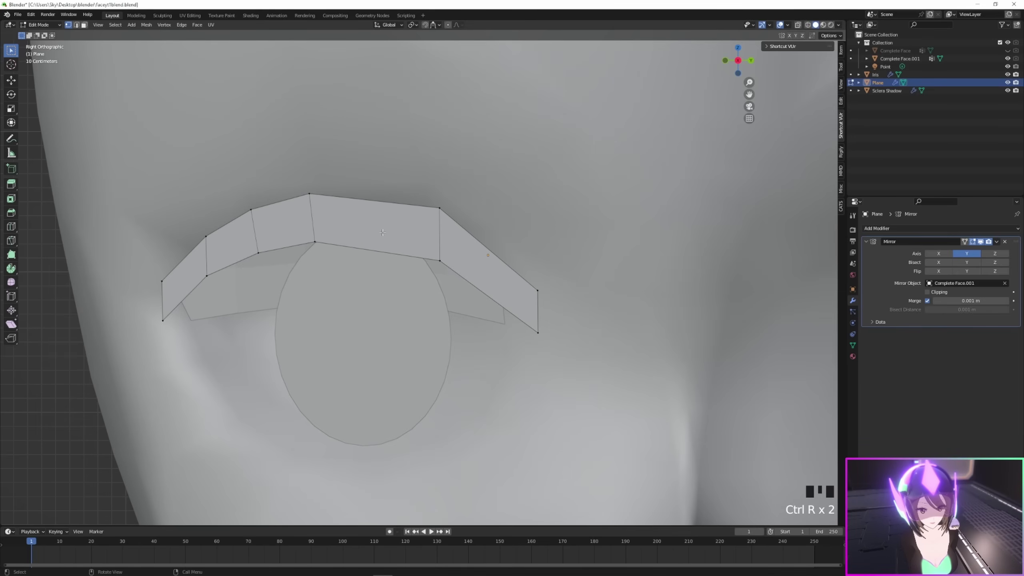
pyautogui.hotkey('ctrl', 'r')
pyautogui.scroll(1, 365, 230)
pyautogui.click(365, 231)
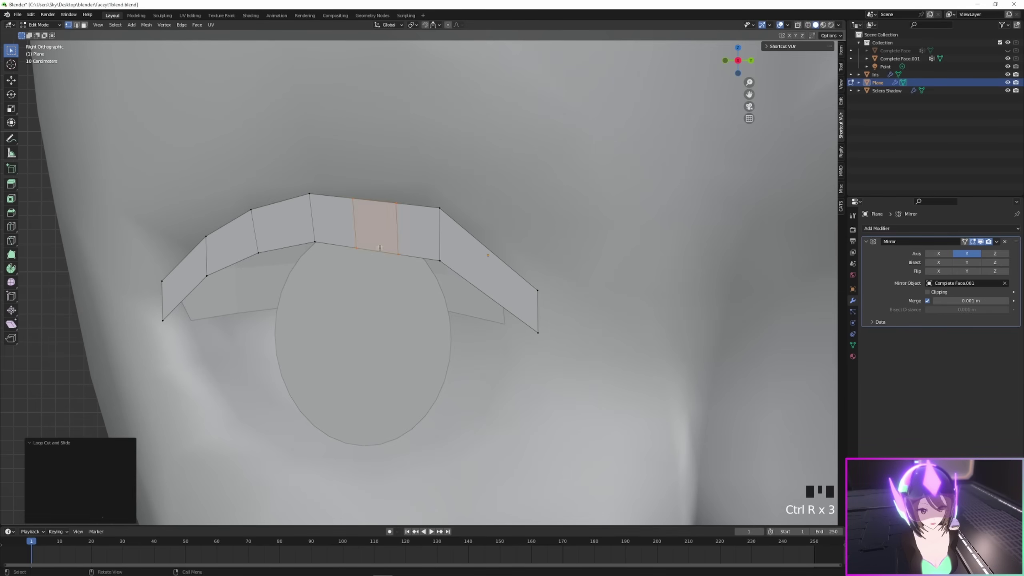
# - Add loop cuts to the inner segment and move the vertices to round the arch and taper its ends
pyautogui.press('g')
pyautogui.press('r')
pyautogui.hotkey('ctrl', 'r')
pyautogui.press('r')
pyautogui.click(600, 233)
pyautogui.press('g')
pyautogui.click(599, 233)
pyautogui.scroll(-2, 599, 233)
pyautogui.scroll(3, 536, 290)
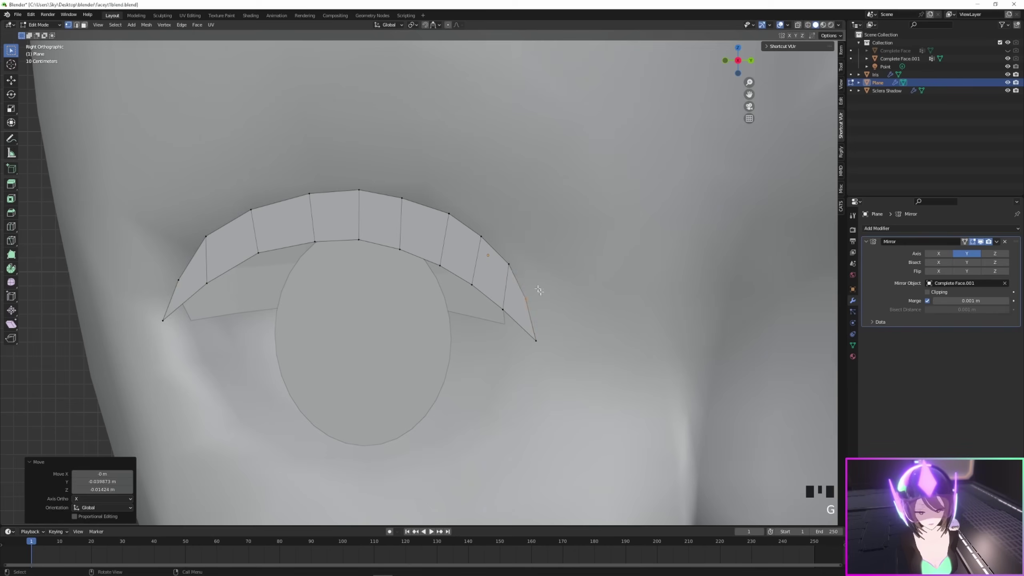
# - Reshape the lash strip's outer tip and subdivide its outer end with additional loop cuts
pyautogui.moveTo(537, 290); pyautogui.dragTo(684, 133, button='middle')
pyautogui.press('KP_3')
pyautogui.scroll(-2, 290, 279)
pyautogui.press('g')
pyautogui.click(272, 282)
pyautogui.hotkey('ctrl', 'r')
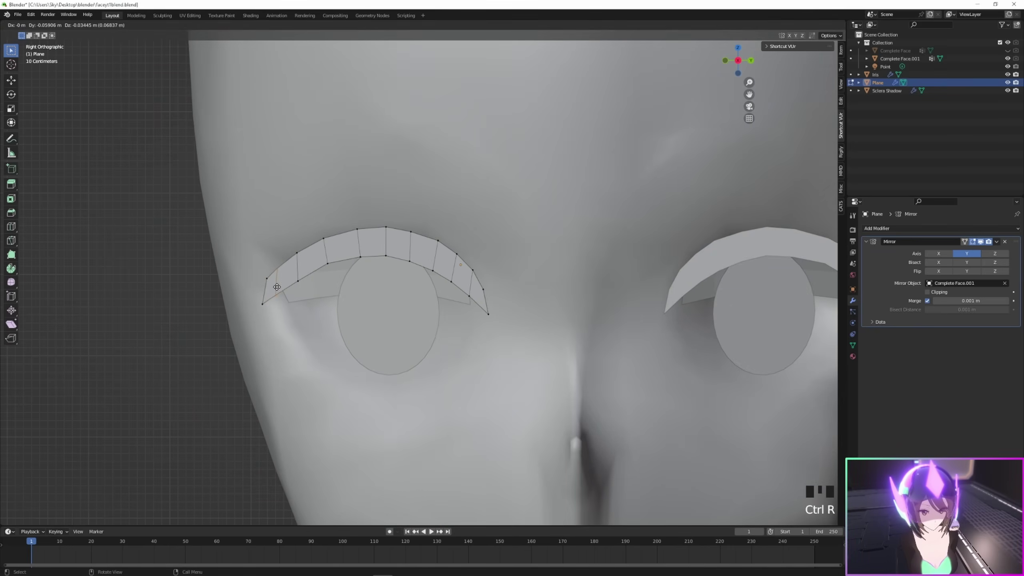
pyautogui.click(271, 279)
pyautogui.hotkey('ctrl', 'r')
# - Extrude a bottom edge near the lash's outer end about 0.56 m downward and add two loop cuts across the new spike
pyautogui.moveTo(209, 284); pyautogui.dragTo(228, 314)
pyautogui.press('e')
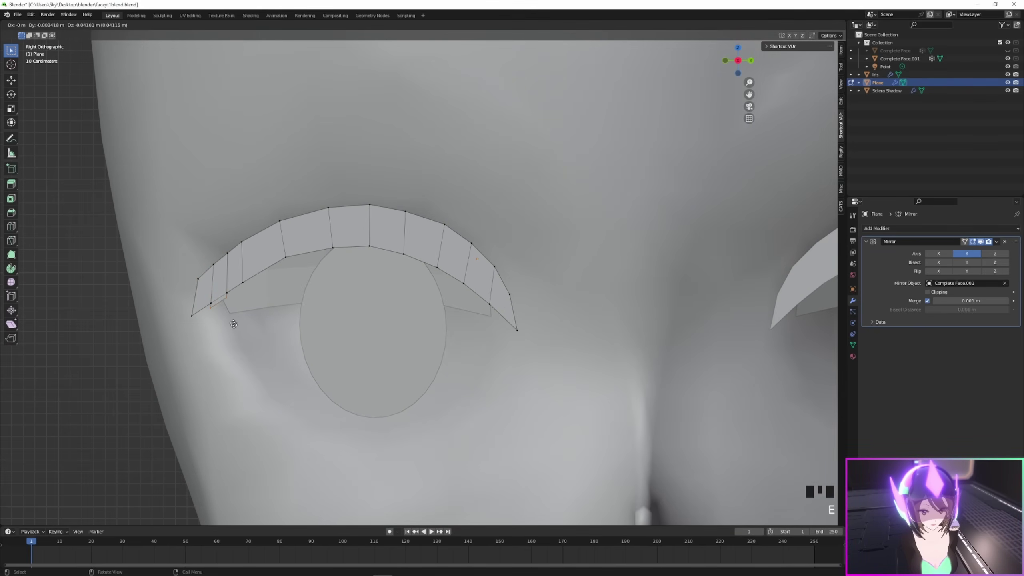
pyautogui.click(251, 375)
pyautogui.scroll(1, 225, 359)
pyautogui.hotkey('ctrl', 'r')
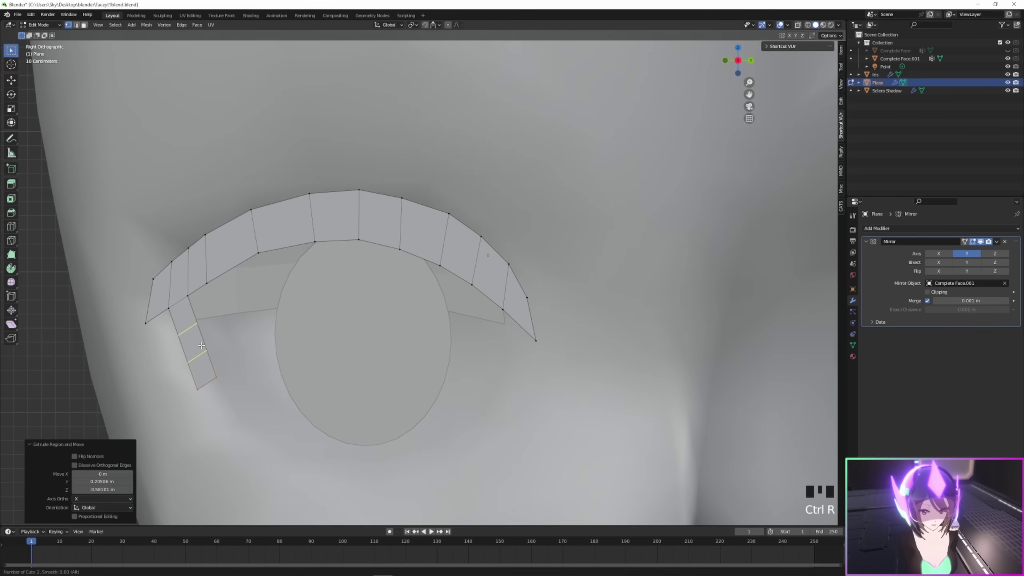
pyautogui.click(204, 347)
pyautogui.click(229, 376)
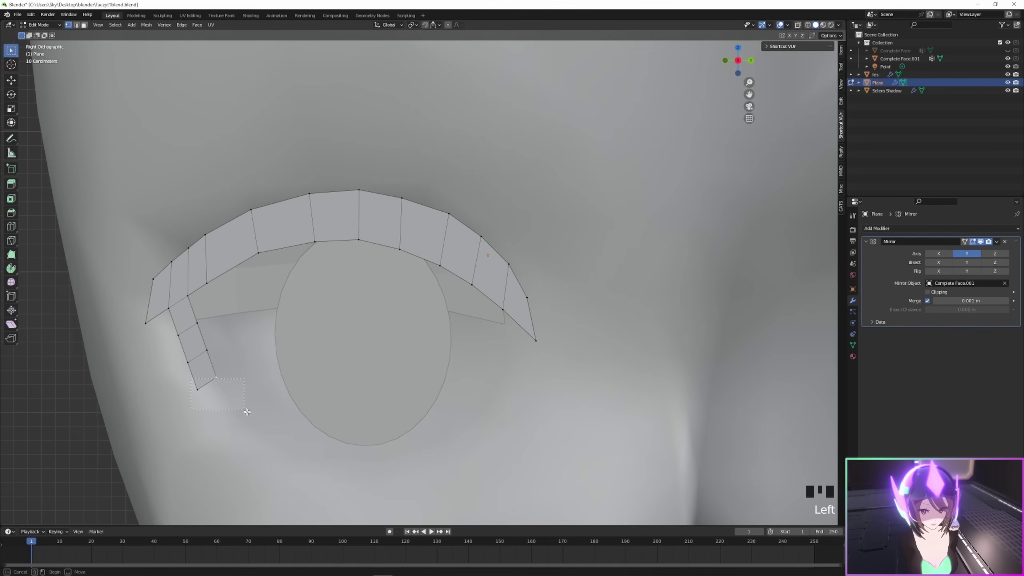
# - Taper the outer spike by scaling down its tip edge and both crossing edges, the upper one to about 0.74
pyautogui.keyDown('alt'); pyautogui.click(220, 374); pyautogui.keyUp('alt')
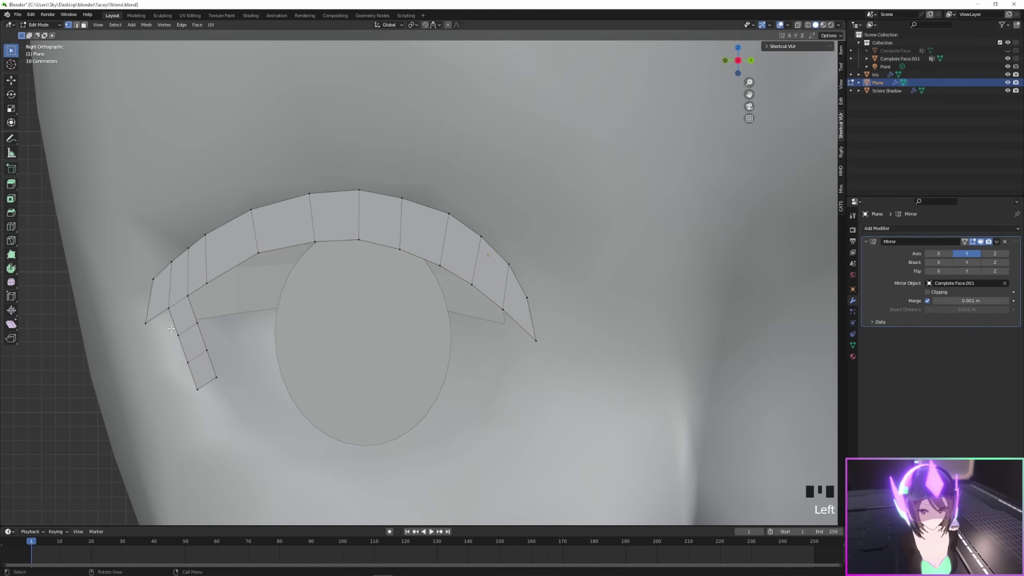
pyautogui.keyDown('alt'); pyautogui.click(199, 384); pyautogui.keyUp('alt')
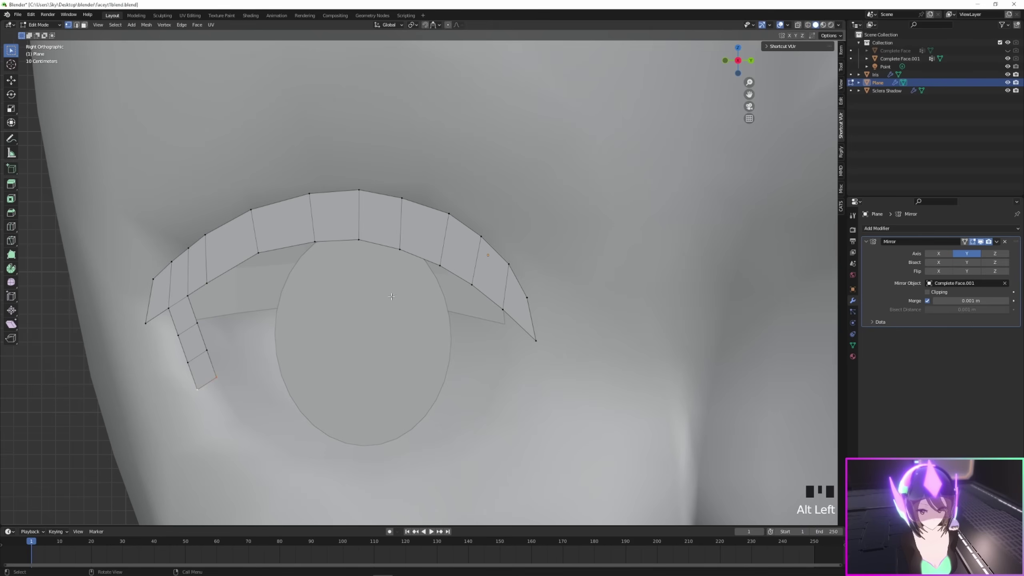
pyautogui.press('s')
pyautogui.click(228, 361)
pyautogui.press('s')
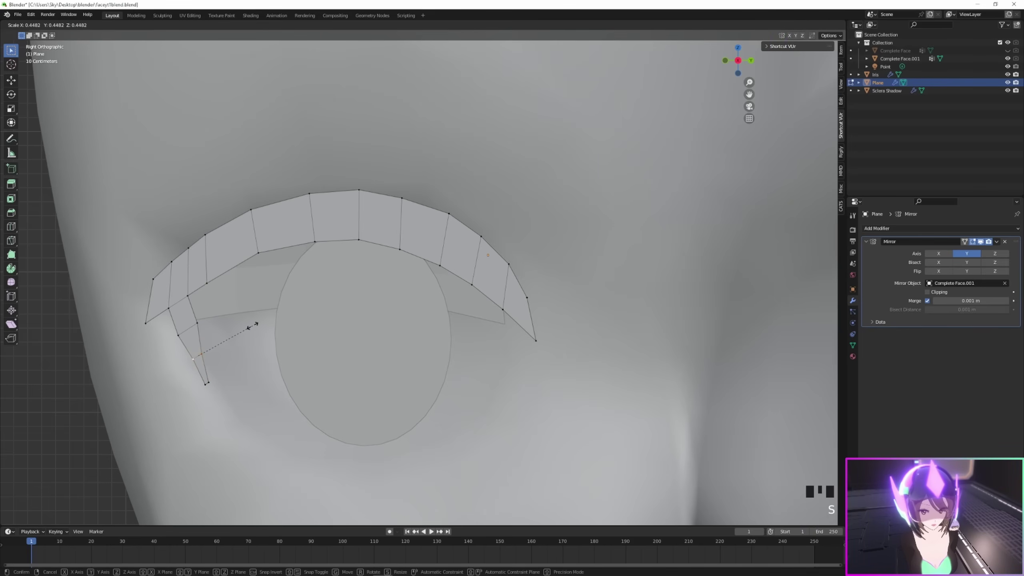
pyautogui.click(250, 324)
pyautogui.keyDown('alt'); pyautogui.click(306, 288); pyautogui.keyUp('alt')
pyautogui.press('s')
pyautogui.click(284, 294)
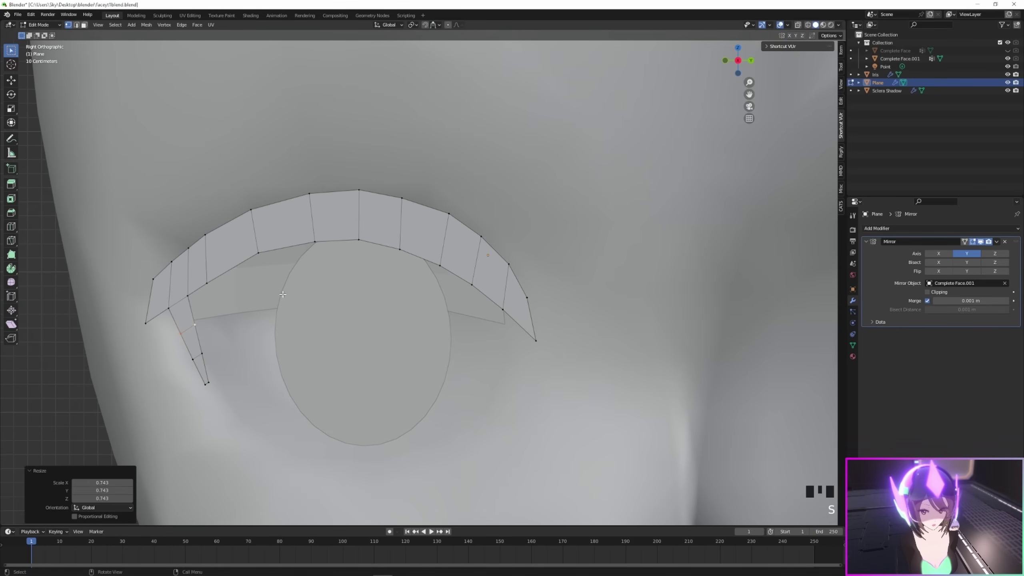
# - Move the two vertices at the lash's outer end outward to form a longer, sharper corner
pyautogui.click(157, 265)
pyautogui.press('g')
pyautogui.click(127, 310)
pyautogui.click(146, 322)
pyautogui.press('g')
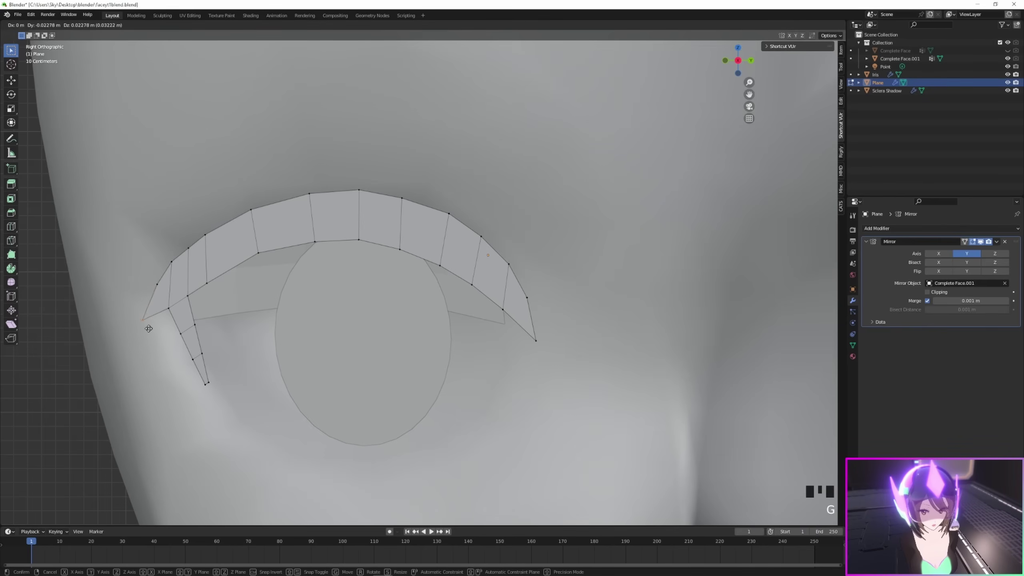
pyautogui.click(135, 326)
# - Nudge three upper-edge vertices on the outer half of the lash slightly upward to smooth the arch
pyautogui.click(184, 247)
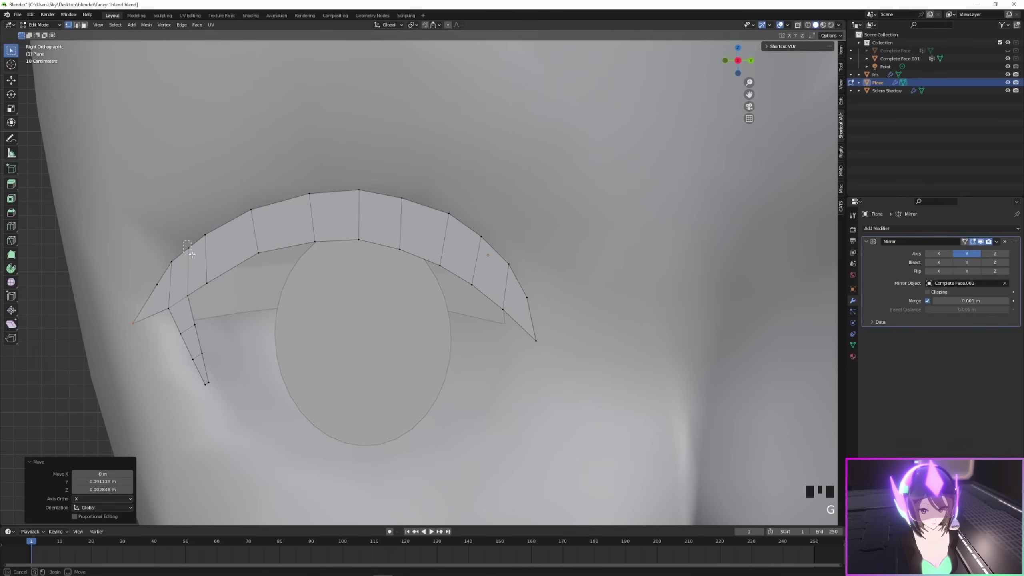
pyautogui.press('g')
pyautogui.click(182, 240)
pyautogui.press('g')
pyautogui.click(213, 235)
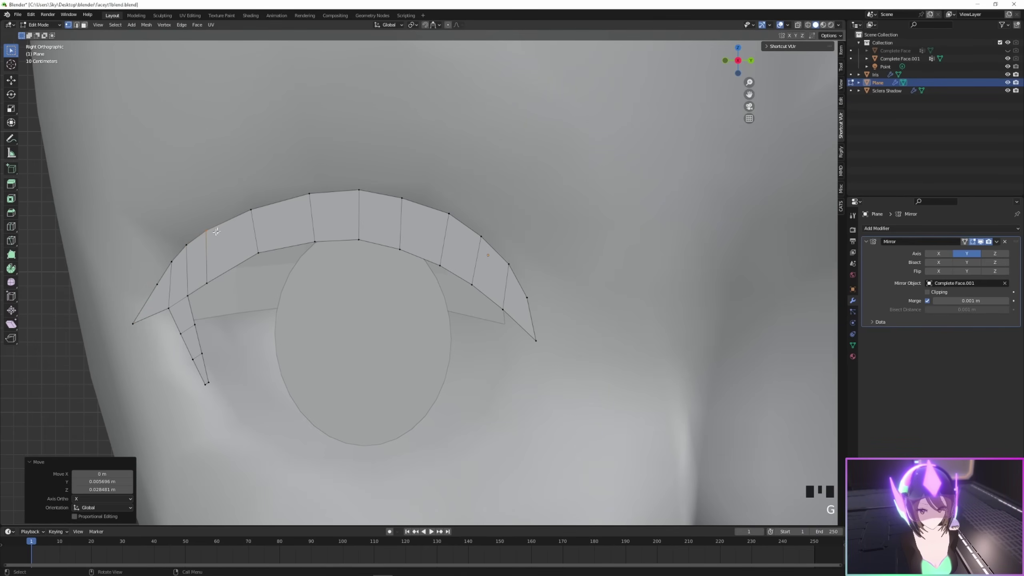
pyautogui.click(251, 209)
pyautogui.press('g')
pyautogui.click(255, 206)
pyautogui.scroll(-2, 341, 256)
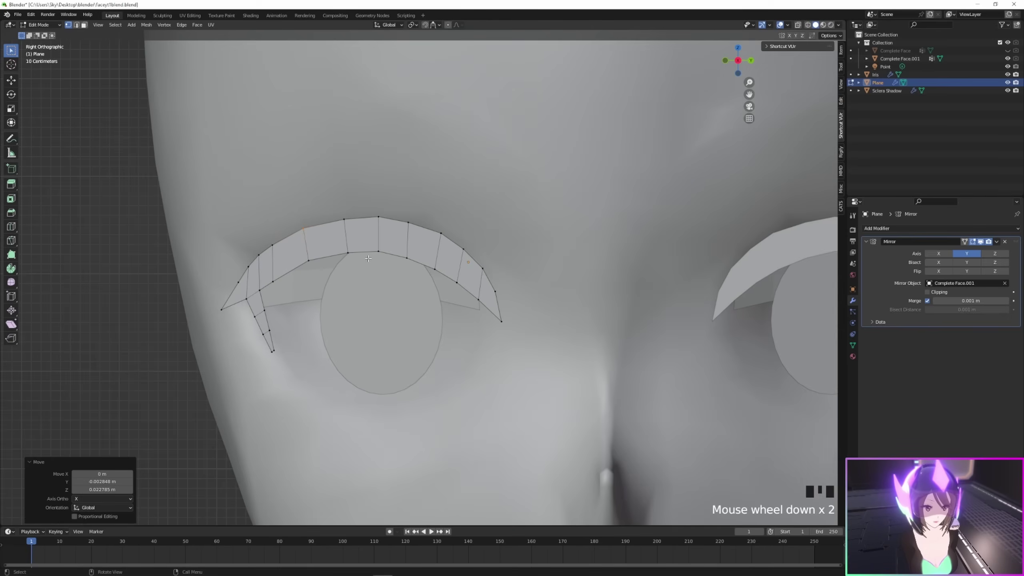
pyautogui.scroll(-2, 486, 334)
pyautogui.scroll(4, 485, 334)
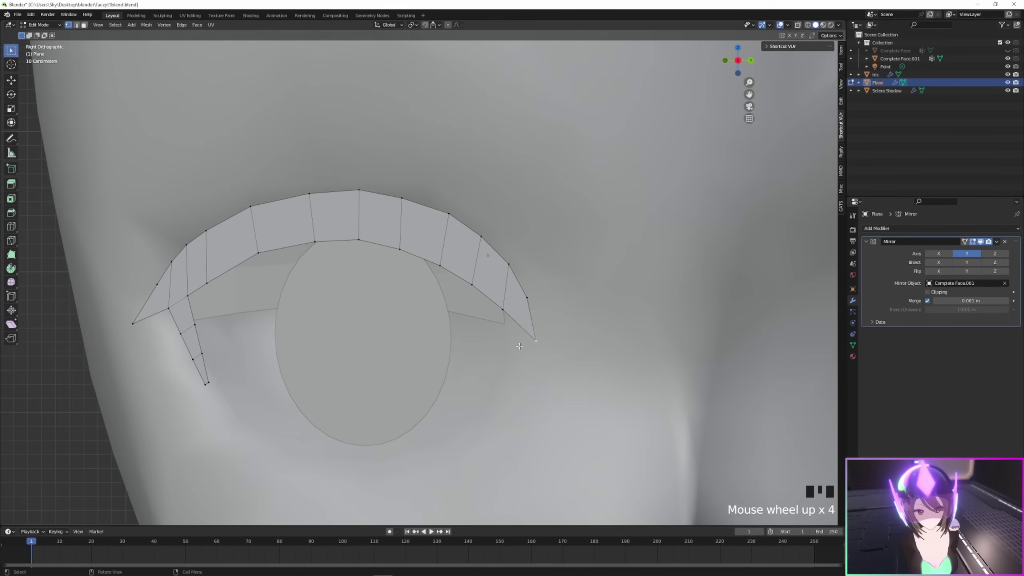
# - Add a loop cut to the lash's inner end, extrude its bottom edge about 0.34 m downward and cut the new spike once
pyautogui.hotkey('ctrl', 'r')
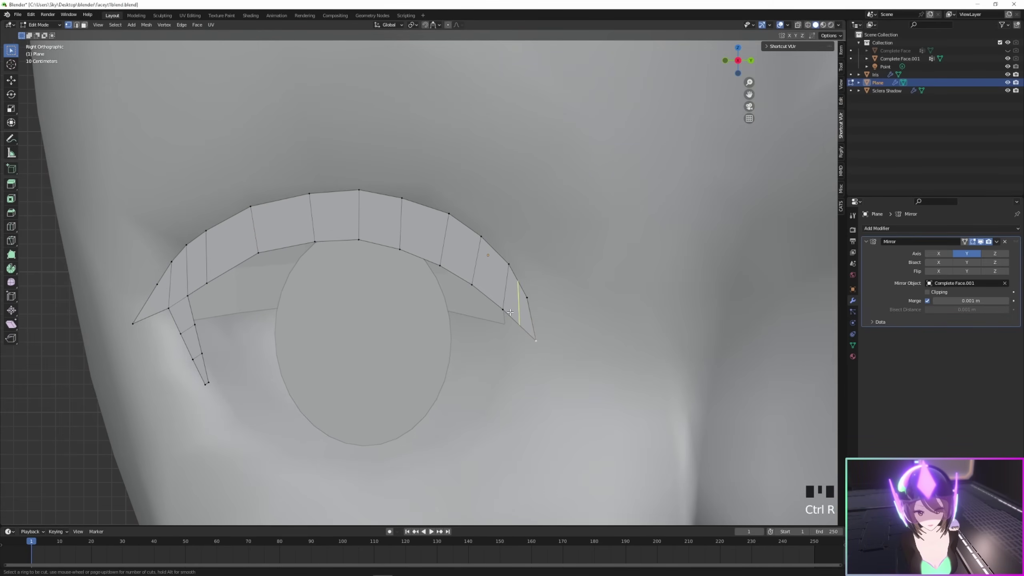
pyautogui.click(509, 312)
pyautogui.click(507, 304)
pyautogui.click(501, 306)
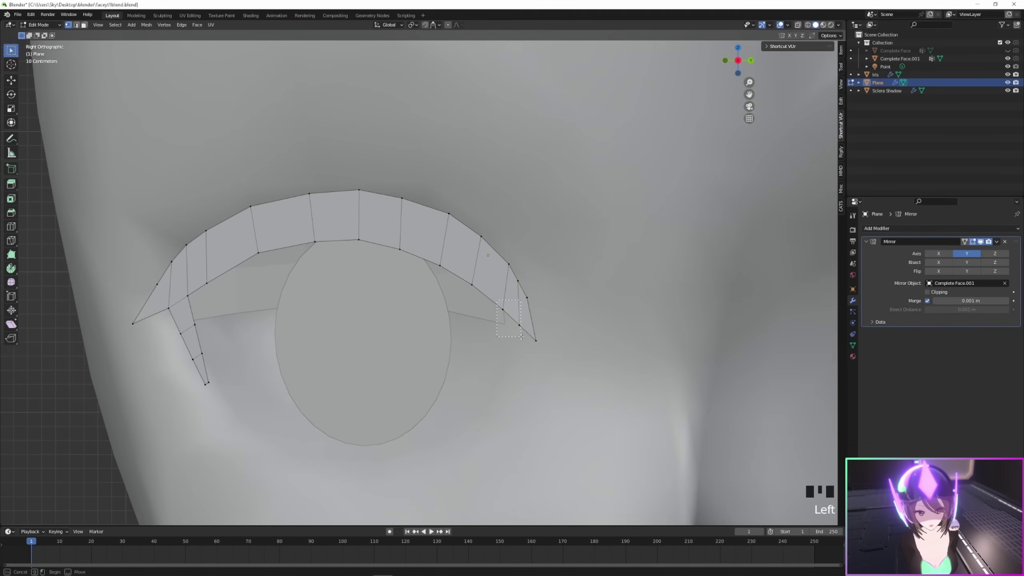
pyautogui.moveTo(521, 336); pyautogui.dragTo(521, 337)
pyautogui.press('e')
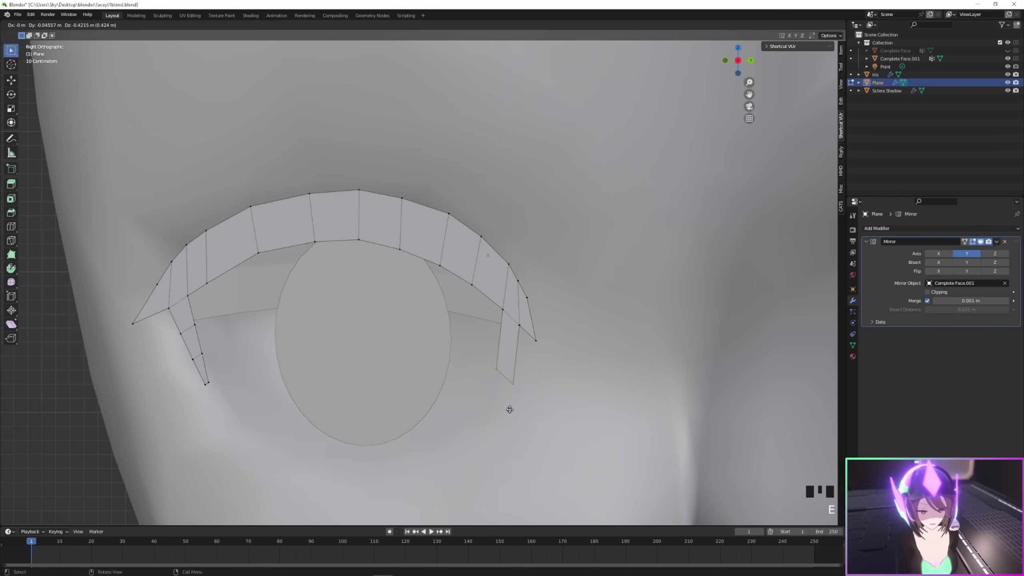
pyautogui.click(510, 398)
pyautogui.hotkey('ctrl', 'r')
pyautogui.click(514, 341)
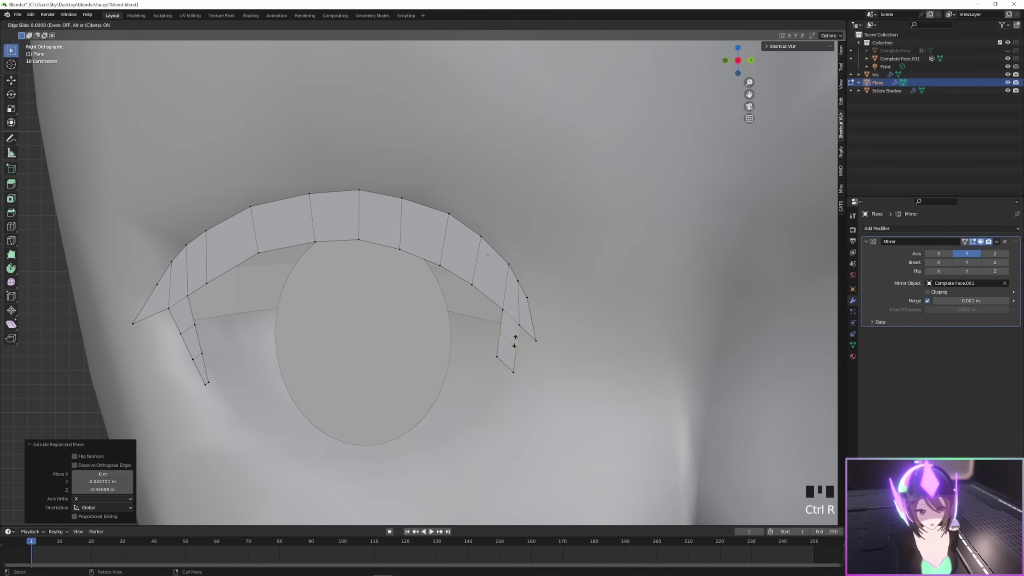
pyautogui.rightClick(523, 343)
# - Taper the inner spike by scaling down its tip edge and middle edge
pyautogui.keyDown('alt'); pyautogui.click(500, 346); pyautogui.keyUp('alt')
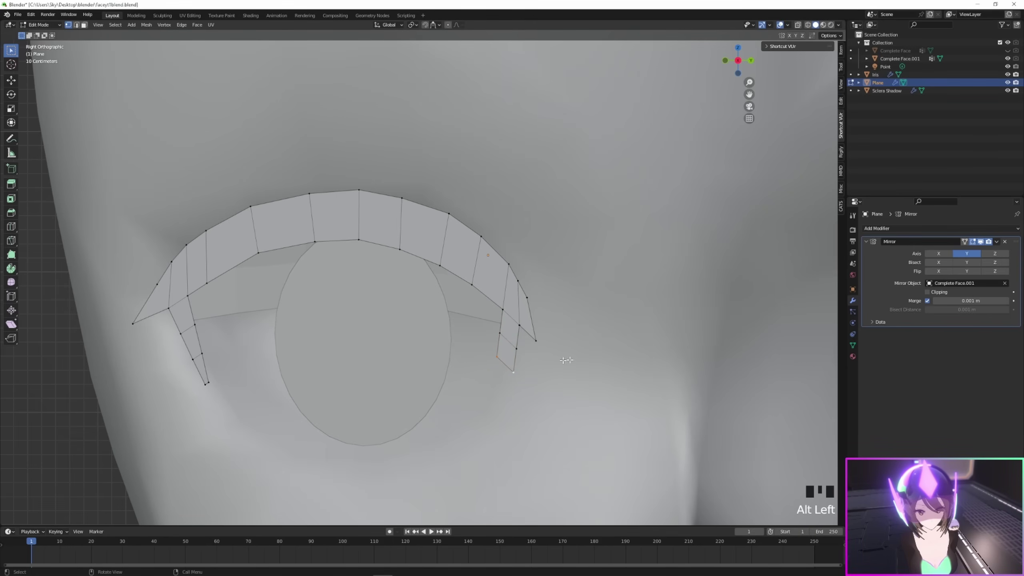
pyautogui.press('s')
pyautogui.click(620, 321)
pyautogui.keyDown('alt'); pyautogui.click(522, 339); pyautogui.keyUp('alt')
pyautogui.press('s')
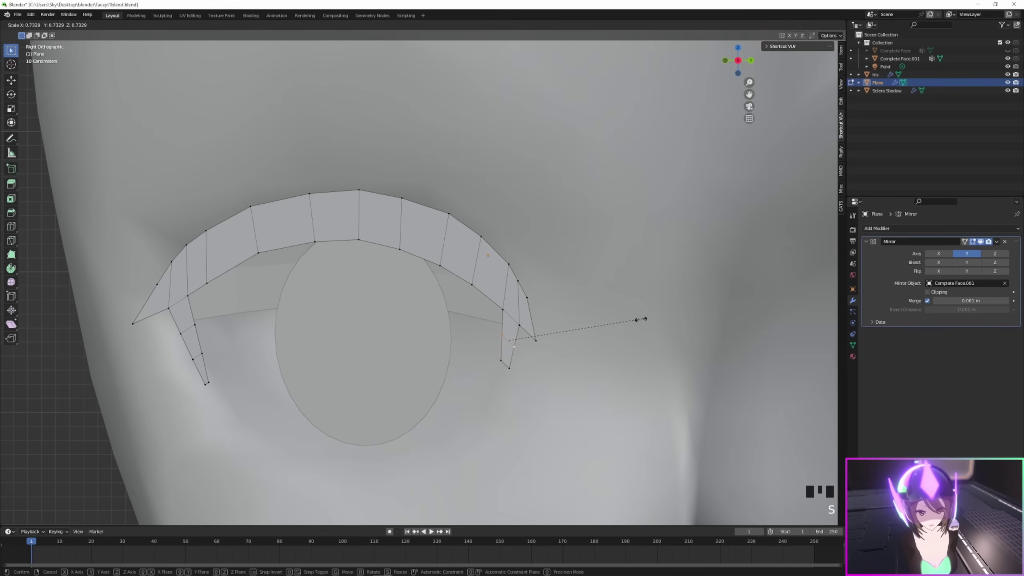
pyautogui.click(611, 331)
pyautogui.press('s')
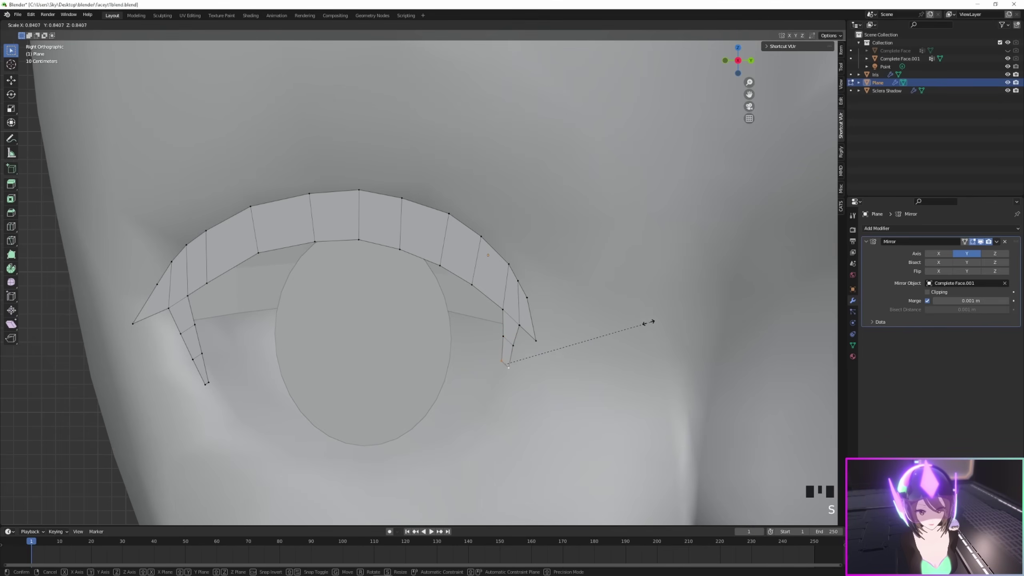
pyautogui.click(590, 338)
# - Move the lower-edge vertex beside the outer spike about 0.08 m upward
pyautogui.scroll(-4, 431, 280)
pyautogui.press('g')
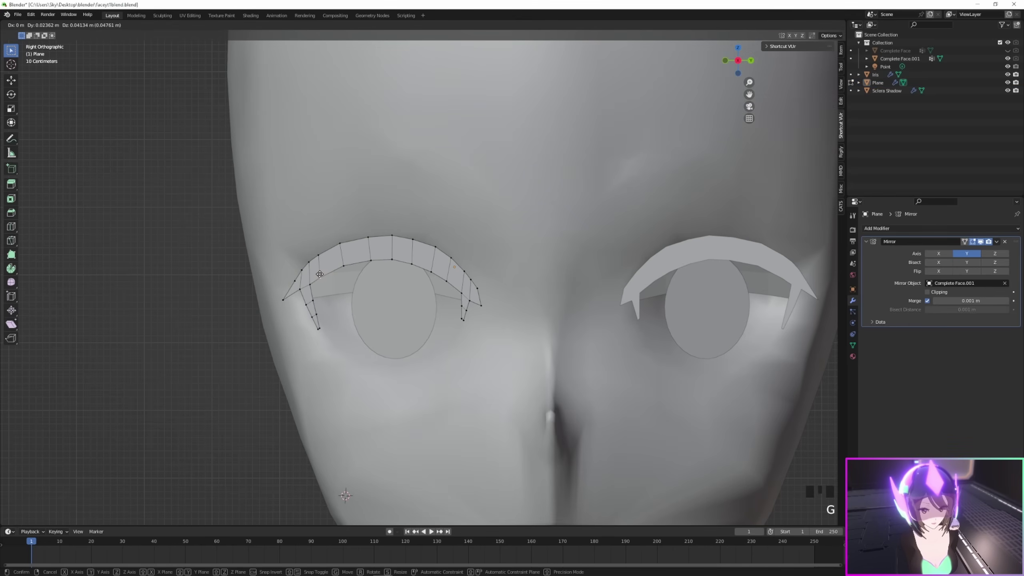
pyautogui.click(320, 271)
pyautogui.scroll(2, 347, 270)
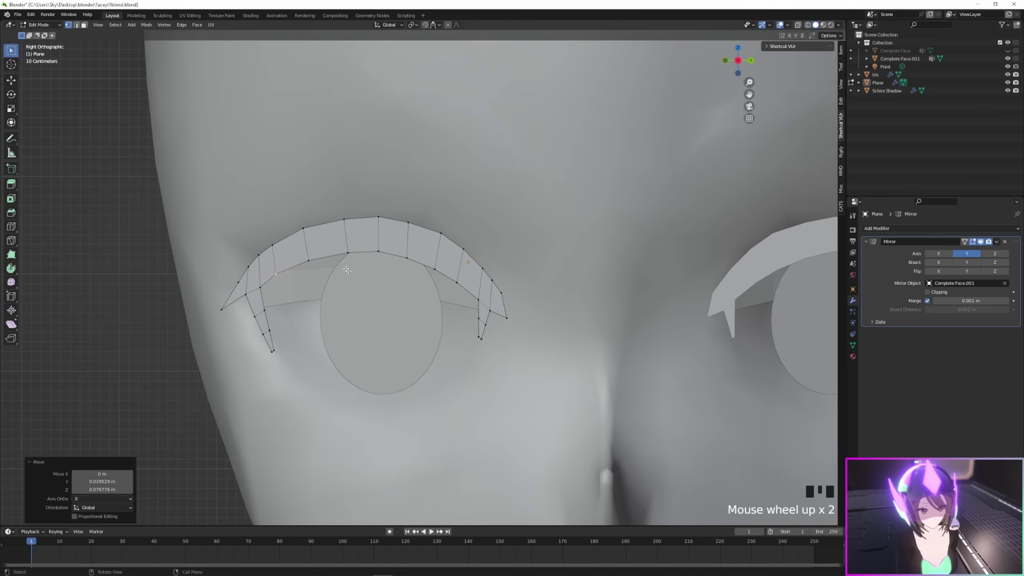
# - Move the entire lash mesh about 0.59 m along X toward the face
pyautogui.moveTo(173, 182); pyautogui.dragTo(495, 412)
pyautogui.moveTo(500, 381); pyautogui.dragTo(502, 404, button='middle')
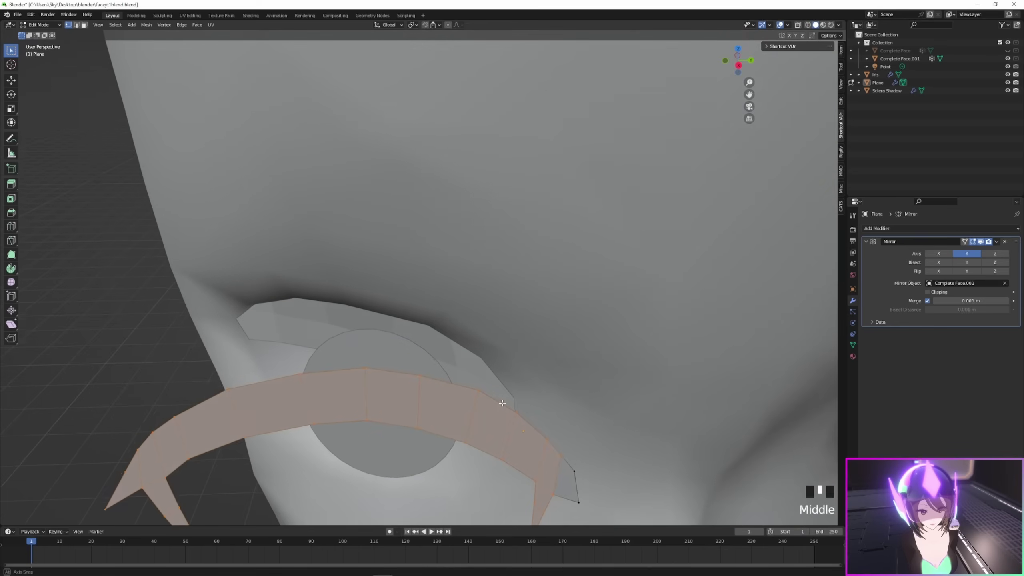
pyautogui.scroll(-1, 521, 409)
pyautogui.press('a')
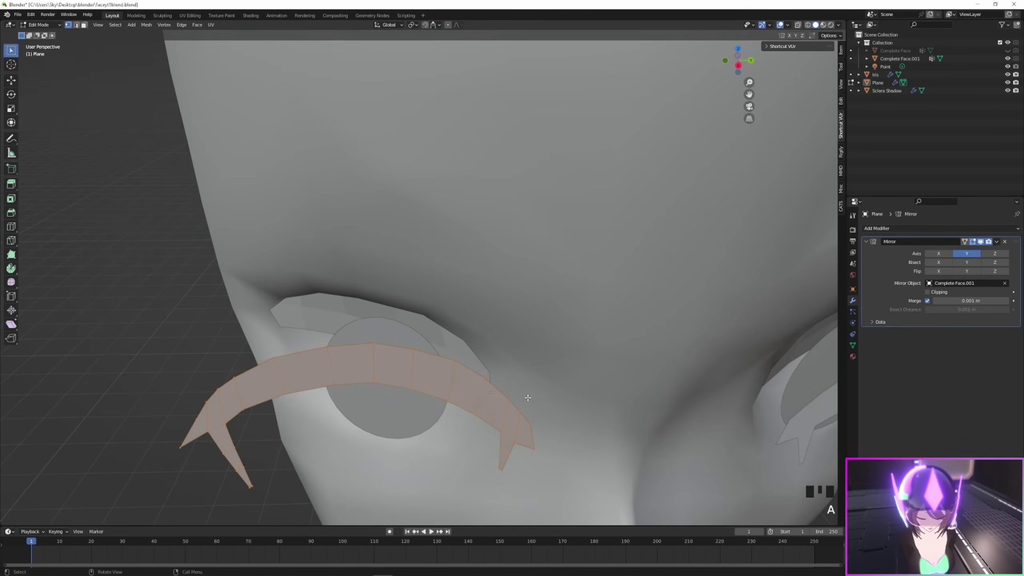
pyautogui.press('g')
pyautogui.press('y')
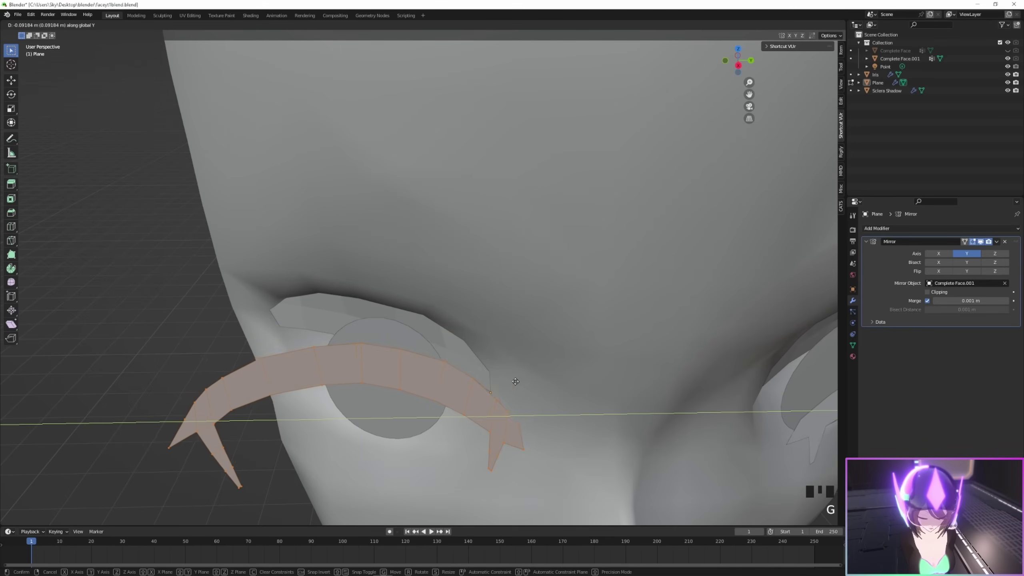
pyautogui.press('x')
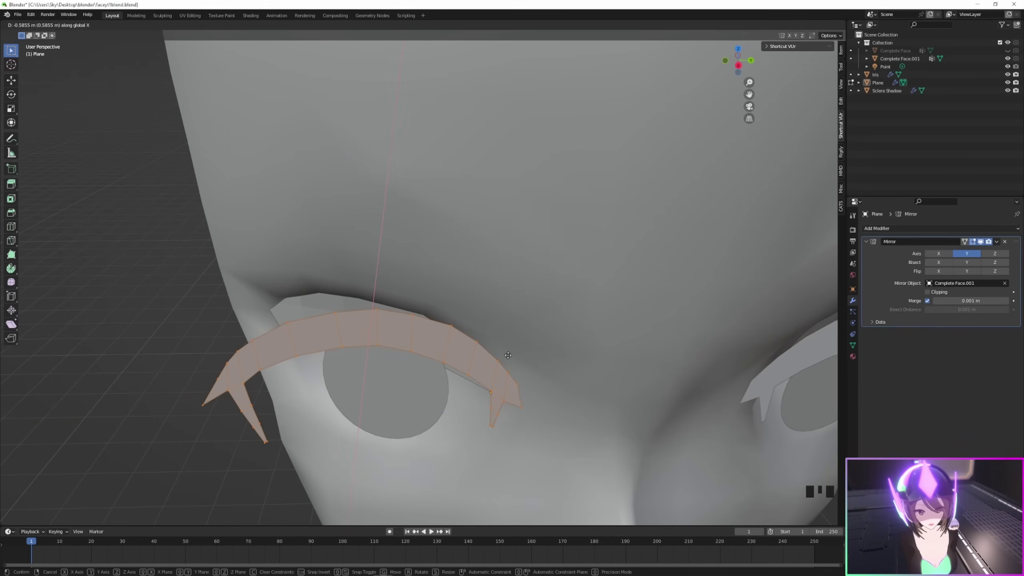
pyautogui.click(508, 355)
# - Move the inner spike's edge column nearest the nose about 0.036 m back along X
pyautogui.moveTo(508, 355); pyautogui.dragTo(718, 107, button='middle')
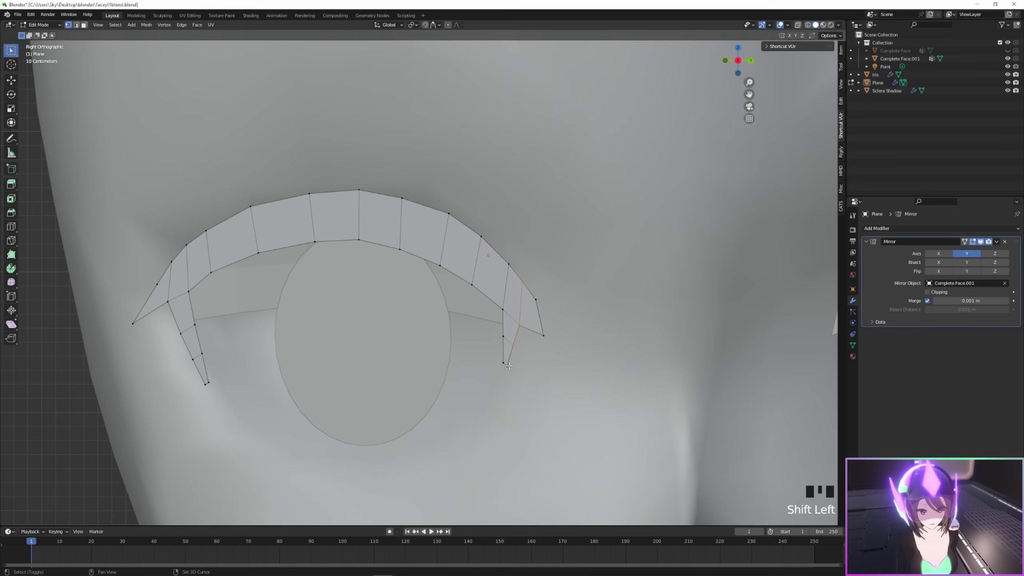
pyautogui.keyDown('shift'); pyautogui.click(509, 366); pyautogui.keyUp('shift')
pyautogui.scroll(3, 550, 366)
pyautogui.moveTo(550, 366); pyautogui.dragTo(555, 389, button='middle')
pyautogui.scroll(-3, 556, 390)
pyautogui.press('g')
pyautogui.press('y')
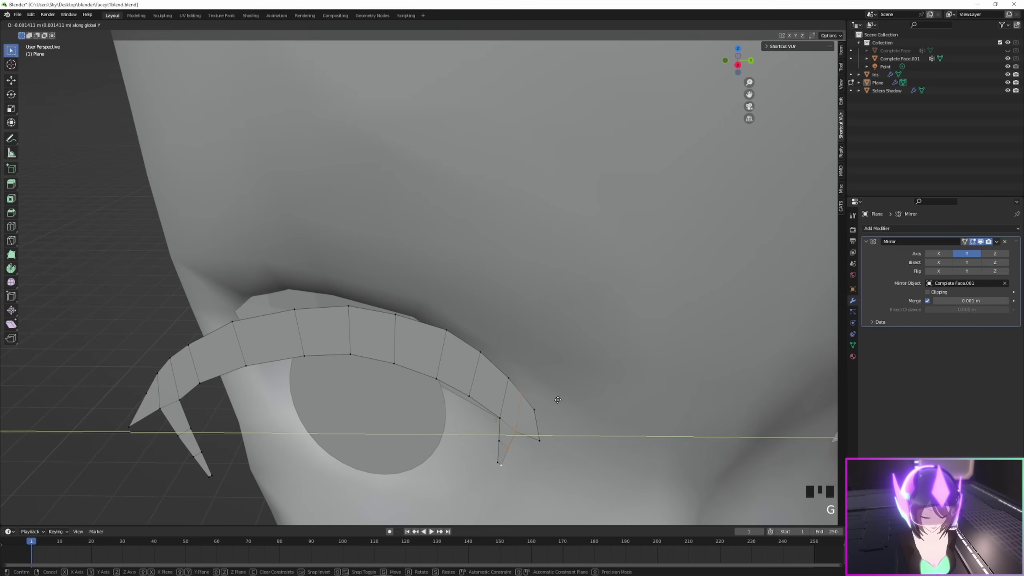
pyautogui.press('x')
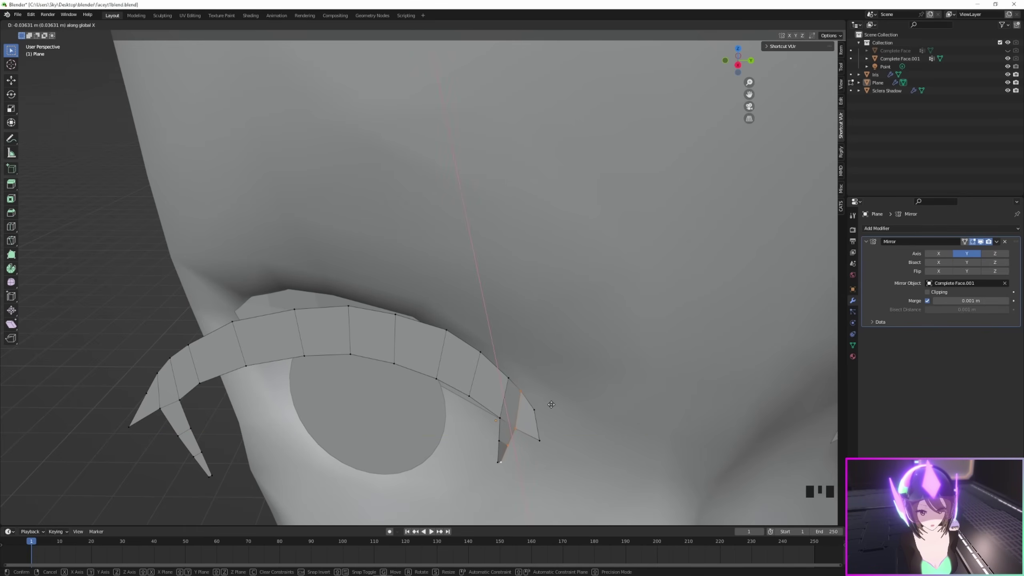
pyautogui.click(551, 404)
# - Select the inner spike's iris-side edge column and move it about 0.05 m back along X
pyautogui.keyDown('alt'); pyautogui.click(507, 411); pyautogui.keyUp('alt')
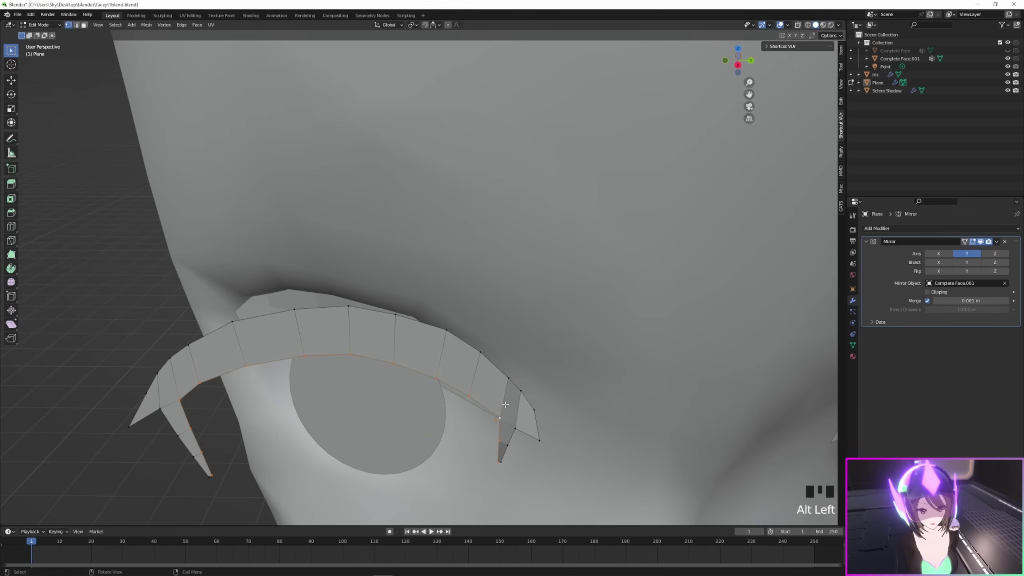
pyautogui.click(507, 374)
pyautogui.keyDown('shift'); pyautogui.click(499, 442); pyautogui.keyUp('shift')
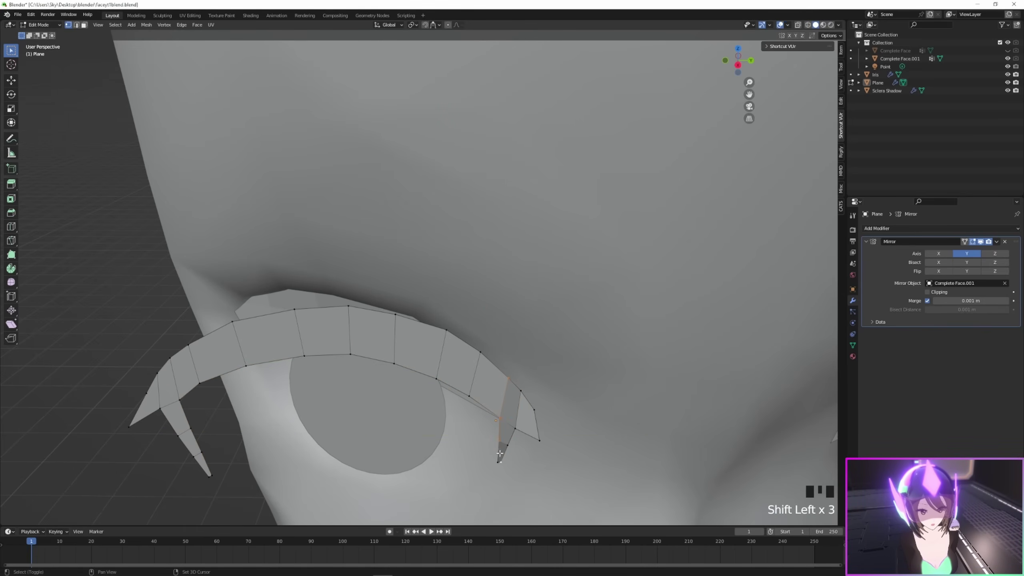
pyautogui.keyDown('shift'); pyautogui.click(499, 462); pyautogui.keyUp('shift')
pyautogui.press('g')
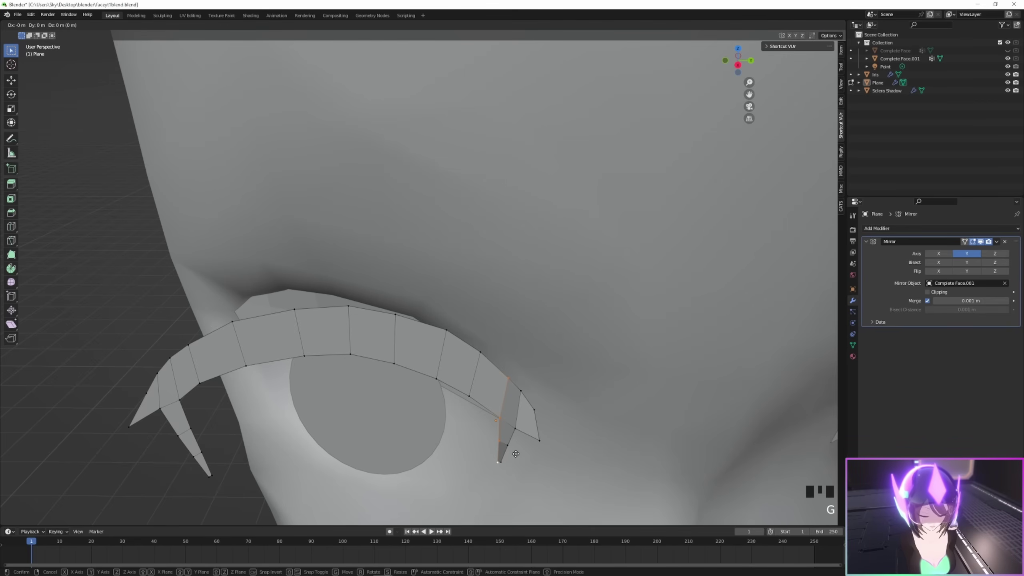
pyautogui.press('y')
pyautogui.press('x')
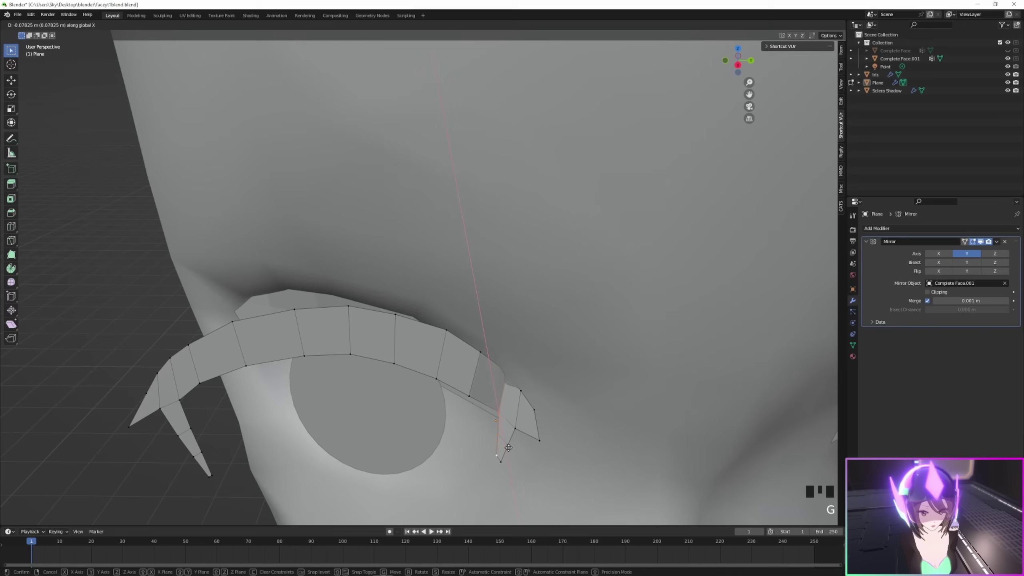
pyautogui.click(508, 450)
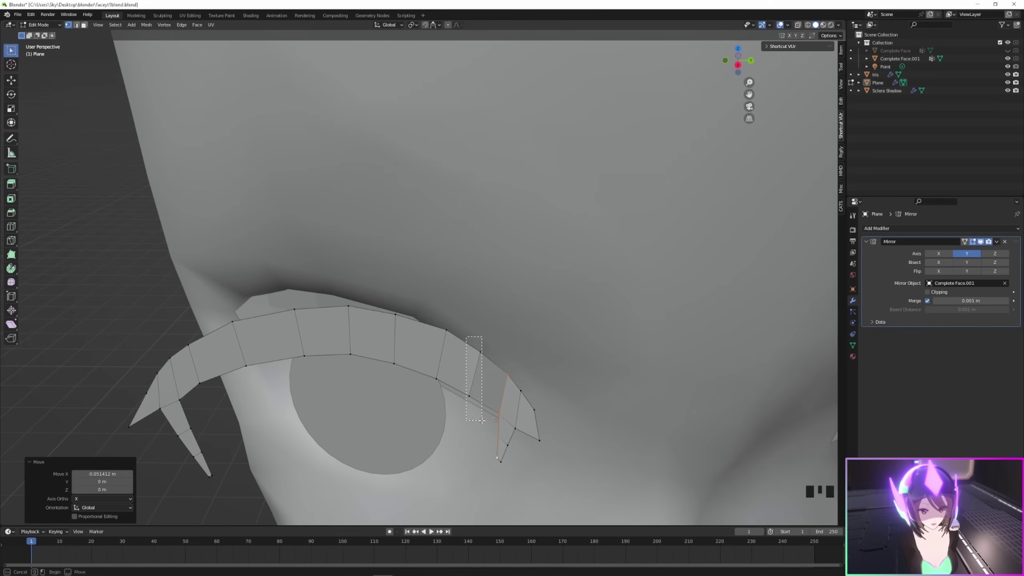
# - Move the edge columns between the inner spike and the iris centre back along X, by about 0.056 m and 0.074 m
pyautogui.press('g')
pyautogui.press('x')
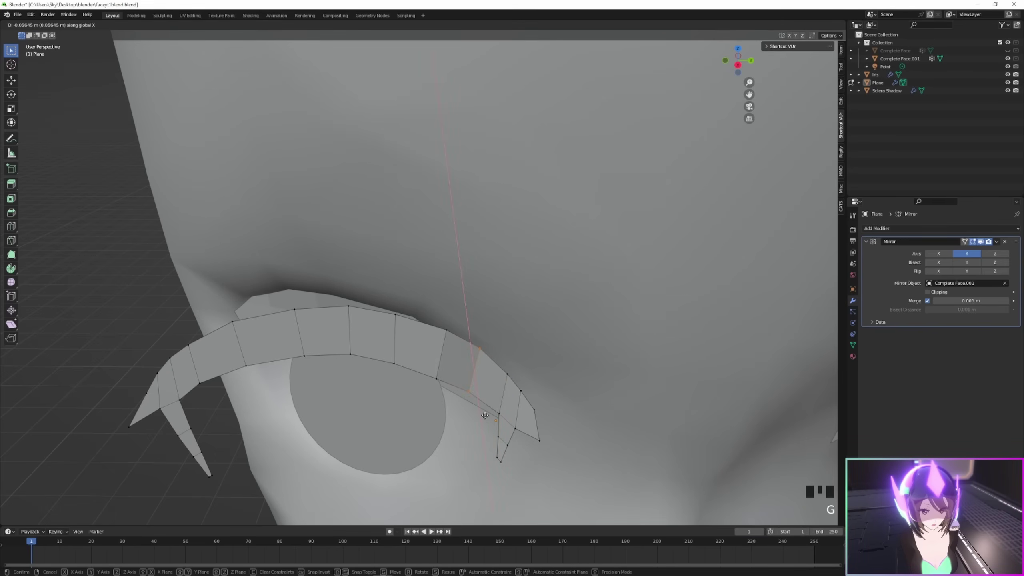
pyautogui.click(485, 414)
pyautogui.moveTo(428, 319); pyautogui.dragTo(455, 399)
pyautogui.press('g')
pyautogui.press('x')
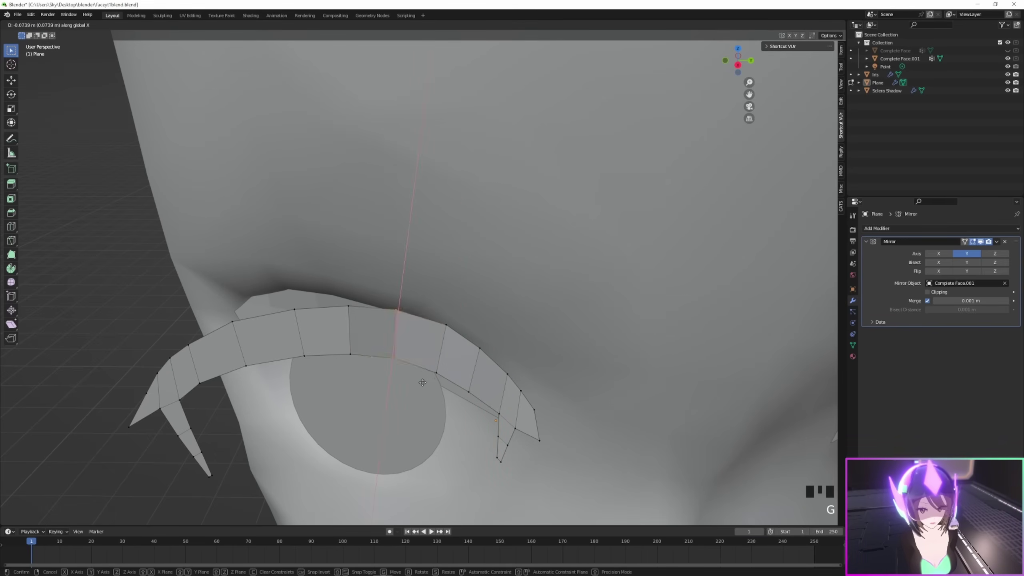
pyautogui.click(422, 373)
# - Reposition the edge columns above the iris and its outer side along X to follow the eyelid's curve
pyautogui.moveTo(422, 363); pyautogui.dragTo(306, 323, button='middle')
pyautogui.moveTo(297, 320); pyautogui.dragTo(336, 402)
pyautogui.moveTo(336, 399); pyautogui.dragTo(382, 261, button='middle')
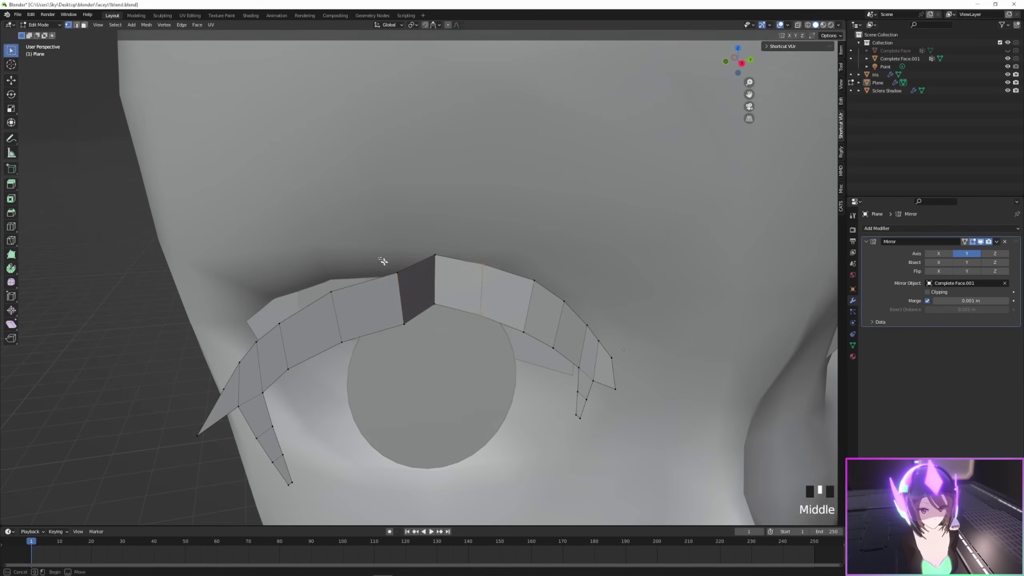
pyautogui.press('g')
pyautogui.press('x')
pyautogui.click(322, 225)
pyautogui.moveTo(318, 226); pyautogui.dragTo(226, 290, button='middle')
pyautogui.press('g')
pyautogui.press('x')
pyautogui.click(357, 294)
# - Move the outer lash section with its spike back along X, including a further shift of its outermost columns
pyautogui.moveTo(146, 332); pyautogui.dragTo(338, 481)
pyautogui.press('g')
pyautogui.press('x')
pyautogui.click(282, 387)
pyautogui.moveTo(211, 286); pyautogui.dragTo(297, 419)
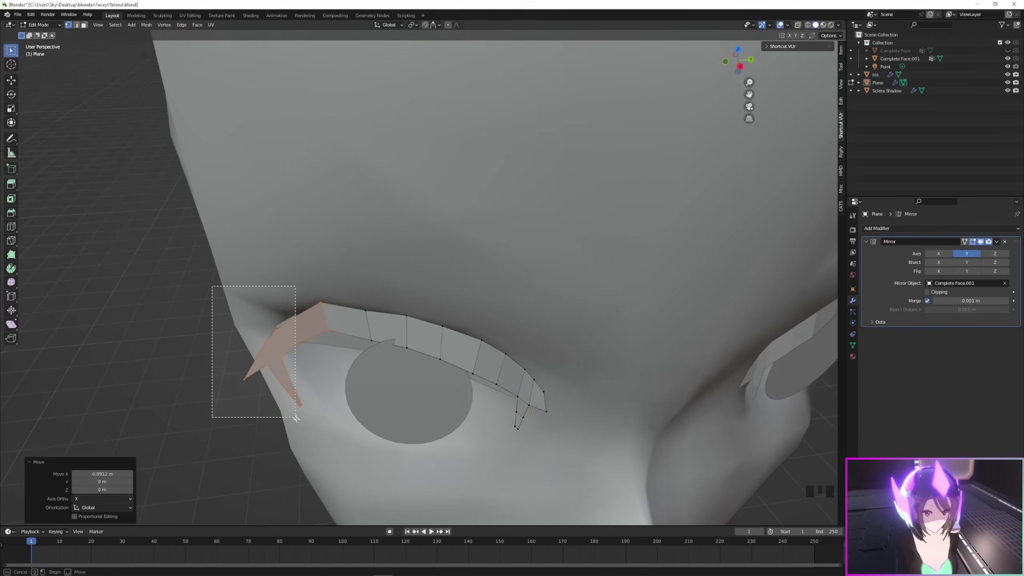
pyautogui.moveTo(298, 415); pyautogui.dragTo(436, 363, button='middle')
pyautogui.press('g')
pyautogui.press('x')
pyautogui.press('x')
pyautogui.click(465, 350)
# - Select the iris object and move it about 0.09 m back along X
pyautogui.press('Tab')
pyautogui.click(388, 318)
pyautogui.press('g')
pyautogui.press('x')
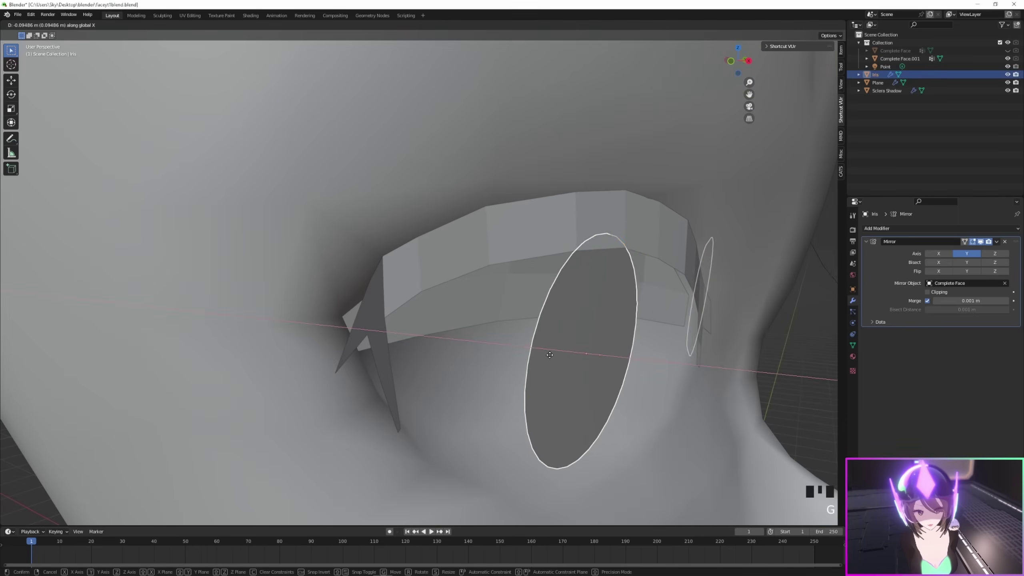
# - Resume editing the lash mesh and adjust the selected outer columns along X against the face
pyautogui.press('Tab')
pyautogui.scroll(2, 347, 352)
pyautogui.press('g')
pyautogui.press('y')
pyautogui.press('g')
pyautogui.press('x')
pyautogui.click(367, 428)
# - Select the vertices at the lash's outer corner and shift them along X toward the face surface
pyautogui.moveTo(362, 423); pyautogui.dragTo(258, 347, button='middle')
pyautogui.moveTo(169, 250); pyautogui.dragTo(217, 323)
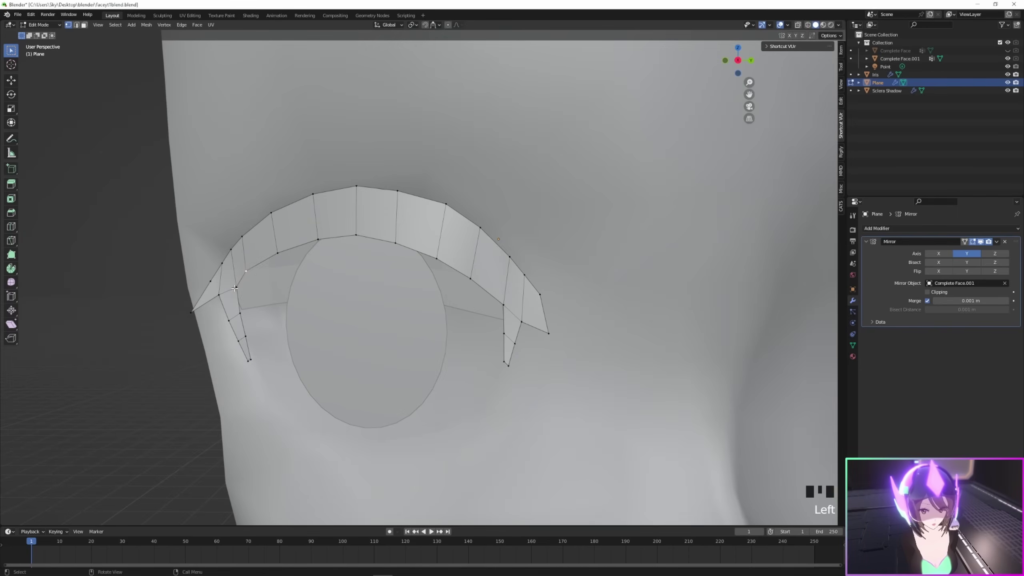
pyautogui.press('g')
pyautogui.press('x')
pyautogui.moveTo(241, 323); pyautogui.dragTo(483, 381, button='middle')
pyautogui.press('g')
pyautogui.press('x')
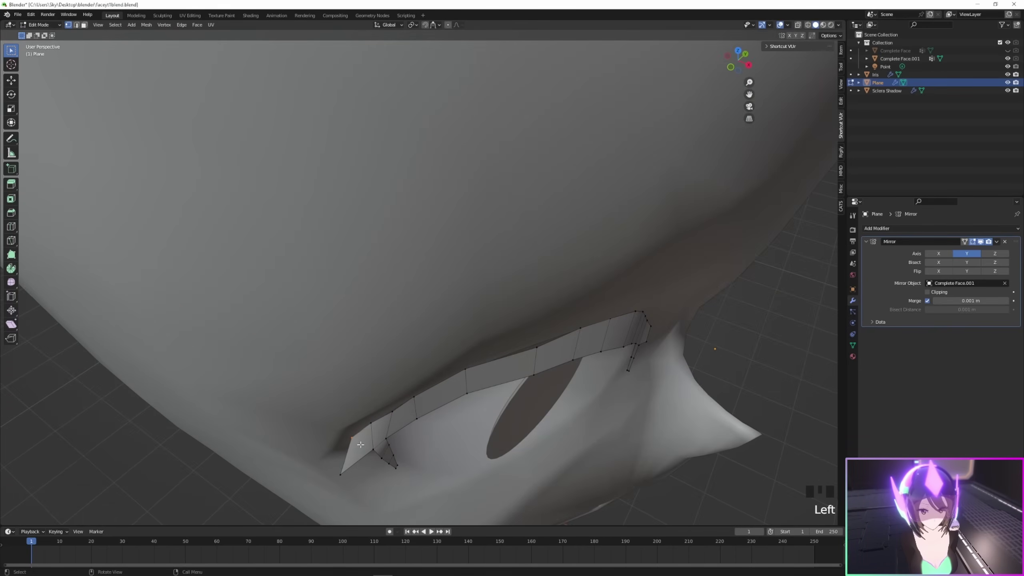
# - Refine the outer-corner vertices along X and dissolve a surplus lash edge together with its vertices
pyautogui.click(511, 396)
pyautogui.press('g')
pyautogui.press('x')
pyautogui.press('KP_3')
pyautogui.scroll(-2, 511, 387)
pyautogui.scroll(2, 504, 347)
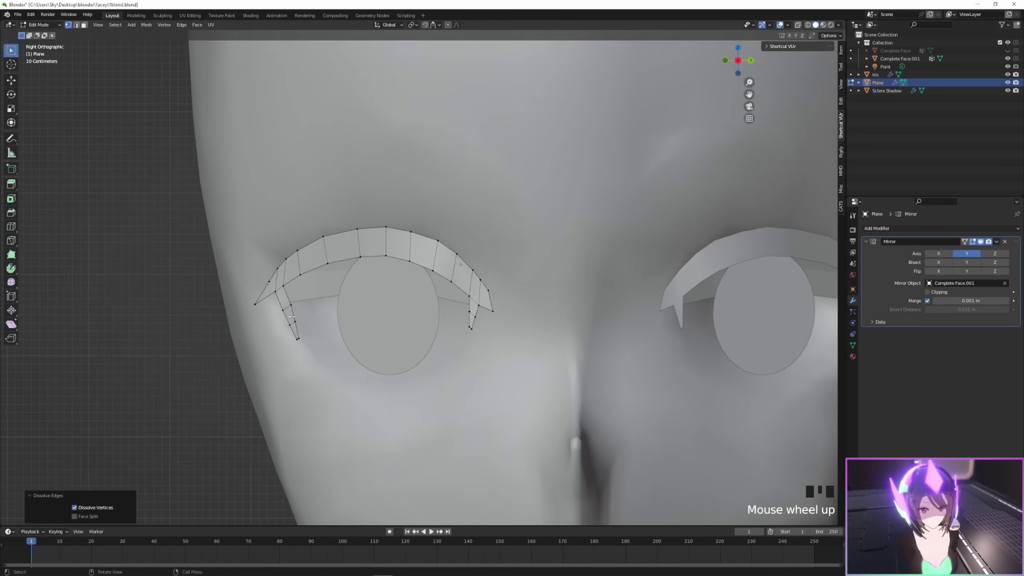
# - Reposition the selected vertex at the inner spike to refine its outline as seen facing the character
pyautogui.press('Tab')
pyautogui.press('Tab')
pyautogui.scroll(2, 502, 338)
pyautogui.press('g')
pyautogui.click(503, 334)
pyautogui.moveTo(503, 335); pyautogui.dragTo(362, 383, button='middle')
pyautogui.scroll(-4, 363, 383)
pyautogui.scroll(4, 338, 393)
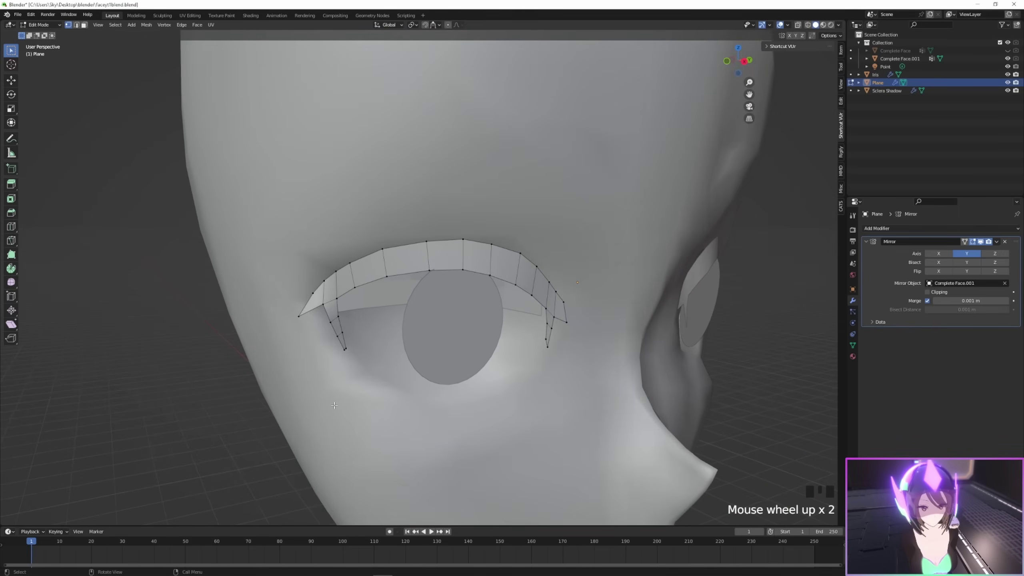
# - Add two evenly spaced loop cuts running lengthwise along the lash band
pyautogui.hotkey('ctrl', 'r')
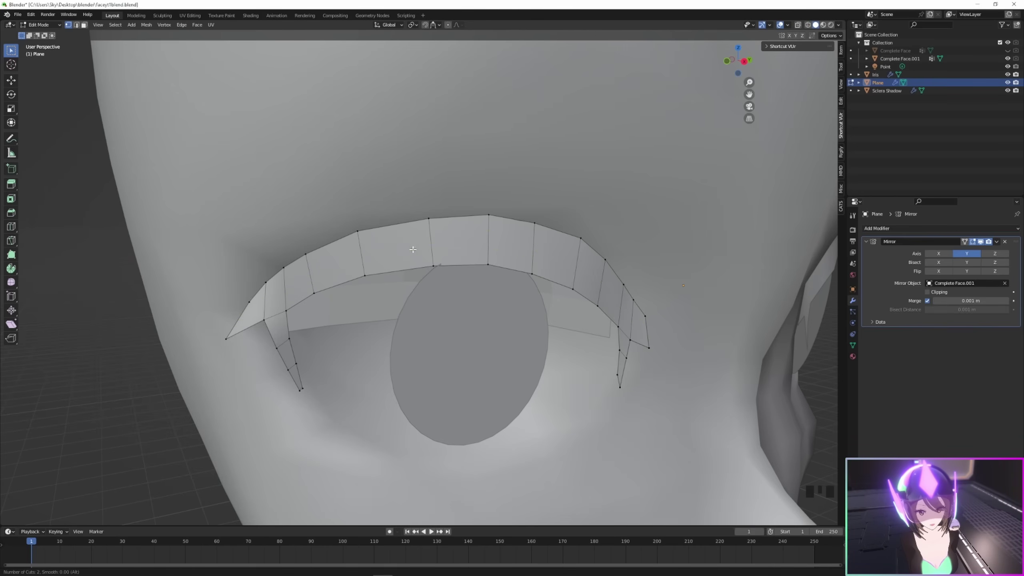
pyautogui.click(349, 262)
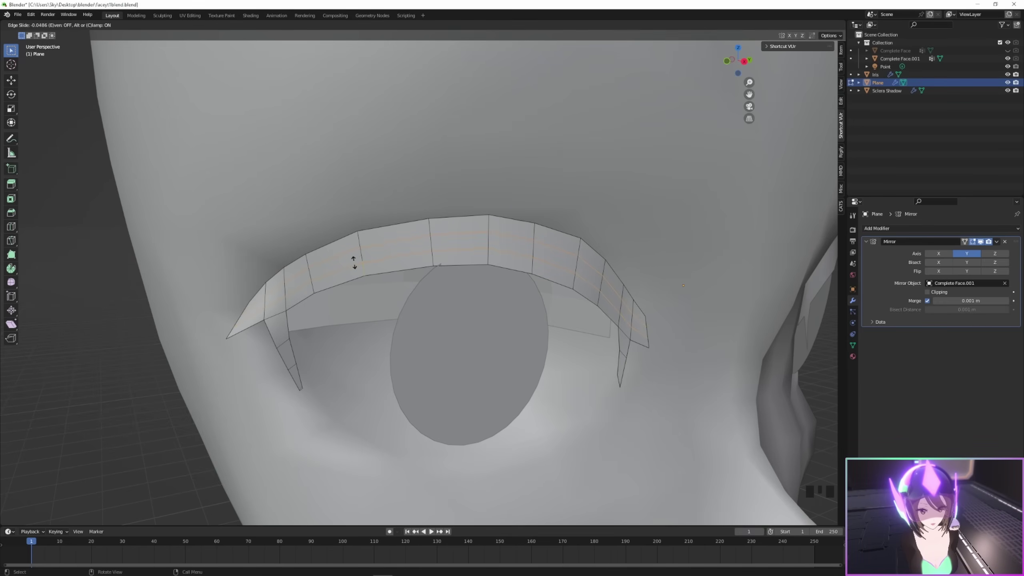
pyautogui.rightClick(361, 266)
# - Move the two new lengthwise loops about 0.05 m forward along X to round the lash in profile
pyautogui.moveTo(518, 278); pyautogui.dragTo(651, 212, button='middle')
pyautogui.click(732, 62)
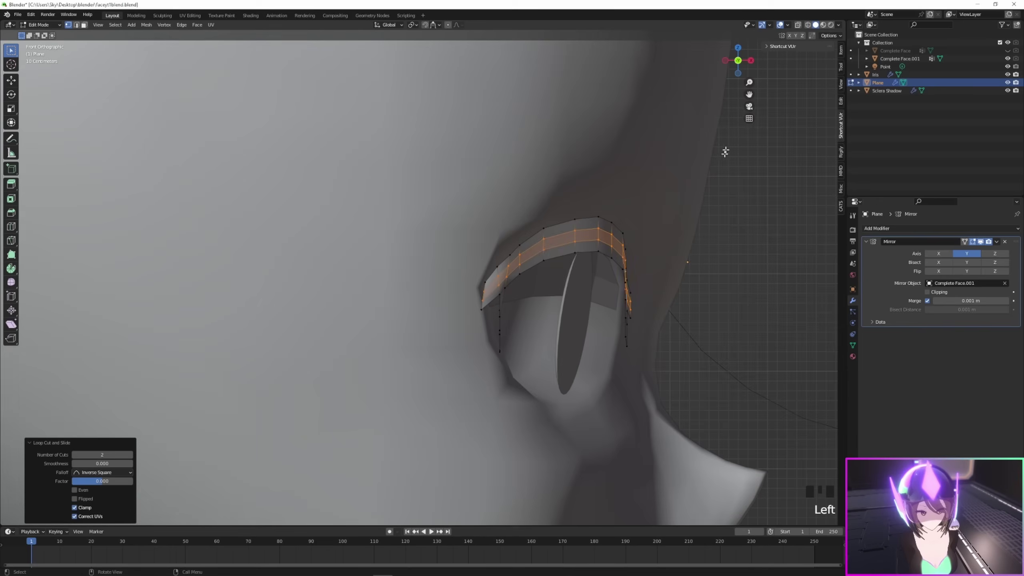
pyautogui.press('g')
pyautogui.press('x')
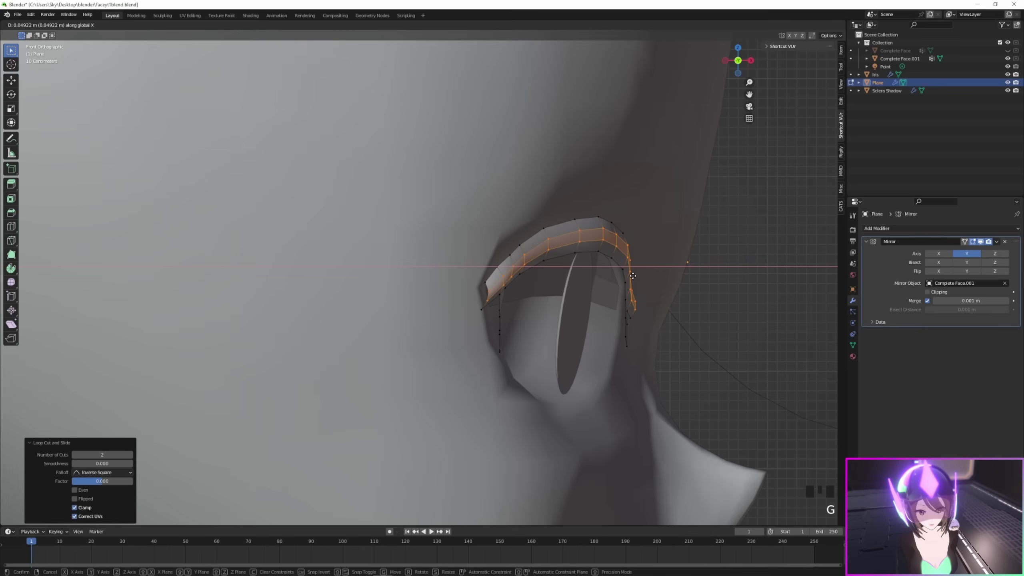
pyautogui.click(632, 276)
# - Select the two loop vertices at the lash's outer tip and move them about 0.07 m back along X
pyautogui.scroll(1, 663, 277)
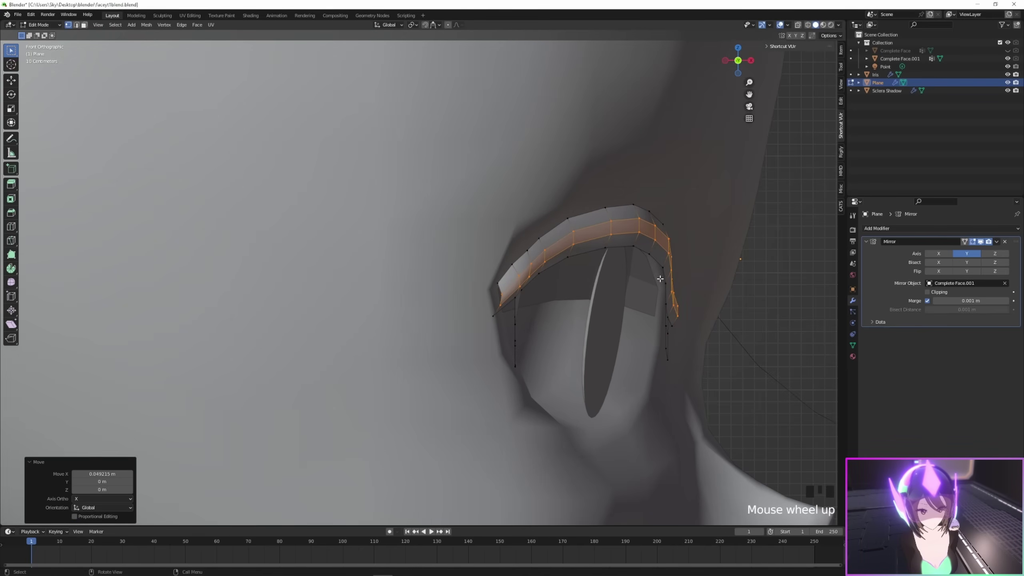
pyautogui.click(500, 294)
pyautogui.scroll(2, 550, 293)
pyautogui.keyDown('shift'); pyautogui.click(532, 315); pyautogui.keyUp('shift')
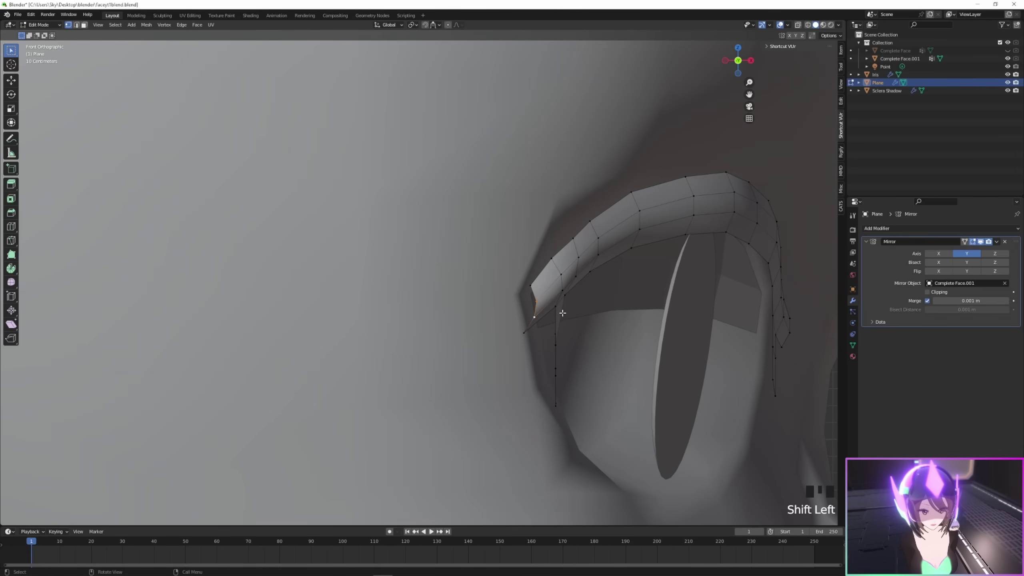
pyautogui.press('g')
pyautogui.press('x')
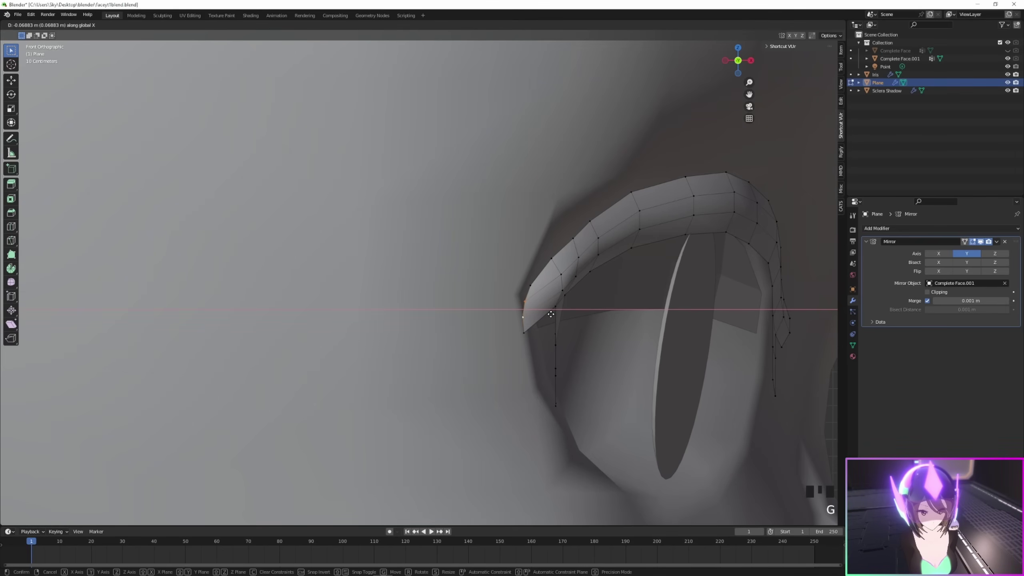
pyautogui.click(550, 314)
# - Move the selected lower vertices of the inner spike about 0.013 m along X and check the lash in object mode
pyautogui.moveTo(575, 317); pyautogui.dragTo(544, 321, button='middle')
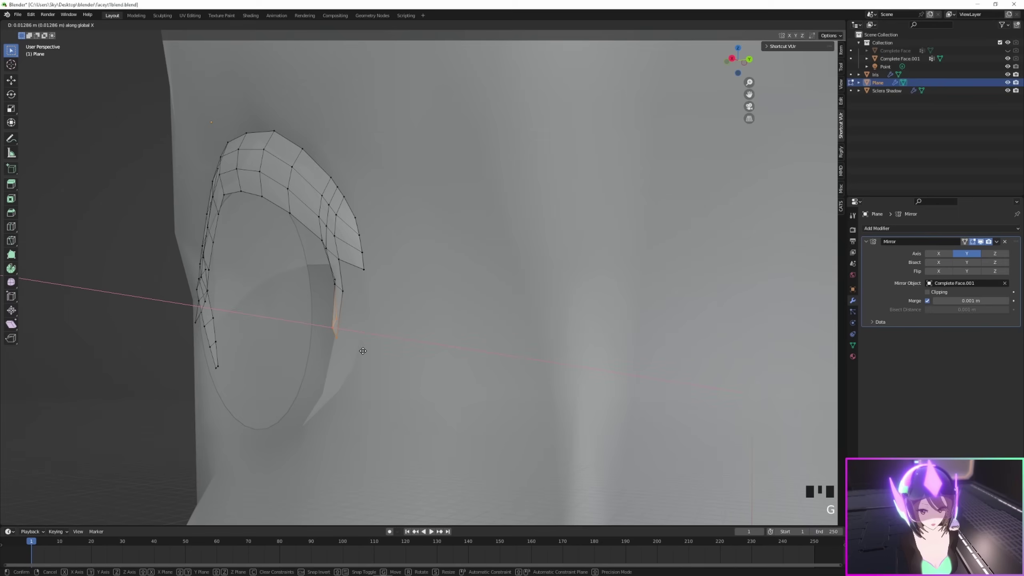
pyautogui.click(362, 351)
pyautogui.press('Tab')
pyautogui.scroll(-4, 411, 370)
pyautogui.moveTo(411, 370); pyautogui.dragTo(541, 388, button='middle')
pyautogui.press('Tab')
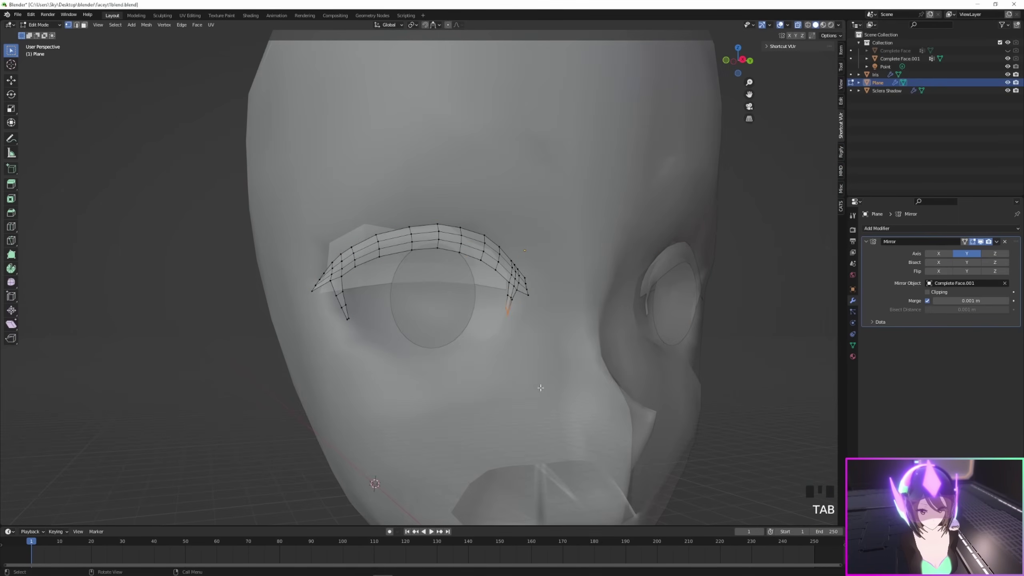
pyautogui.press('Tab')
pyautogui.click(753, 326)
pyautogui.click(406, 265)
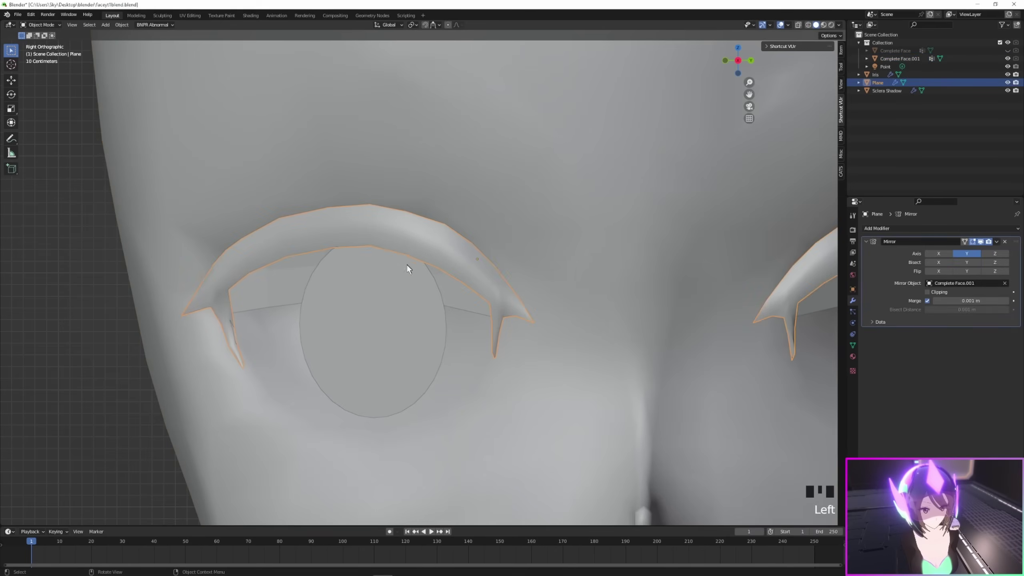
pyautogui.press('Tab')
pyautogui.scroll(2, 407, 303)
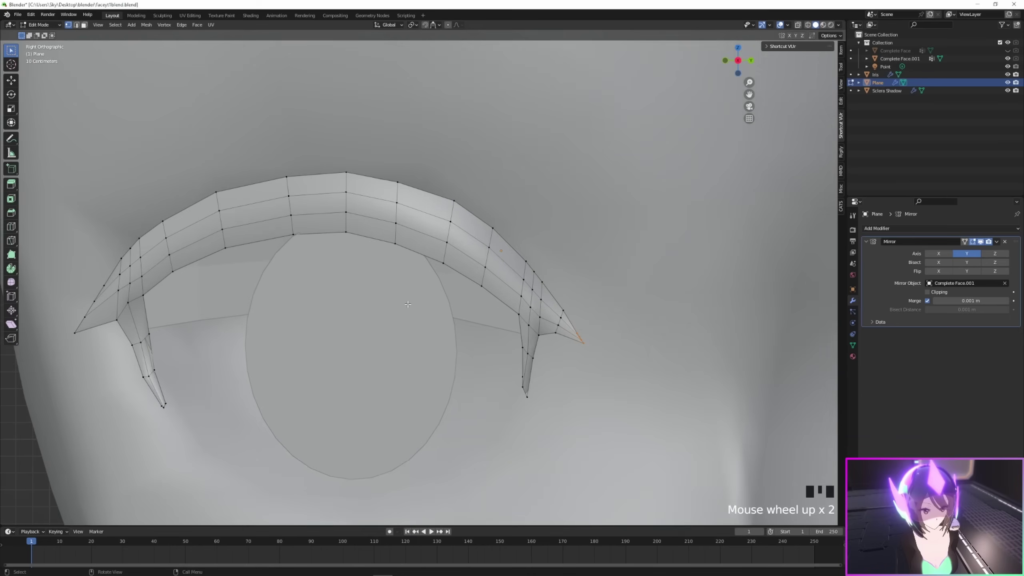
# - Extrude the middle-row lash face near the outer corner about 0.43 m outward and scale its end down to a tip
pyautogui.keyDown('shift'); pyautogui.moveTo(407, 304); pyautogui.dragTo(402, 370, button='middle'); pyautogui.keyUp('shift')
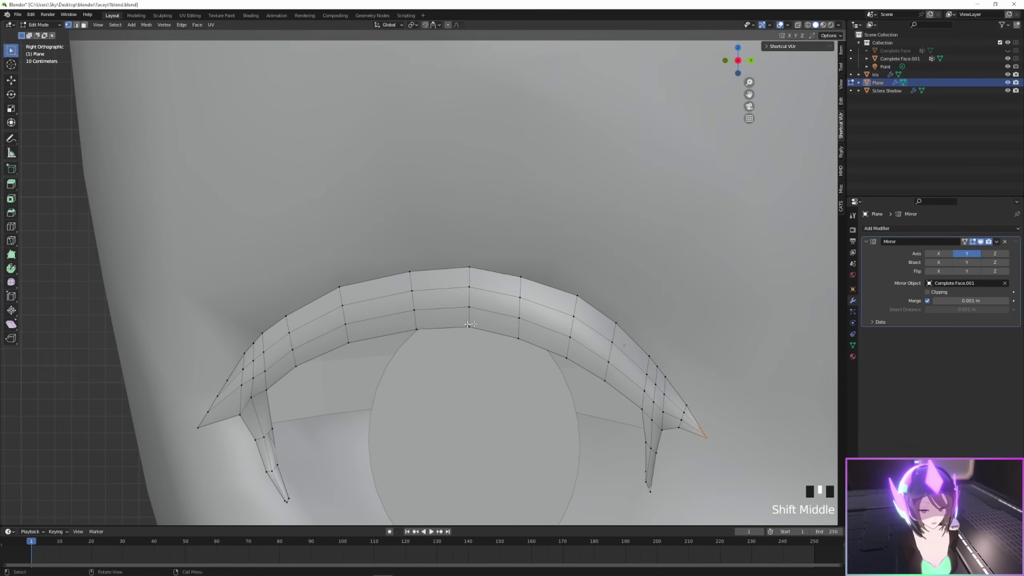
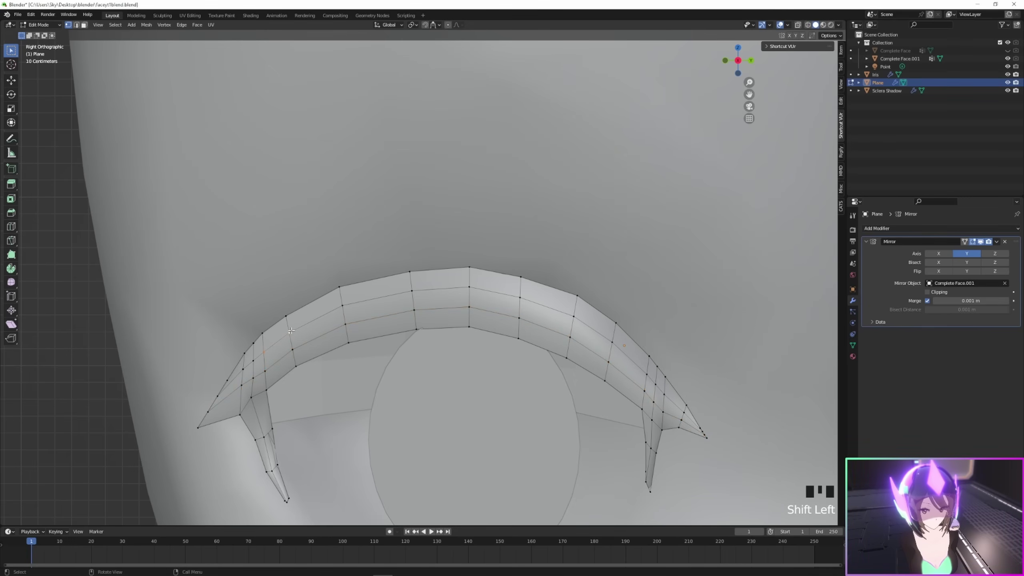
pyautogui.moveTo(308, 366); pyautogui.dragTo(297, 400, button='middle')
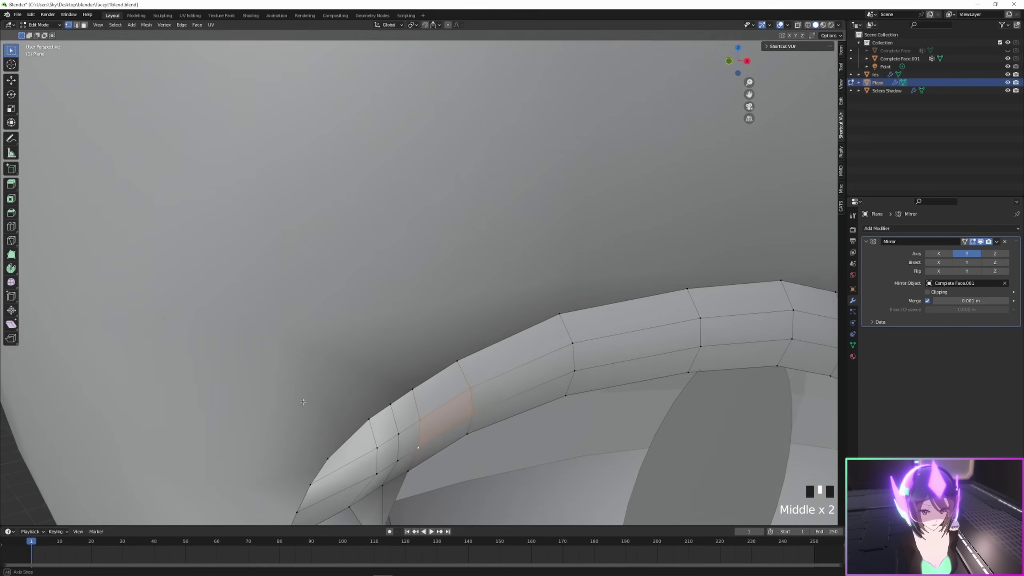
pyautogui.scroll(-2, 468, 414)
pyautogui.moveTo(468, 413); pyautogui.dragTo(585, 393, button='middle')
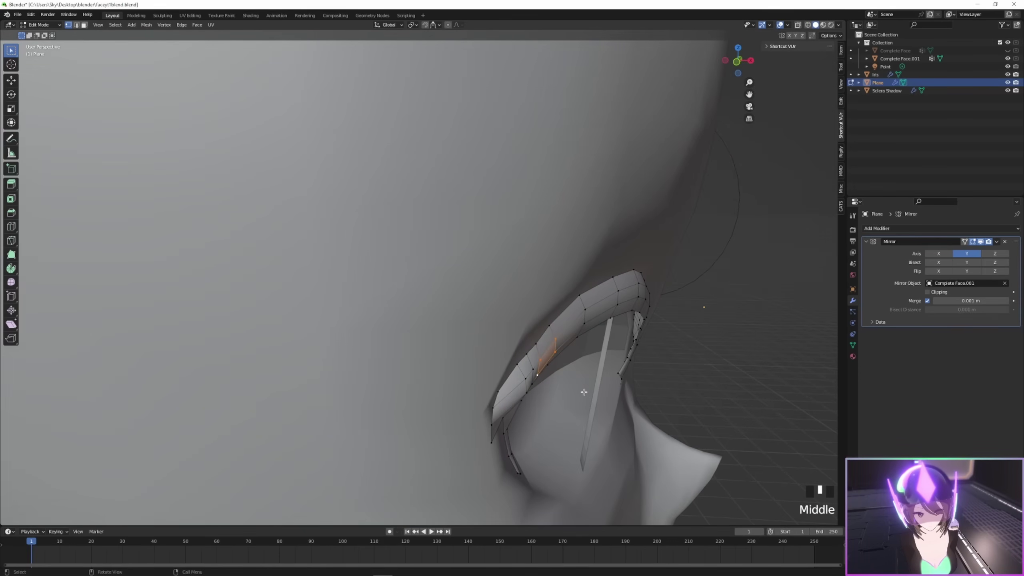
pyautogui.press('e')
pyautogui.click(647, 388)
pyautogui.press('s')
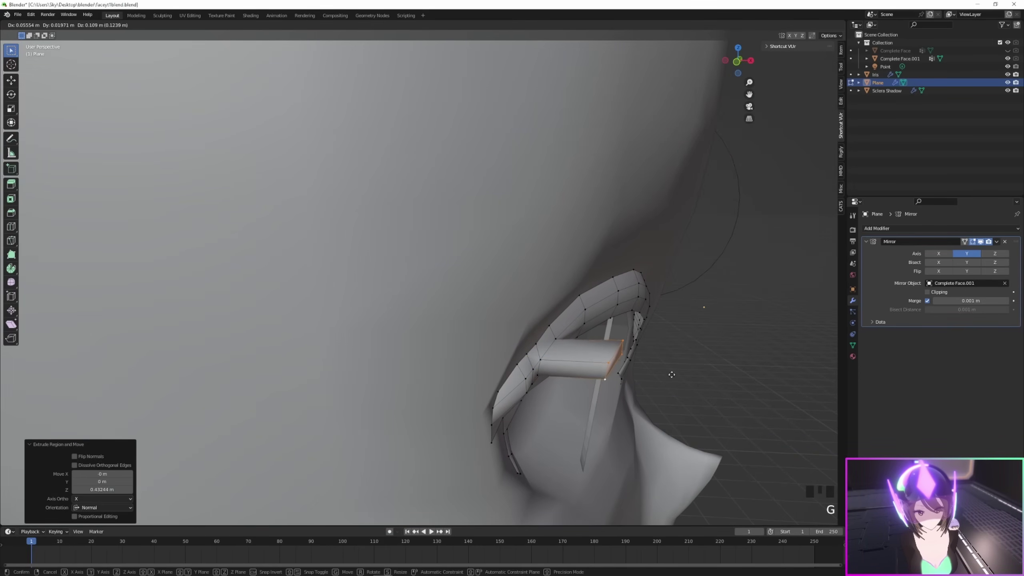
pyautogui.click(663, 292)
# - Move the extruded spike's tip outward past the eye's outer corner, about 0.46 m along Y and 0.16 m along X
pyautogui.moveTo(663, 292); pyautogui.dragTo(580, 301, button='middle')
pyautogui.press('g')
pyautogui.click(504, 322)
pyautogui.scroll(-2, 466, 325)
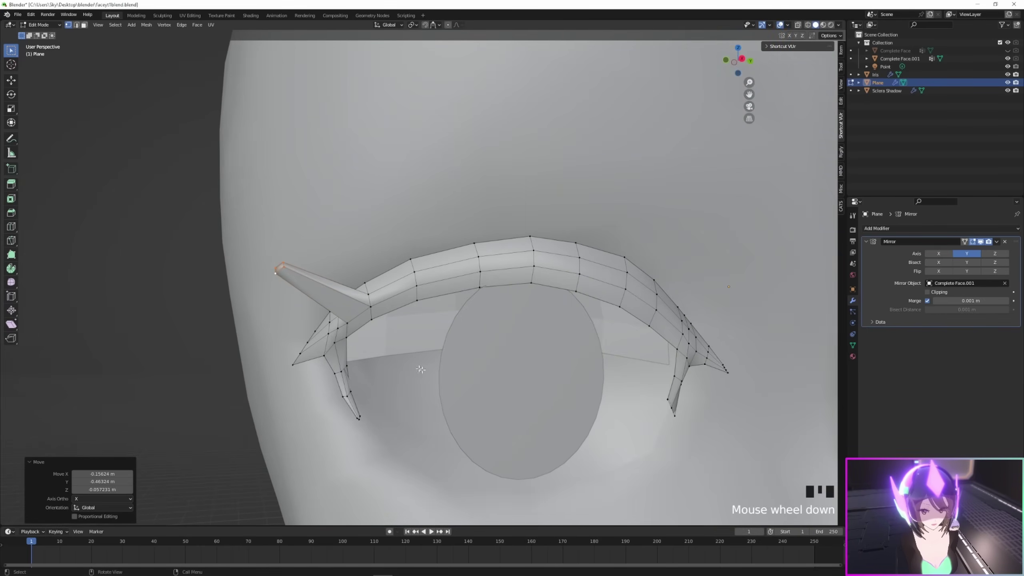
# - Add two evenly spaced loop cuts across the new extruded spike
pyautogui.moveTo(466, 326); pyautogui.dragTo(520, 364, button='middle')
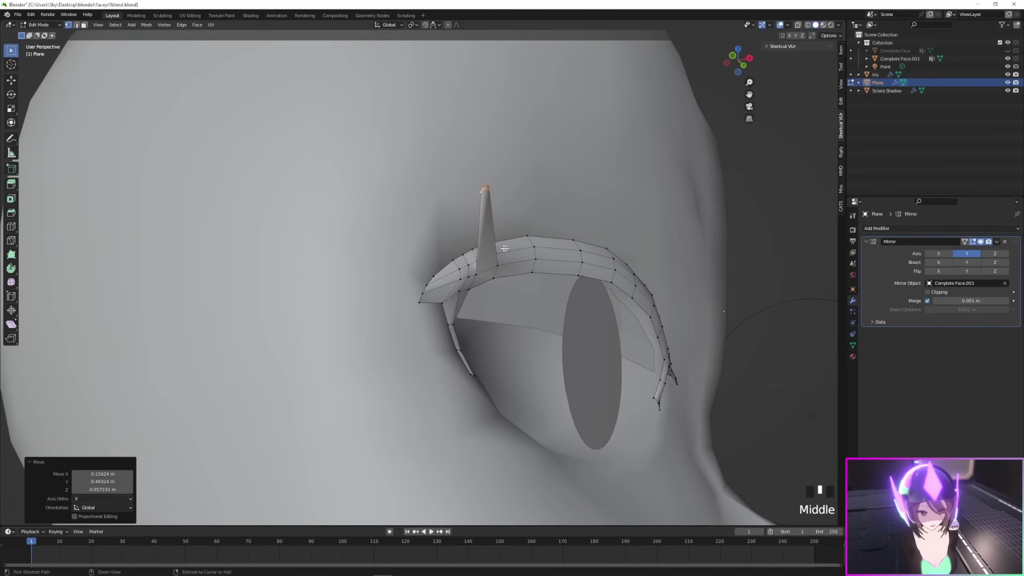
pyautogui.moveTo(505, 248); pyautogui.dragTo(564, 202, button='middle')
pyautogui.scroll(2, 520, 283)
pyautogui.click(504, 170)
pyautogui.hotkey('ctrl', 'r')
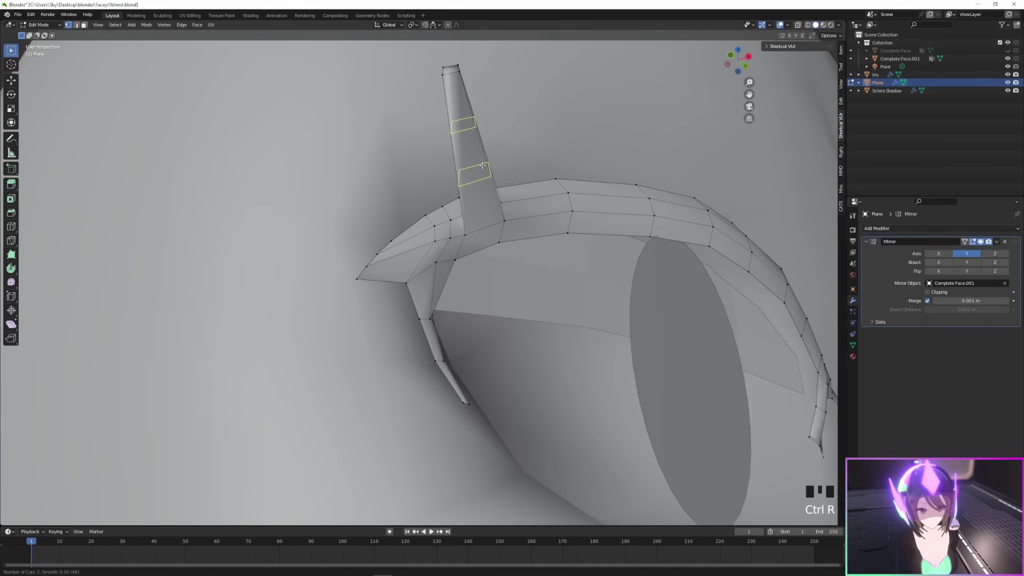
pyautogui.click(482, 165)
pyautogui.rightClick(487, 171)
# - Move the new spike's two middle loops about 0.05 m forward along X in the profile view
pyautogui.moveTo(486, 171); pyautogui.dragTo(736, 172, button='middle')
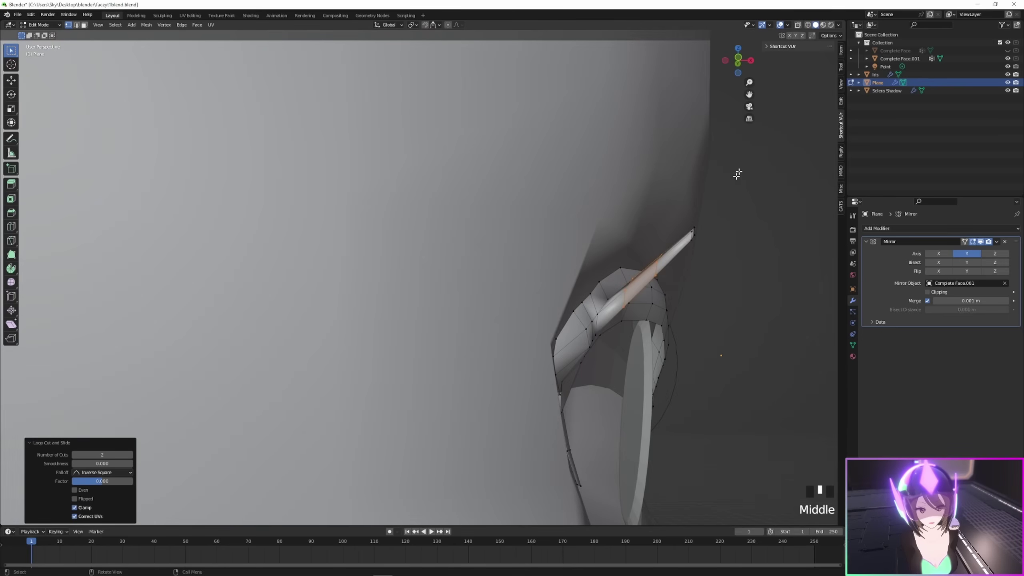
pyautogui.click(736, 65)
pyautogui.press('g')
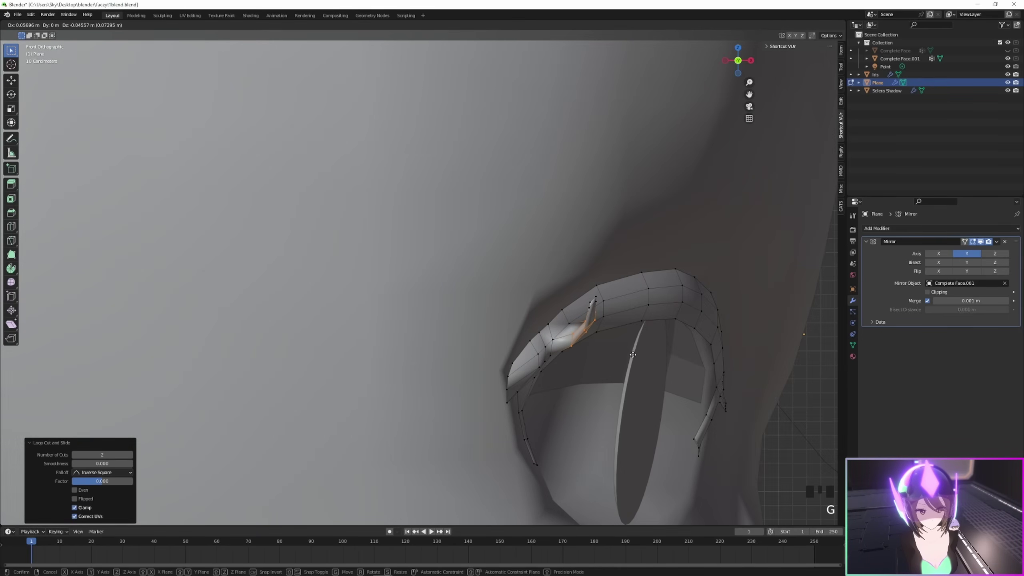
pyautogui.click(632, 350)
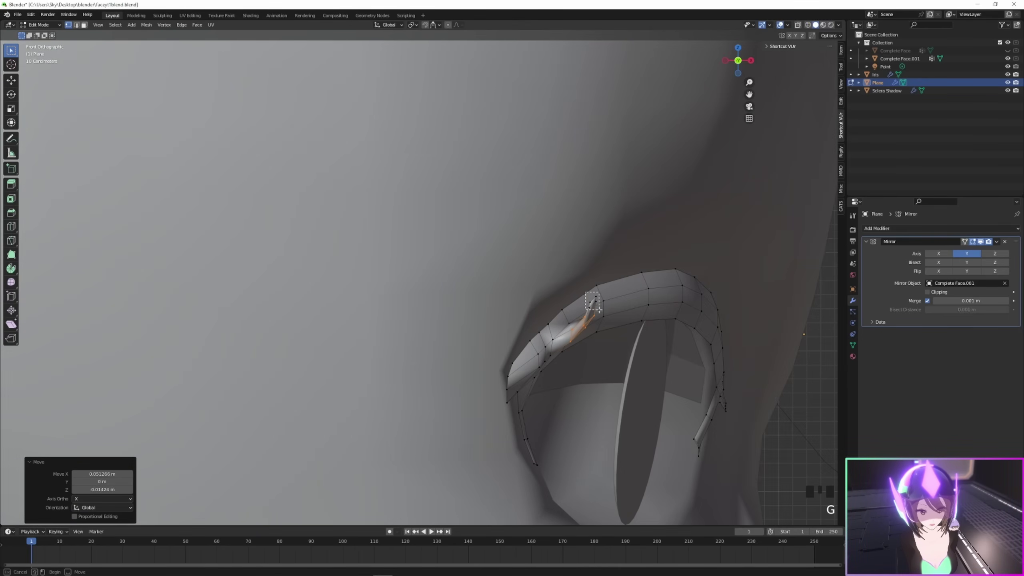
# - Move the new spike's tip about 0.02 m along X and 0.1 m upward
pyautogui.moveTo(599, 309); pyautogui.dragTo(599, 310)
pyautogui.press('g')
pyautogui.click(613, 286)
pyautogui.moveTo(645, 300); pyautogui.dragTo(725, 76, button='middle')
pyautogui.click(744, 60)
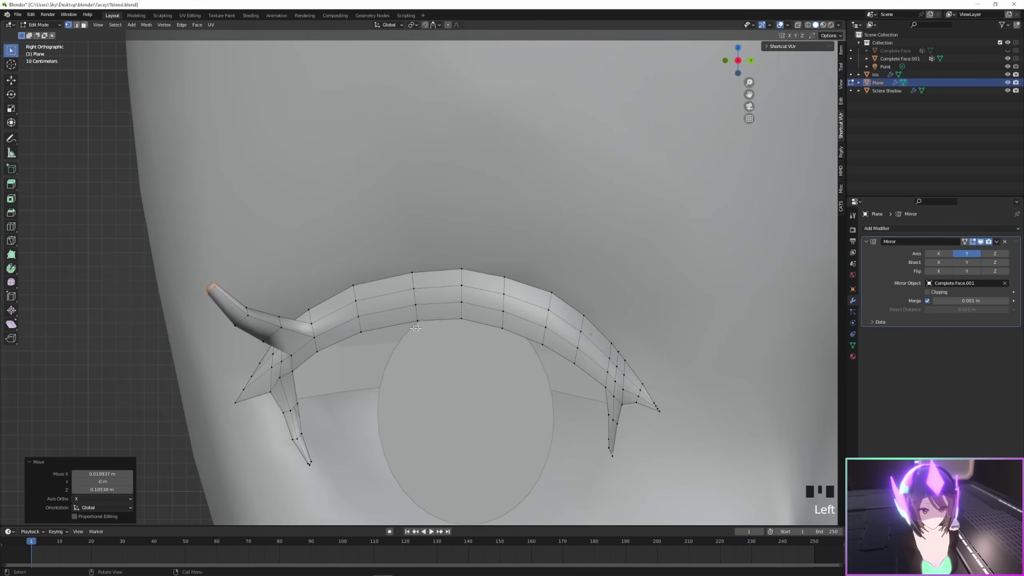
# - Turn on X-ray and reposition the new spike's middle loops outward and downward to bend it into a curve
pyautogui.click(216, 298)
pyautogui.hotkey('alt', 'z')
pyautogui.moveTo(214, 302); pyautogui.dragTo(262, 329)
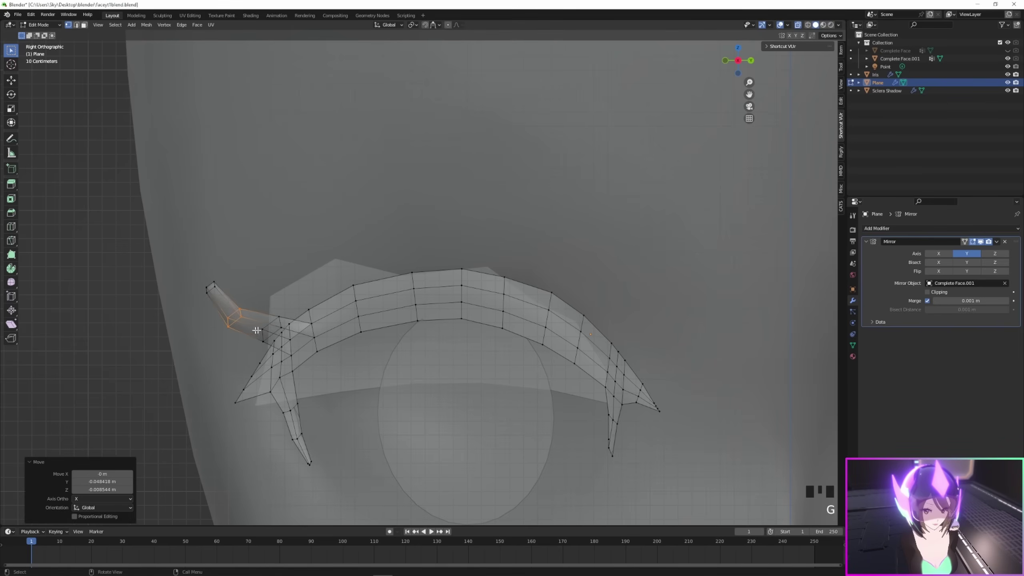
pyautogui.keyDown('alt'); pyautogui.click(269, 320); pyautogui.keyUp('alt')
# - Turn off X-ray, shrink the outer upper spike's tip to about a third of its size, and shift it slightly outward
pyautogui.press('Tab')
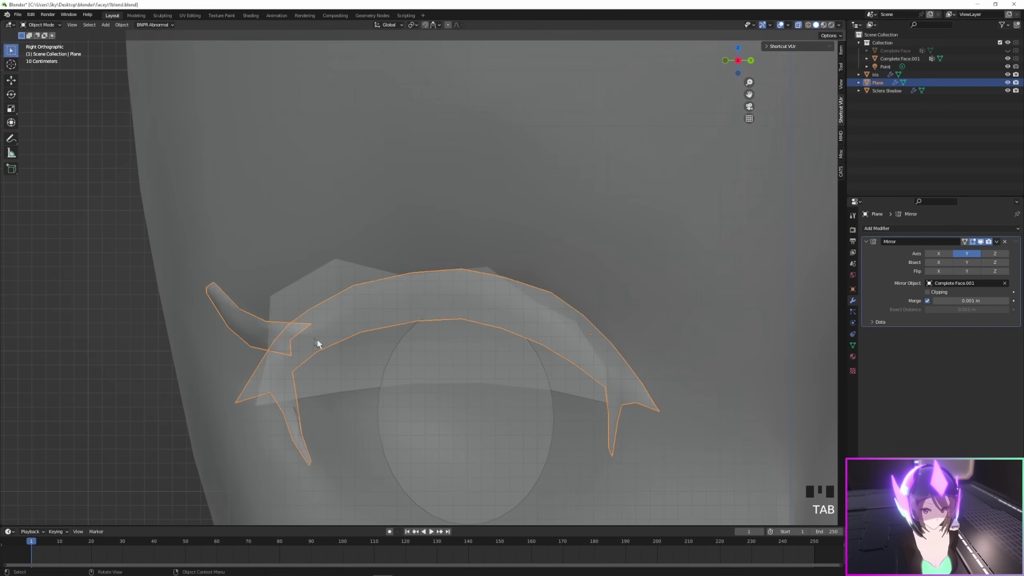
pyautogui.scroll(-3, 386, 394)
pyautogui.press('Tab')
pyautogui.hotkey('alt', 'z')
pyautogui.click(300, 284)
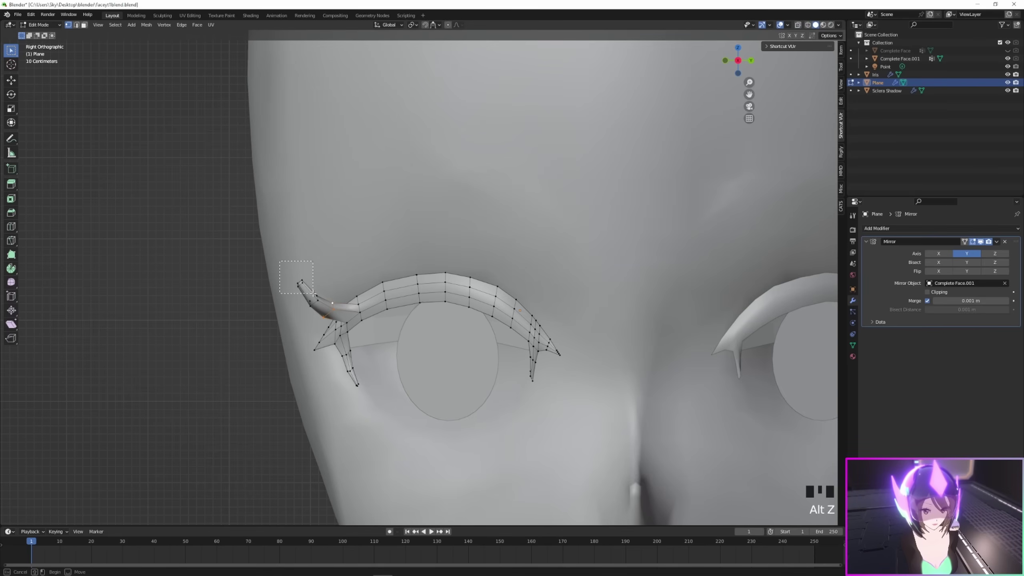
pyautogui.press('s')
pyautogui.click(341, 249)
pyautogui.press('g')
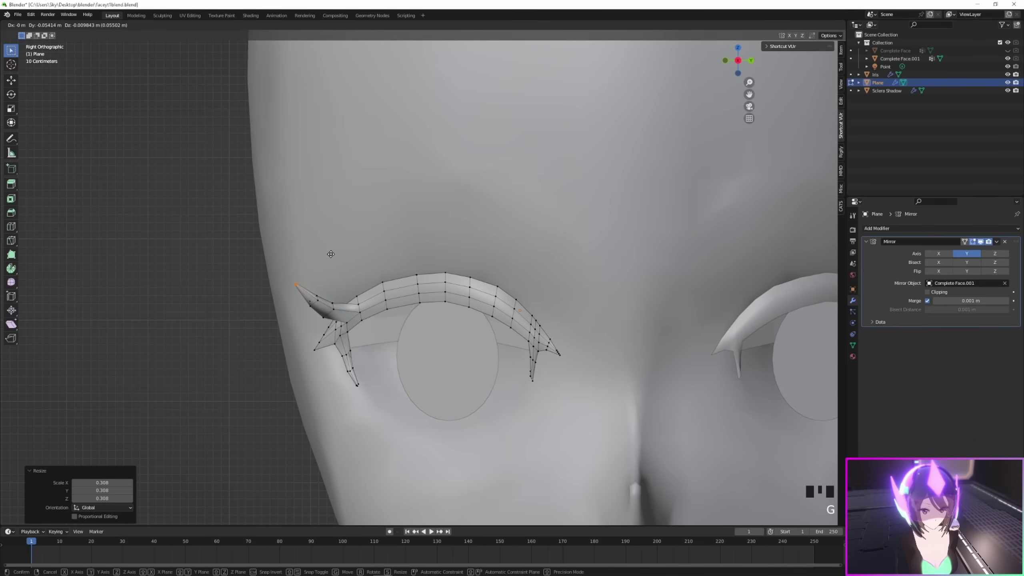
pyautogui.click(330, 254)
# - Examine both mirrored lashes against the whole face in Object Mode with nothing selected
pyautogui.press('Tab')
pyautogui.press('Tab')
pyautogui.scroll(-2, 513, 429)
pyautogui.click(343, 427)
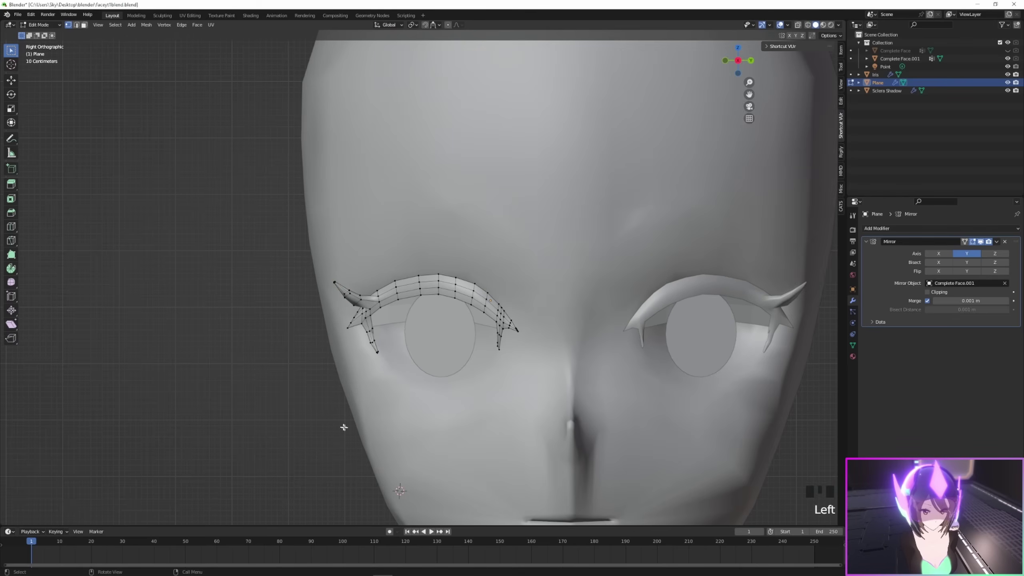
pyautogui.press('Tab')
pyautogui.click(801, 421)
pyautogui.scroll(-2, 667, 427)
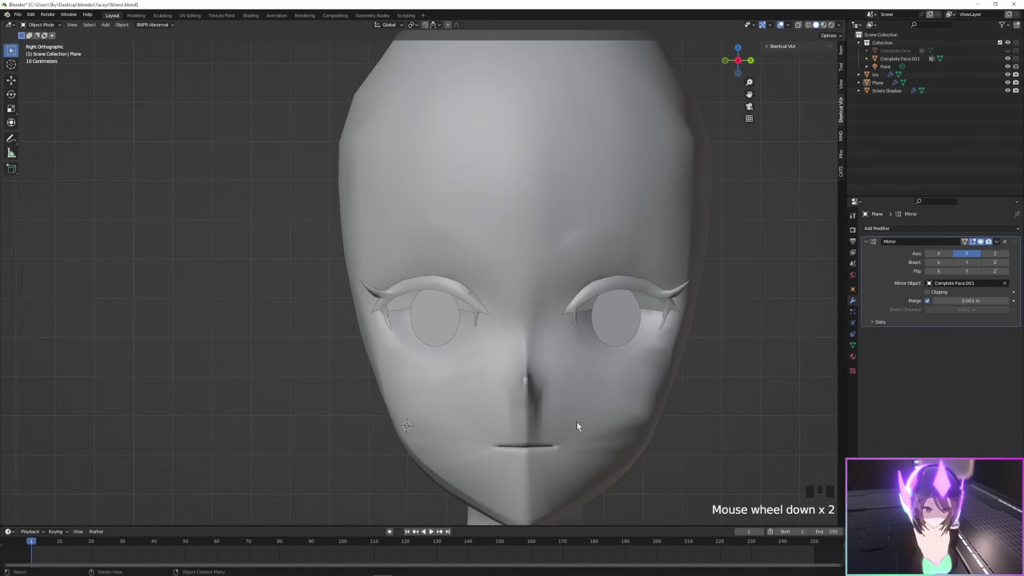
# - Extrude a face from the middle of the upper lash into a new spike, about 0.6 m along X and 0.43 m upward
pyautogui.scroll(4, 481, 338)
pyautogui.click(440, 278)
pyautogui.scroll(2, 440, 279)
pyautogui.press('Tab')
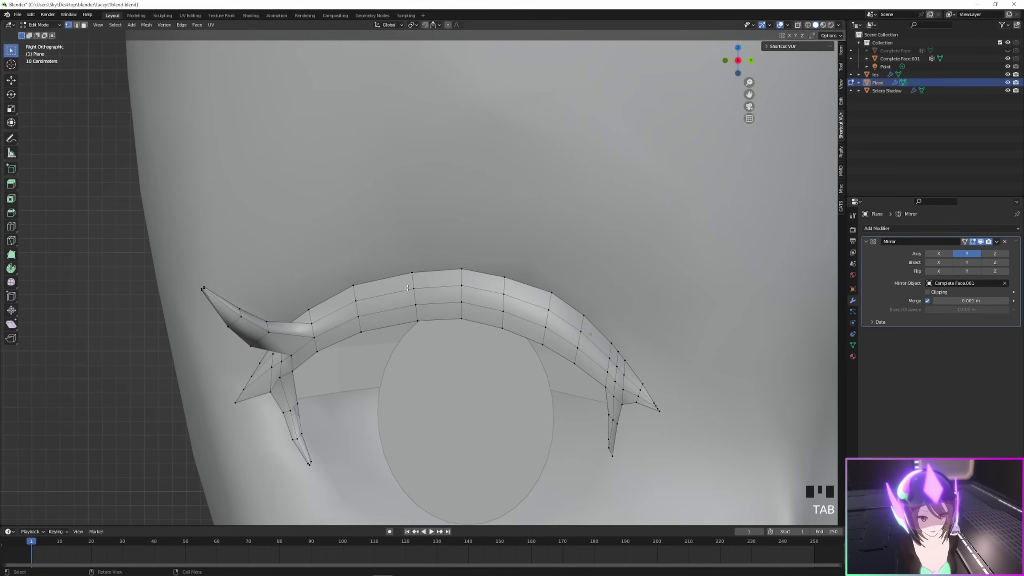
pyautogui.moveTo(472, 307); pyautogui.dragTo(474, 306)
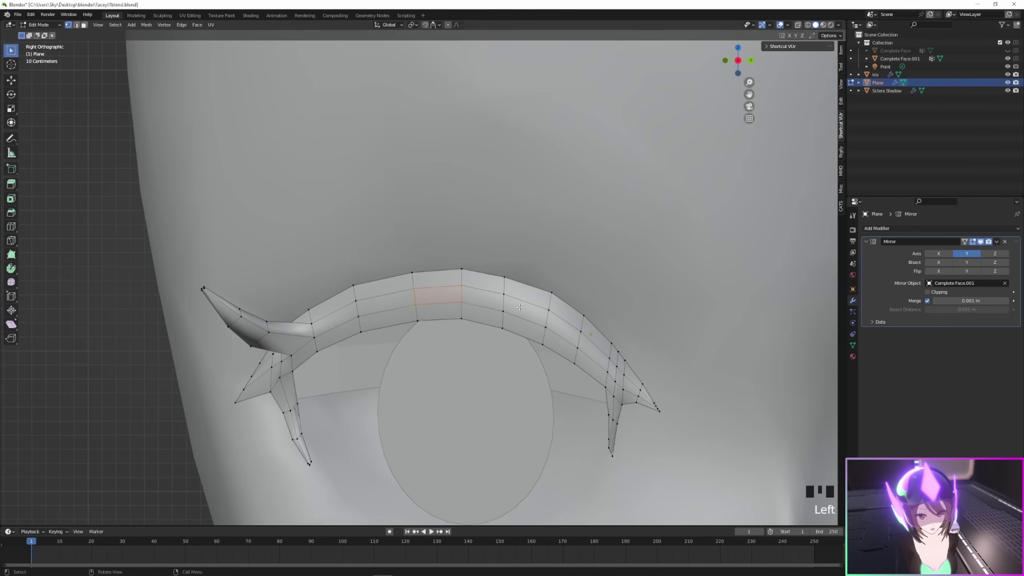
pyautogui.press('e')
pyautogui.press('Escape')
pyautogui.moveTo(519, 307); pyautogui.dragTo(645, 307, button='middle')
pyautogui.press('g')
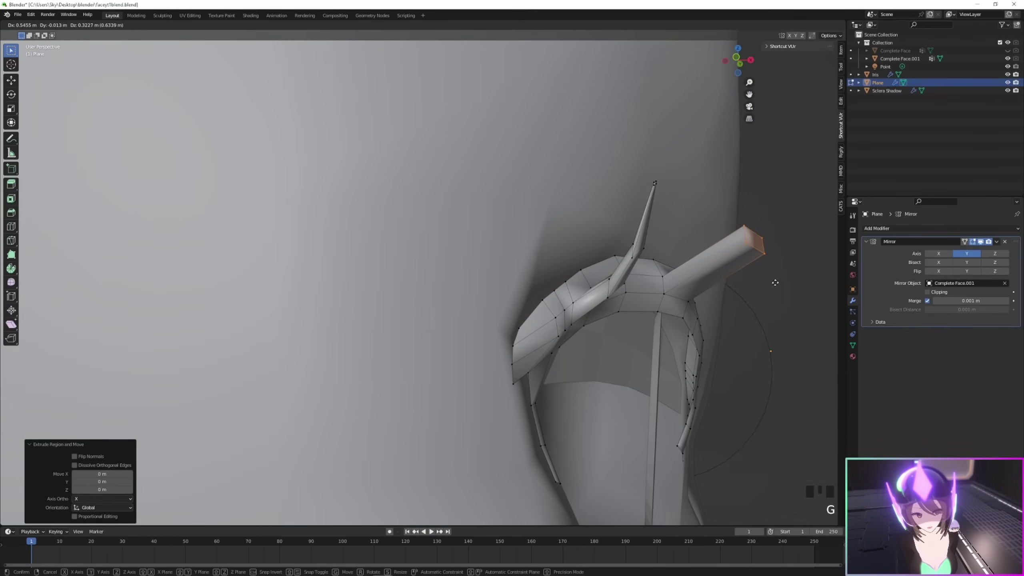
pyautogui.click(776, 267)
# - Scale the middle spike's end face to 0.14 and move it about 0.5 m toward the lash's outer corner
pyautogui.moveTo(777, 267); pyautogui.dragTo(710, 239, button='middle')
pyautogui.scroll(-3, 707, 237)
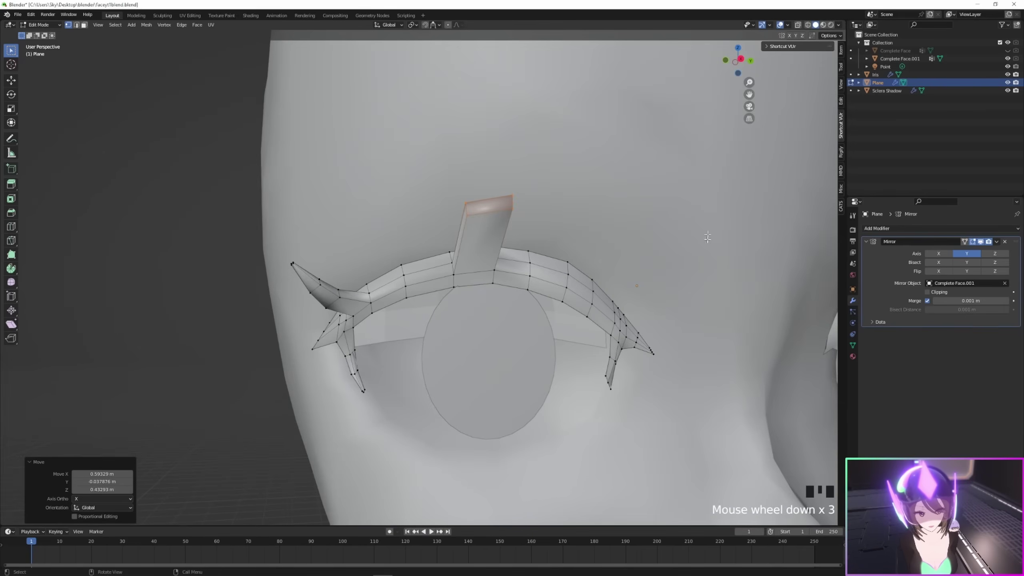
pyautogui.press('s')
pyautogui.click(518, 213)
pyautogui.press('g')
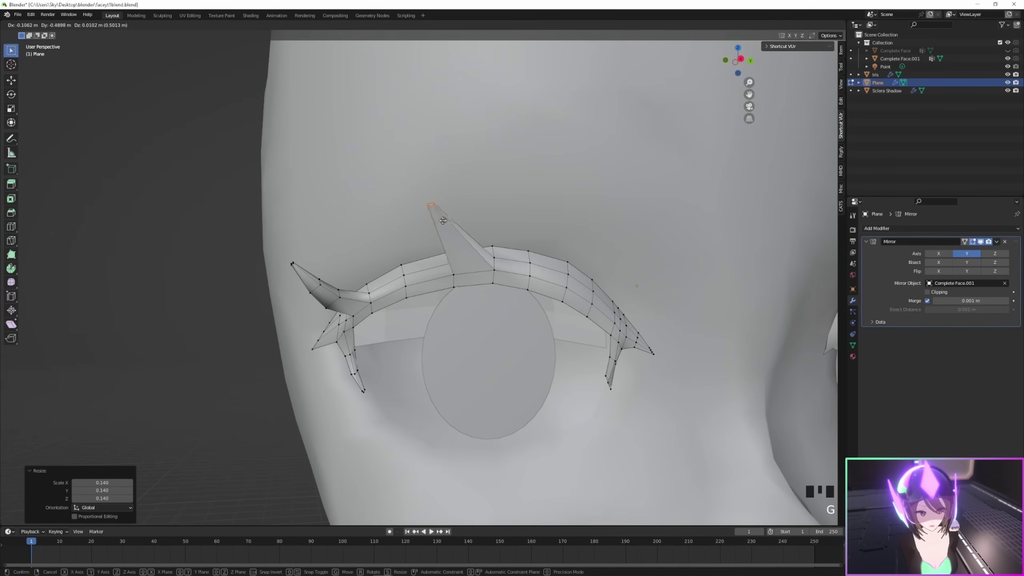
pyautogui.click(443, 224)
# - Add two evenly spaced loop cuts across the middle spike
pyautogui.scroll(2, 482, 228)
pyautogui.click(483, 228)
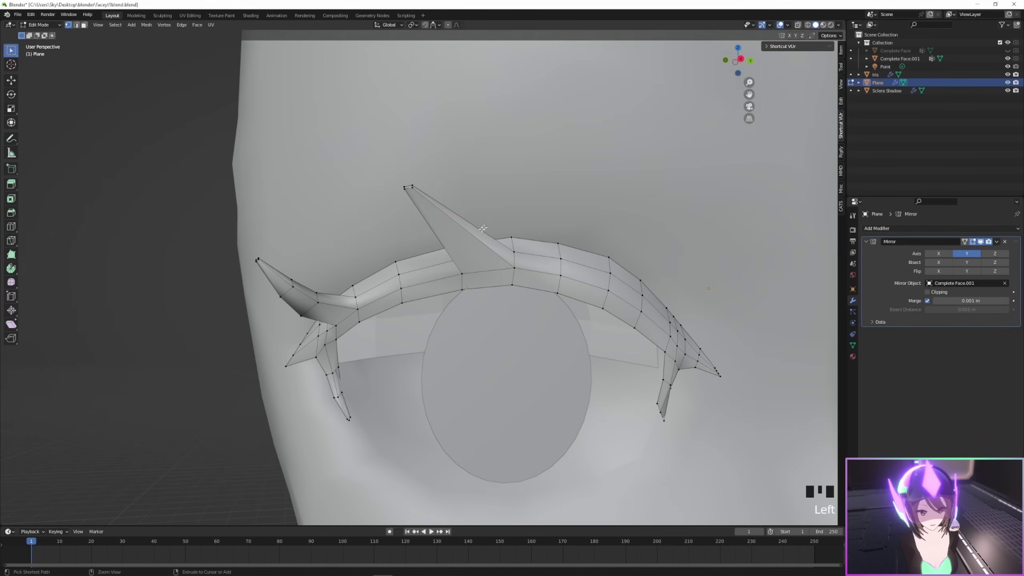
pyautogui.hotkey('ctrl', 'r')
pyautogui.scroll(1, 482, 229)
pyautogui.click(482, 228)
pyautogui.rightClick(482, 228)
pyautogui.scroll(2, 533, 212)
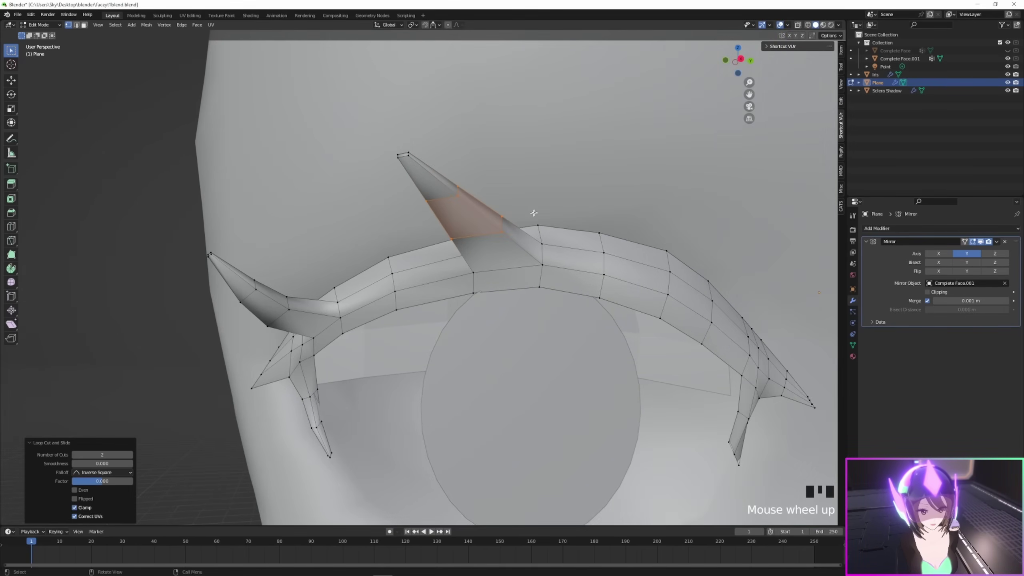
# - Bend the middle spike by moving its two new loops about 0.09 m outward and 0.04 m down
pyautogui.moveTo(533, 213); pyautogui.dragTo(542, 212, button='middle')
pyautogui.press('g')
pyautogui.click(579, 203)
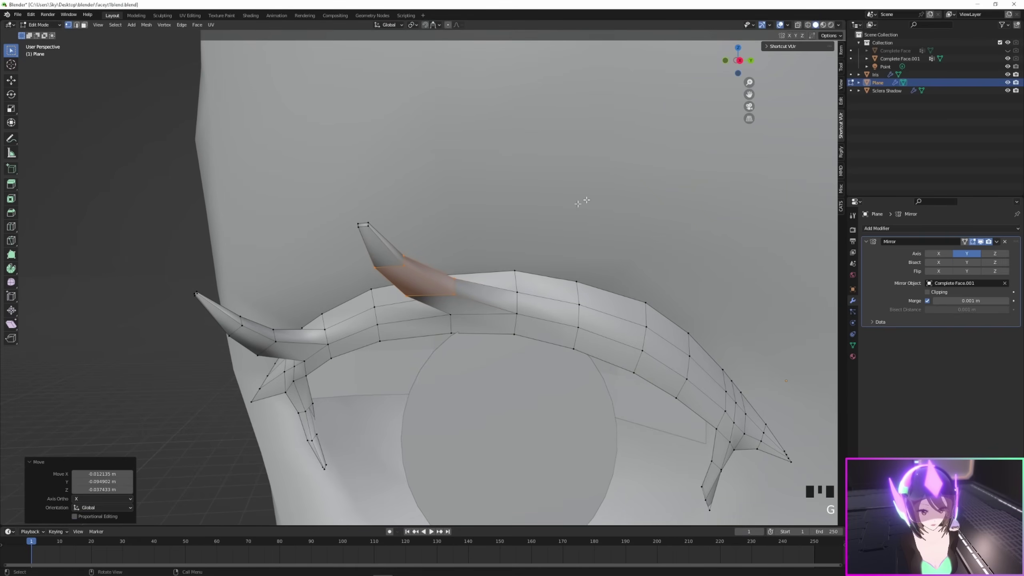
# - Give the eyelash mesh the existing Eyes material, working from the straight-on face view
pyautogui.click(740, 60)
pyautogui.scroll(-7, 715, 168)
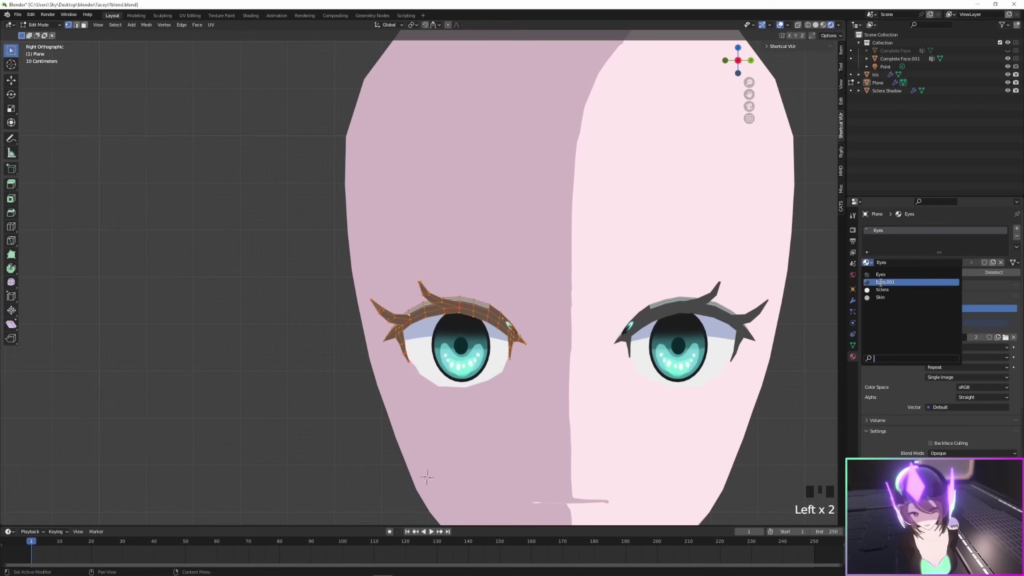
pyautogui.click(879, 274)
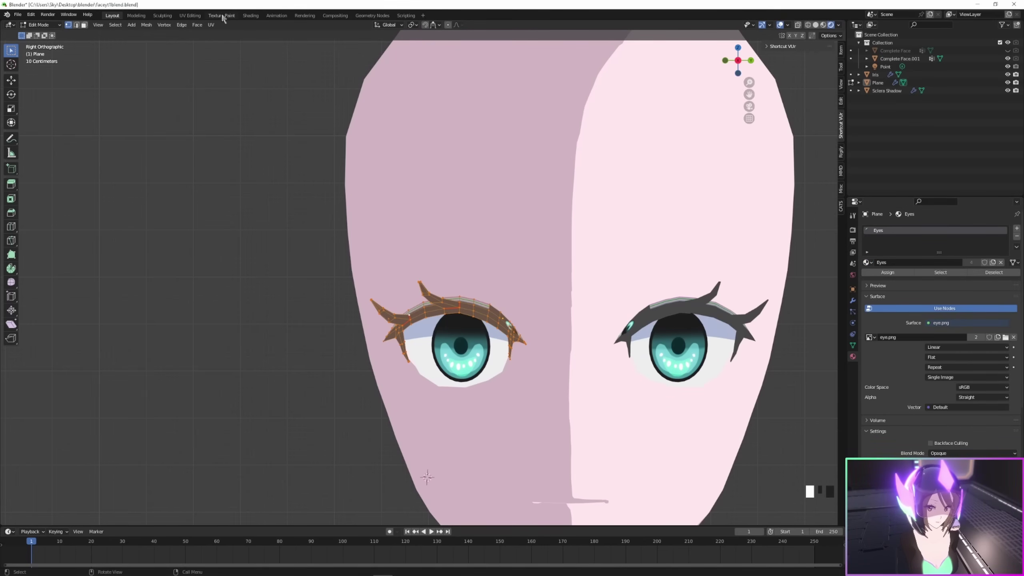
# - Unwrap the eyelash mesh in the UV Editing workspace and scale its UV islands down to a small fraction
pyautogui.click(190, 15)
pyautogui.press('u')
pyautogui.click(246, 238)
pyautogui.scroll(4, 283, 282)
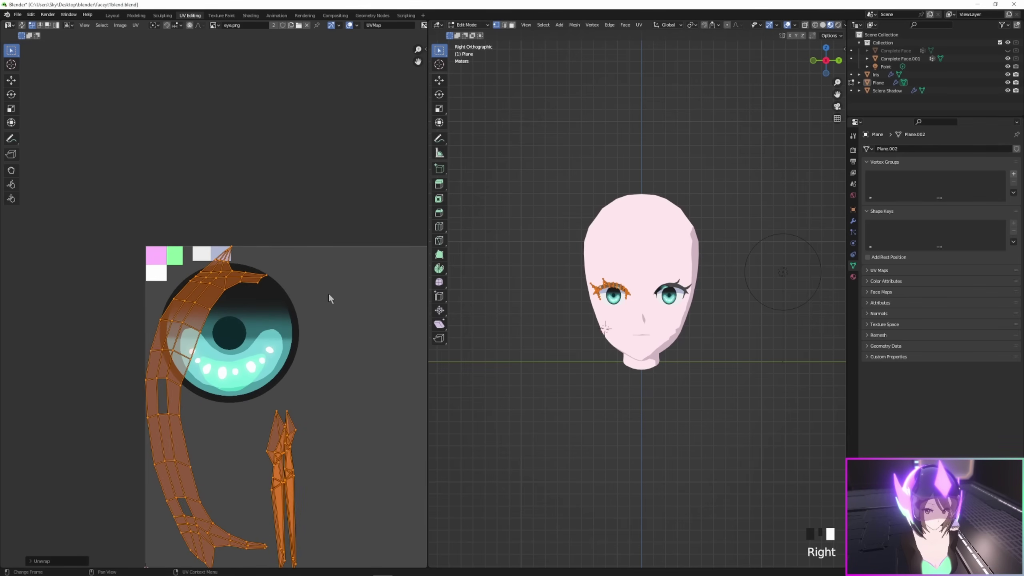
pyautogui.scroll(-3, 345, 257)
pyautogui.press('s')
pyautogui.click(264, 327)
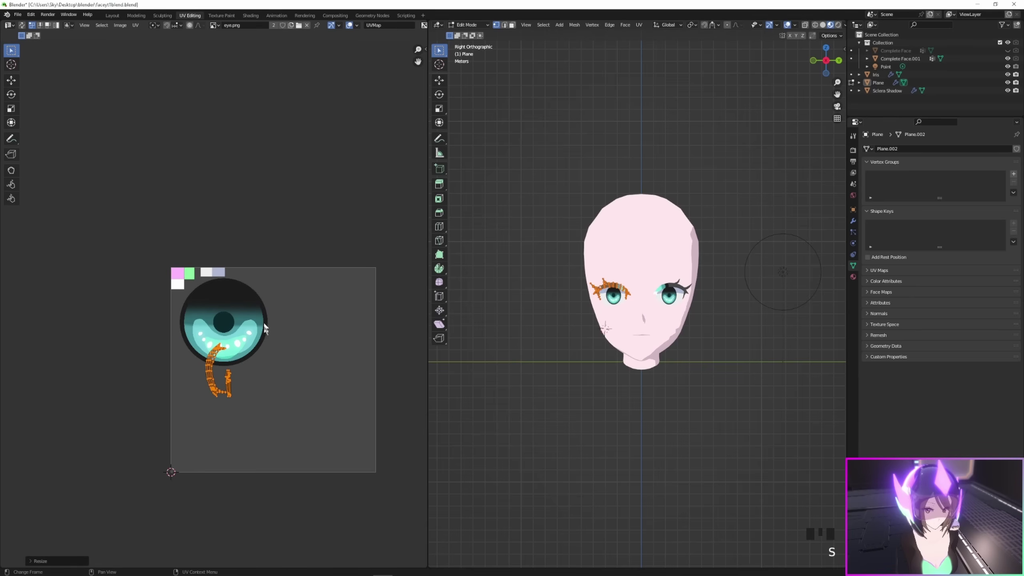
# - Place the lash UVs on the blank area of eye.png beside the iris, and adjust their scale and position there
pyautogui.scroll(3, 303, 274)
pyautogui.press('g')
pyautogui.click(360, 311)
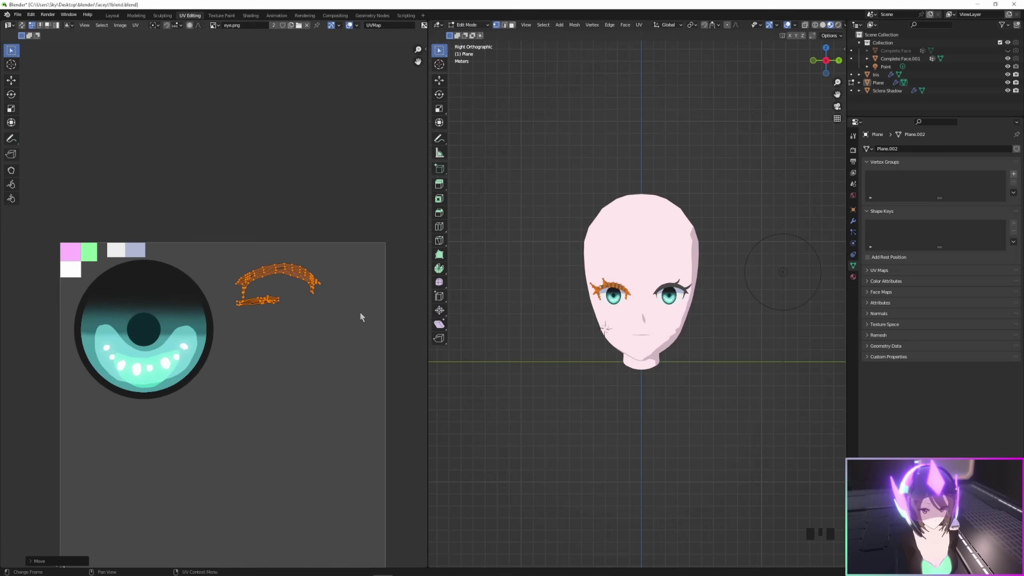
pyautogui.scroll(2, 371, 335)
pyautogui.scroll(-1, 323, 341)
pyautogui.moveTo(323, 341); pyautogui.dragTo(291, 348, button='middle')
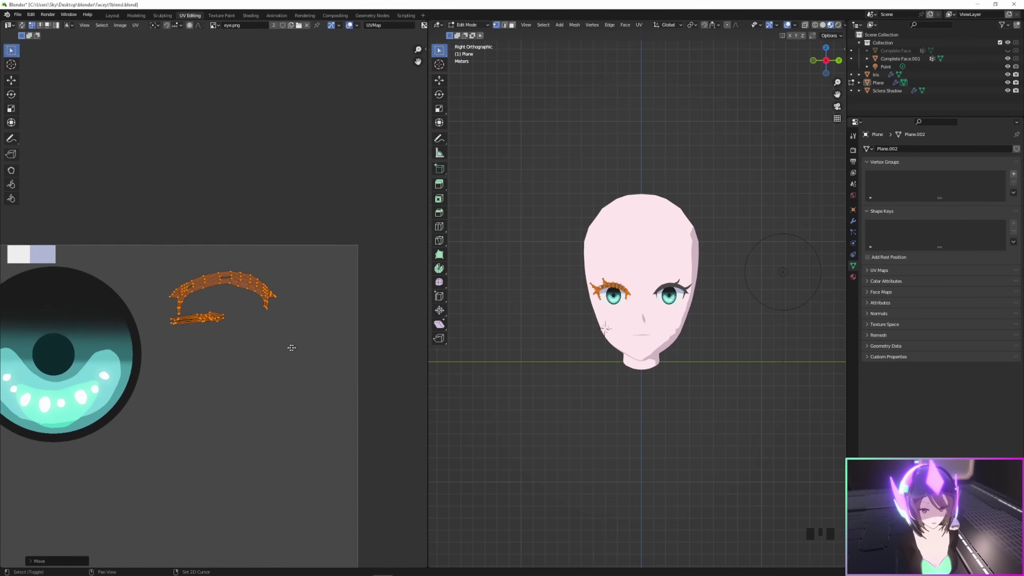
pyautogui.press('s')
pyautogui.click(391, 255)
pyautogui.press('g')
pyautogui.click(416, 265)
# - In the Texture Paint workspace, sample the eye's near-black colour and paint the lashes with it
pyautogui.click(222, 15)
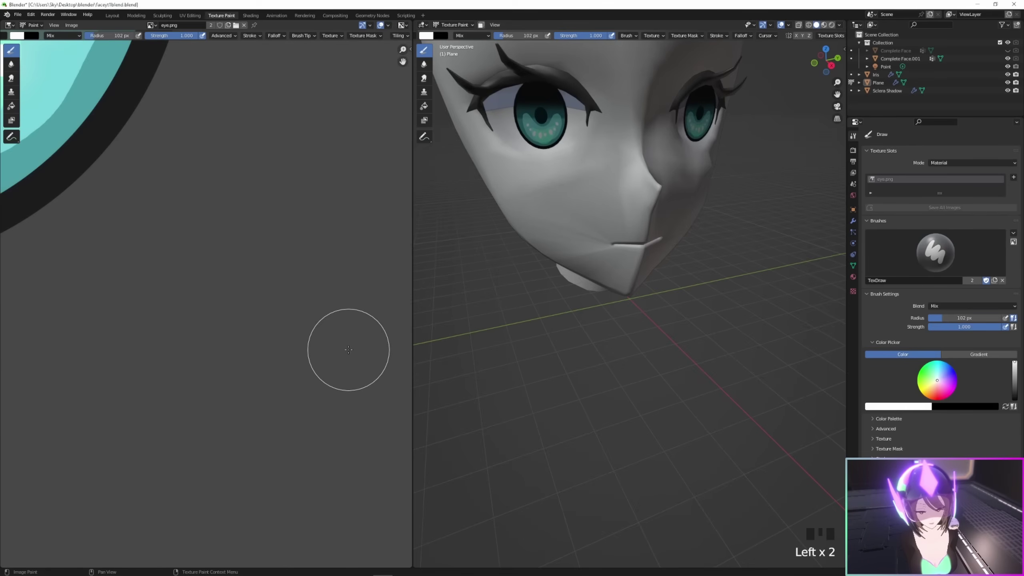
pyautogui.scroll(-4, 684, 181)
pyautogui.scroll(3, 685, 171)
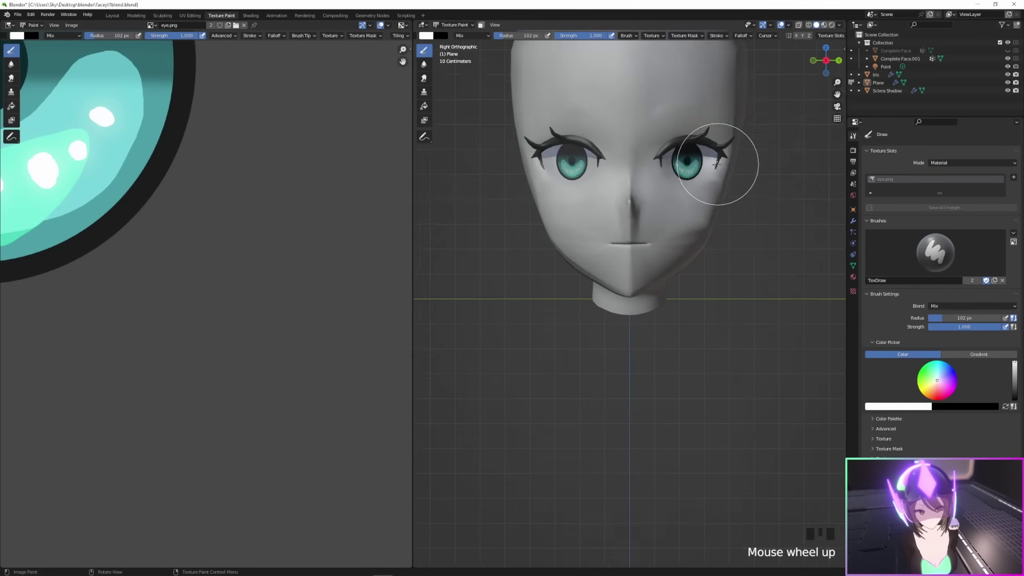
pyautogui.click(820, 57)
pyautogui.scroll(1, 822, 61)
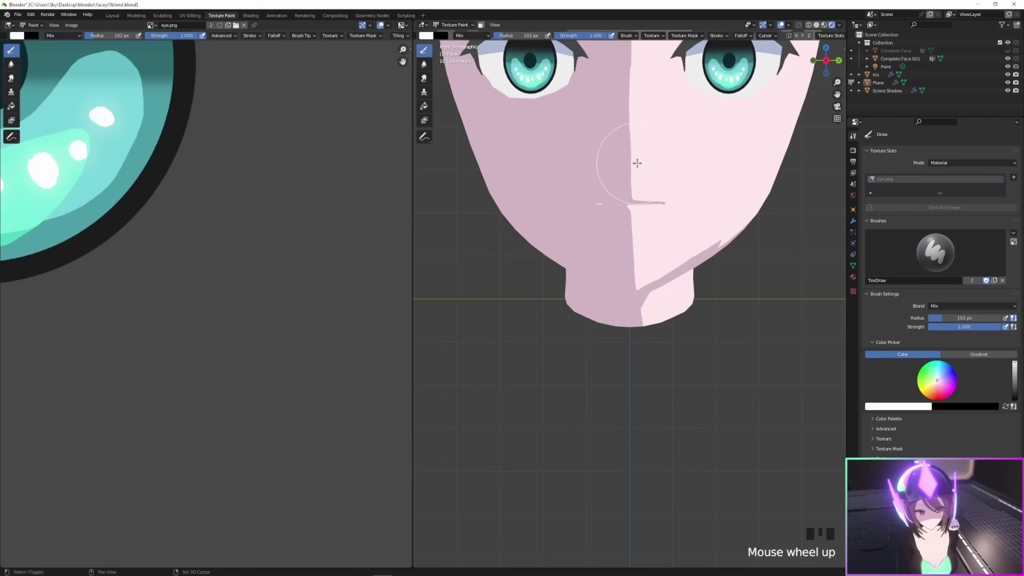
pyautogui.keyDown('shift'); pyautogui.moveTo(605, 136); pyautogui.dragTo(606, 370, button='middle'); pyautogui.keyUp('shift')
pyautogui.scroll(2, 540, 283)
pyautogui.press('s')
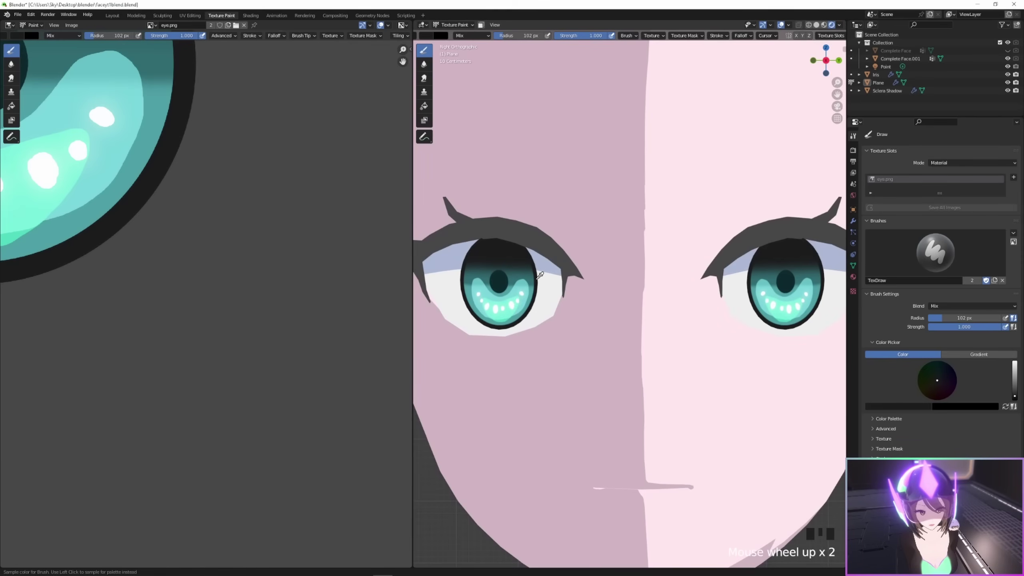
pyautogui.moveTo(487, 233)
pyautogui.mouseDown()
pyautogui.moveTo(491, 211)
pyautogui.moveTo(438, 198)
pyautogui.mouseUp()
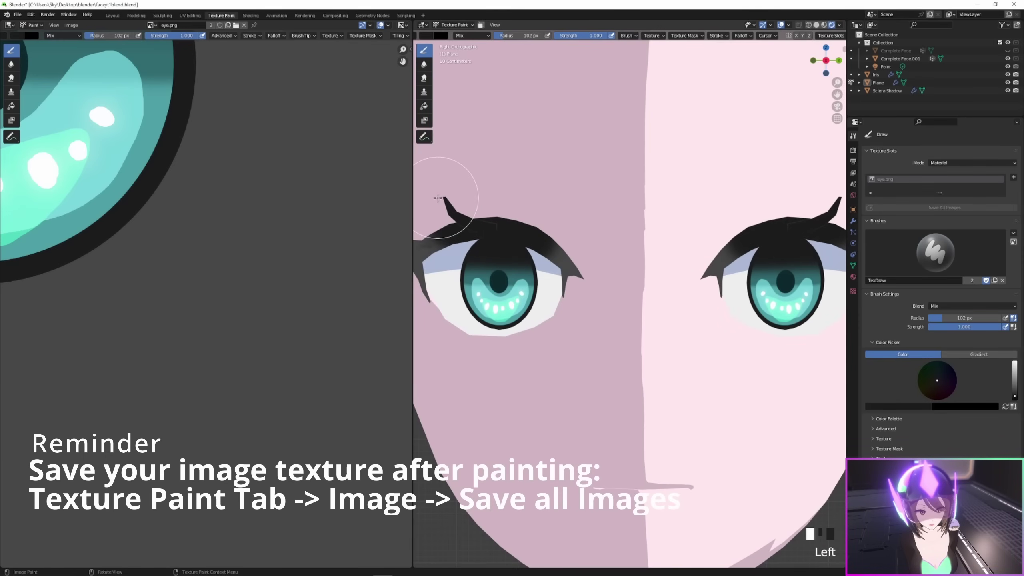
pyautogui.moveTo(556, 210)
pyautogui.mouseDown()
pyautogui.moveTo(588, 278)
pyautogui.moveTo(564, 294)
pyautogui.moveTo(504, 226)
pyautogui.mouseUp()
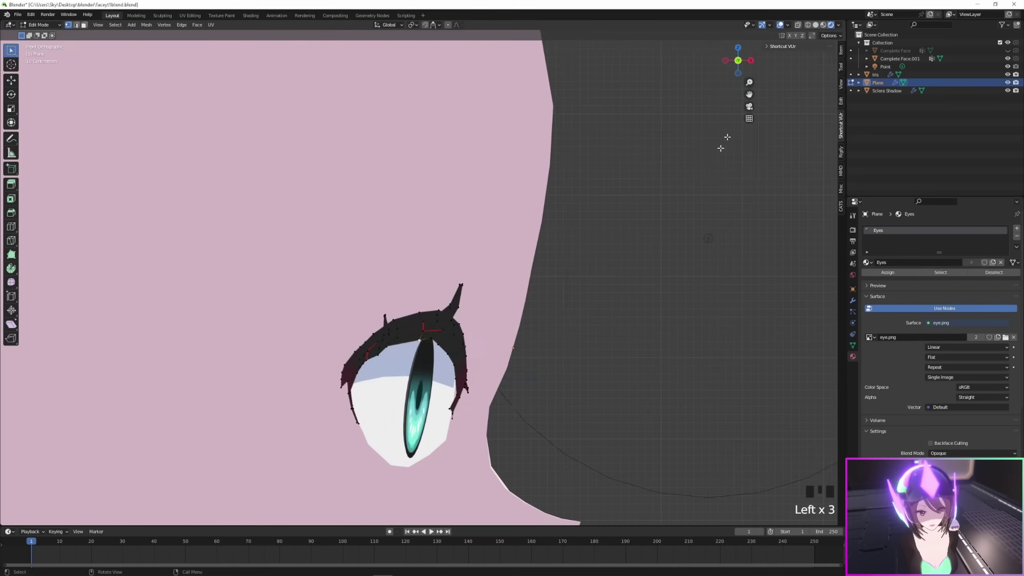
# - Move the selected eye geometry vertically along Z
pyautogui.press('g')
pyautogui.press('z')
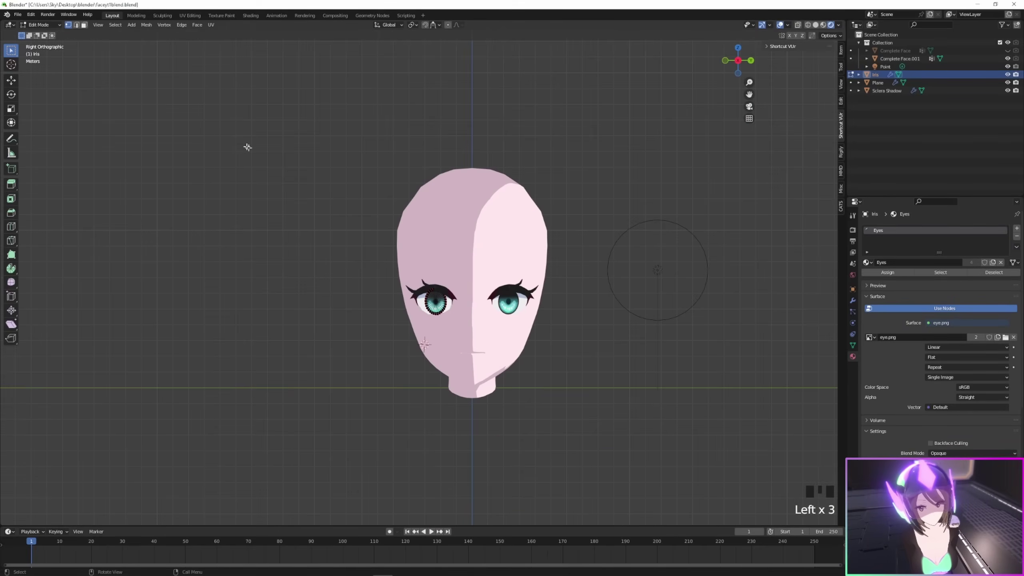
pyautogui.scroll(5, 641, 347)
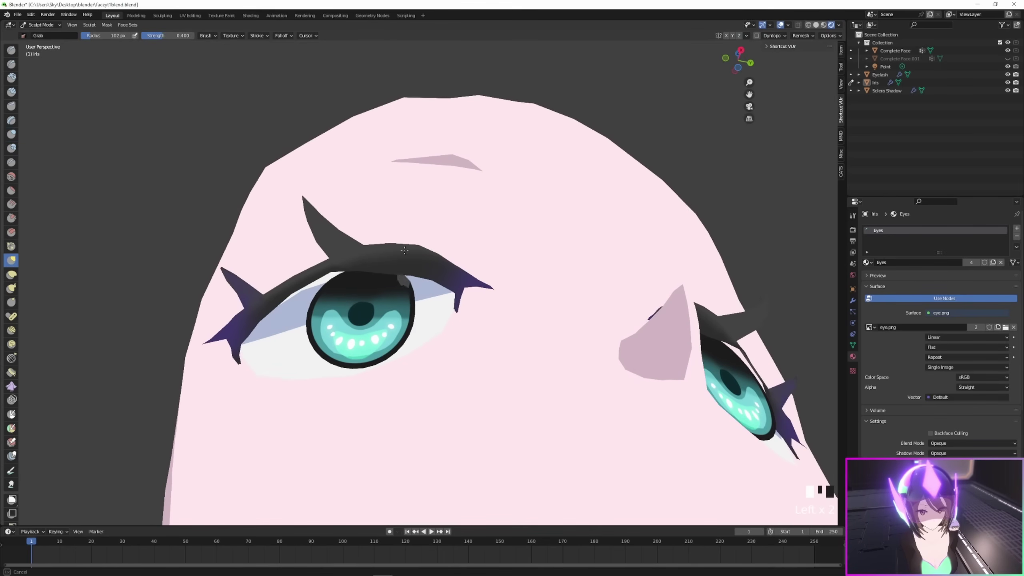
# - Fit the sclera shadow beneath the lash by moving its selected vertices about 0.07 m down along Z
pyautogui.moveTo(435, 387); pyautogui.dragTo(414, 376, button='middle')
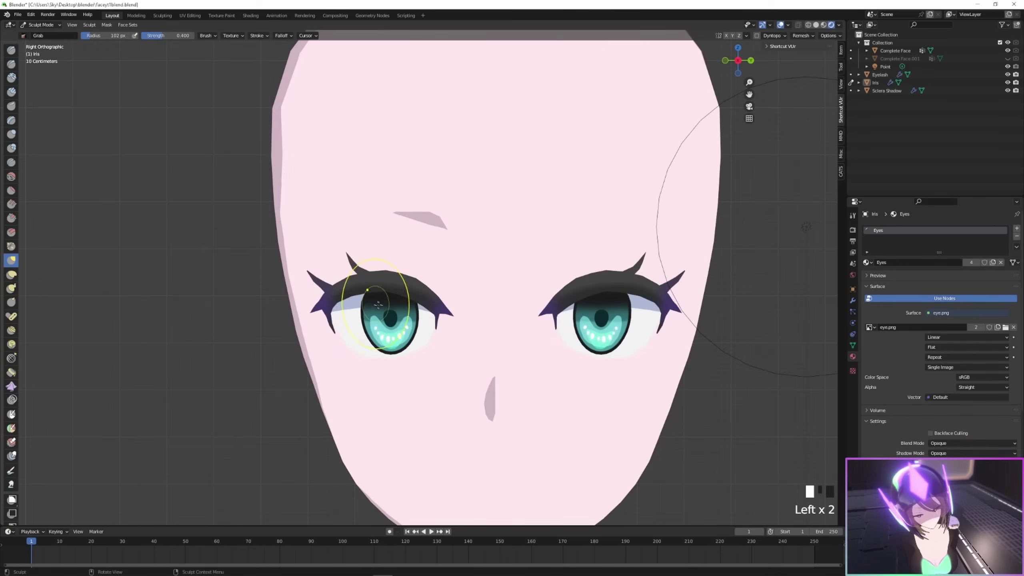
pyautogui.scroll(4, 373, 311)
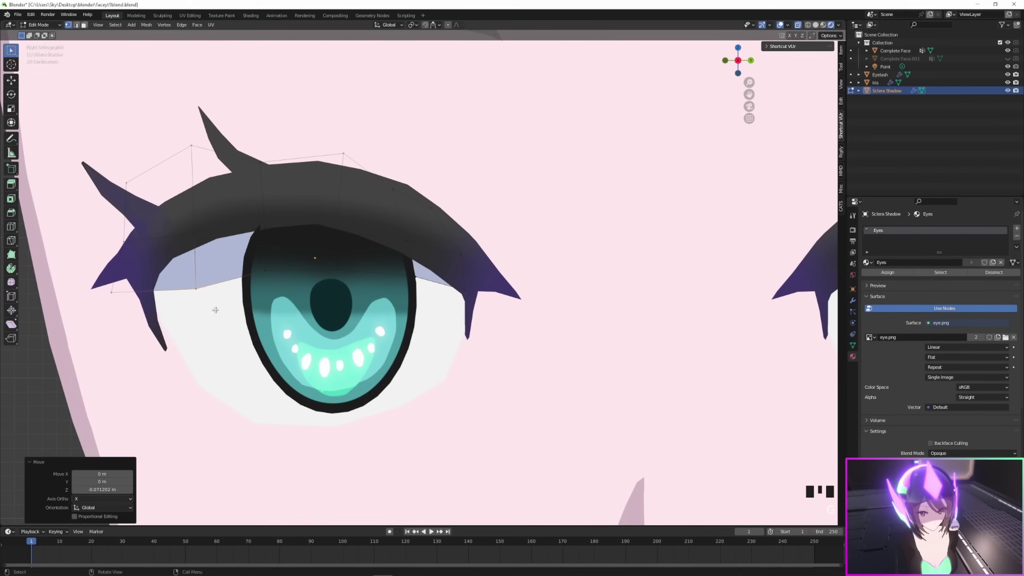
pyautogui.scroll(-8, 463, 283)
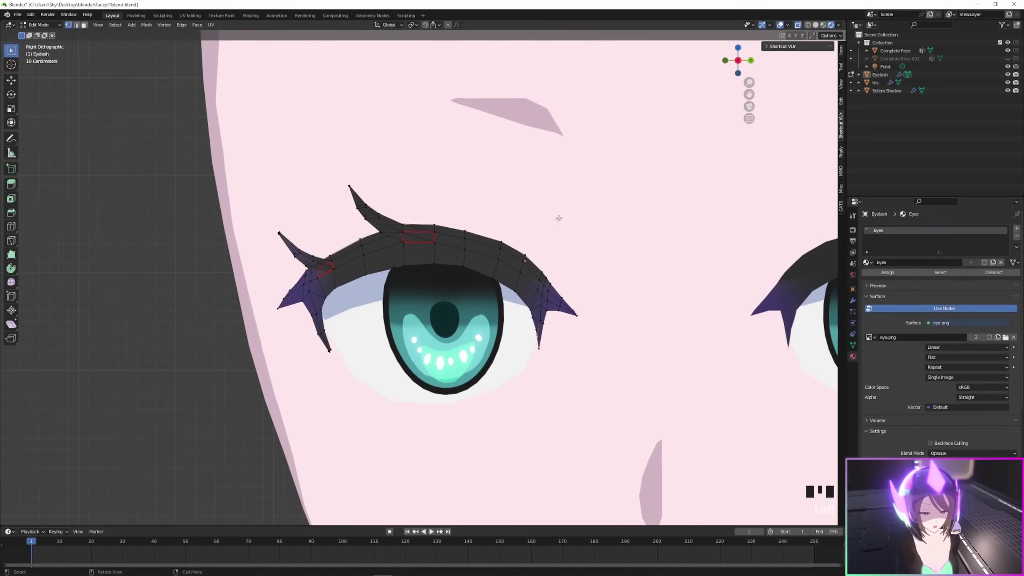
# - Duplicate the eyelash's upper edge loop and place the copy about 0.41 m above the lash
pyautogui.scroll(-3, 559, 218)
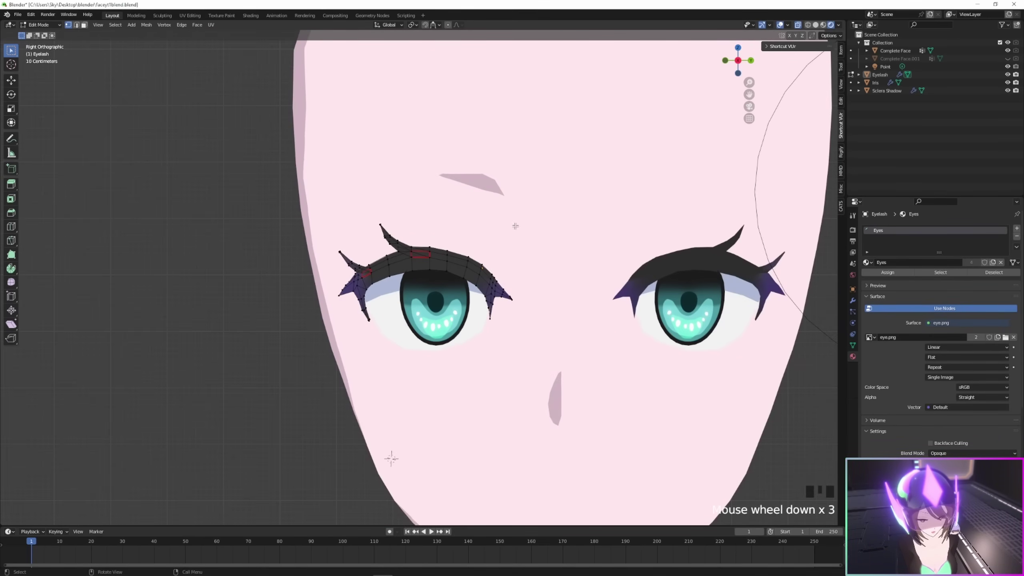
pyautogui.scroll(2, 456, 283)
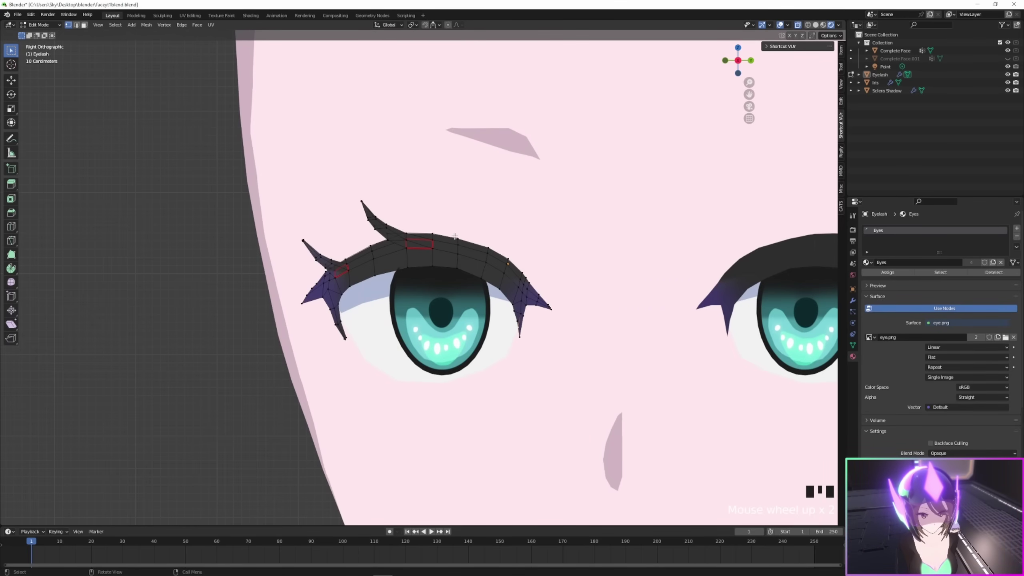
pyautogui.moveTo(455, 237); pyautogui.dragTo(587, 254, button='middle')
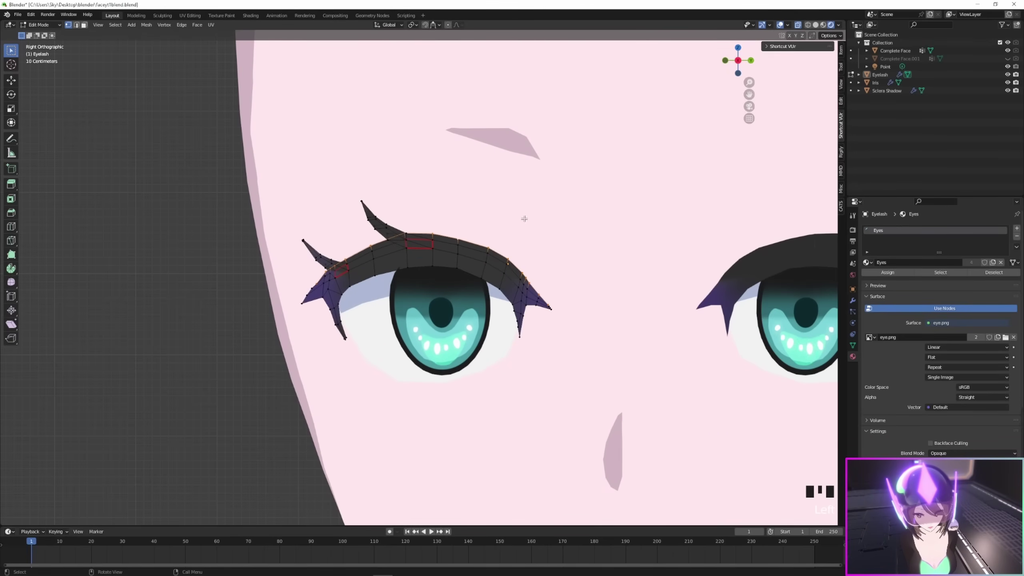
pyautogui.hotkey('shift', 'd')
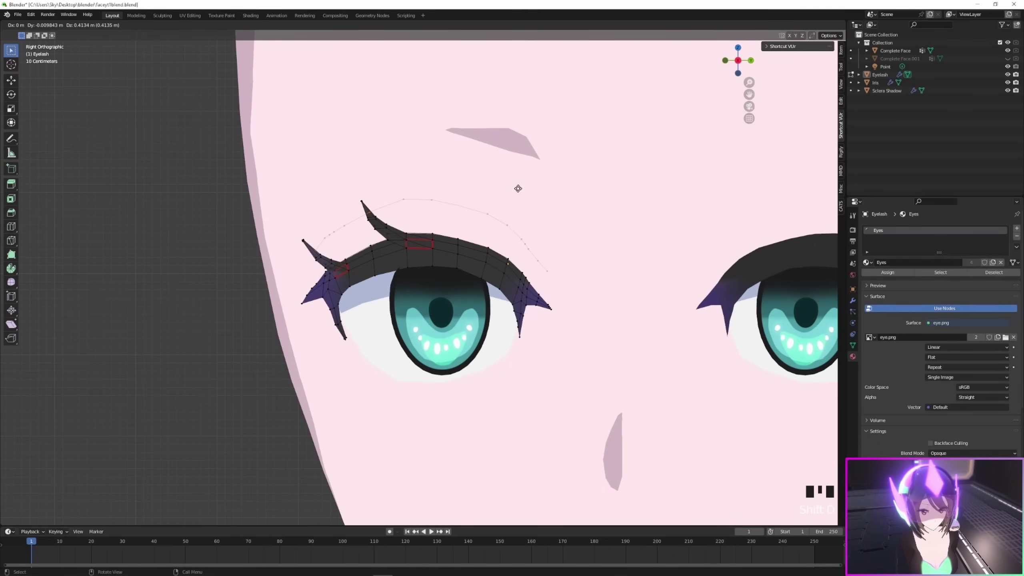
pyautogui.click(518, 188)
pyautogui.scroll(2, 519, 208)
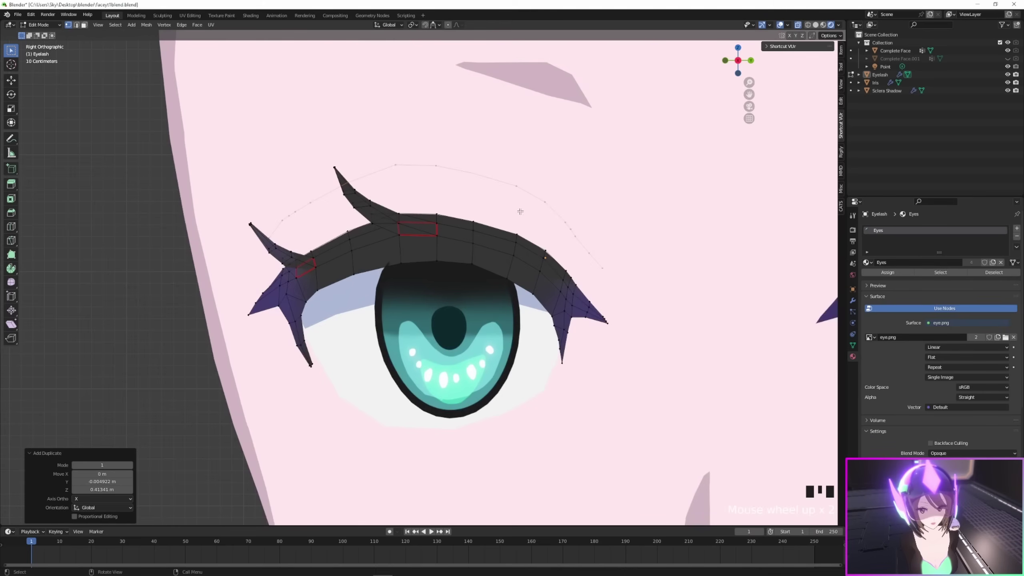
# - Simplify the duplicated edge line above the eyelash by dissolving its surplus vertices
pyautogui.moveTo(575, 230); pyautogui.dragTo(614, 236, button='middle')
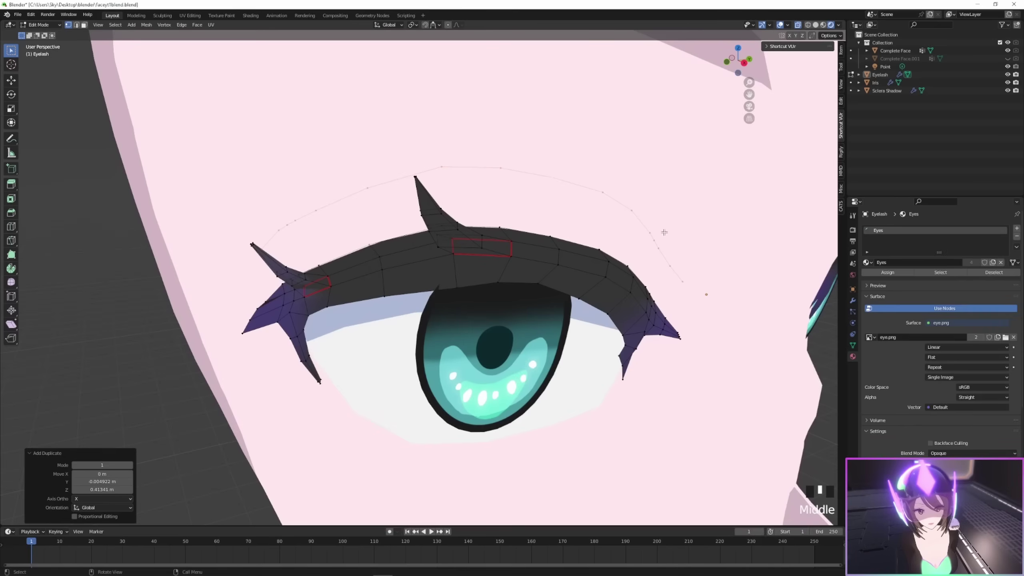
pyautogui.click(655, 238)
pyautogui.press('x')
pyautogui.press('Delete')
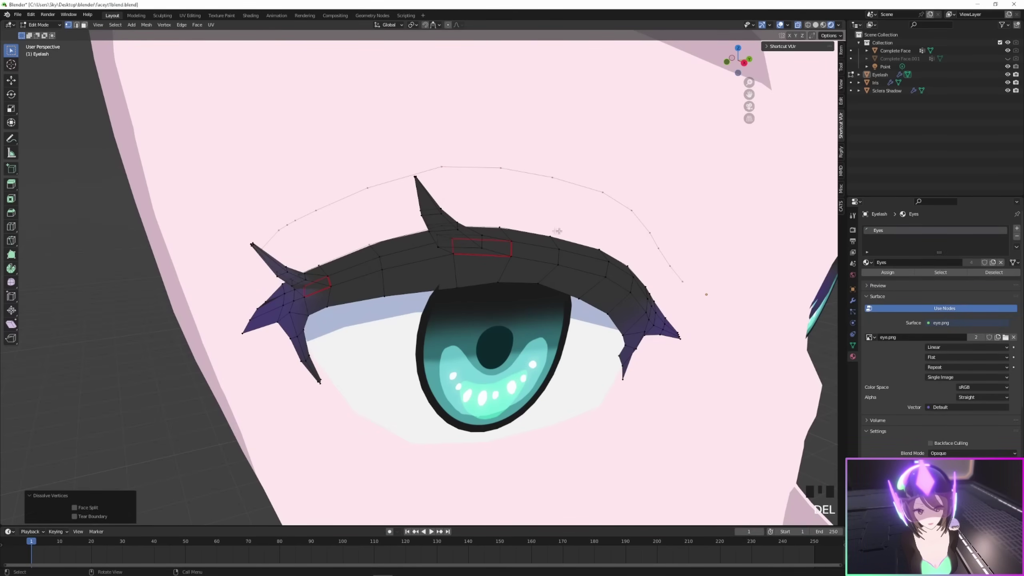
pyautogui.press('x')
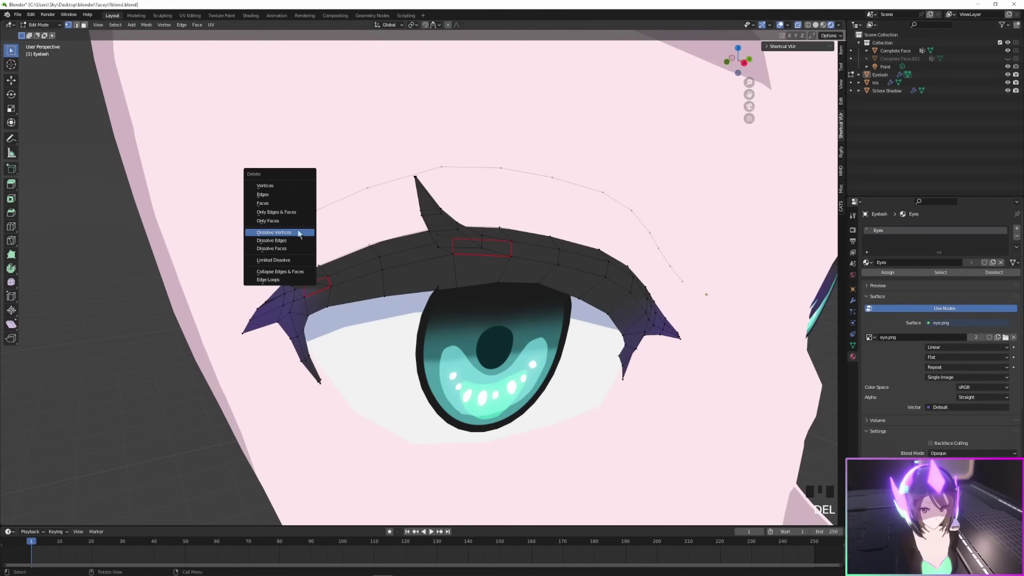
pyautogui.scroll(-1, 605, 223)
pyautogui.press('Delete')
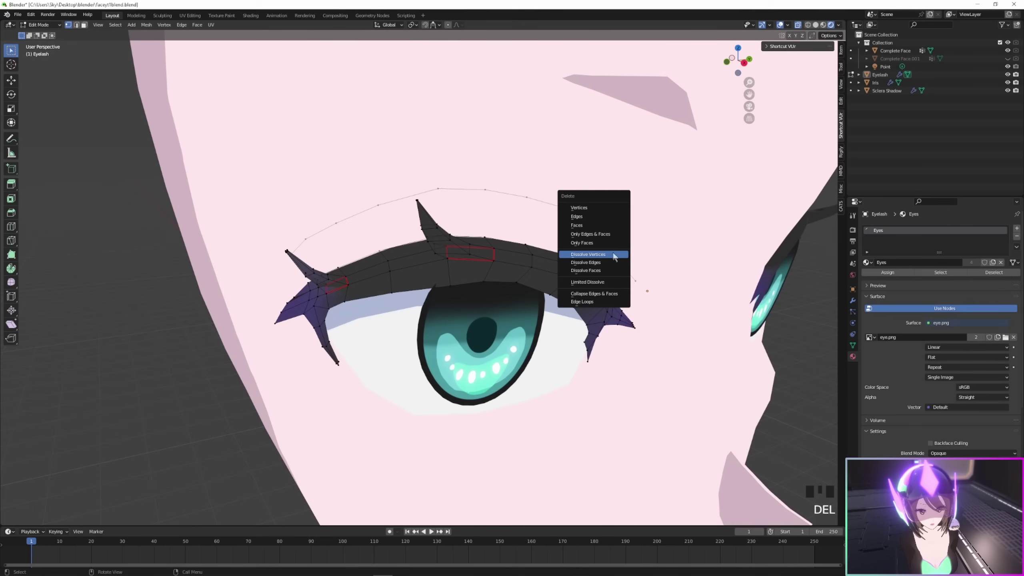
pyautogui.press('g')
pyautogui.press('g')
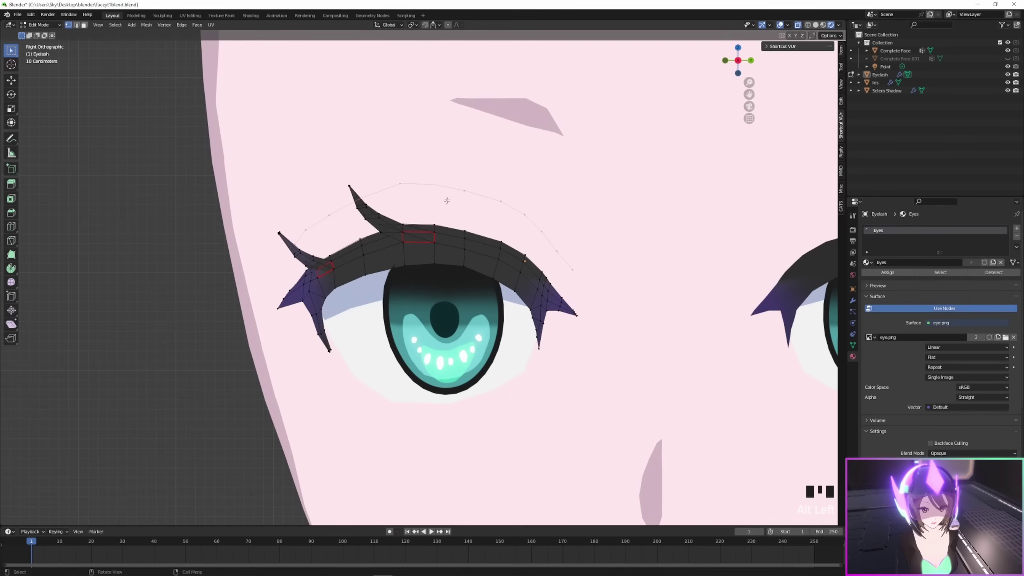
# - Separate the duplicated edge line from the eyelash into its own object and rename it Eyelid
pyautogui.rightClick(443, 190)
pyautogui.moveTo(448, 365)
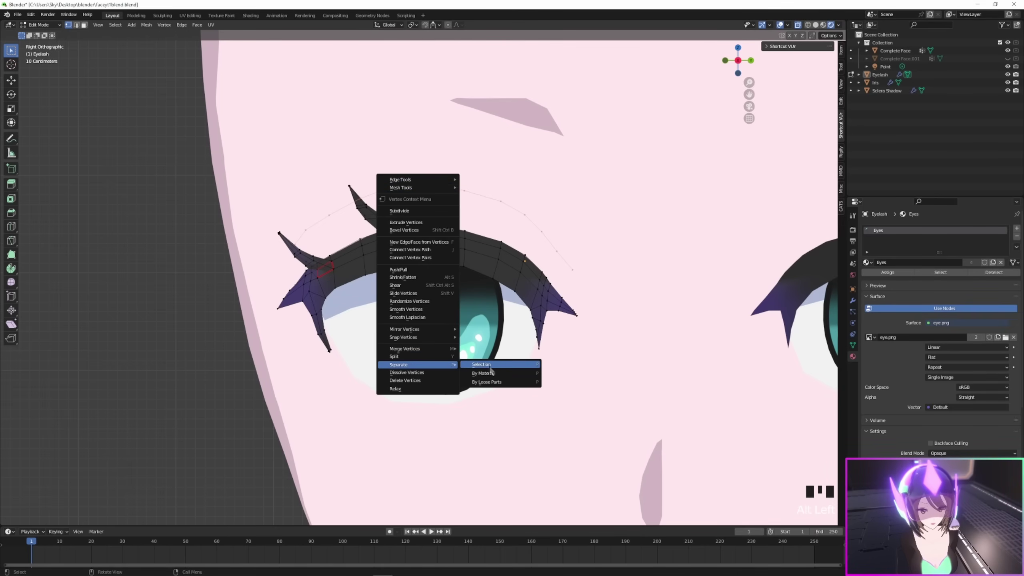
pyautogui.click(480, 364)
pyautogui.press('Tab')
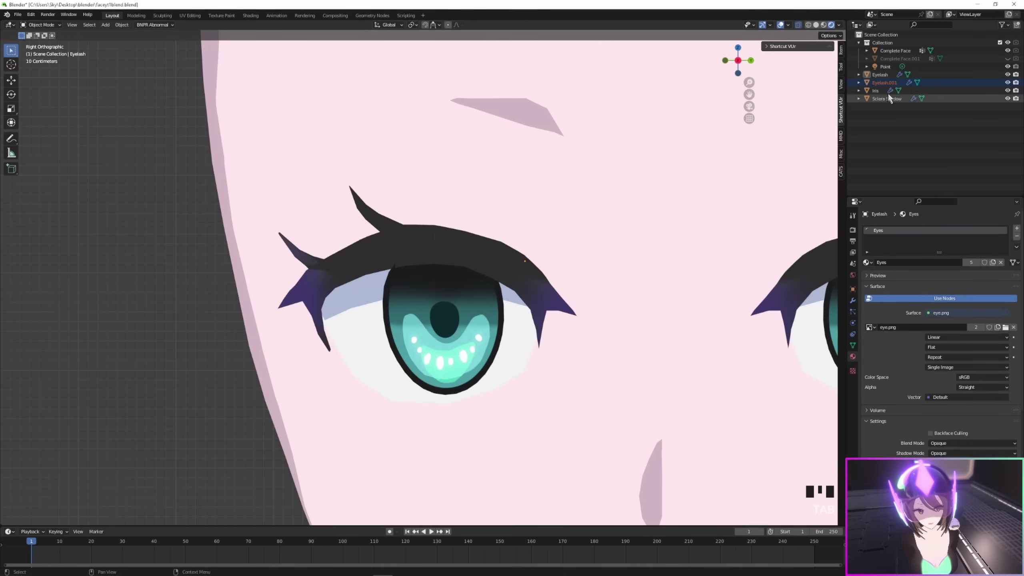
pyautogui.doubleClick(882, 82)
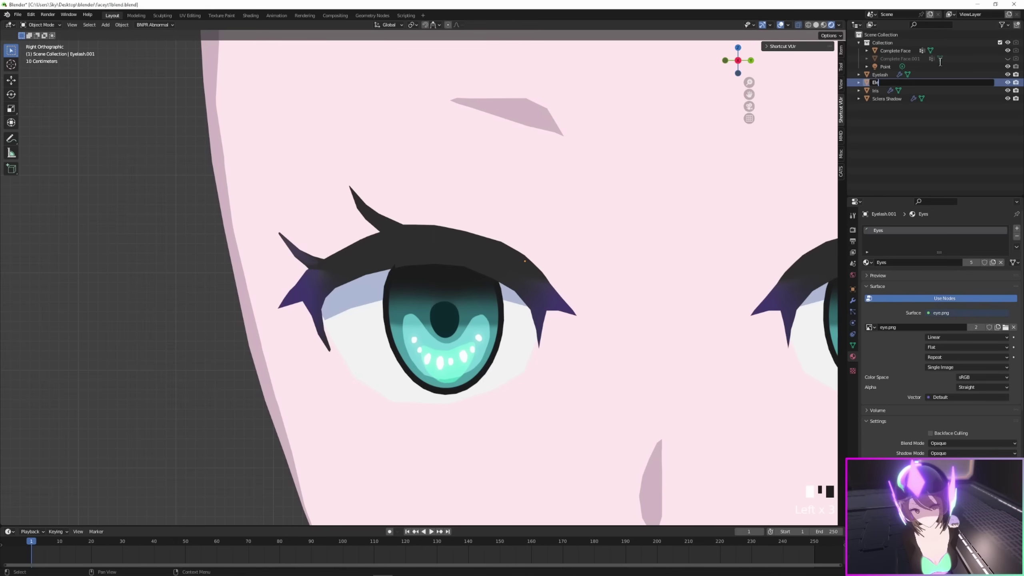
pyautogui.write('Eyelid')
pyautogui.press('Return')
# - In Edit Mode, extrude the Eyelid edge line about 0.07 m upward along Z to form a thin strip
pyautogui.press('Tab')
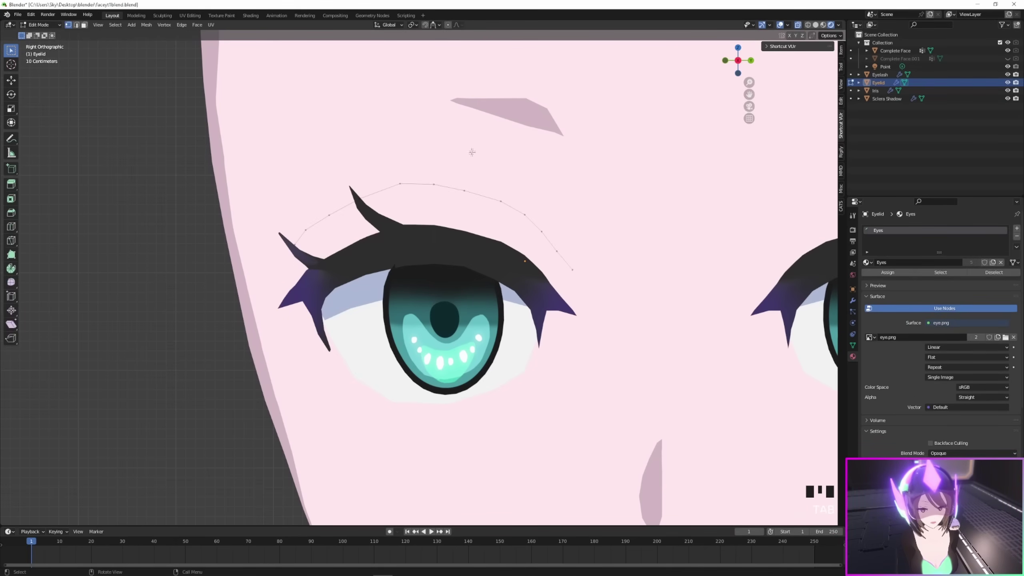
pyautogui.scroll(3, 469, 152)
pyautogui.moveTo(472, 153); pyautogui.dragTo(468, 151, button='middle')
pyautogui.scroll(-5, 530, 141)
pyautogui.moveTo(529, 142); pyautogui.dragTo(681, 145, button='middle')
pyautogui.click(732, 68)
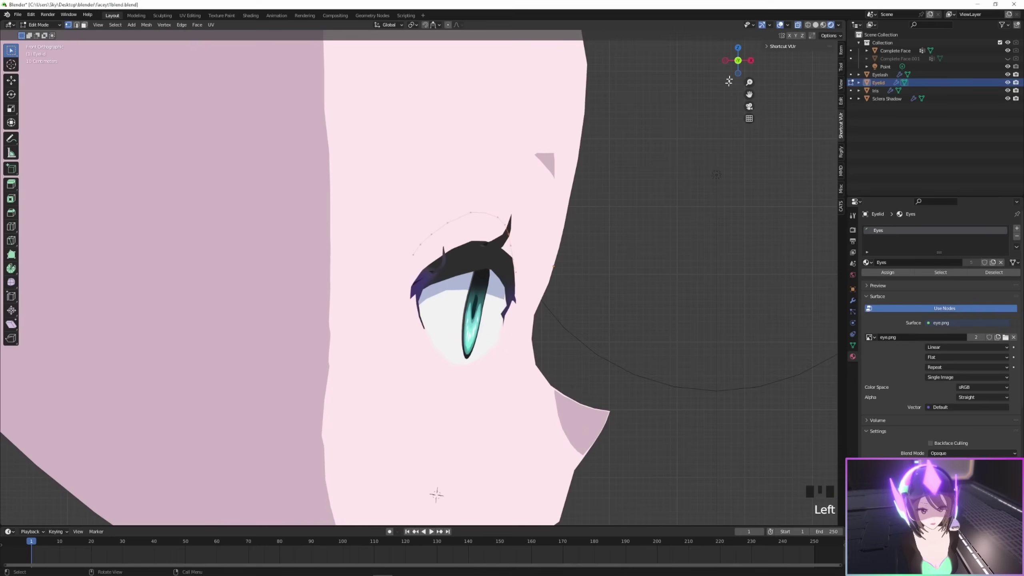
pyautogui.press('e')
pyautogui.press('z')
pyautogui.click(572, 189)
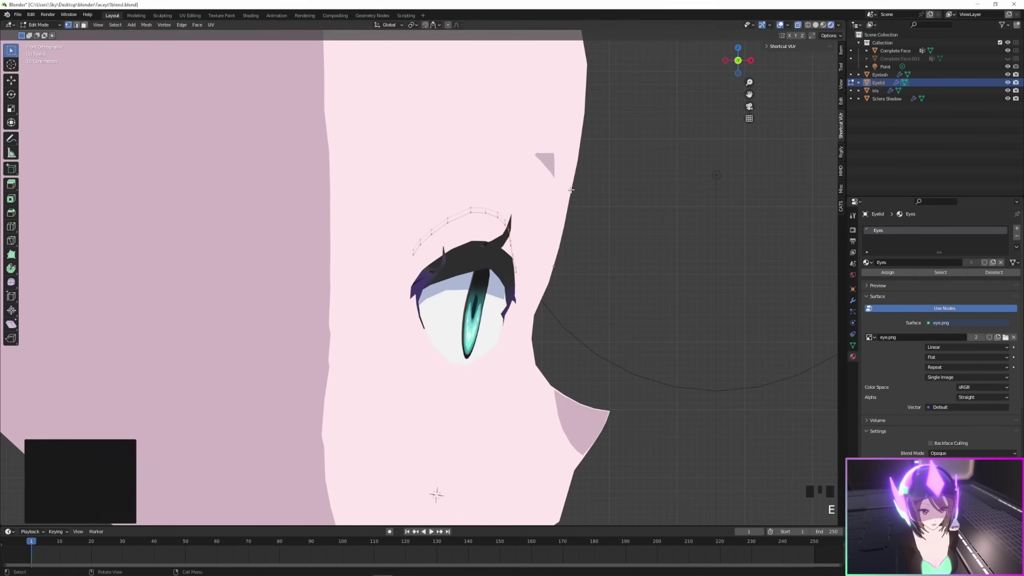
# - Move the whole eyelid strip along X so it sits in front of the face surface
pyautogui.moveTo(572, 190); pyautogui.dragTo(528, 201, button='middle')
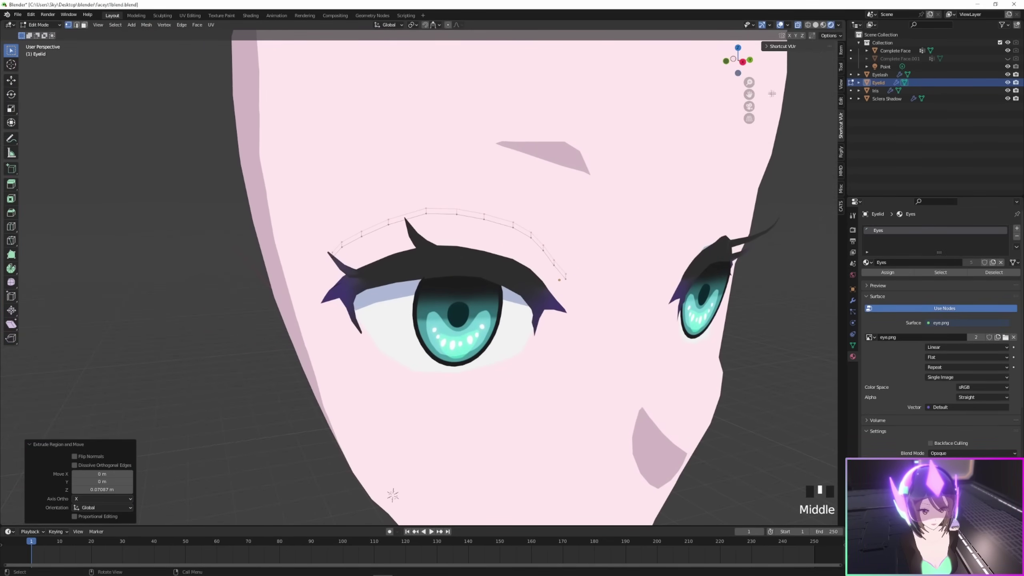
pyautogui.click(726, 61)
pyautogui.press('g')
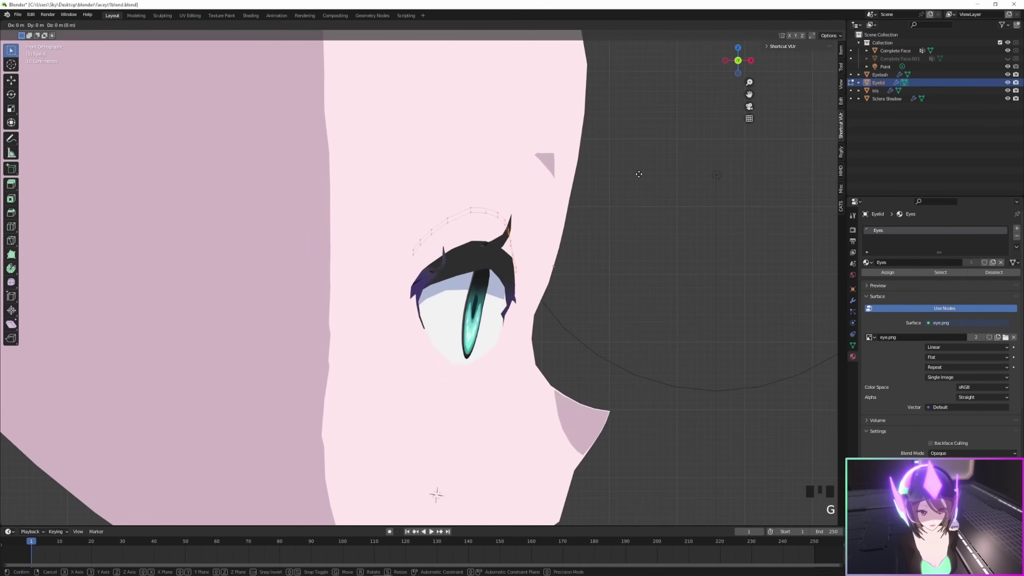
pyautogui.press('x')
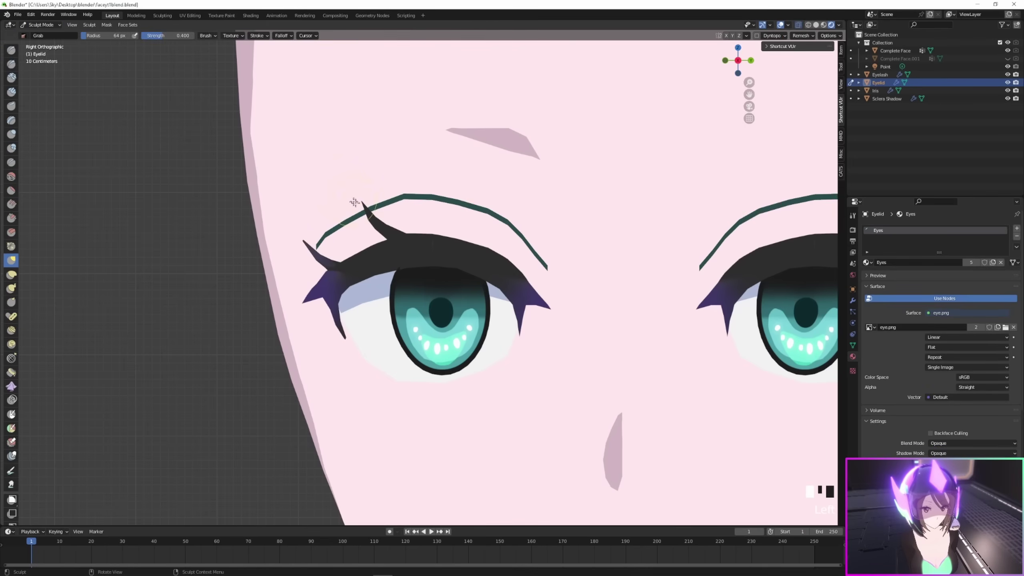
# - Reshape the eyelid crease curve with the Grab brush in Sculpt Mode and return to Object Mode
pyautogui.scroll(2, 354, 201)
pyautogui.moveTo(397, 159); pyautogui.dragTo(399, 180)
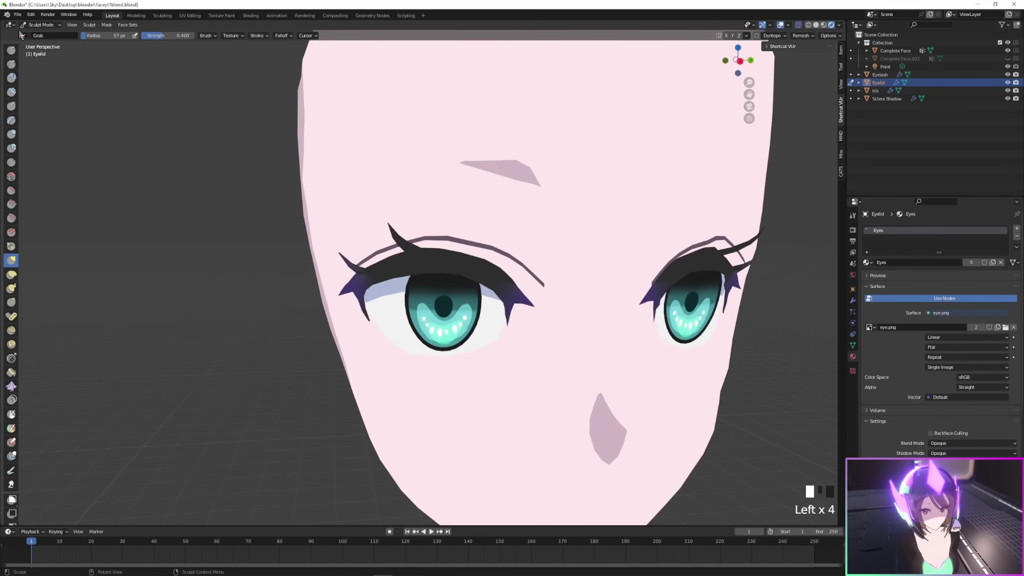
pyautogui.click(37, 26)
pyautogui.click(39, 33)
pyautogui.click(411, 161)
# - Move the Eyelid object about 0.23 m in the negative X direction, closer to the face
pyautogui.scroll(-4, 571, 258)
pyautogui.moveTo(568, 260)
pyautogui.mouseDown(button='middle')
pyautogui.moveTo(601, 302)
pyautogui.moveTo(577, 321)
pyautogui.moveTo(395, 296)
pyautogui.mouseUp(button='middle')
pyautogui.scroll(3, 578, 320)
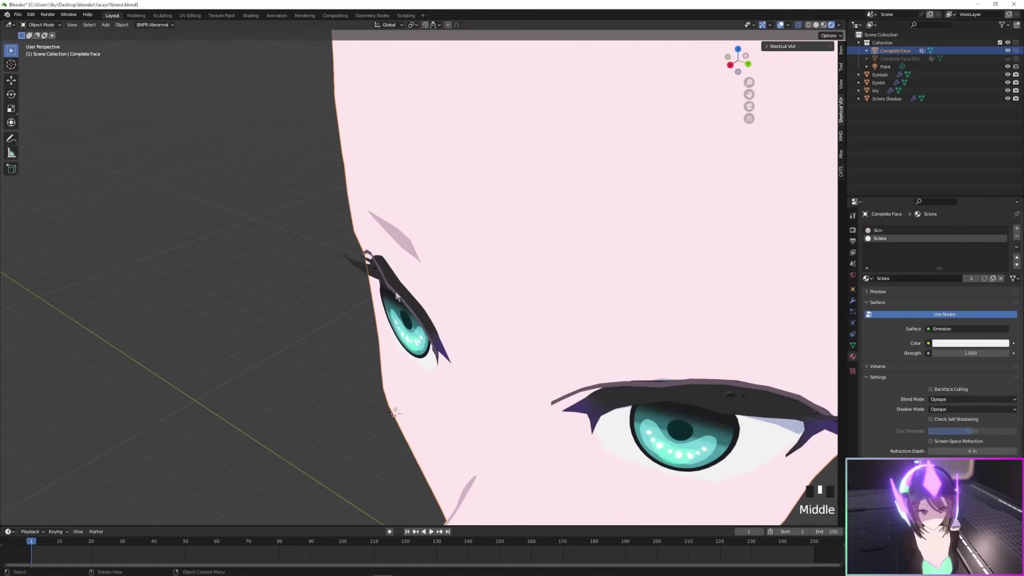
pyautogui.click(395, 296)
pyautogui.press('g')
pyautogui.press('x')
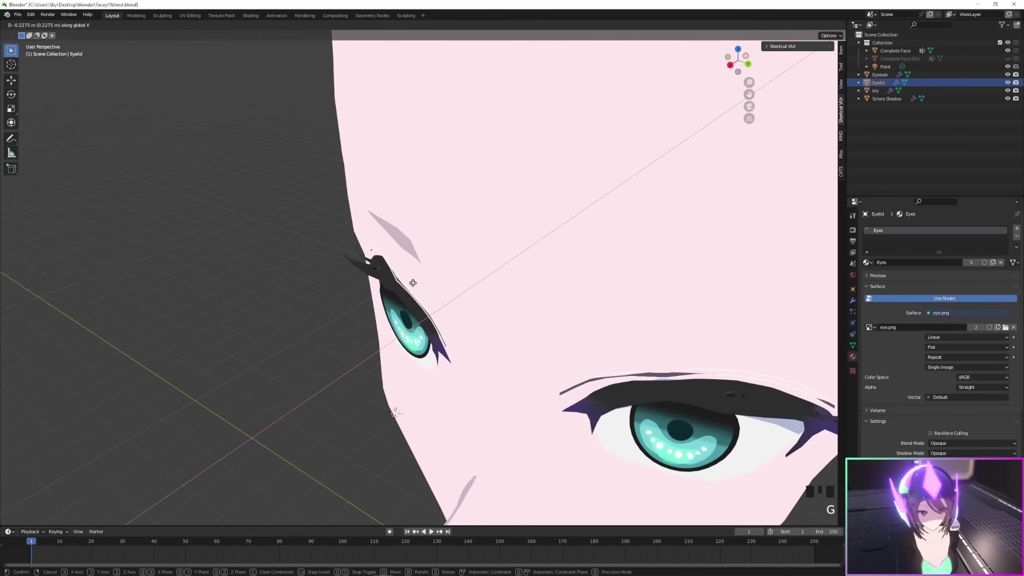
pyautogui.click(413, 284)
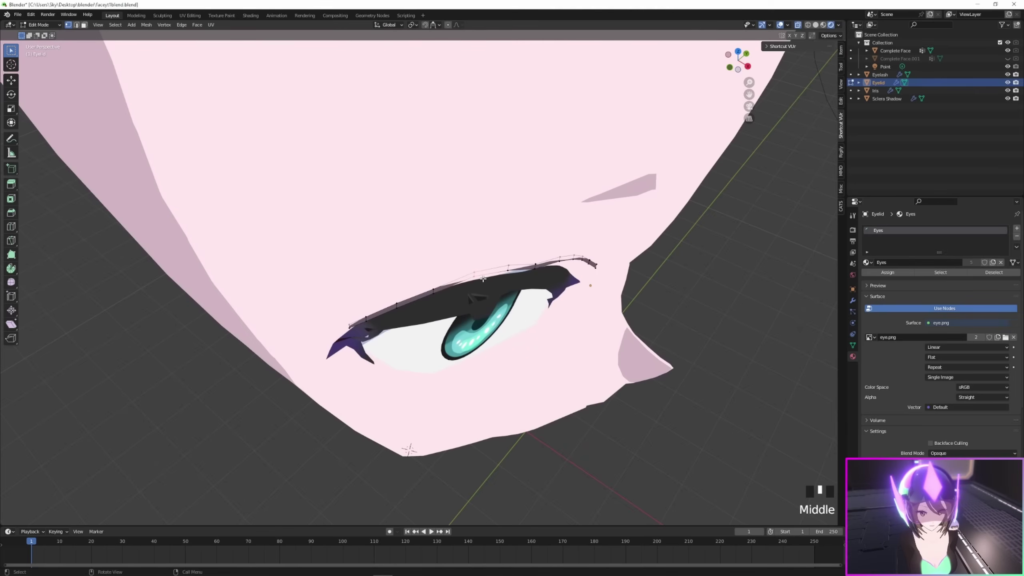
# - In Edit Mode, pull the crease vertices sunk into the face forward along X by about 0.01 m and 0.02 m
pyautogui.press('g')
pyautogui.press('x')
pyautogui.press('x')
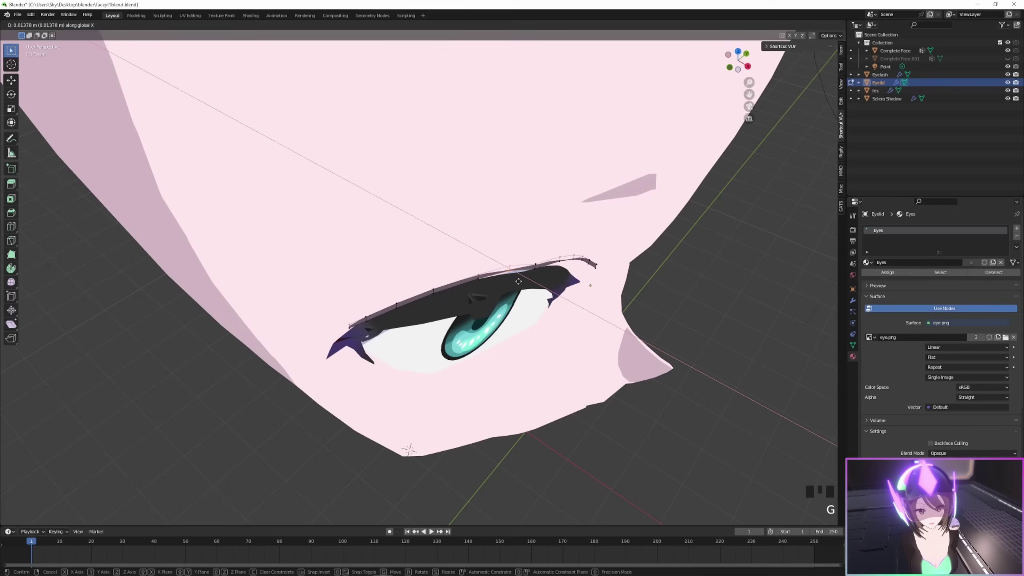
pyautogui.click(520, 281)
pyautogui.moveTo(519, 282); pyautogui.dragTo(509, 257, button='middle')
pyautogui.moveTo(549, 237); pyautogui.dragTo(578, 264)
pyautogui.press('g')
pyautogui.press('x')
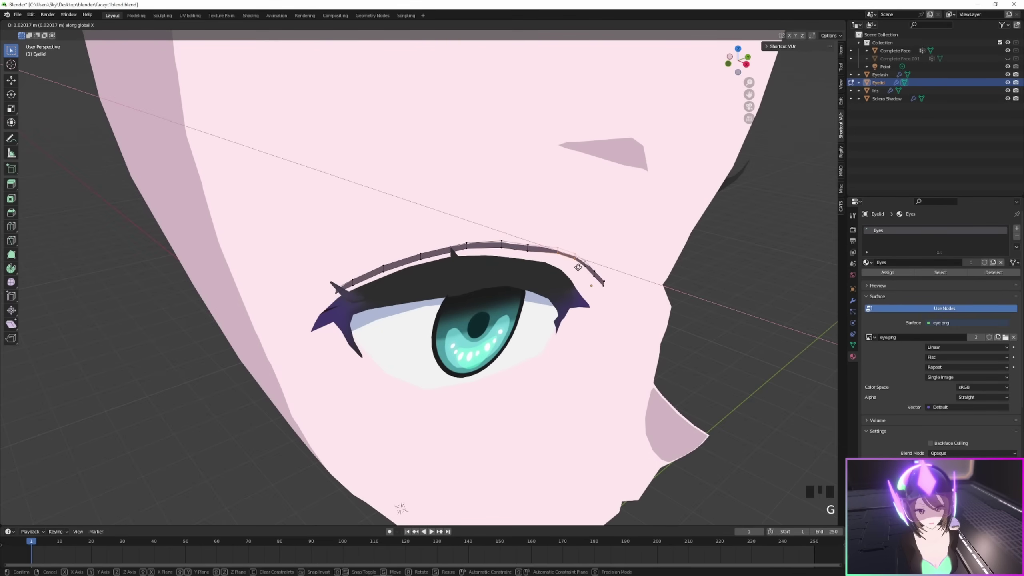
pyautogui.click(578, 271)
pyautogui.click(588, 261)
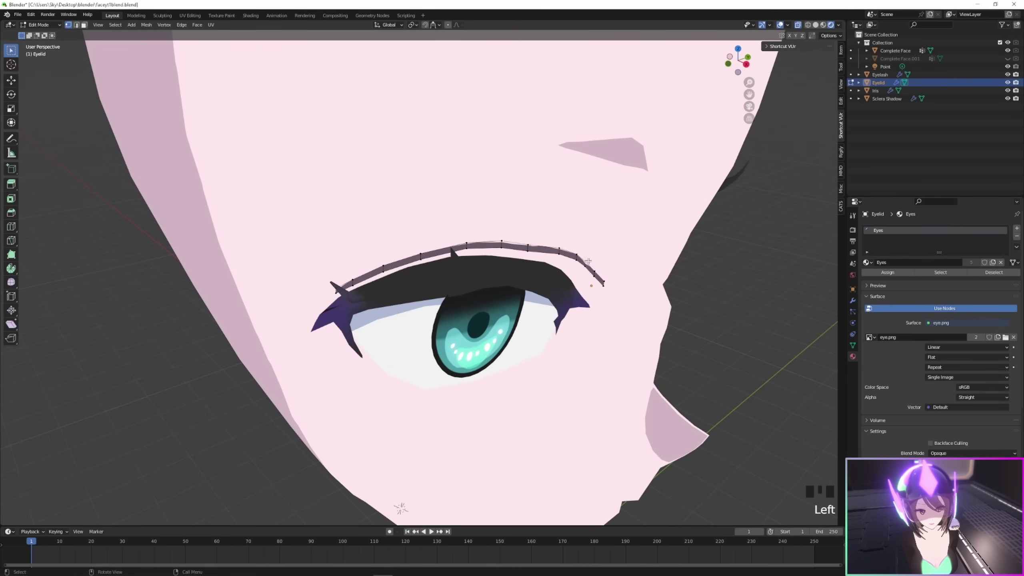
pyautogui.press('x')
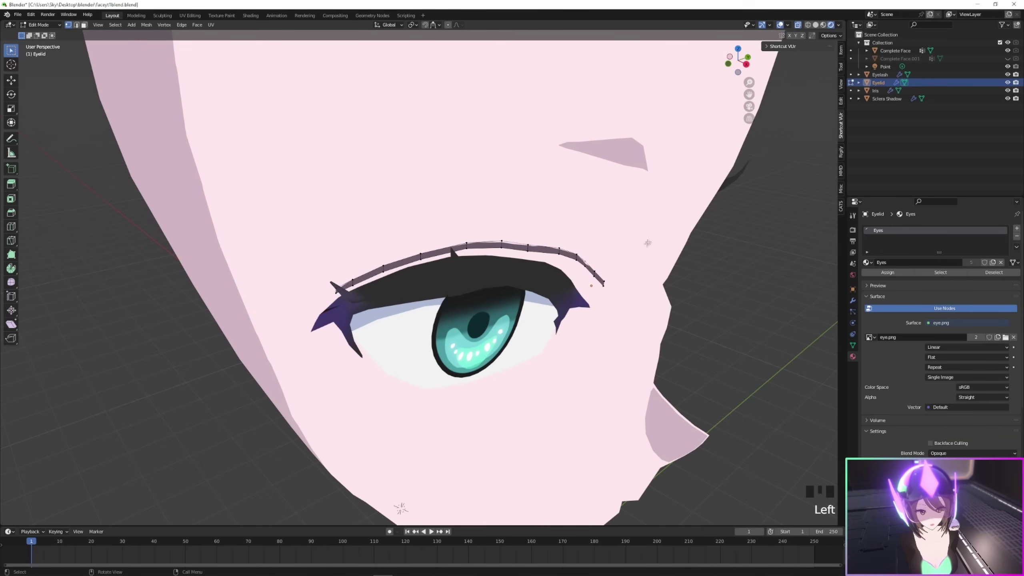
pyautogui.scroll(3, 671, 272)
pyautogui.keyDown('shift'); pyautogui.moveTo(706, 266); pyautogui.dragTo(571, 280, button='middle'); pyautogui.keyUp('shift')
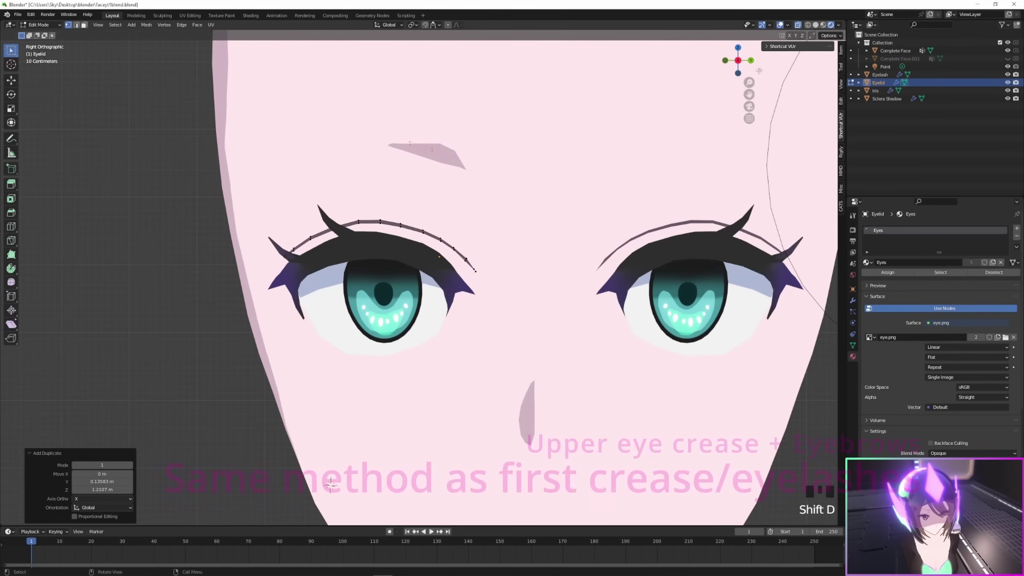
# - Extend the duplicated upper crease segment at its inner end by extruding about 0.17 m along Y, and adjust the tip
pyautogui.scroll(3, 512, 179)
pyautogui.press('e')
pyautogui.click(454, 203)
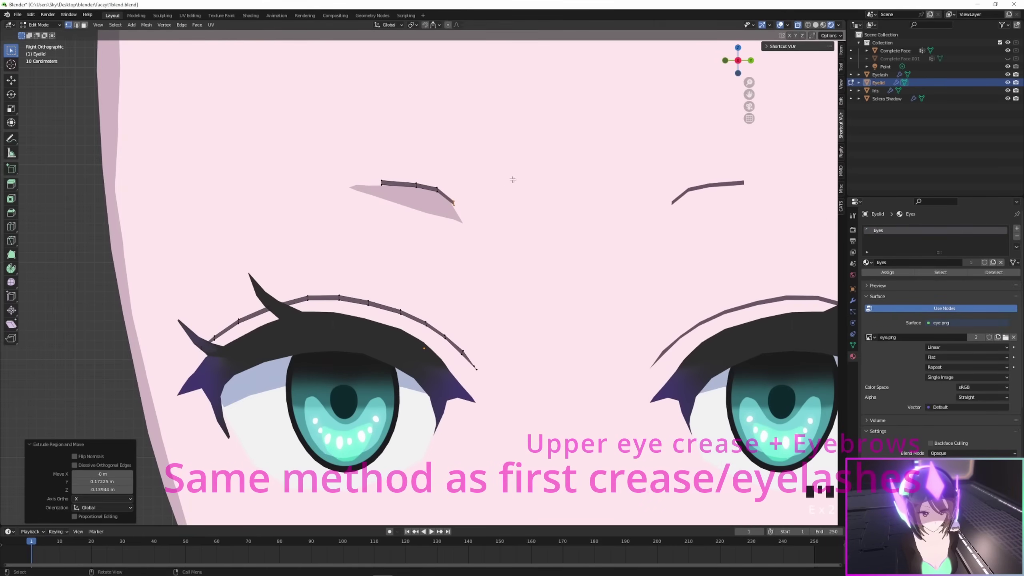
pyautogui.press('g')
pyautogui.press('s')
pyautogui.click(482, 208)
pyautogui.scroll(-5, 648, 416)
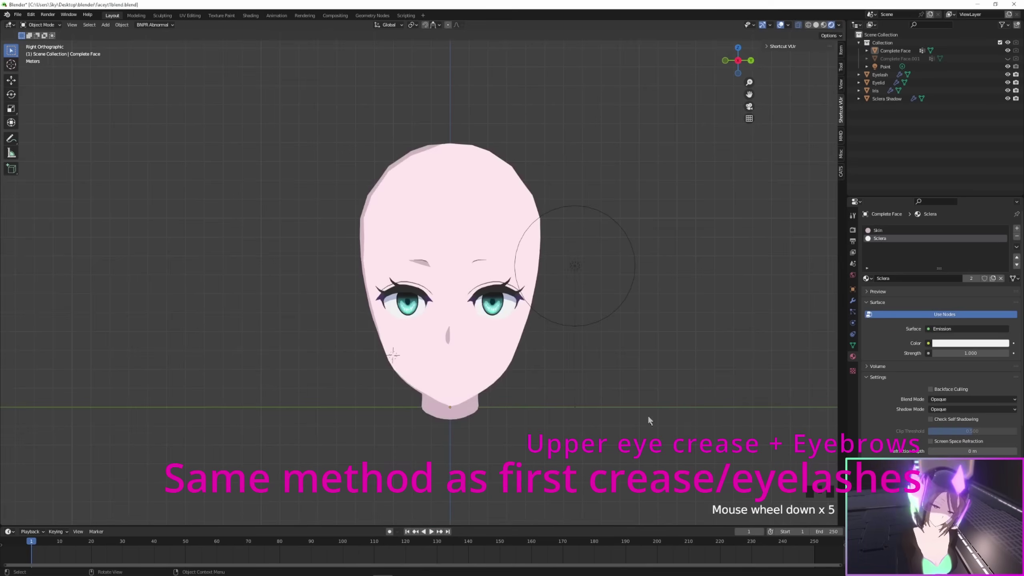
pyautogui.moveTo(560, 321); pyautogui.dragTo(555, 318, button='middle')
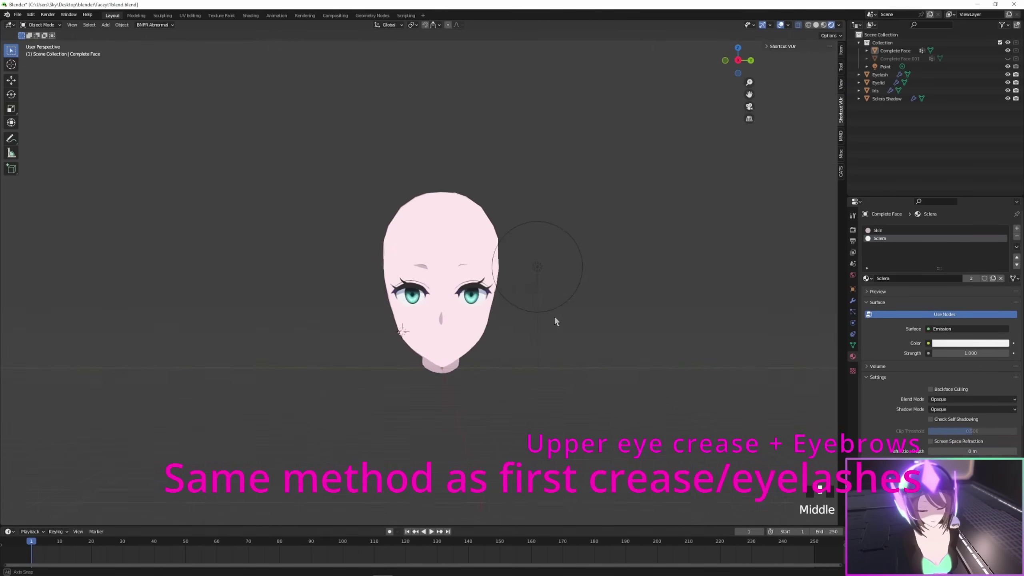
# - Duplicate the eyelid crease above the upper crease as an eyebrow, and scale its vertices to thicken and taper it
pyautogui.press('Tab')
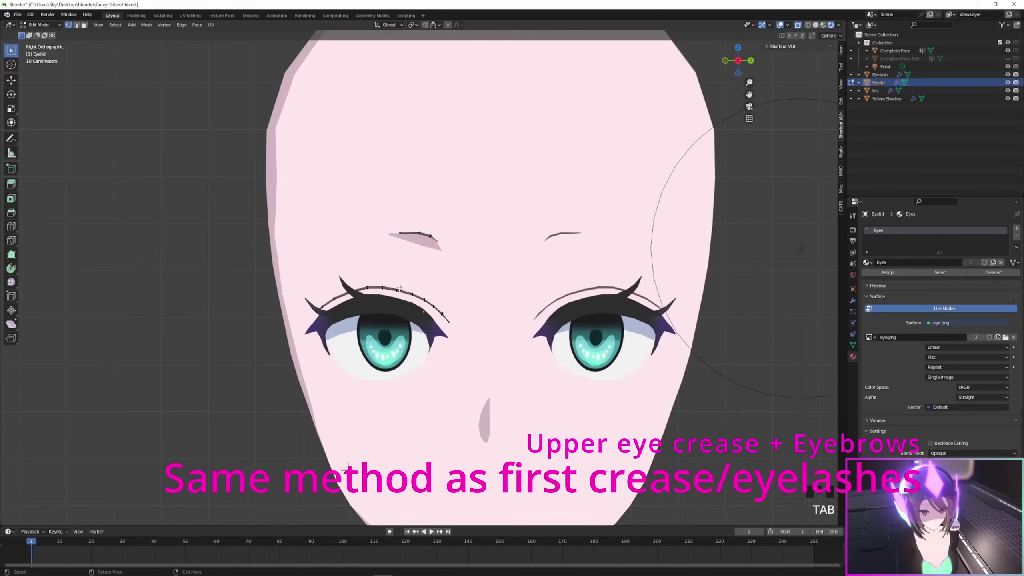
pyautogui.hotkey('shift', 'd')
pyautogui.press('KP_1')
pyautogui.press('KP_3')
pyautogui.scroll(2, 419, 275)
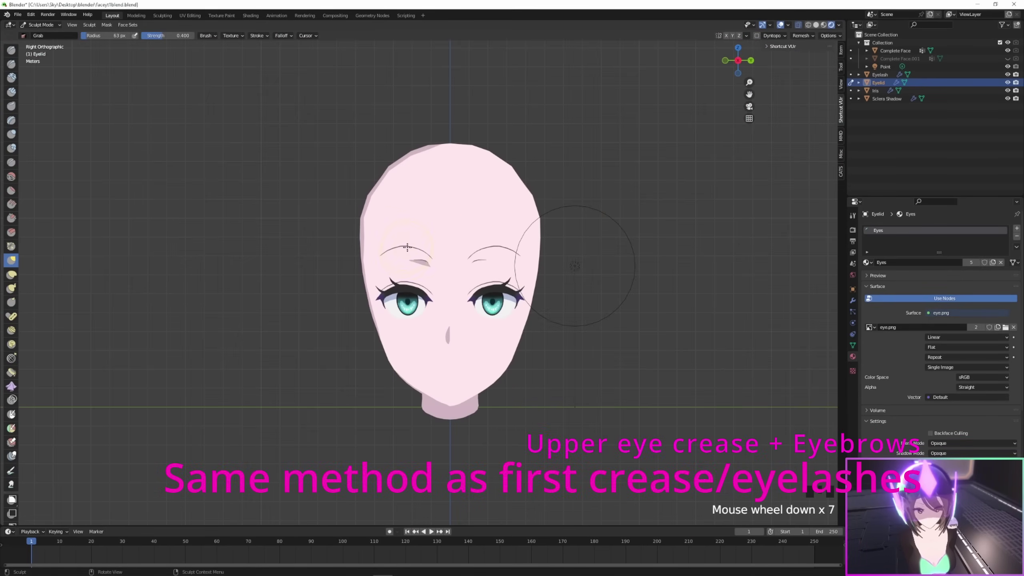
pyautogui.scroll(3, 360, 238)
pyautogui.scroll(8, 360, 238)
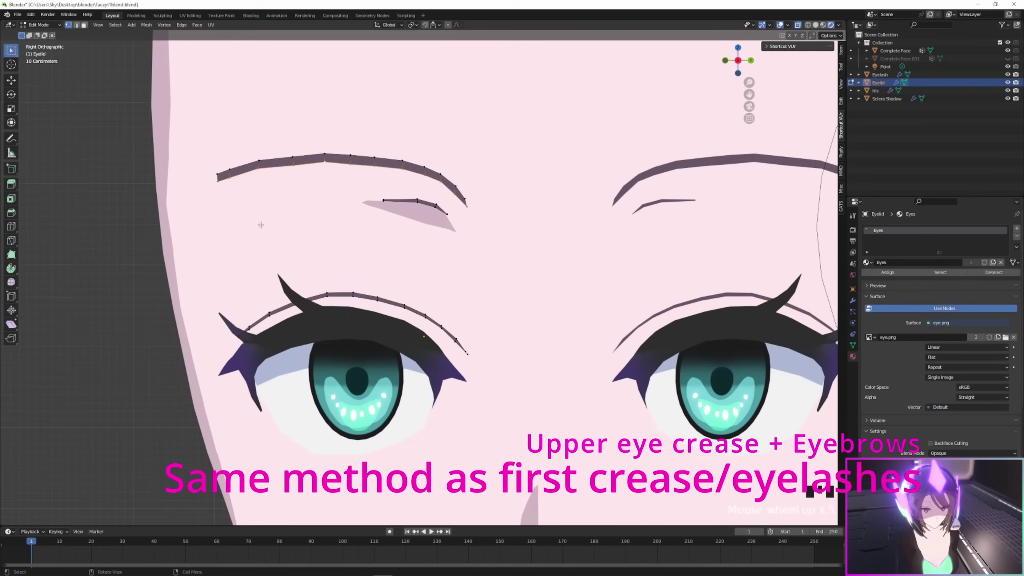
pyautogui.press('s')
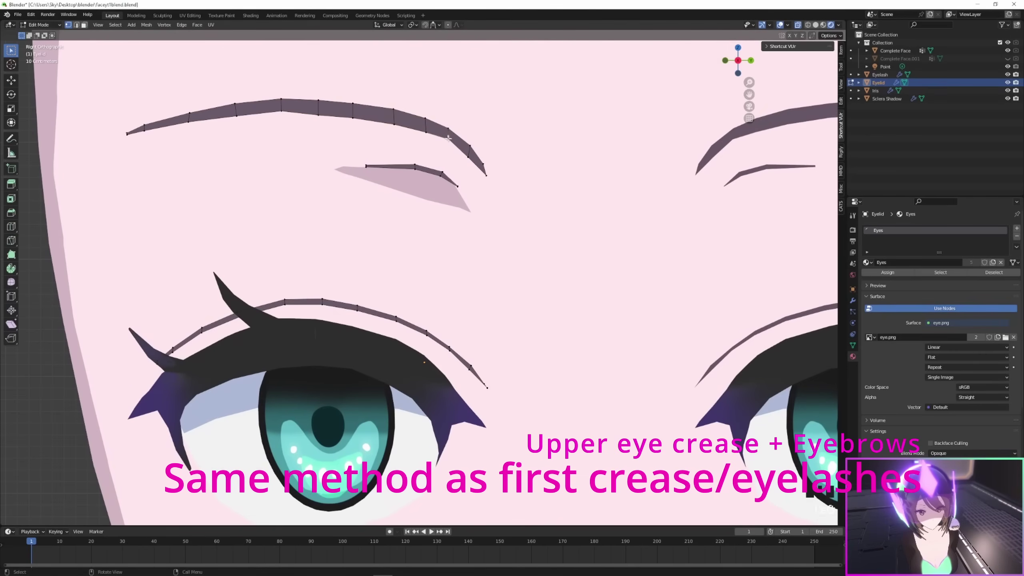
# - Fit the eyebrow to the forehead by moving its individual vertices, including along X
pyautogui.moveTo(443, 225); pyautogui.dragTo(411, 218, button='middle')
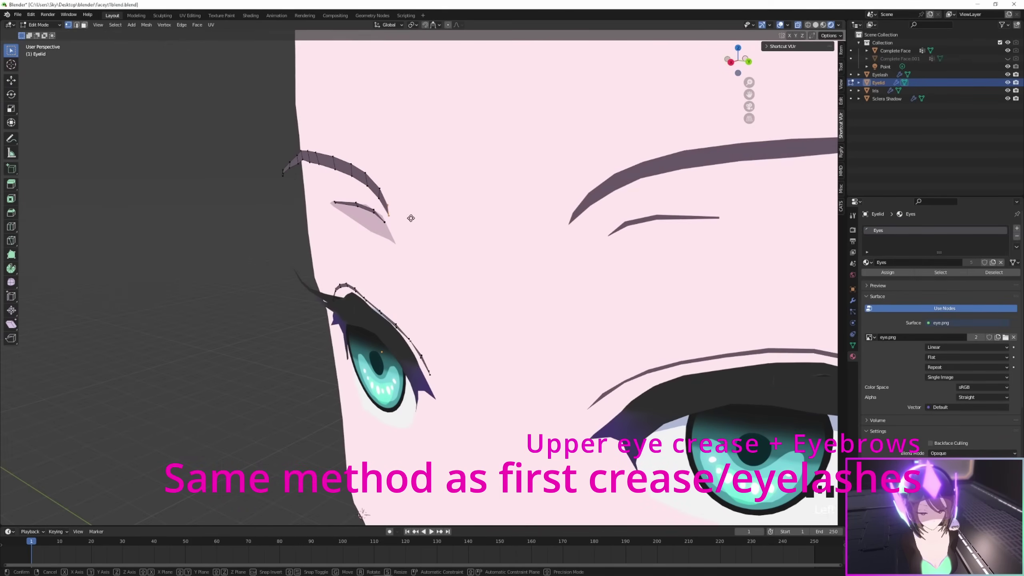
pyautogui.click(409, 217)
pyautogui.moveTo(369, 181); pyautogui.dragTo(387, 203)
pyautogui.press('g')
pyautogui.click(389, 202)
pyautogui.press('g')
pyautogui.click(363, 181)
pyautogui.moveTo(338, 173); pyautogui.dragTo(347, 218, button='middle')
pyautogui.press('g')
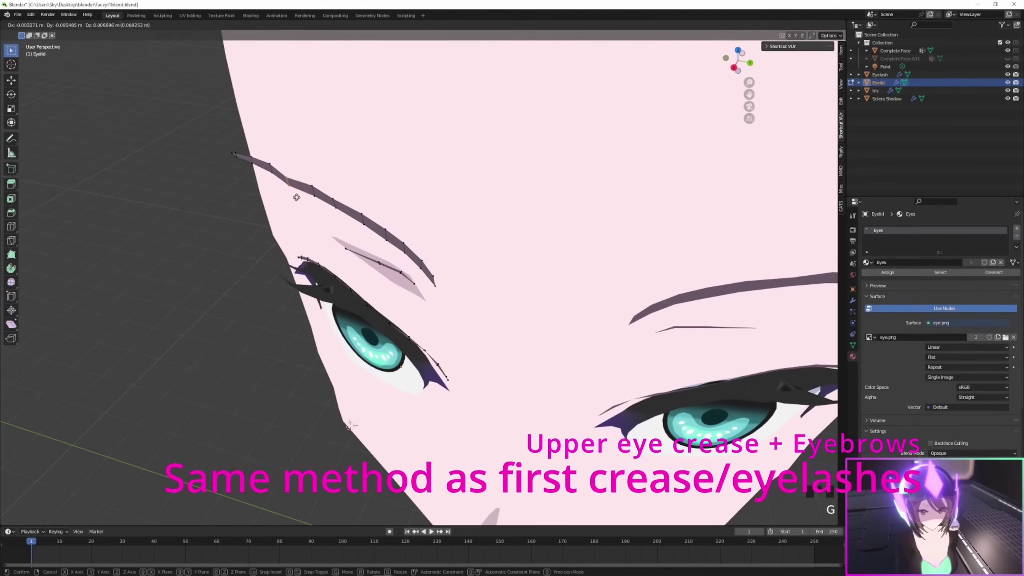
pyautogui.press('x')
pyautogui.click(297, 197)
pyautogui.moveTo(296, 197); pyautogui.dragTo(526, 275, button='middle')
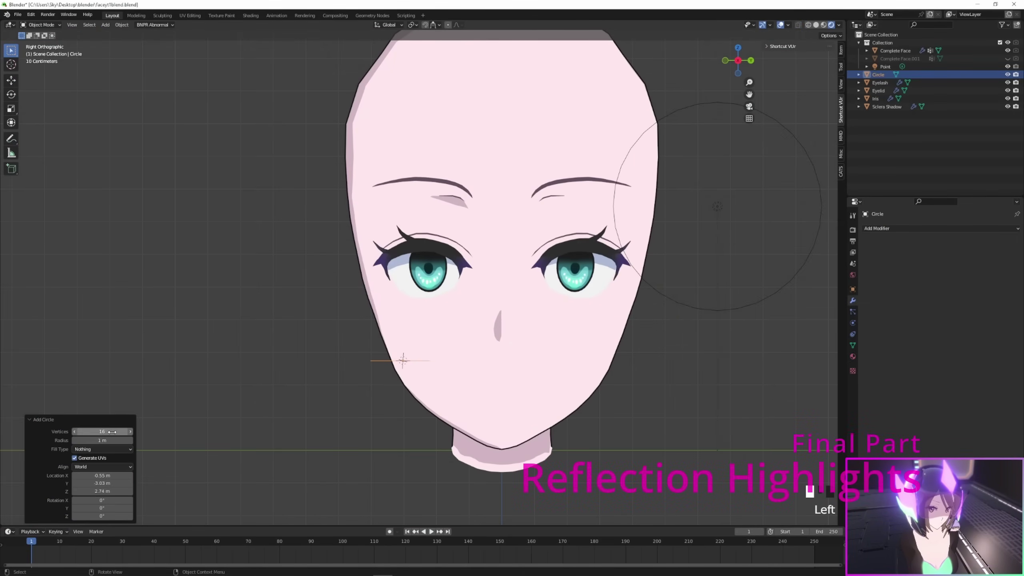
# - Move the circle beside the face, rotate it 90° about Y to face front, and scale it down to highlight size
pyautogui.press('g')
pyautogui.click(291, 357)
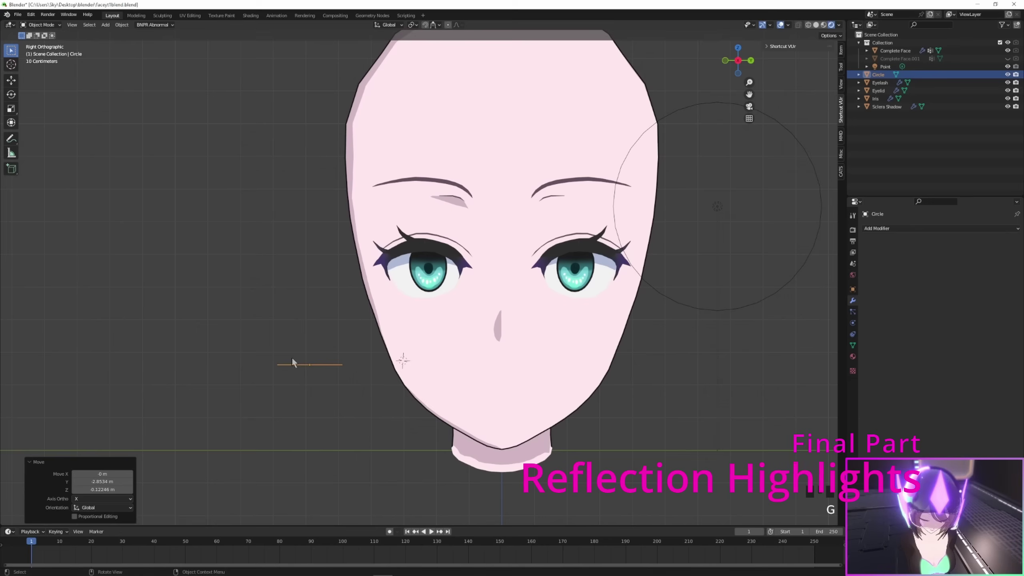
pyautogui.write('r90zy')
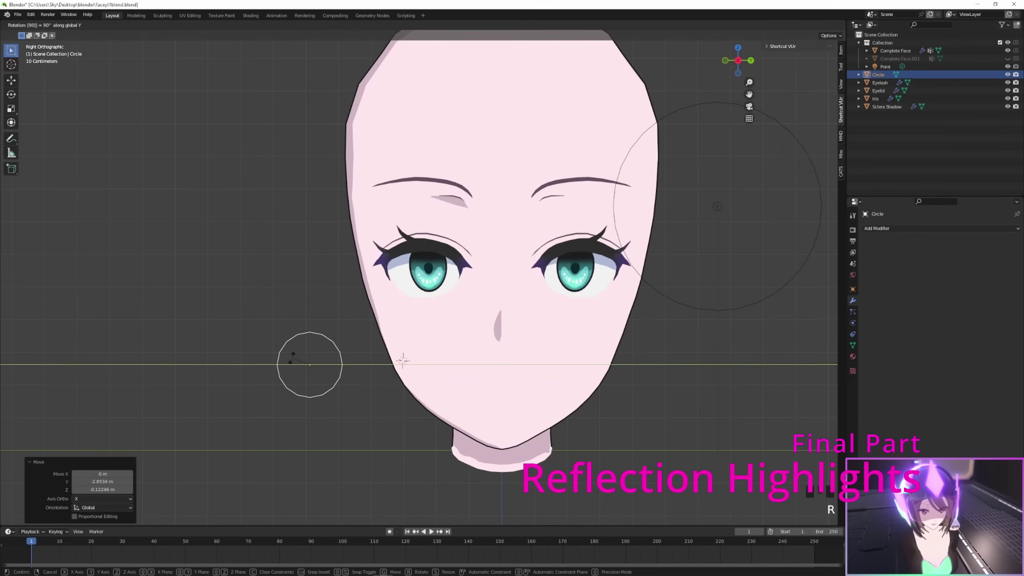
pyautogui.click(291, 357)
pyautogui.press('s')
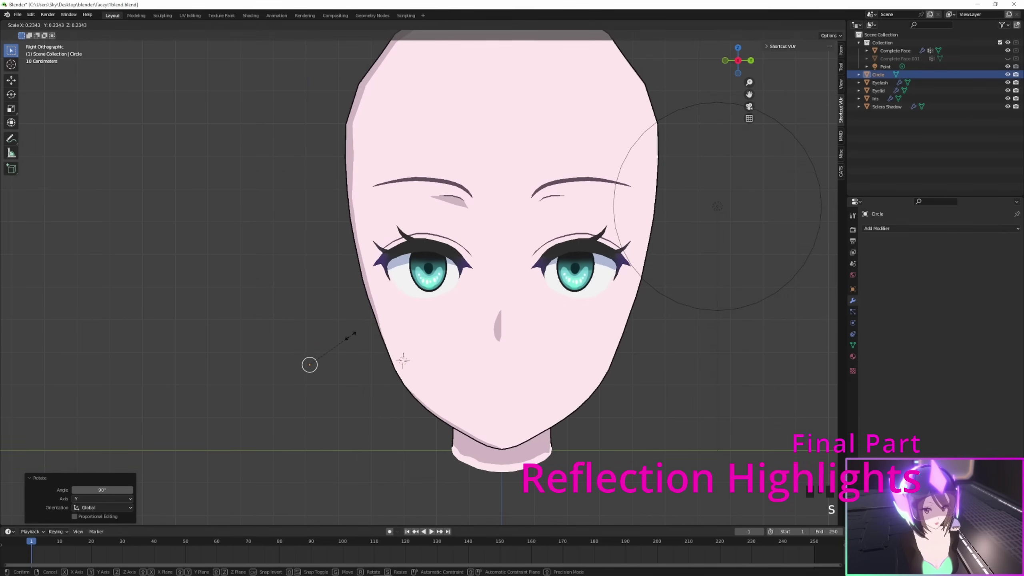
pyautogui.click(347, 363)
# - Fill the circle in Edit Mode by extruding its edge in place and merging the extruded vertices at center
pyautogui.scroll(6, 347, 363)
pyautogui.press('Tab')
pyautogui.scroll(-2, 351, 365)
pyautogui.press('e')
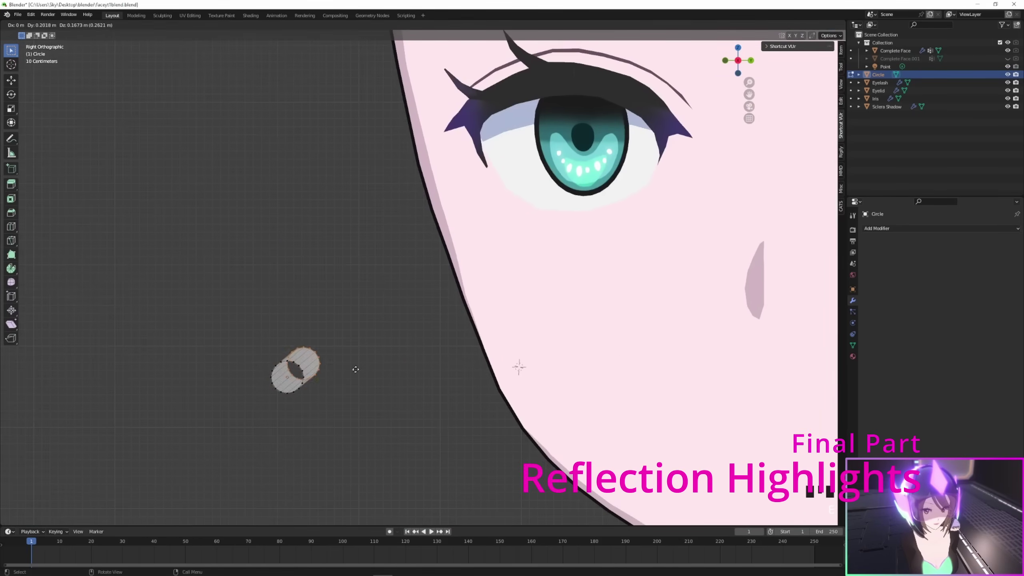
pyautogui.rightClick(355, 370)
pyautogui.press('m')
pyautogui.click(350, 371)
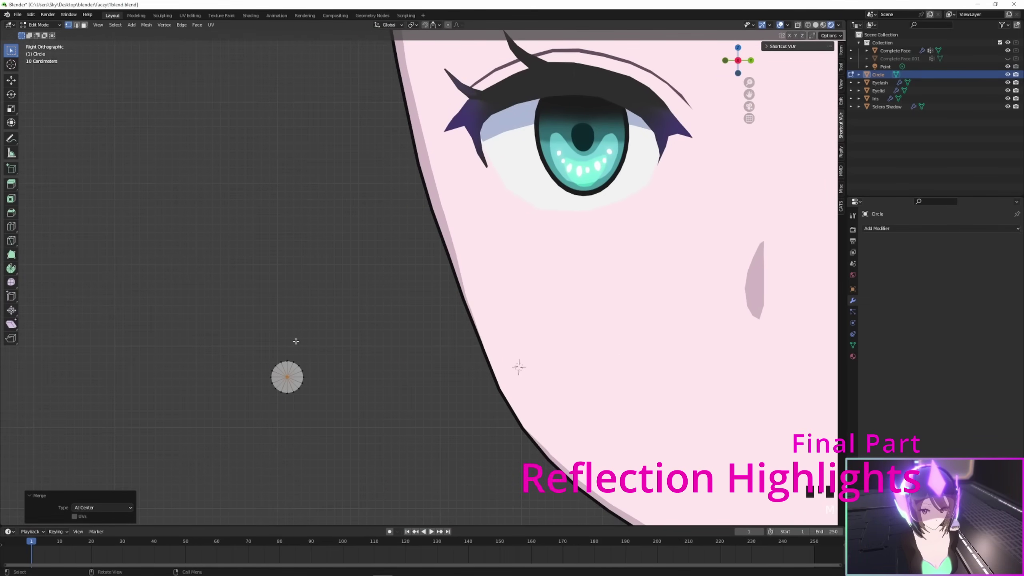
# - Move the filled disc onto the eye, bring it forward about 0.62 m along X, and rotate it about 14° to follow the iris
pyautogui.press('g')
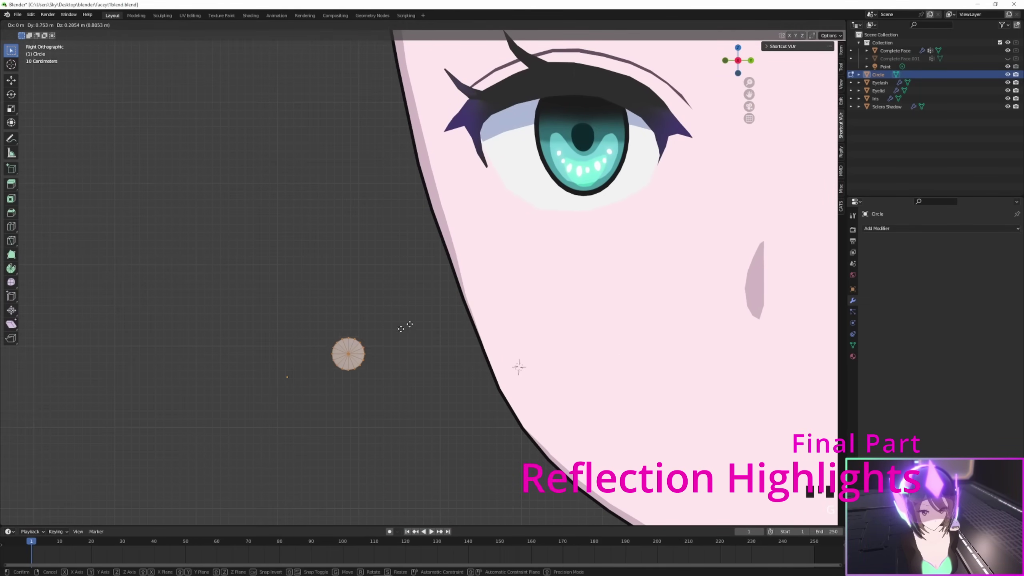
pyautogui.click(632, 128)
pyautogui.press('KP_1')
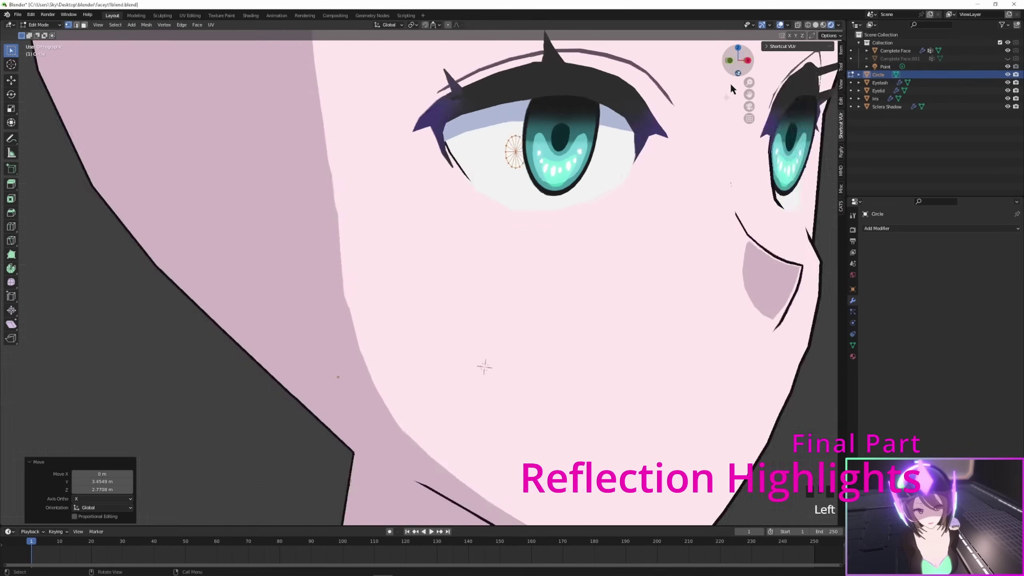
pyautogui.press('g')
pyautogui.click(617, 207)
pyautogui.press('r')
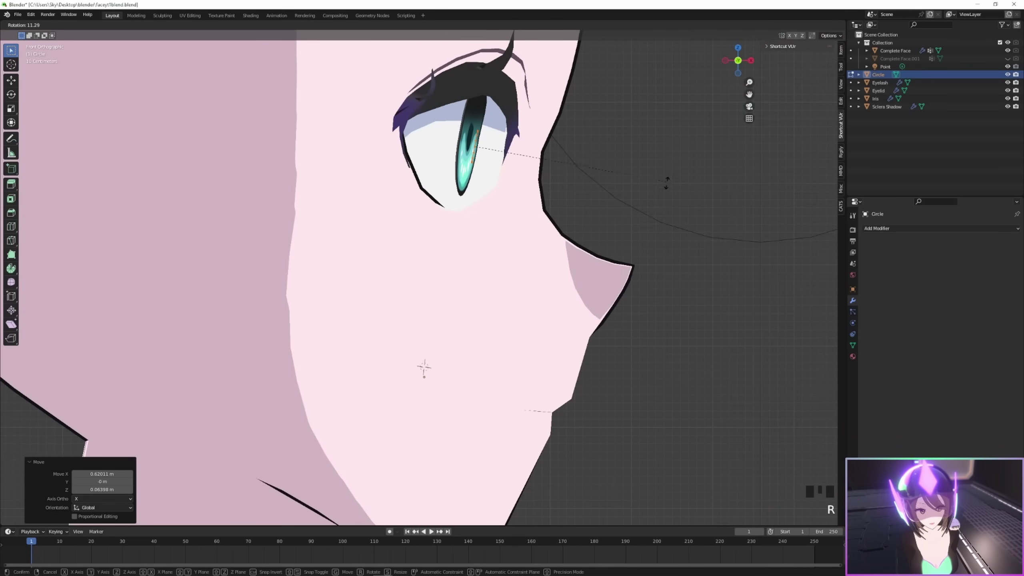
pyautogui.click(701, 153)
# - Scale the highlight disc to about 0.39 of its size over the iris
pyautogui.click(750, 60)
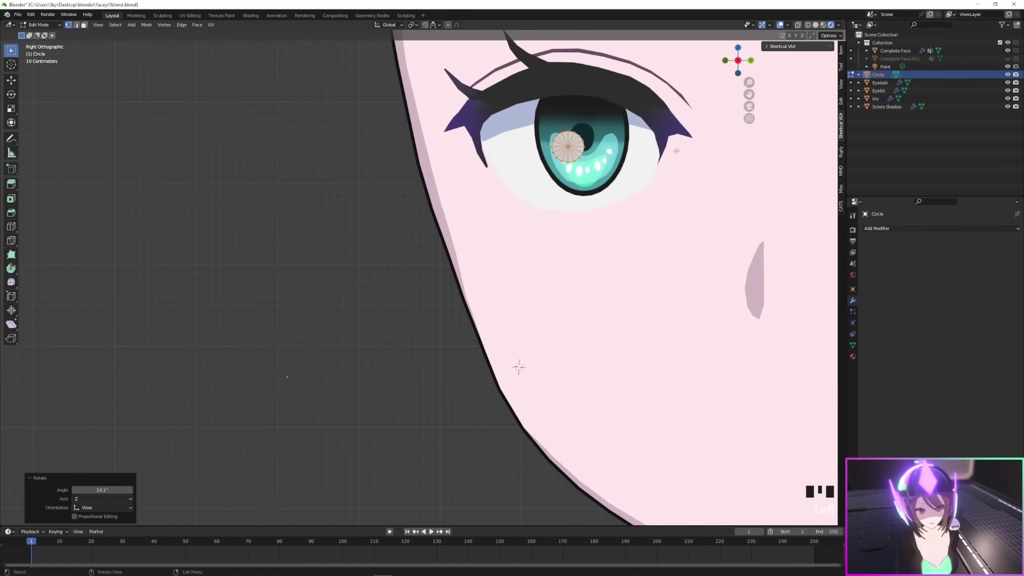
pyautogui.scroll(2, 676, 150)
pyautogui.press('s')
pyautogui.click(439, 258)
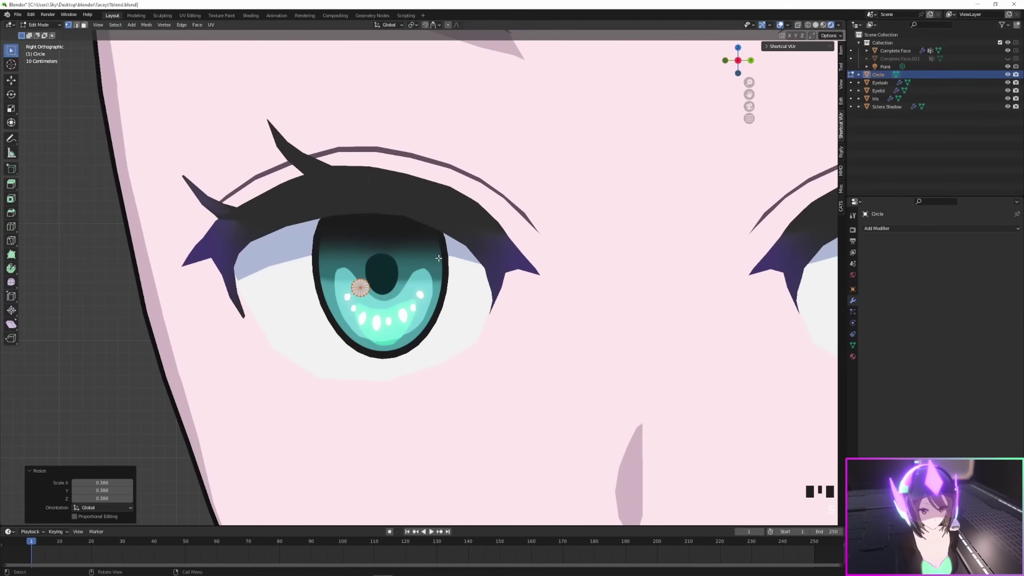
pyautogui.press('Tab')
pyautogui.press('Tab')
# - Give the highlight disc the existing Eyes material and assign it to the disc's faces
pyautogui.scroll(2, 439, 258)
pyautogui.click(852, 356)
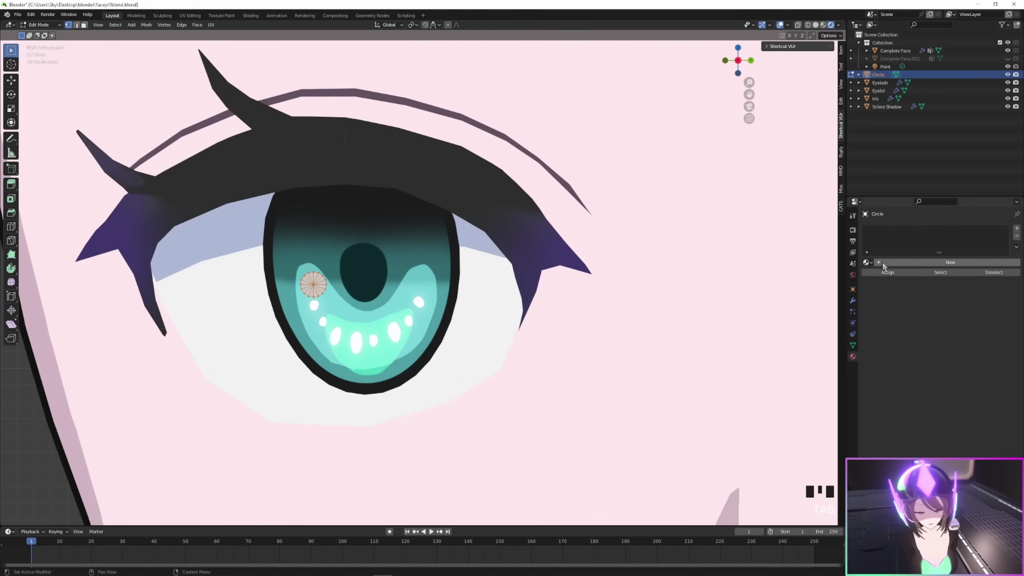
pyautogui.click(866, 262)
pyautogui.click(901, 274)
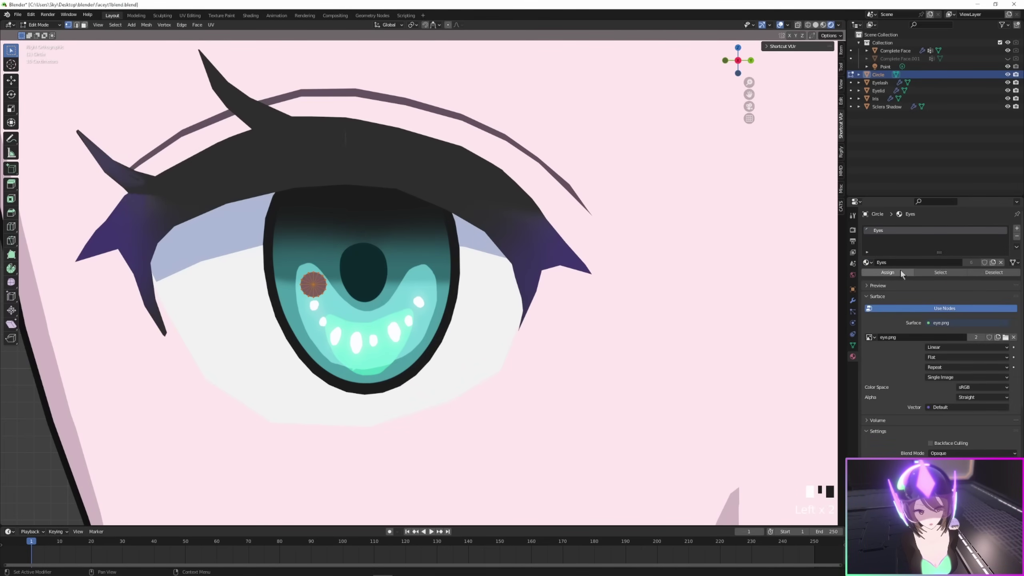
pyautogui.click(887, 273)
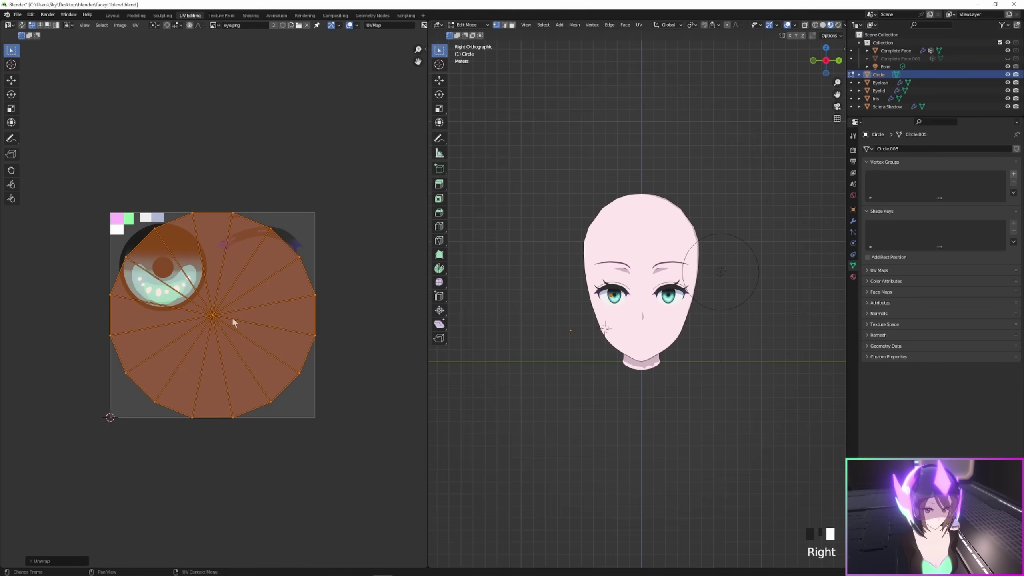
# - Shrink the disc's unwrapped UVs and place them on the white swatch of eye.png
pyautogui.press('s')
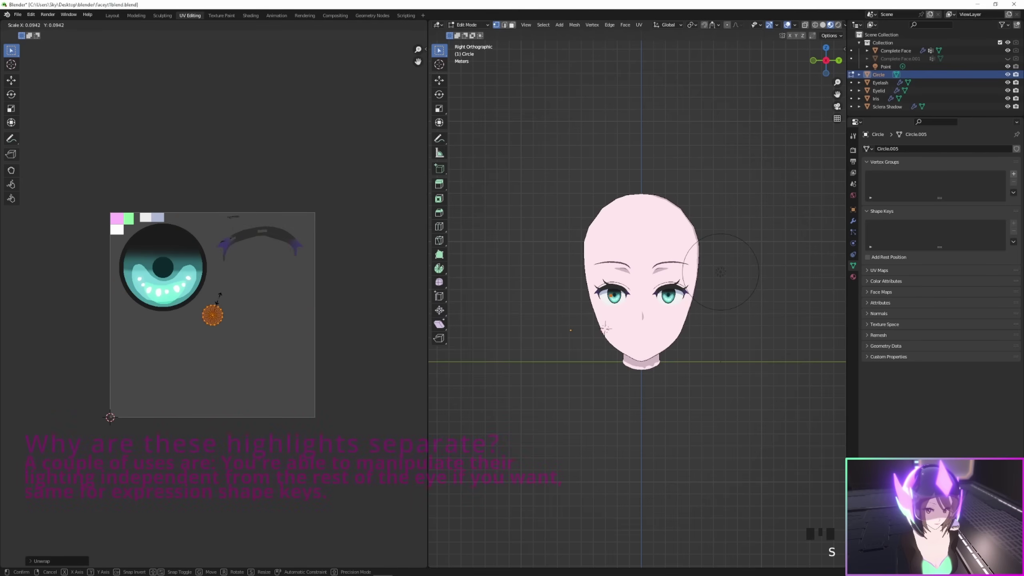
pyautogui.click(221, 316)
pyautogui.scroll(3, 265, 274)
pyautogui.press('g')
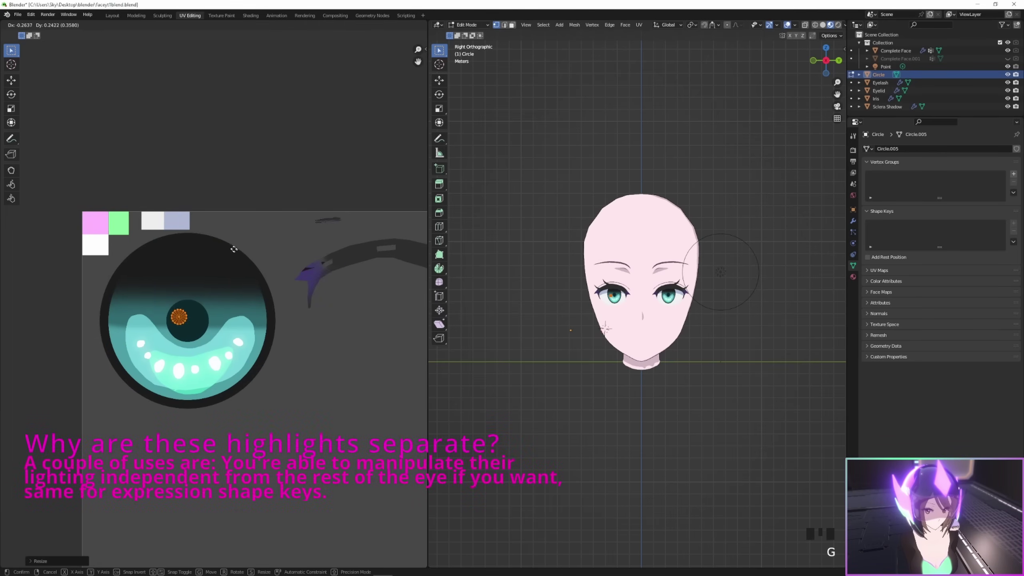
pyautogui.click(158, 185)
pyautogui.press('s')
pyautogui.click(207, 172)
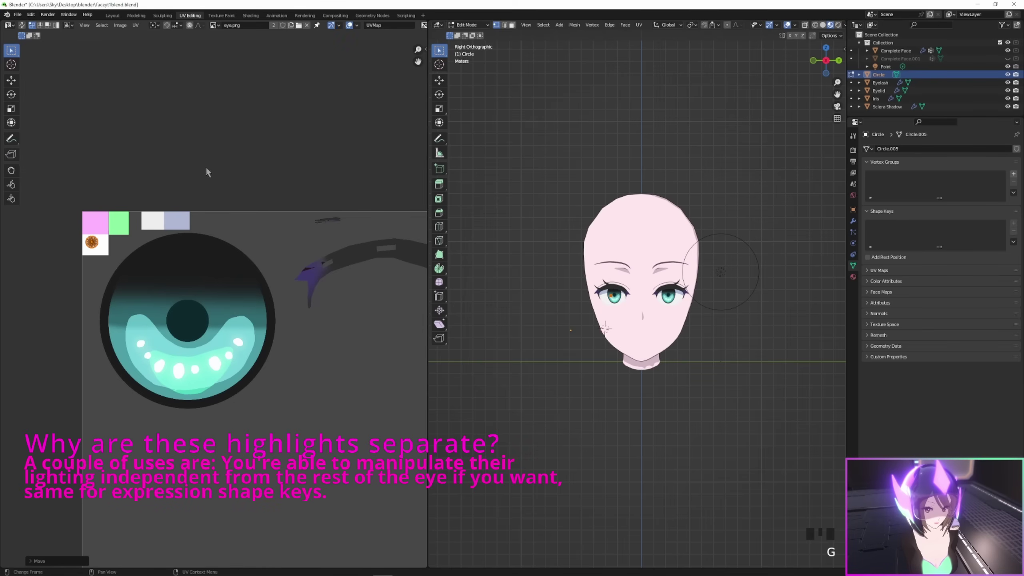
# - Reposition the highlight object at the iris's outer edge and adjust its depth so it sits just in front of the iris
pyautogui.click(113, 16)
pyautogui.click(346, 283)
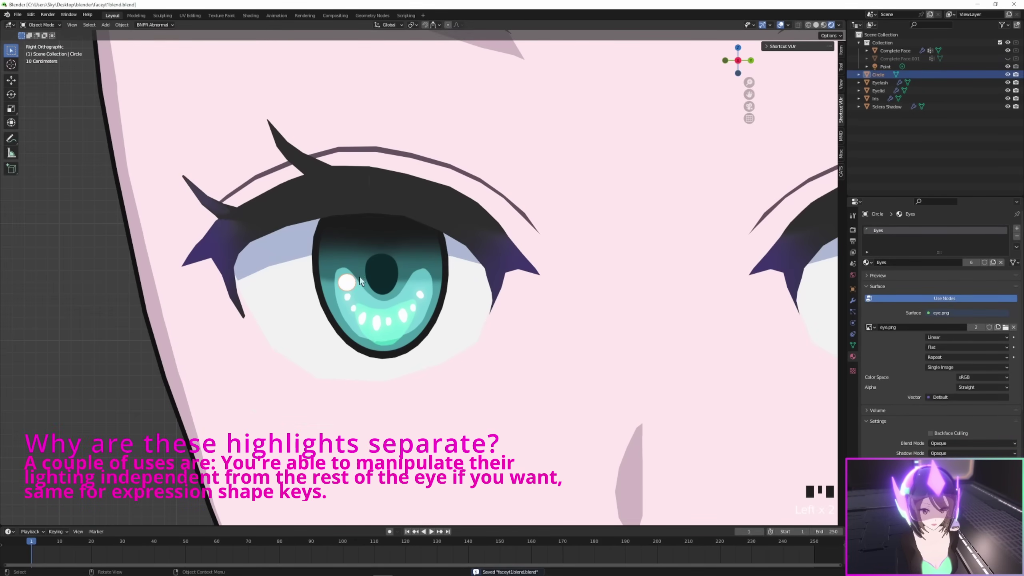
pyautogui.press('g')
pyautogui.click(337, 275)
pyautogui.moveTo(473, 227); pyautogui.dragTo(523, 298, button='middle')
pyautogui.moveTo(576, 324); pyautogui.dragTo(623, 299, button='middle')
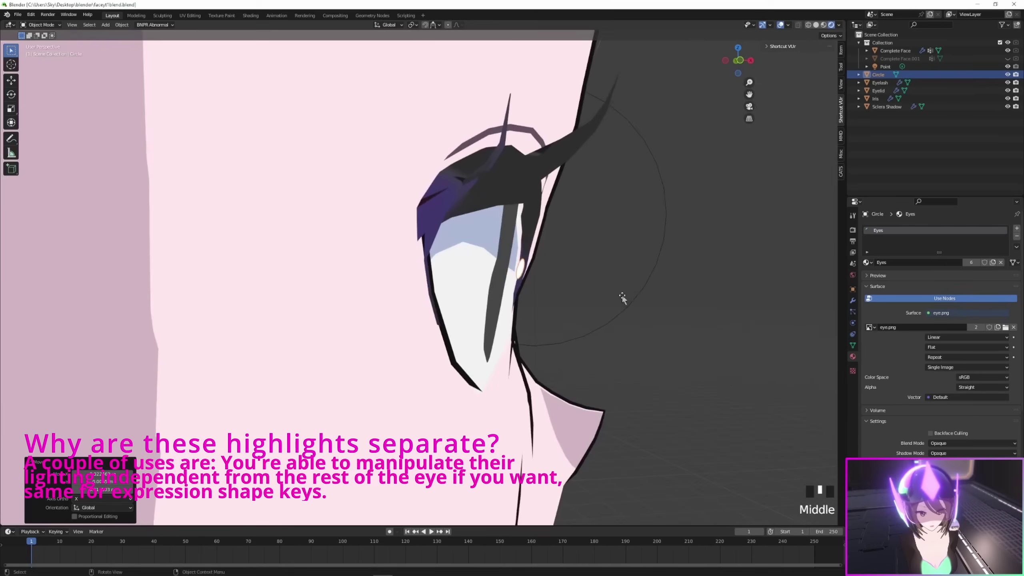
pyautogui.press('g')
pyautogui.click(556, 299)
pyautogui.moveTo(557, 299); pyautogui.dragTo(507, 327, button='middle')
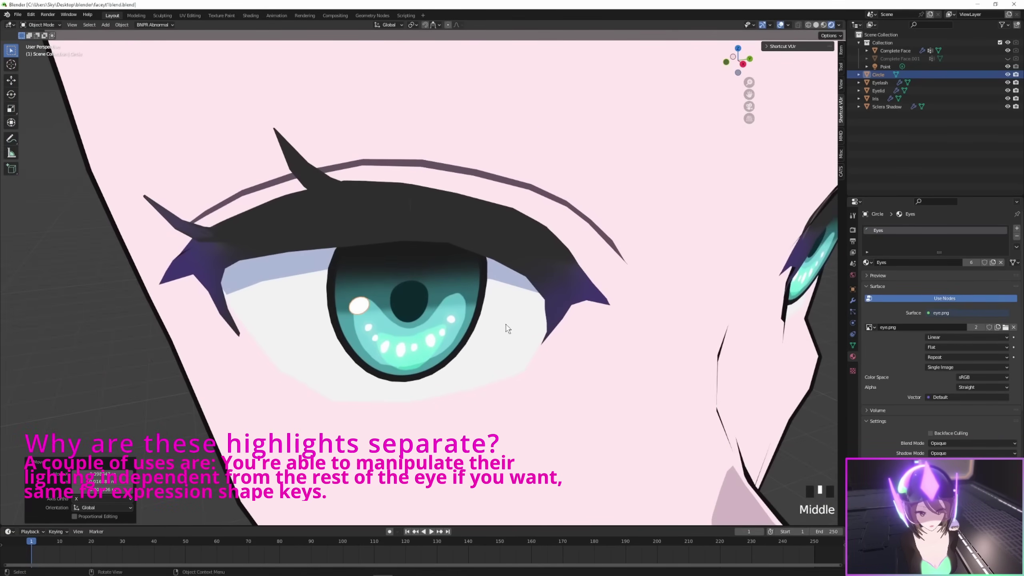
# - Rotate the highlight slightly about Z to match the iris, and set its origin to the center of mass (surface)
pyautogui.press('r')
pyautogui.press('z')
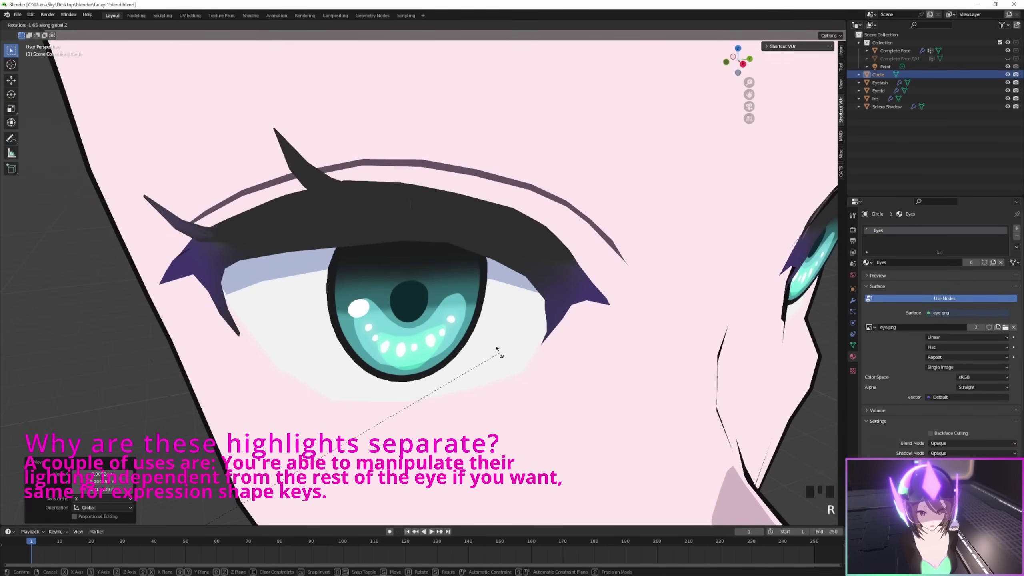
pyautogui.click(497, 349)
pyautogui.rightClick(360, 309)
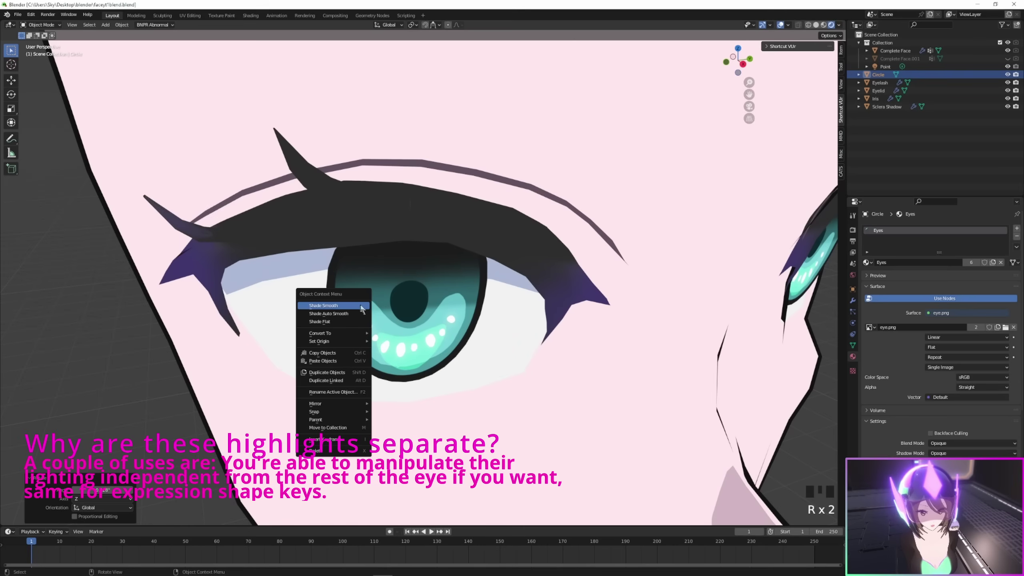
pyautogui.moveTo(354, 341)
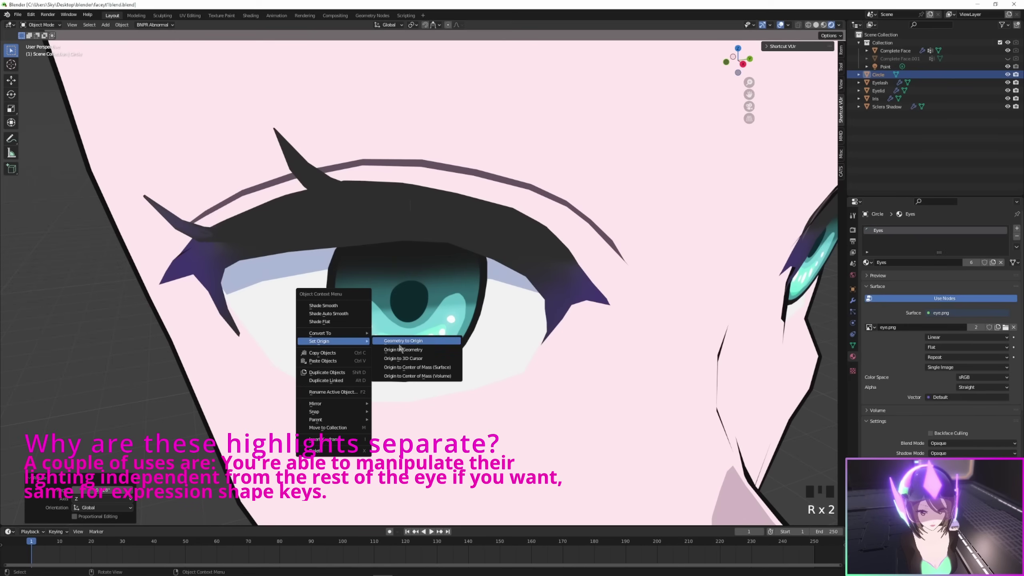
pyautogui.click(417, 367)
pyautogui.scroll(-3, 425, 362)
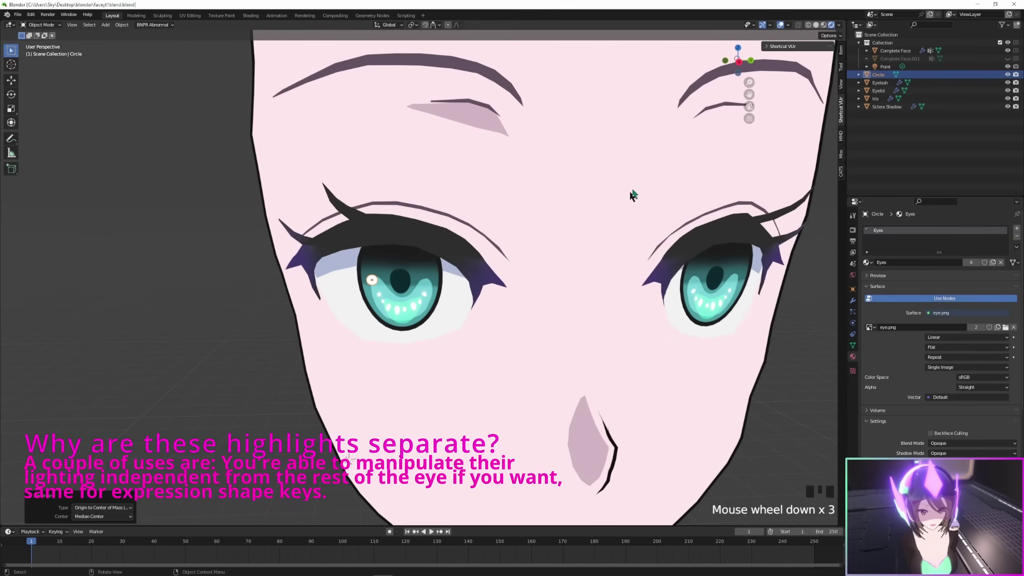
# - Duplicate the highlight disc about 0.67 m along Y to the iris's inner side, and move the copy about 0.14 m along X
pyautogui.scroll(4, 394, 284)
pyautogui.moveTo(394, 283); pyautogui.dragTo(524, 282, button='middle')
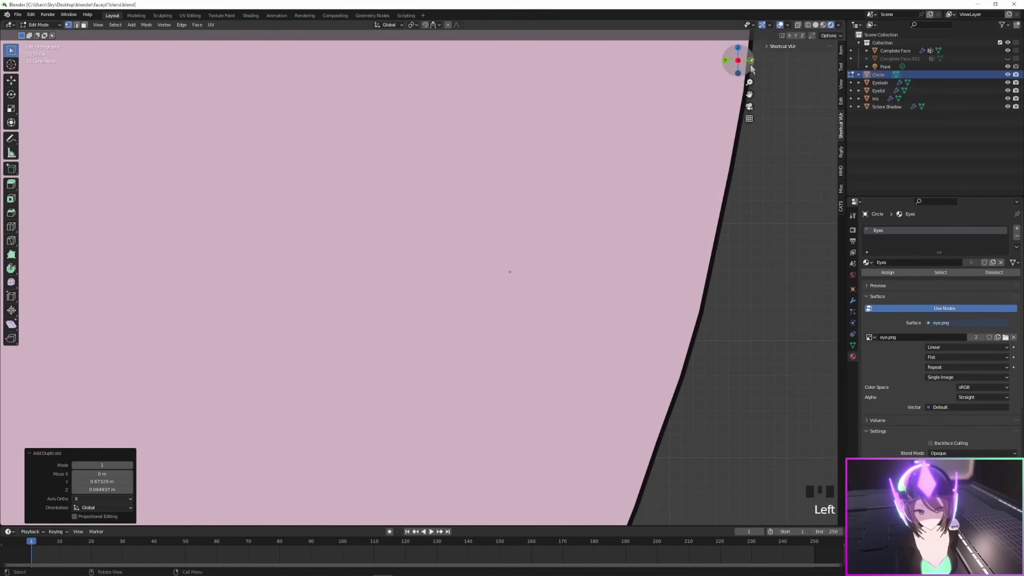
pyautogui.click(750, 61)
pyautogui.press('g')
pyautogui.click(685, 236)
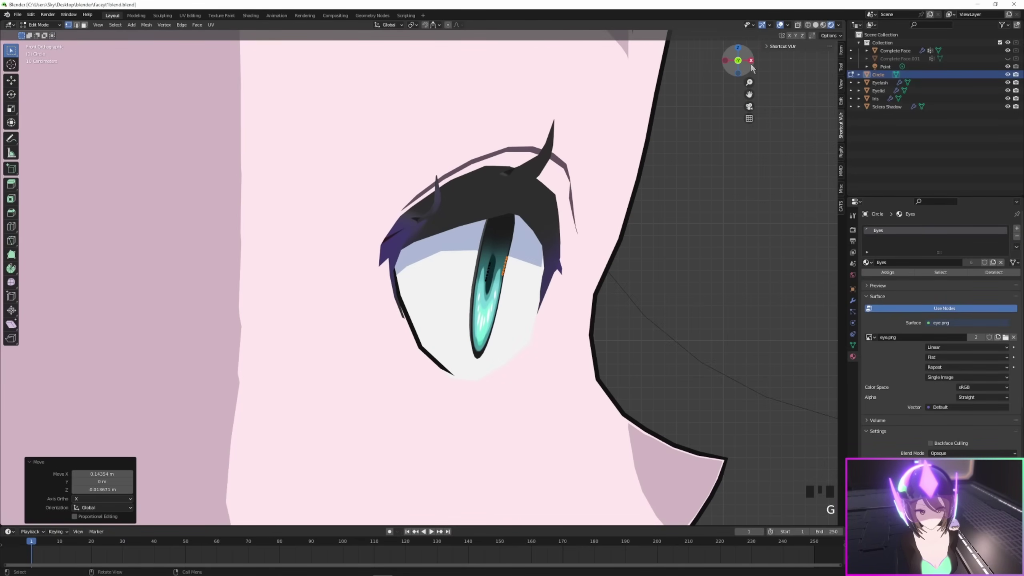
pyautogui.click(751, 61)
# - Scale the duplicated highlight by about 1.77 and move it up to the pupil's upper inner edge
pyautogui.scroll(2, 569, 271)
pyautogui.press('s')
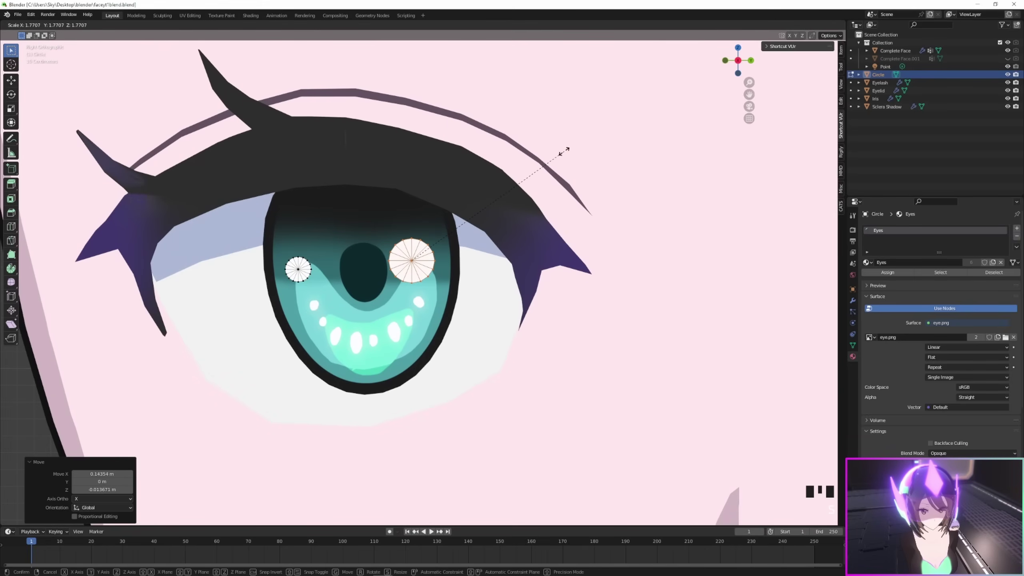
pyautogui.click(562, 215)
pyautogui.press('g')
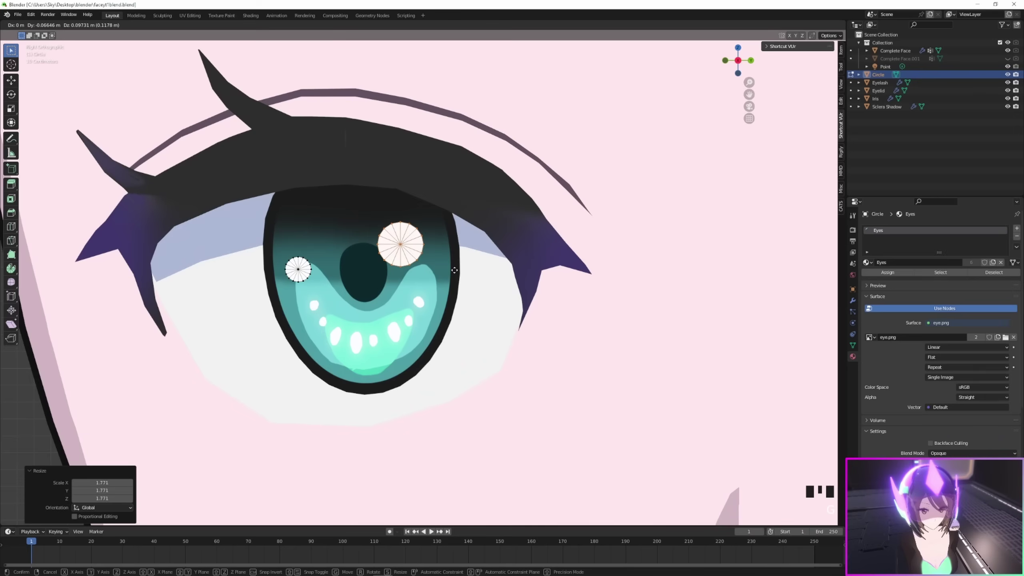
pyautogui.click(386, 256)
# - Cut a notch into the larger highlight by moving the rim vertices nearest the pupil inward one by one, and return to Object Mode
pyautogui.press('g')
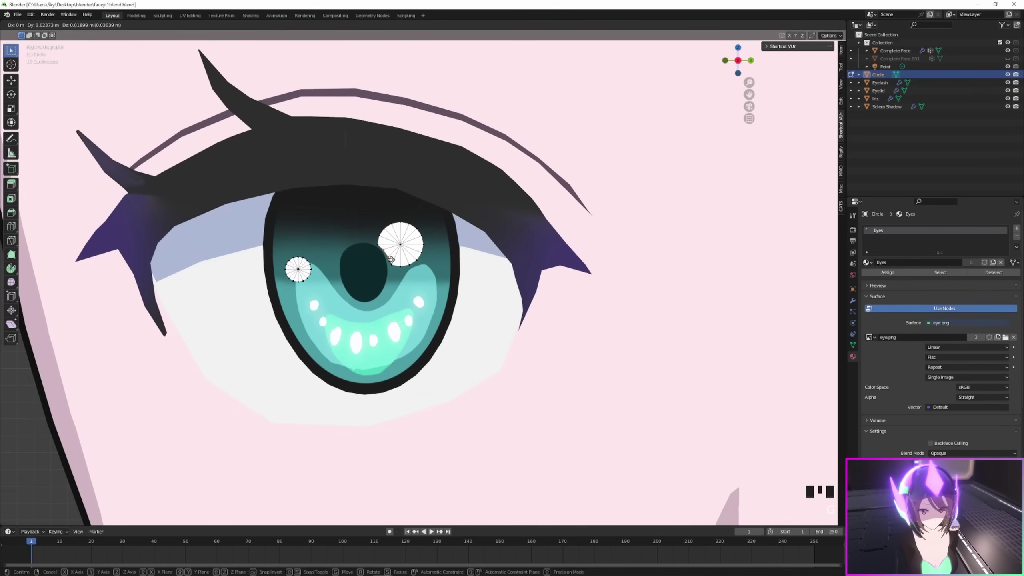
pyautogui.click(379, 247)
pyautogui.press('g')
pyautogui.click(382, 245)
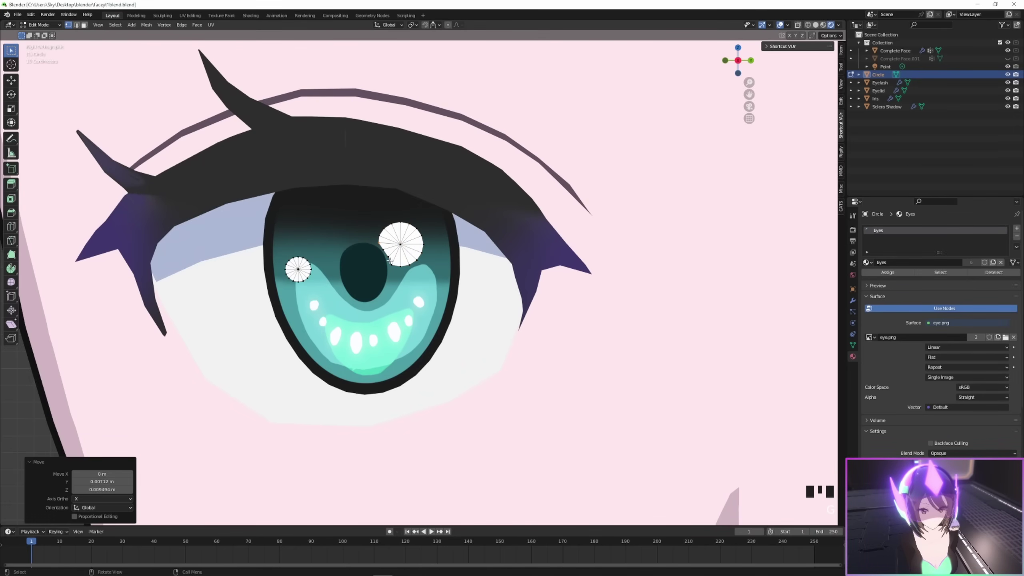
pyautogui.press('g')
pyautogui.click(382, 249)
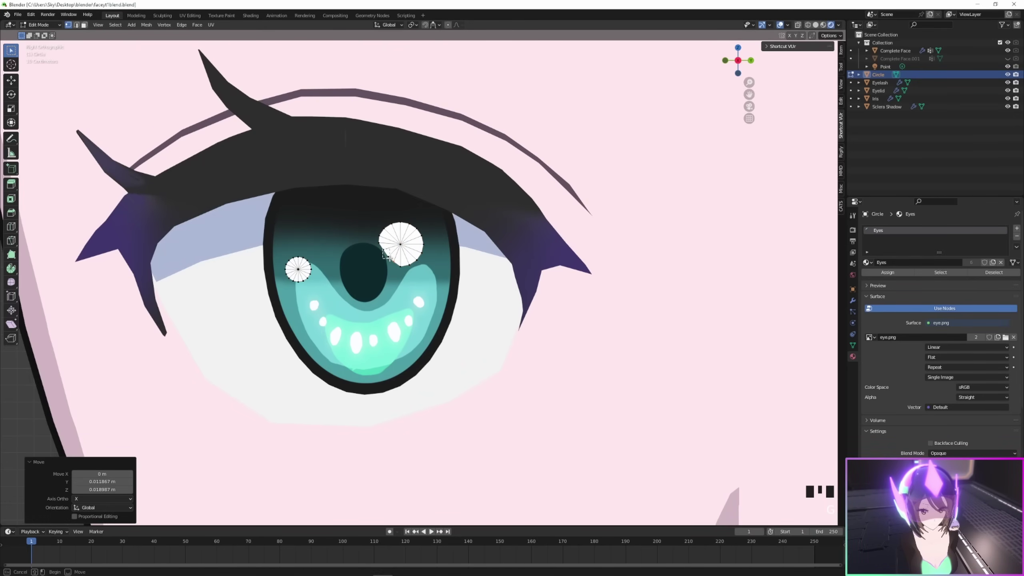
pyautogui.press('g')
pyautogui.click(373, 238)
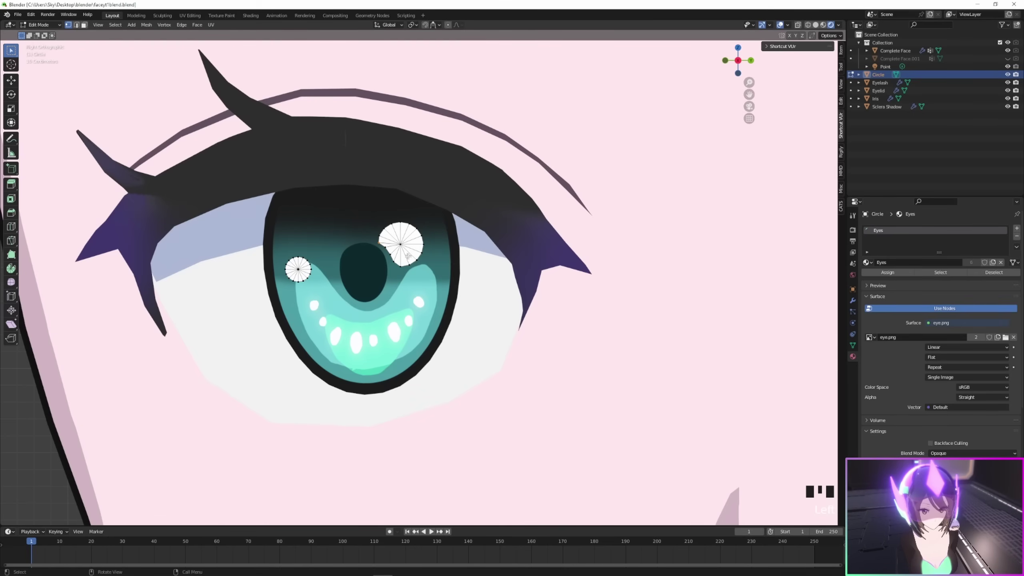
pyautogui.press('Tab')
pyautogui.scroll(-8, 422, 412)
pyautogui.click(305, 422)
pyautogui.scroll(-3, 306, 423)
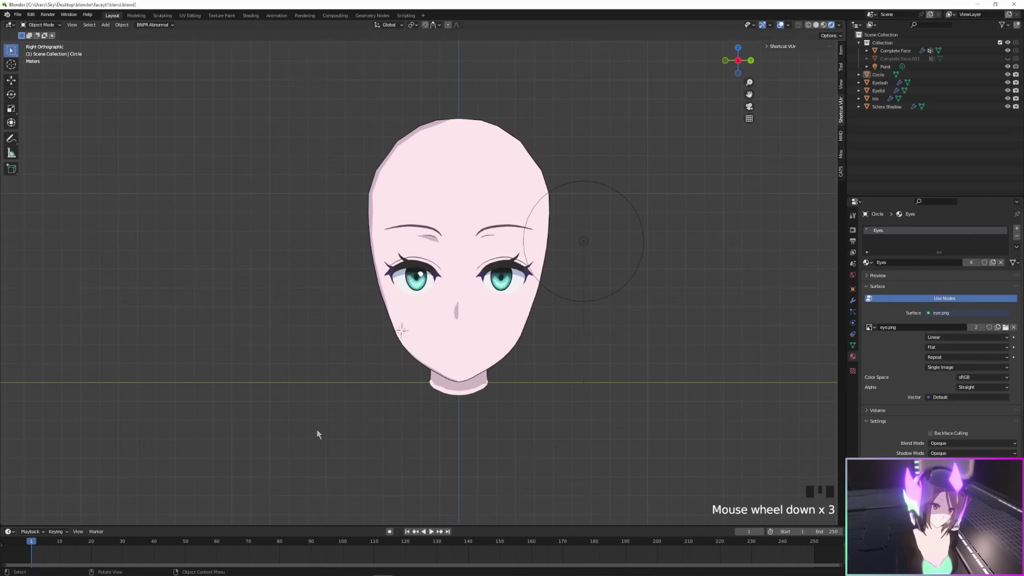
# - Move the smaller highlight's UVs onto the pink swatch of eye.png, and return to Object Mode with the highlights deselected
pyautogui.click(190, 16)
pyautogui.press('g')
pyautogui.click(151, 214)
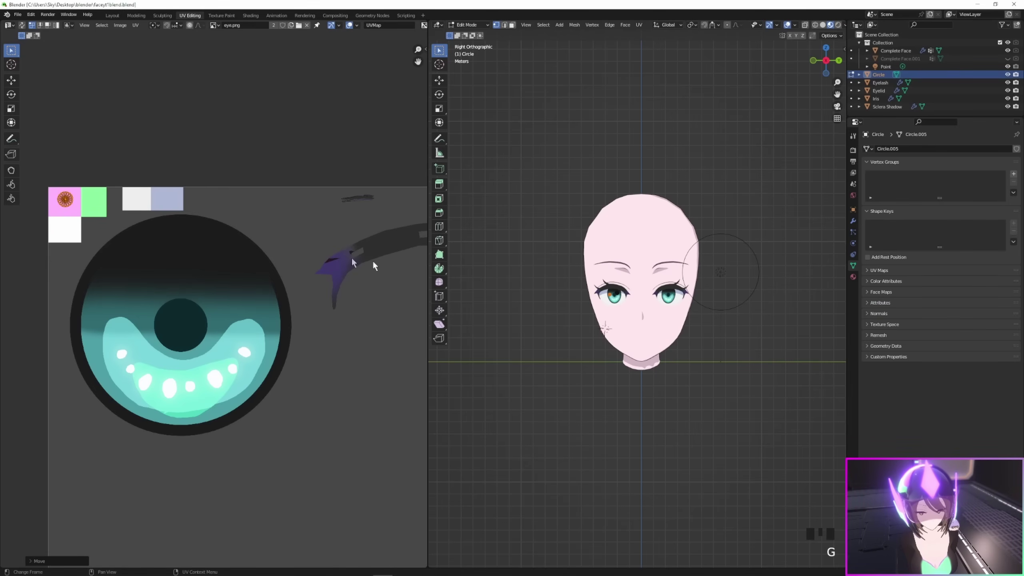
pyautogui.scroll(8, 616, 343)
pyautogui.press('Tab')
pyautogui.scroll(-3, 541, 366)
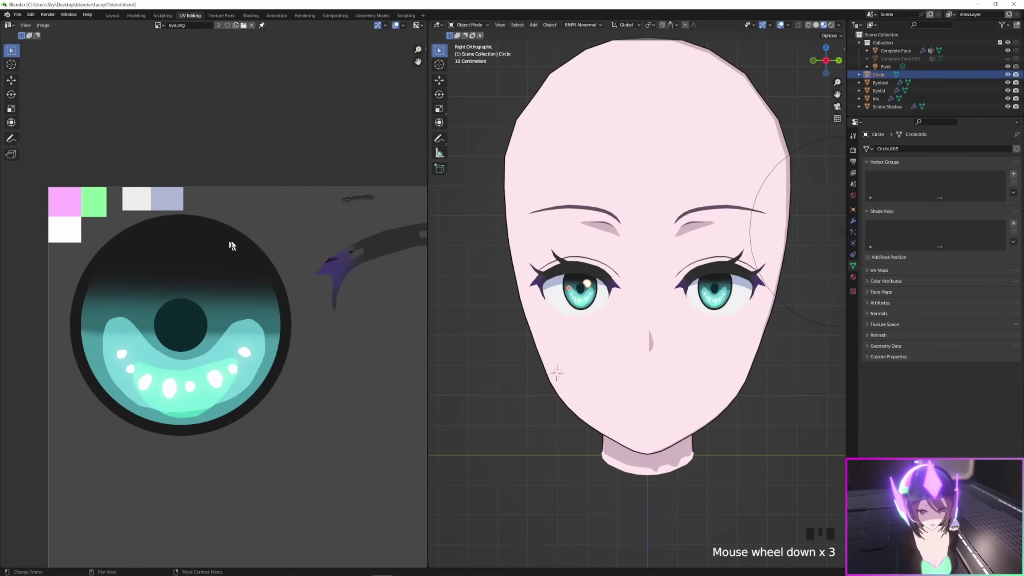
pyautogui.click(523, 368)
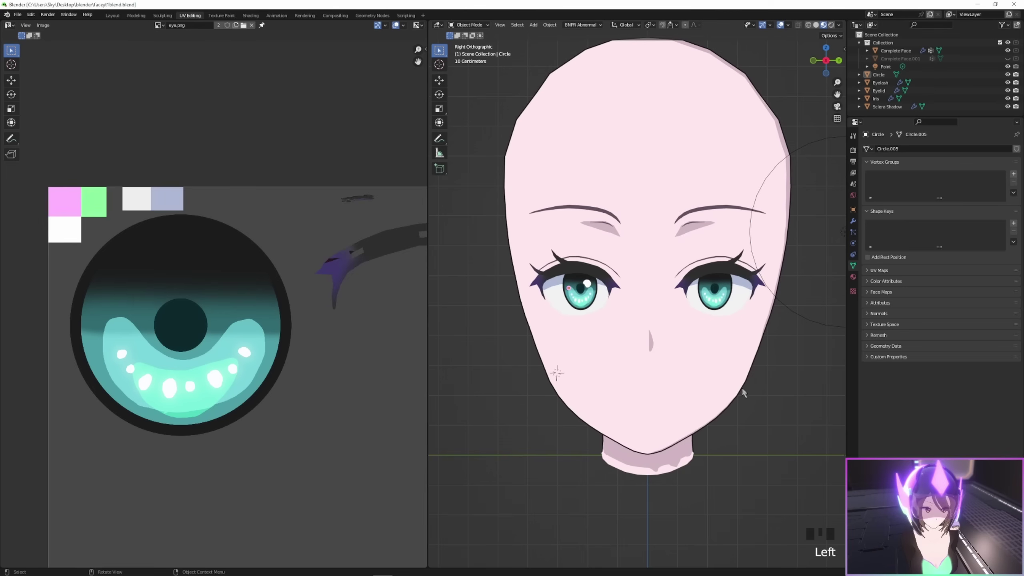
# - Switch to the Layout workspace and duplicate the reflection highlights about 4.54 m along Y onto the other eye
pyautogui.tripleClick(723, 405)
pyautogui.scroll(-4, 765, 430)
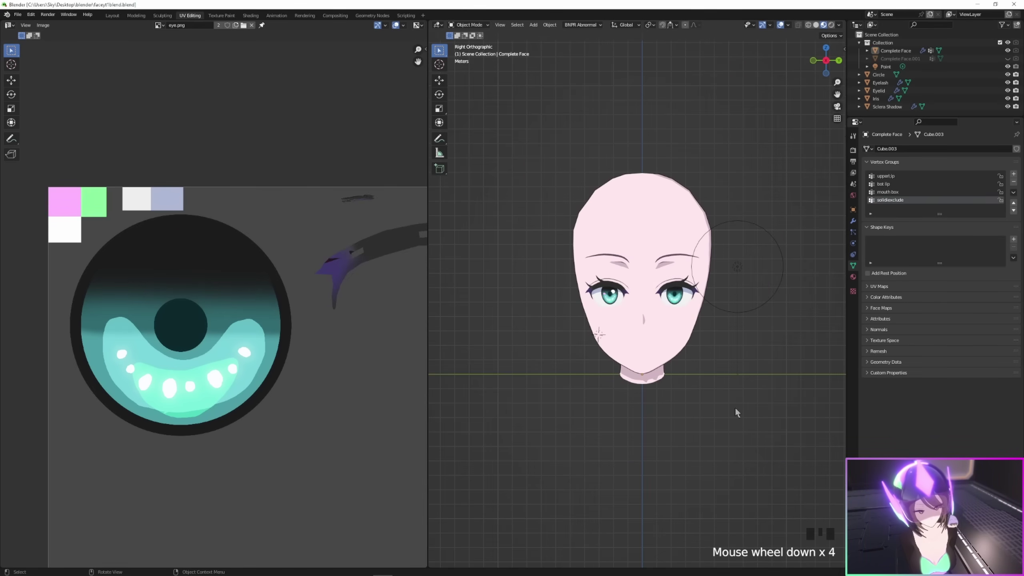
pyautogui.scroll(-1, 736, 413)
pyautogui.click(112, 16)
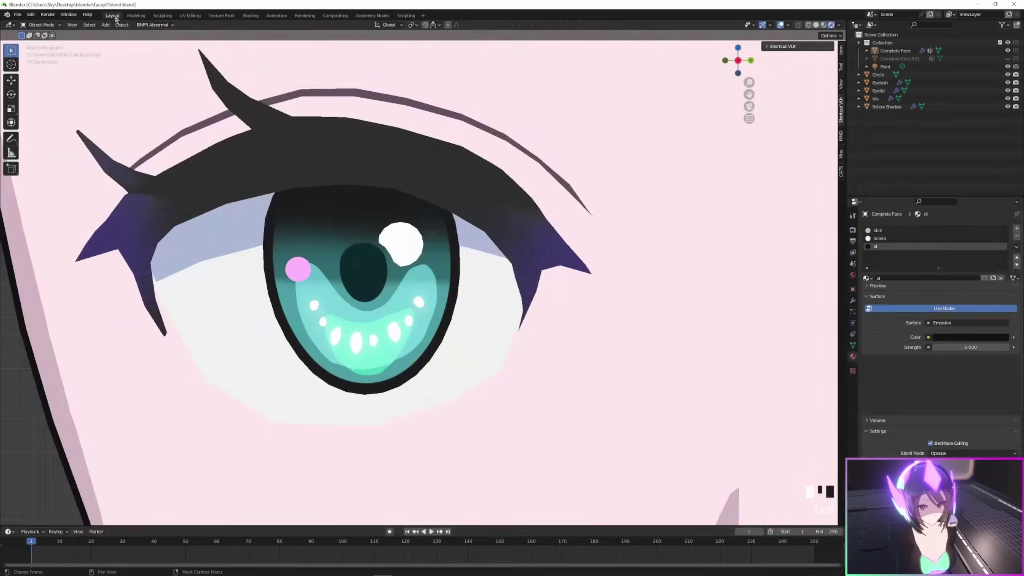
pyautogui.scroll(-12, 419, 276)
pyautogui.click(419, 275)
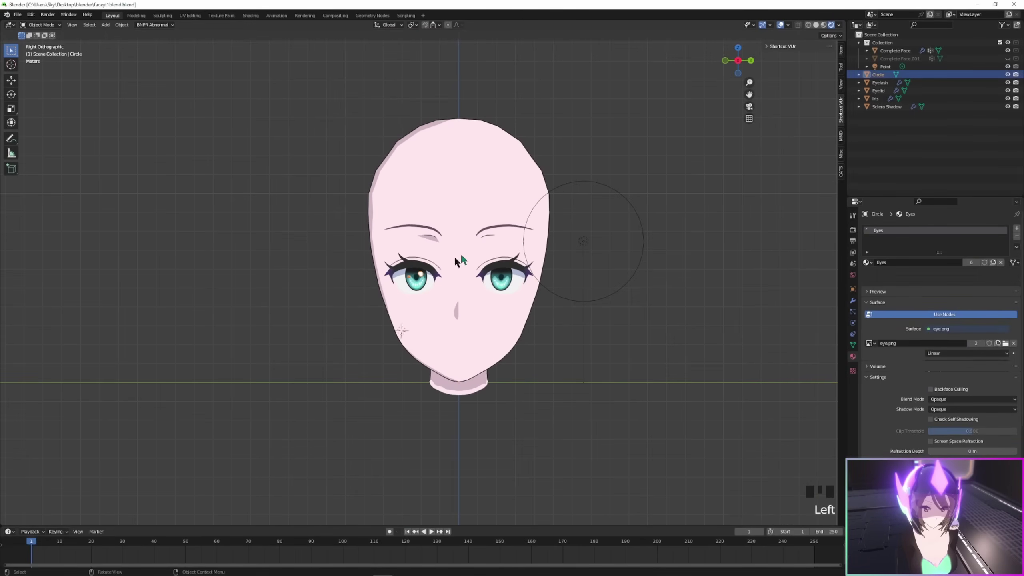
pyautogui.scroll(5, 724, 101)
pyautogui.hotkey('shift', 'd')
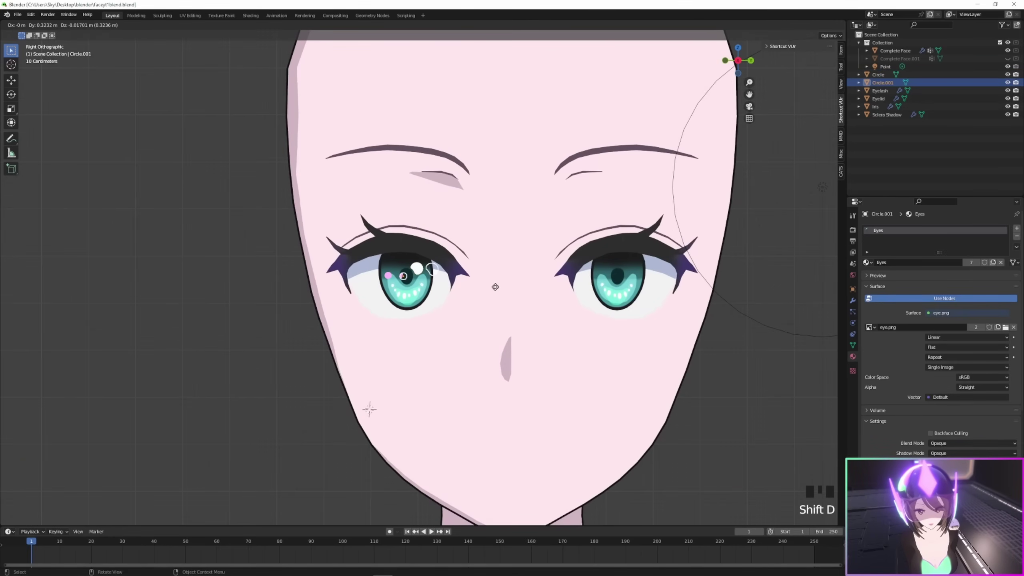
pyautogui.press('y')
pyautogui.click(759, 287)
# - Rotate the duplicated highlights about Z to follow the second eye's surface, align them over its iris along Y, and deselect them
pyautogui.moveTo(759, 287); pyautogui.dragTo(685, 319, button='middle')
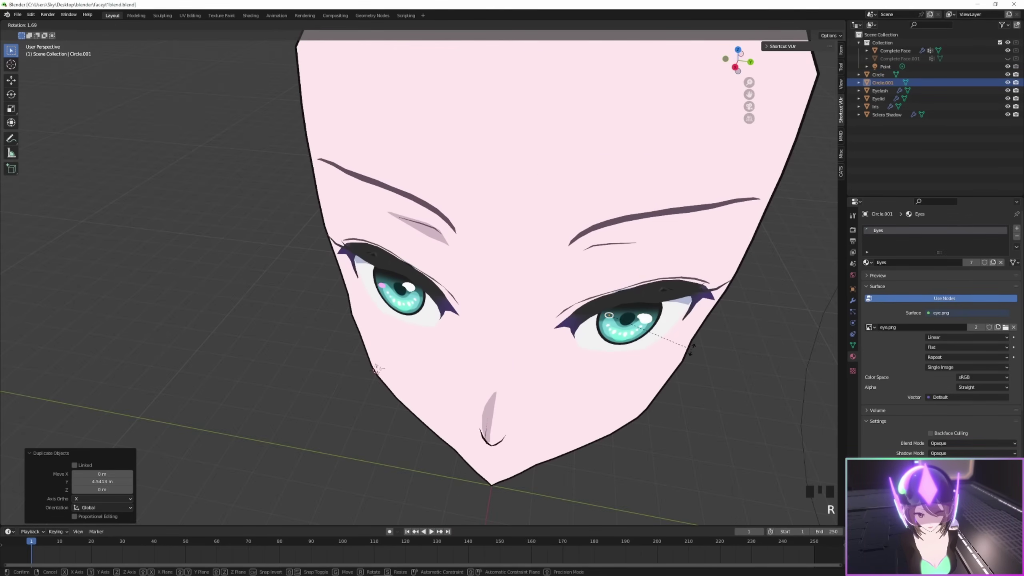
pyautogui.press('r')
pyautogui.press('z')
pyautogui.click(693, 311)
pyautogui.press('g')
pyautogui.press('y')
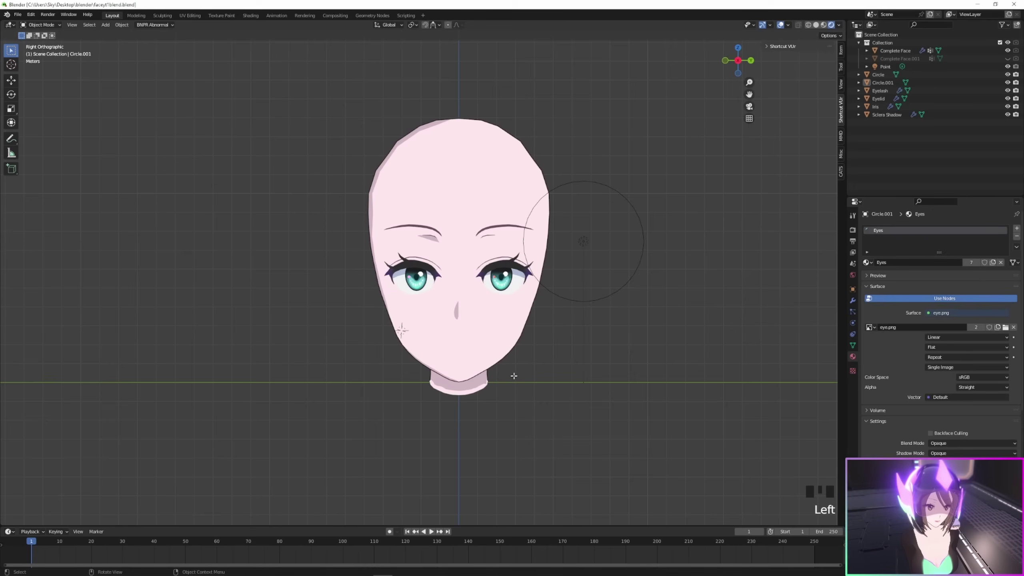
pyautogui.press('Tab')
pyautogui.press('Tab')
pyautogui.click(499, 343)
pyautogui.click(554, 394)
# - Check the highlights on both eyes from a distance, at a slight angle and close up from the front
pyautogui.scroll(-4, 554, 393)
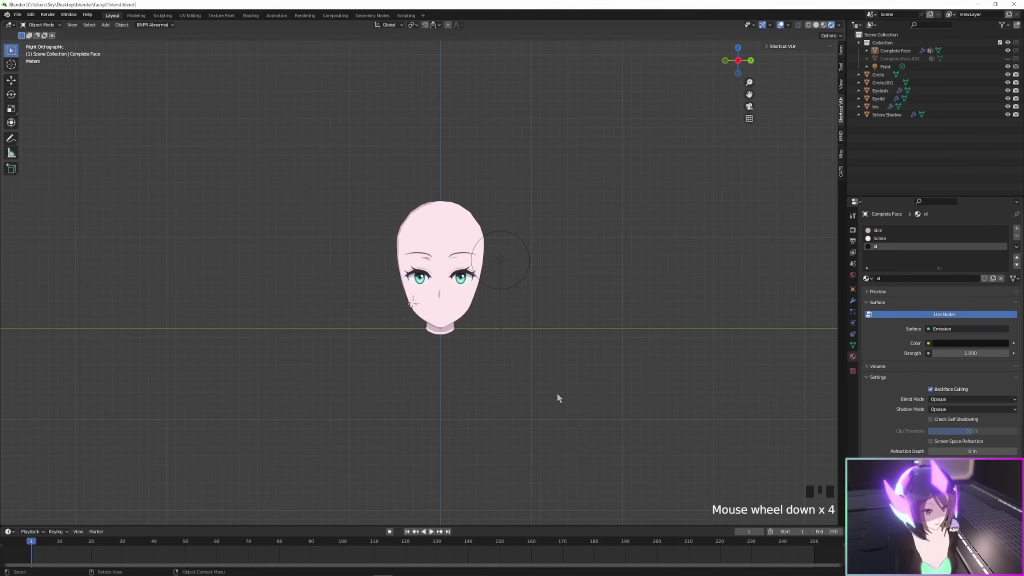
pyautogui.scroll(1, 556, 387)
pyautogui.moveTo(556, 382); pyautogui.dragTo(550, 378, button='middle')
pyautogui.scroll(7, 540, 379)
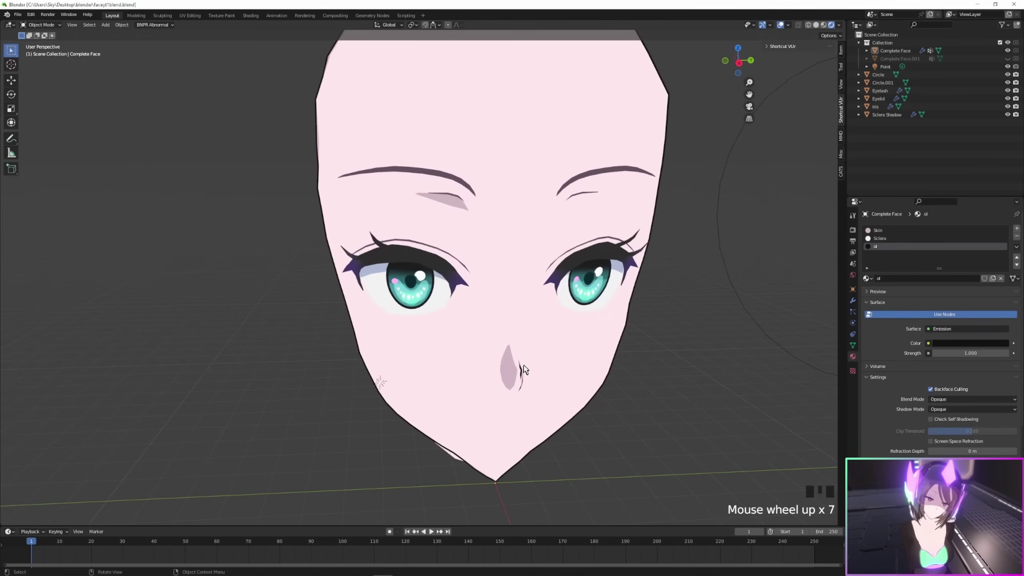
pyautogui.click(739, 62)
pyautogui.scroll(5, 646, 213)
pyautogui.press('Tab')
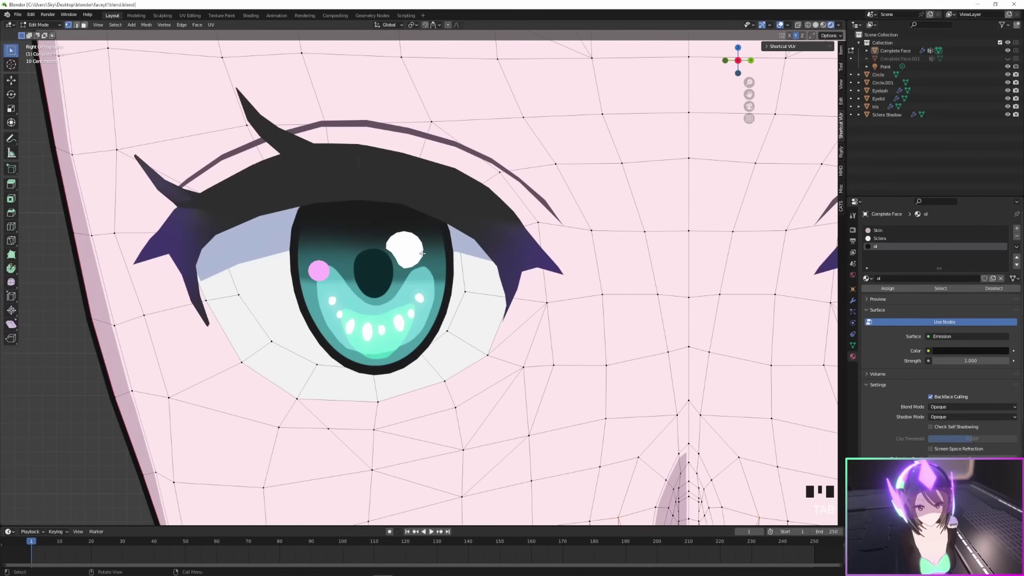
pyautogui.press('Tab')
# - Adjust the upper rim vertices of the first eye's white highlight along Z to refine its outline, and return to Object Mode
pyautogui.click(405, 247)
pyautogui.press('Tab')
pyautogui.scroll(2, 399, 234)
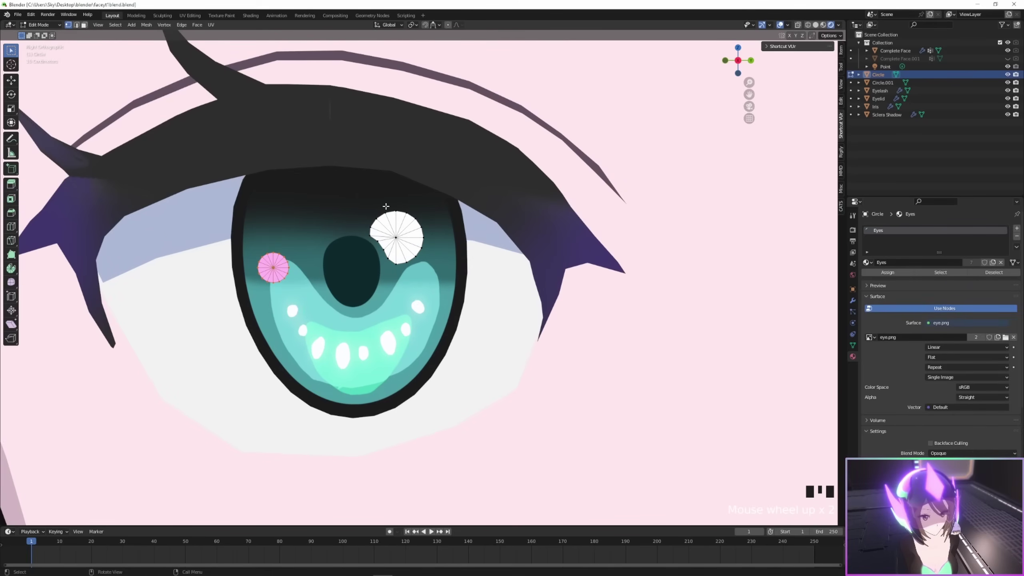
pyautogui.press('g')
pyautogui.press('z')
pyautogui.moveTo(411, 218); pyautogui.dragTo(399, 216)
pyautogui.click(409, 222)
pyautogui.press('g')
pyautogui.press('z')
pyautogui.click(398, 219)
pyautogui.press('Tab')
pyautogui.scroll(-7, 562, 334)
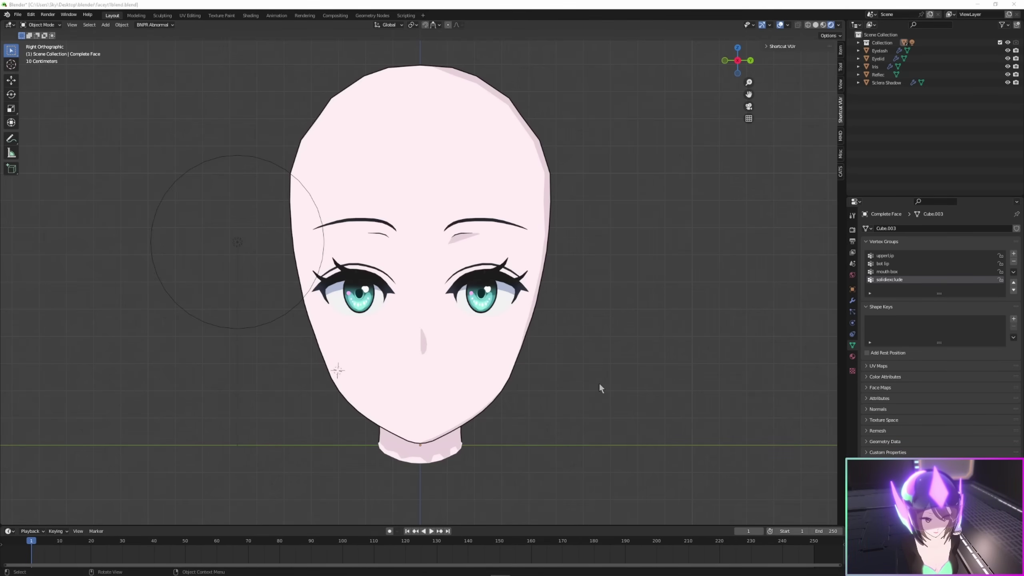
pyautogui.scroll(3, 598, 387)
pyautogui.scroll(-5, 598, 388)
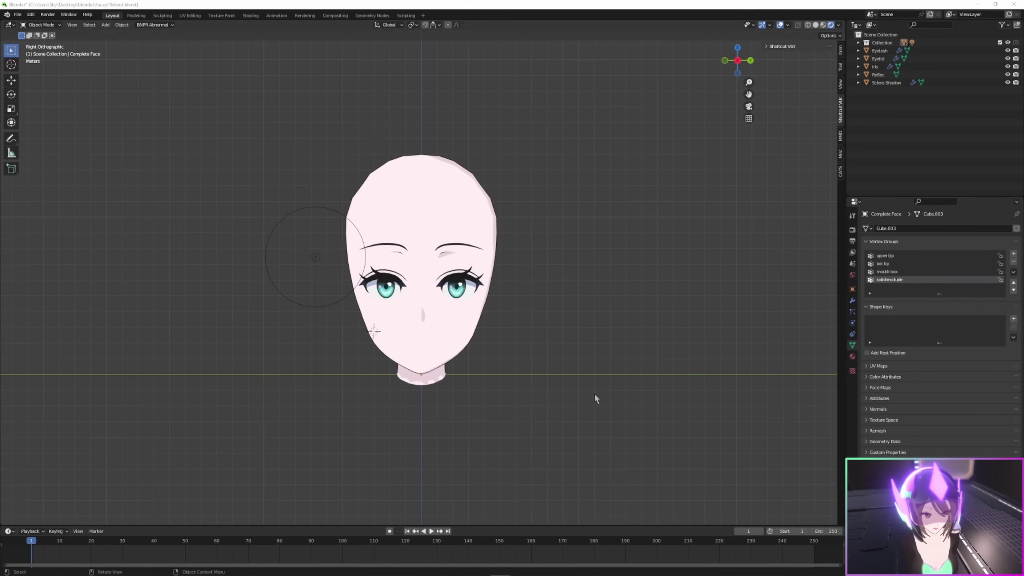
pyautogui.scroll(-1, 594, 394)
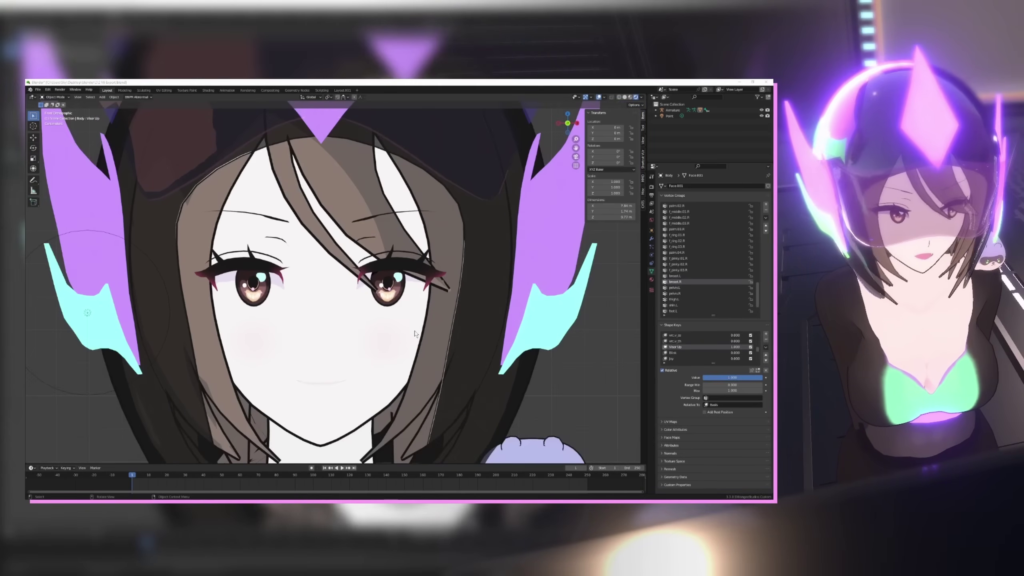
pyautogui.scroll(1, 286, 287)
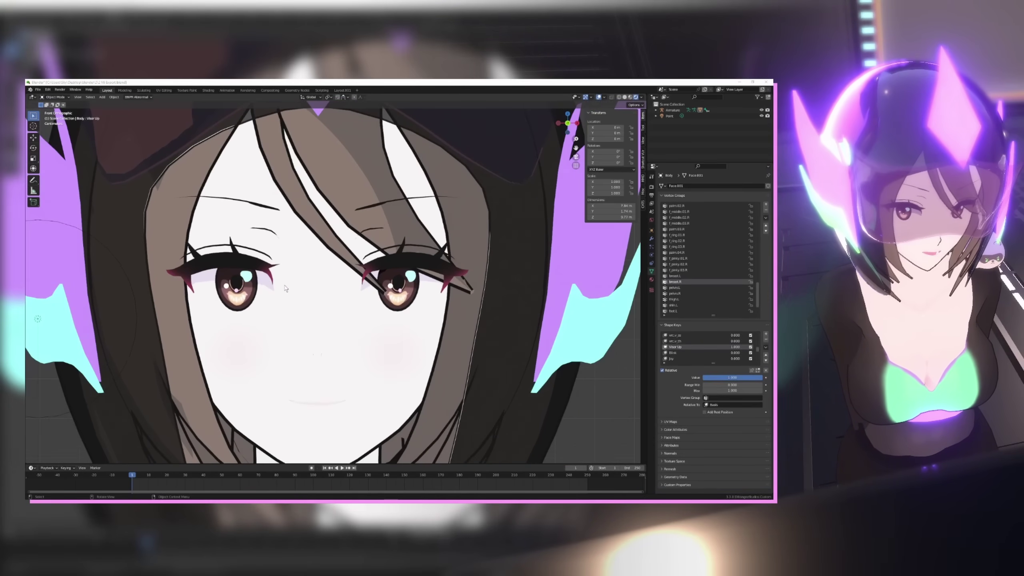
pyautogui.scroll(-4, 285, 288)
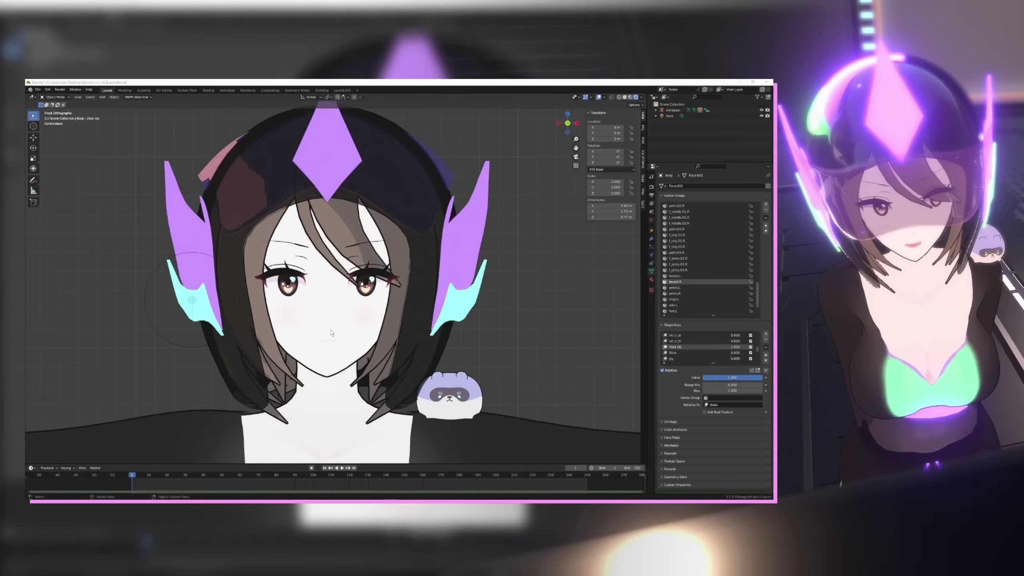
pyautogui.scroll(1, 331, 332)
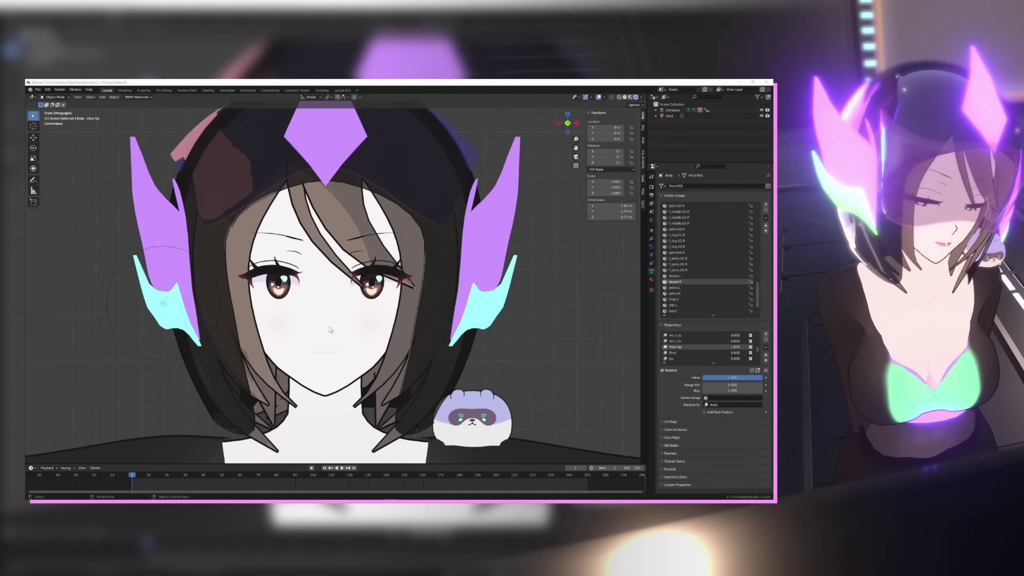